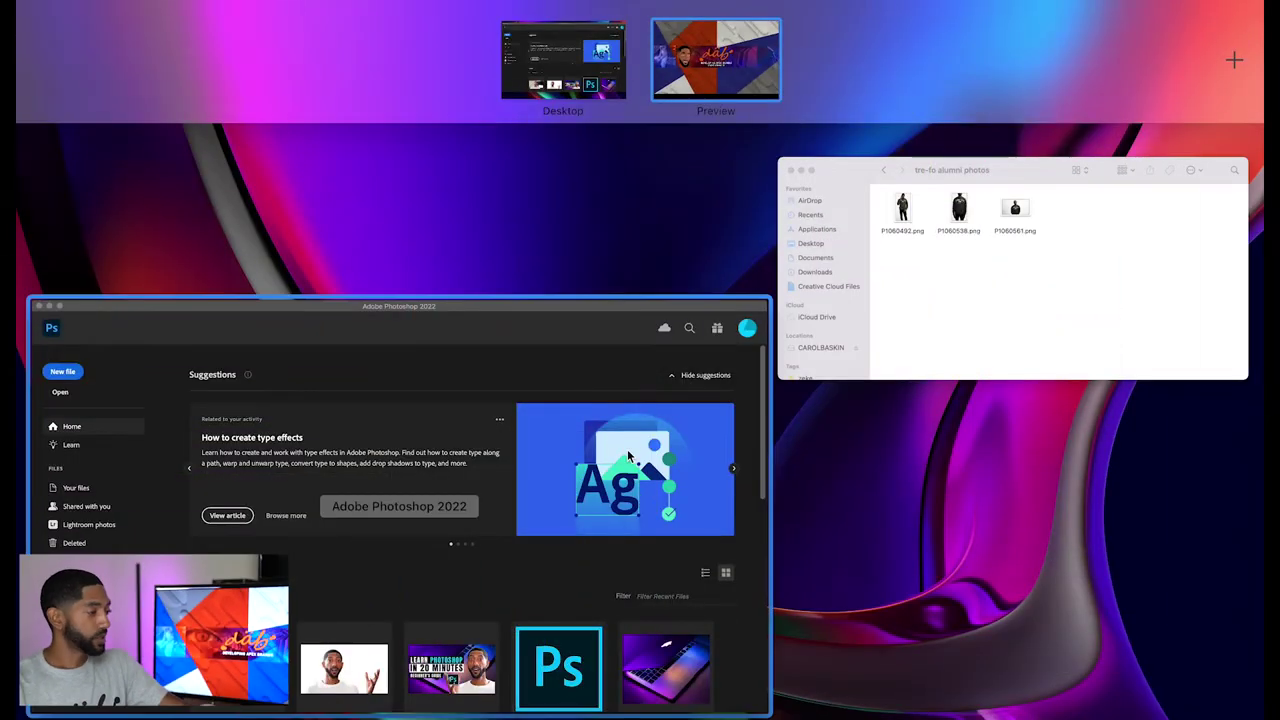
# Switch to Adobe Photoshop 2022 and look through the recent files on its home screen
pyautogui.click(627, 456)
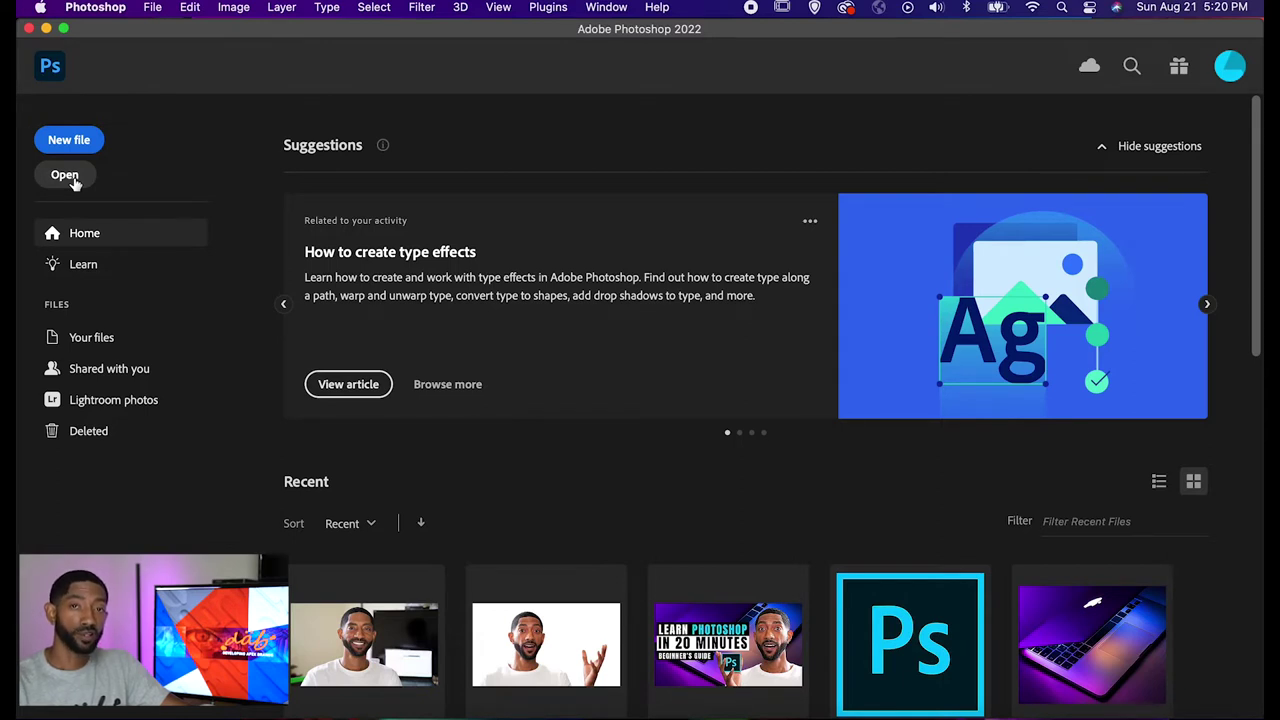
pyautogui.scroll(-2, 546, 372)
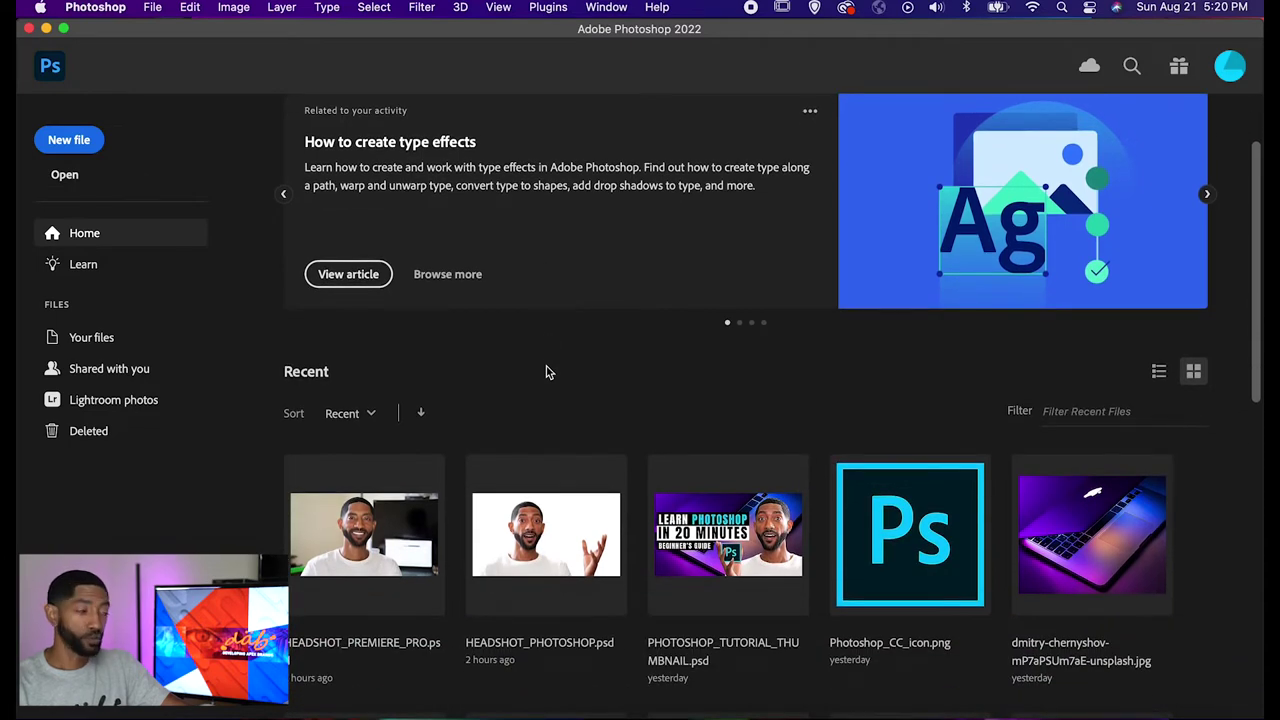
pyautogui.scroll(-7, 546, 372)
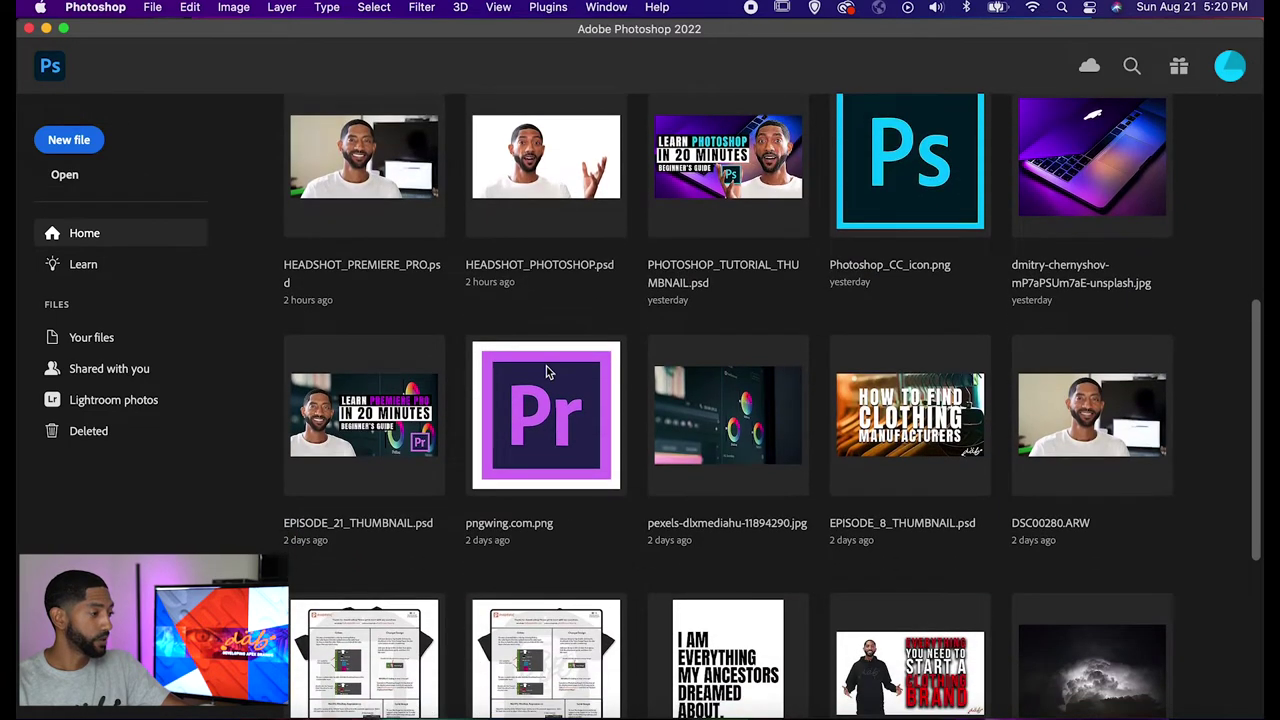
pyautogui.scroll(-6, 546, 372)
pyautogui.scroll(10, 546, 372)
pyautogui.scroll(5, 546, 372)
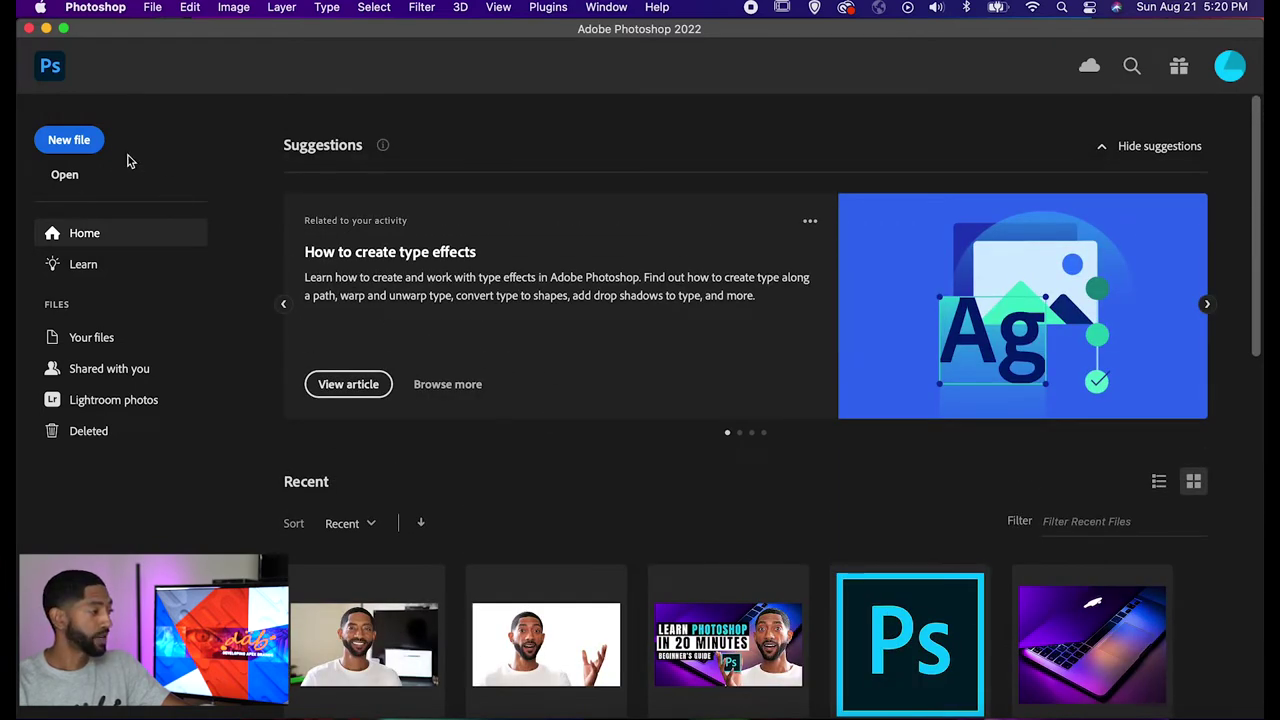
# Create a new 1080 x 1080 pixel document at 300 pixels/inch in RGB Color with a white background
pyautogui.click(93, 143)
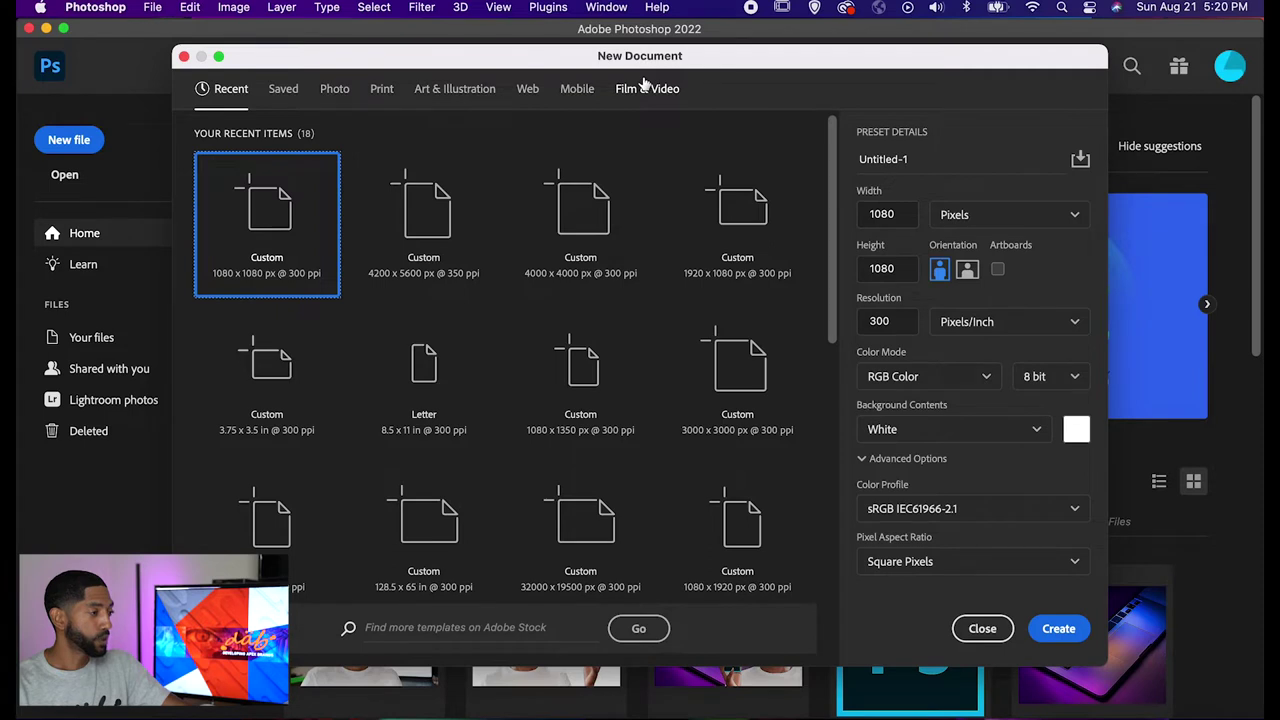
pyautogui.click(921, 160)
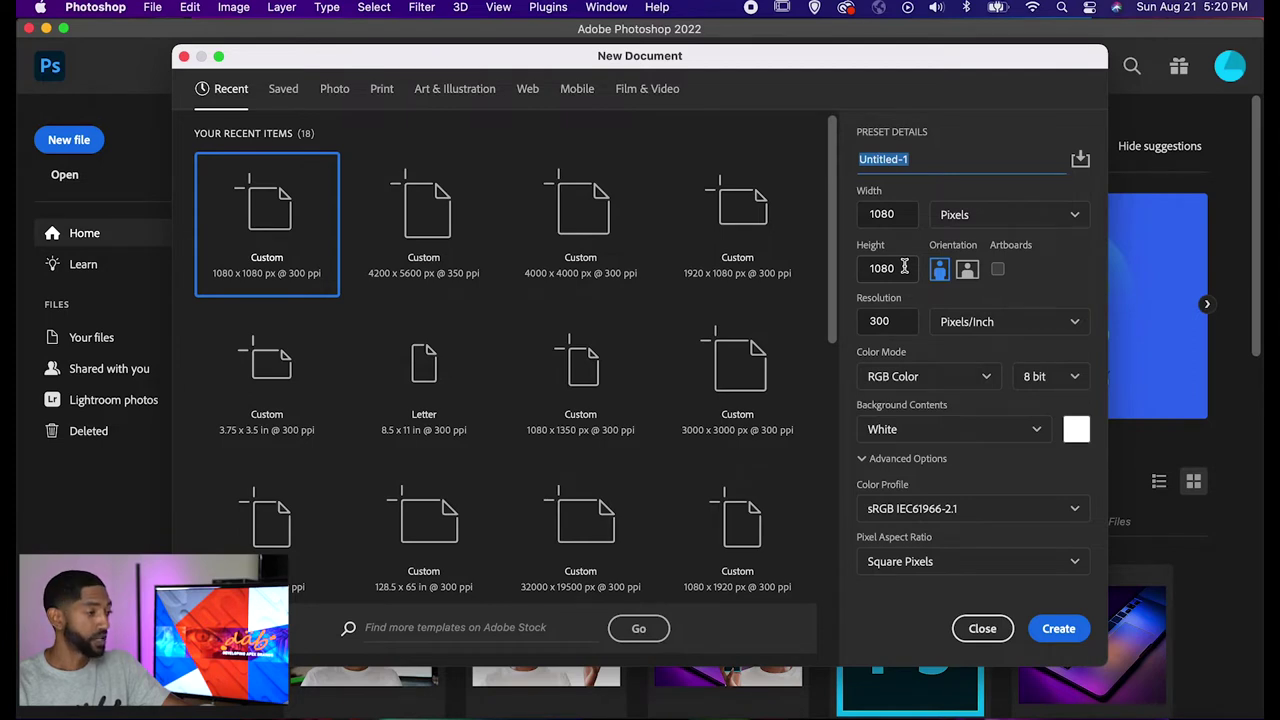
pyautogui.click(993, 222)
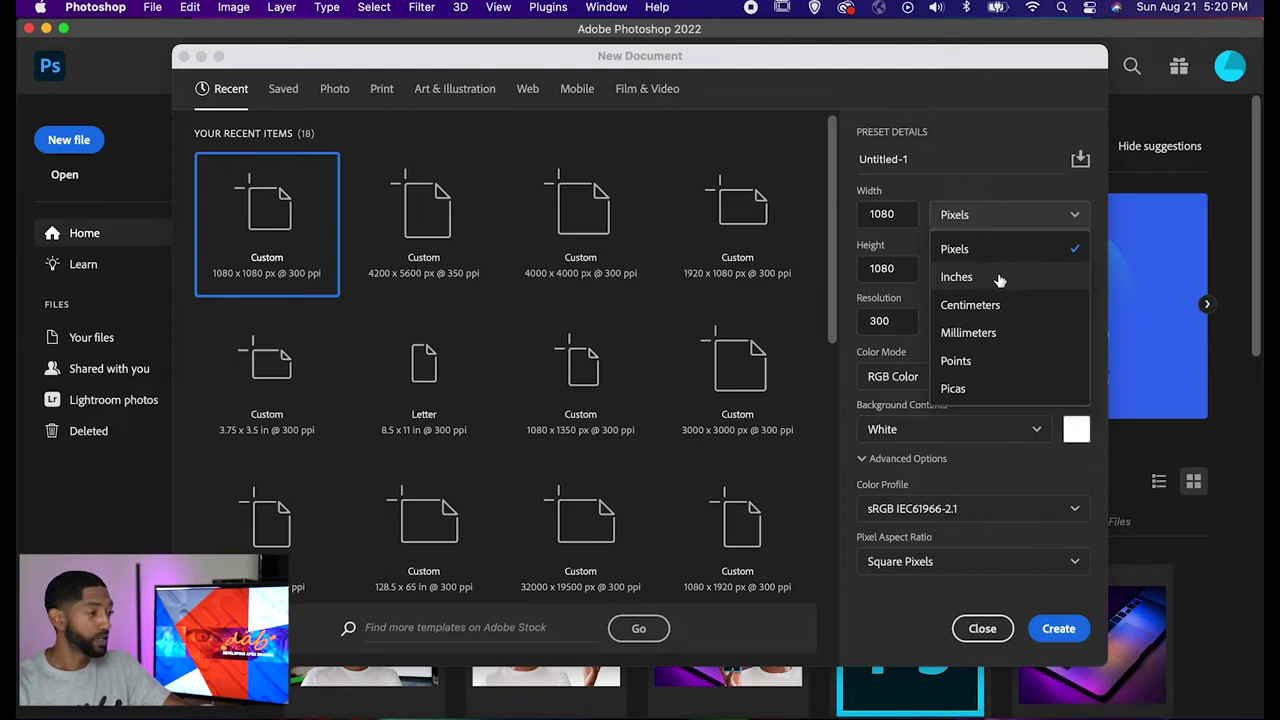
pyautogui.moveTo(880, 247); pyautogui.dragTo(894, 241)
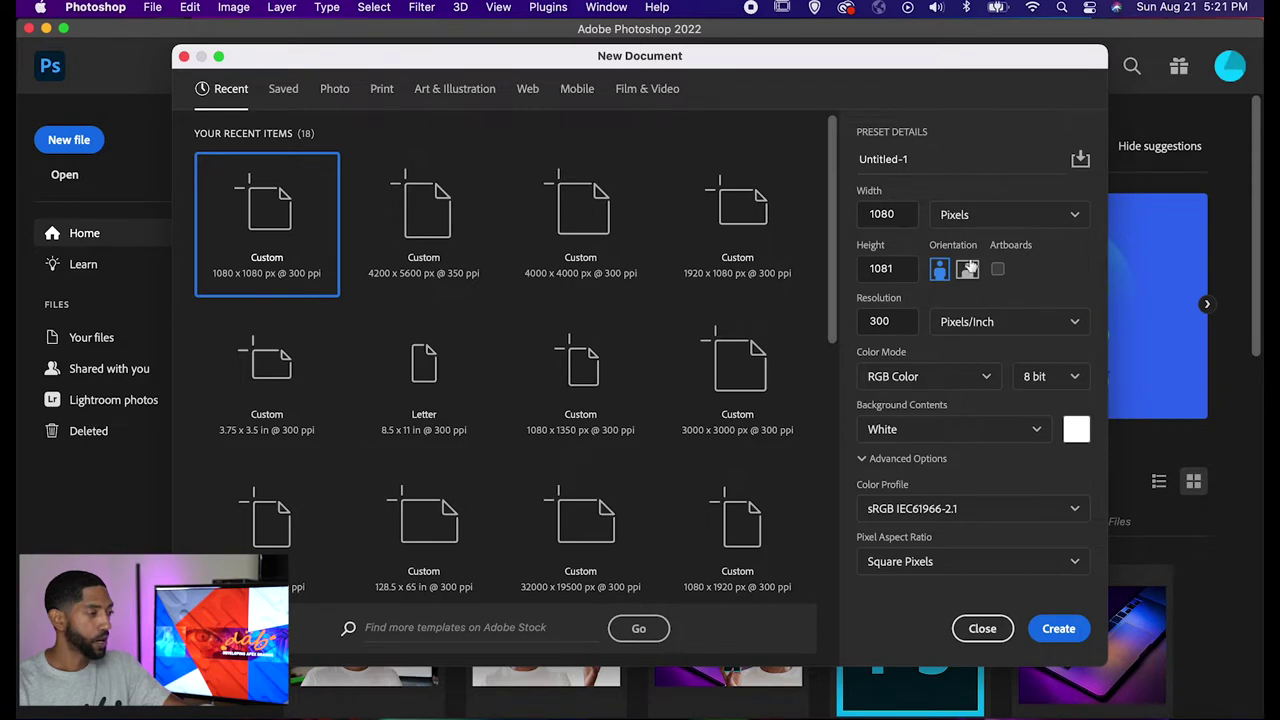
pyautogui.doubleClick(904, 274)
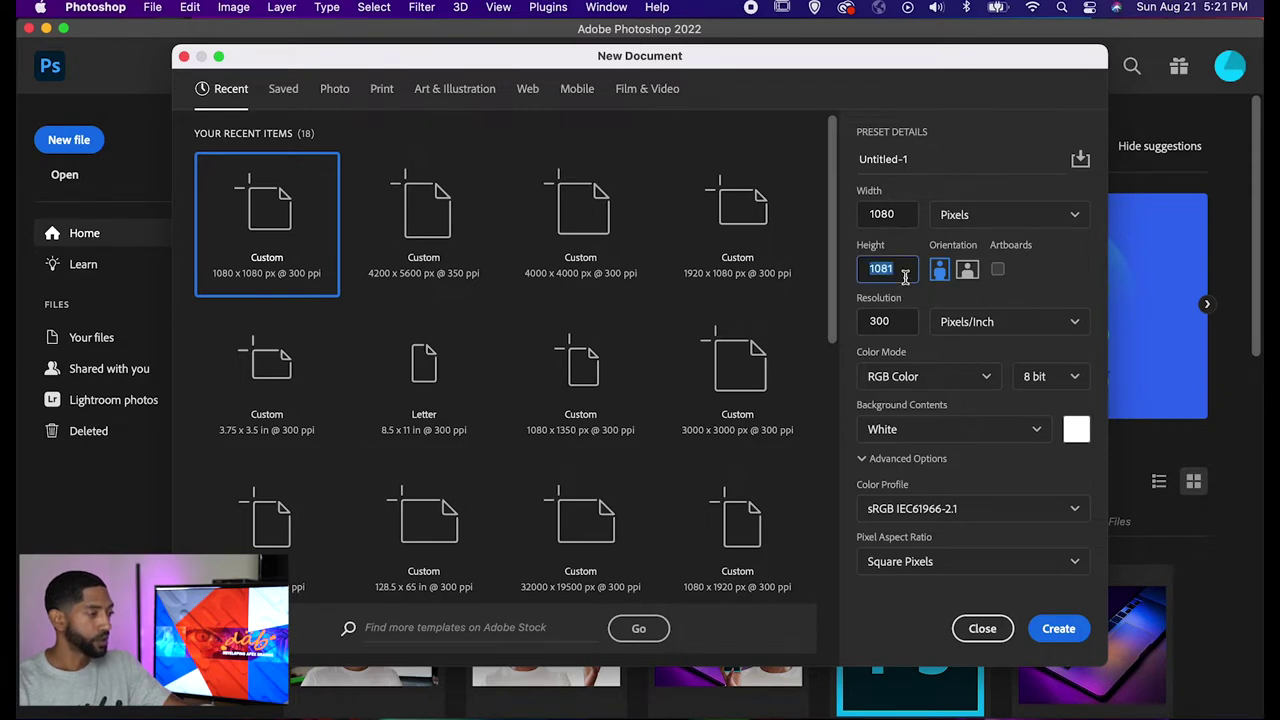
pyautogui.write('10')
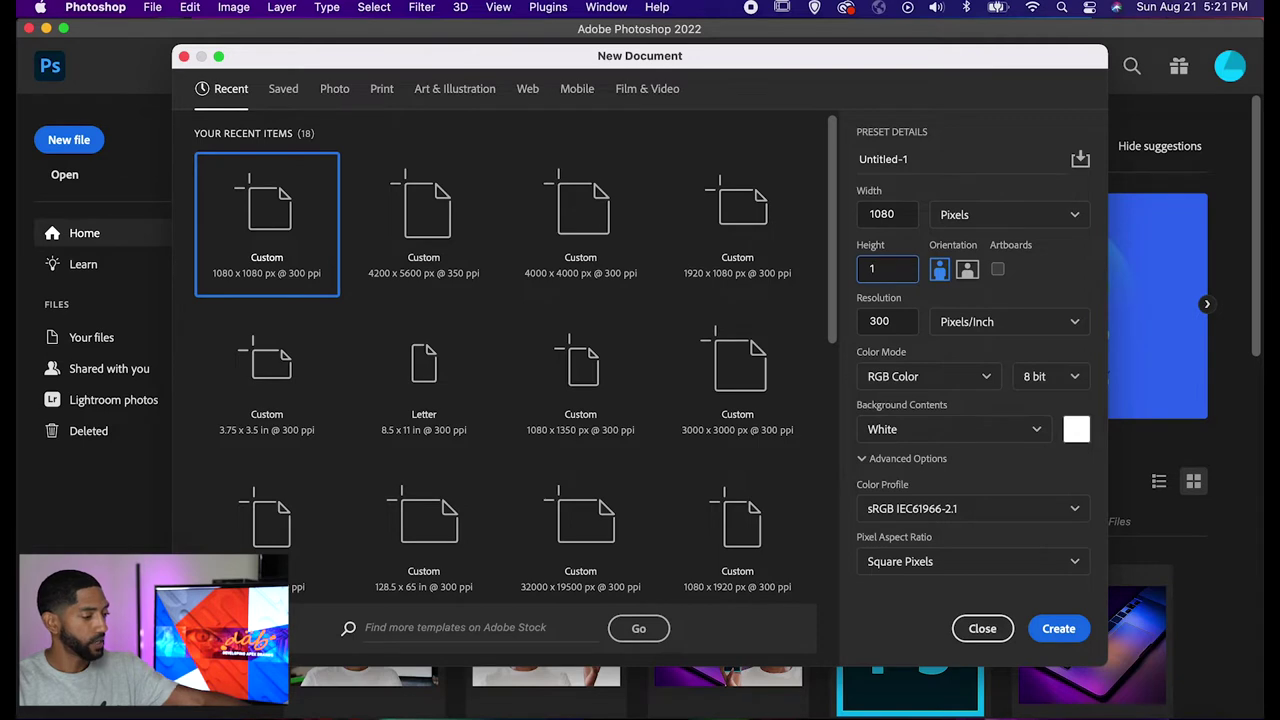
pyautogui.write('80')
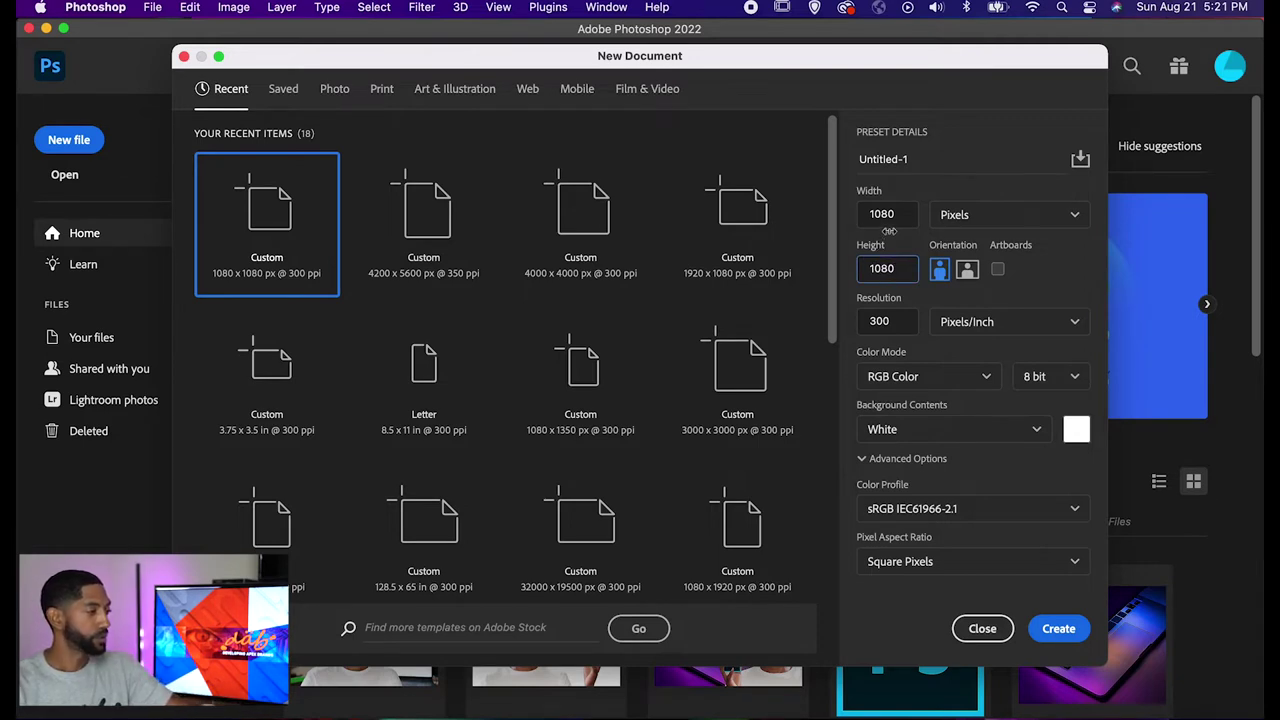
pyautogui.click(1067, 632)
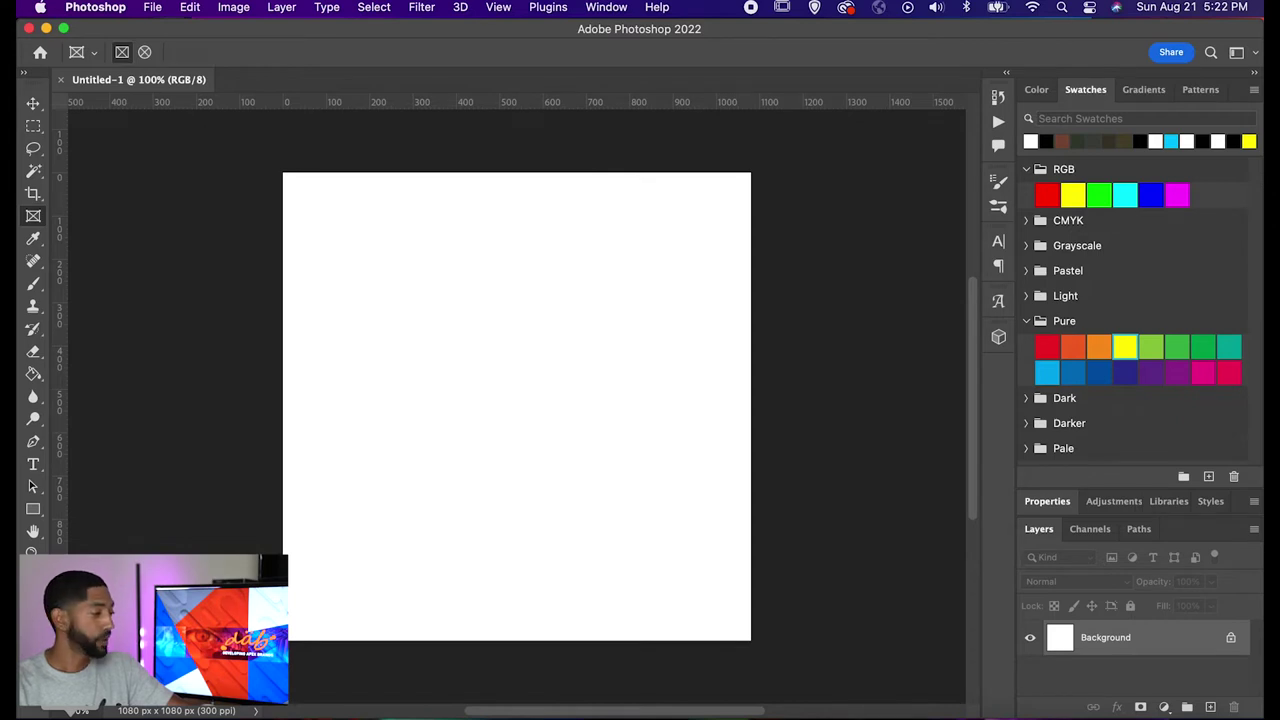
# Open P1060492.png from the tre-fo alumni photos folder in Photoshop as its own document, and return to the Untitled-1 document
pyautogui.press('super+Tab')
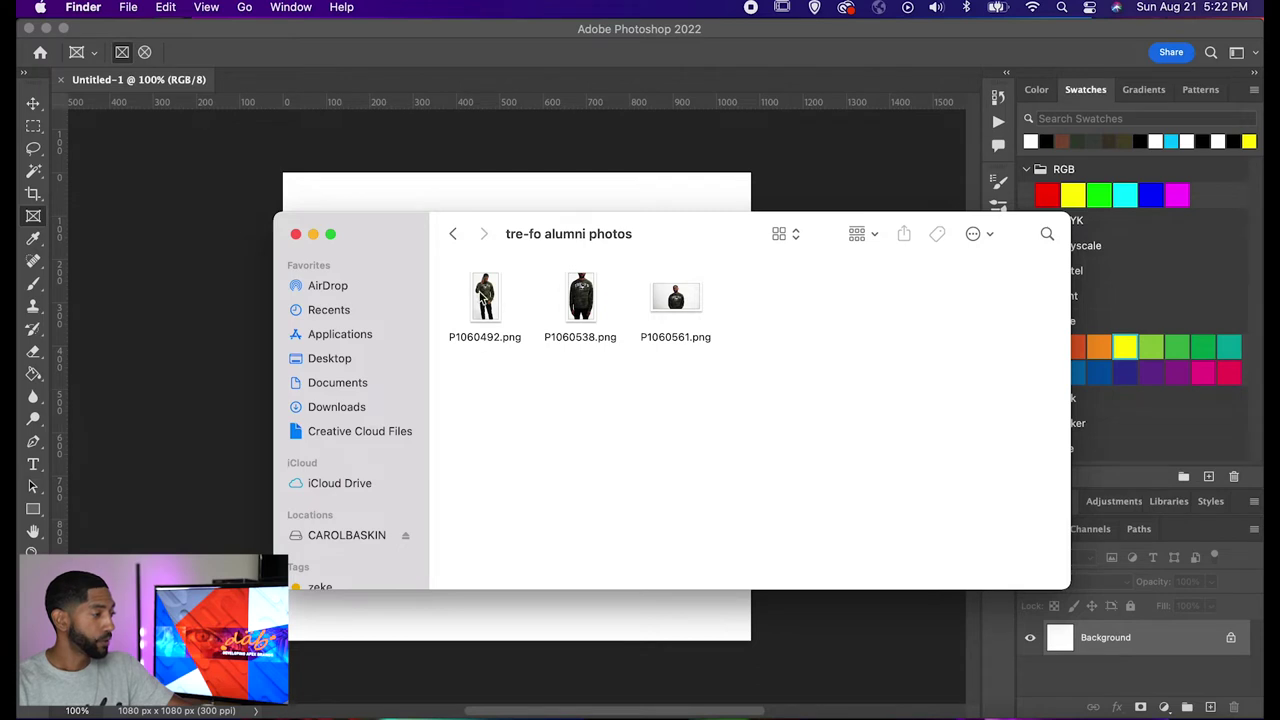
pyautogui.rightClick(482, 296)
pyautogui.moveTo(529, 320)
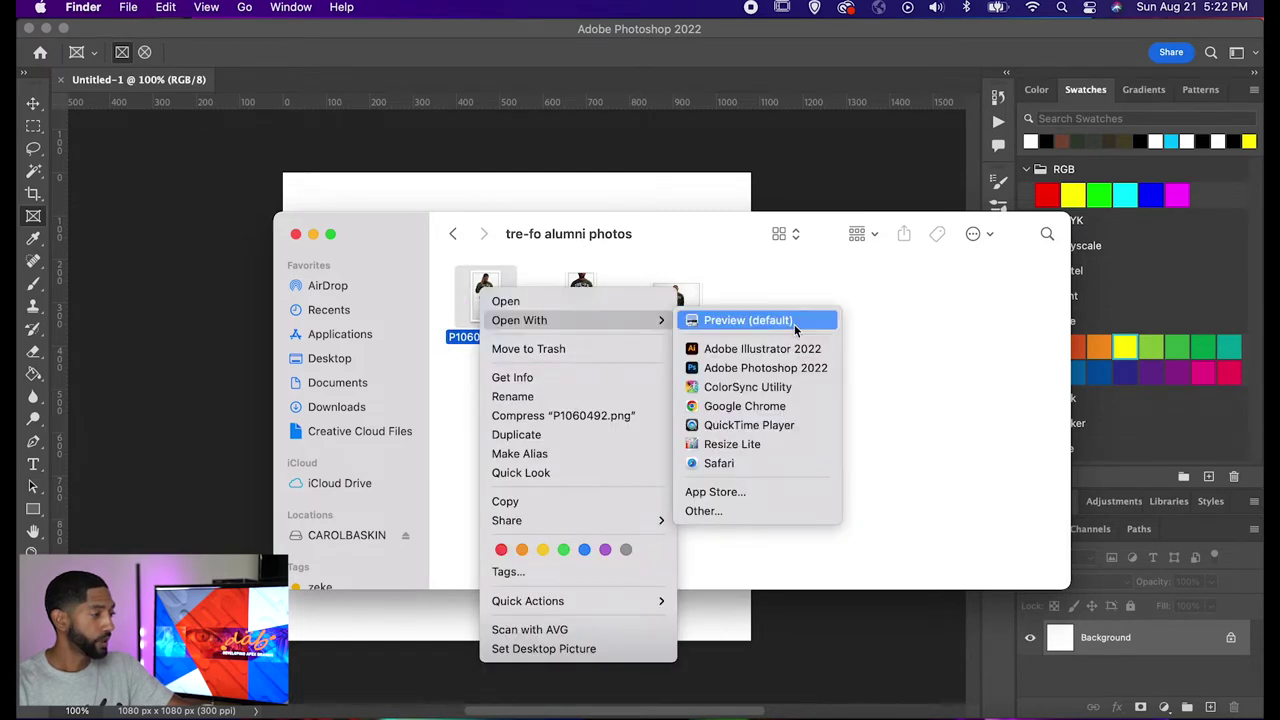
pyautogui.click(796, 367)
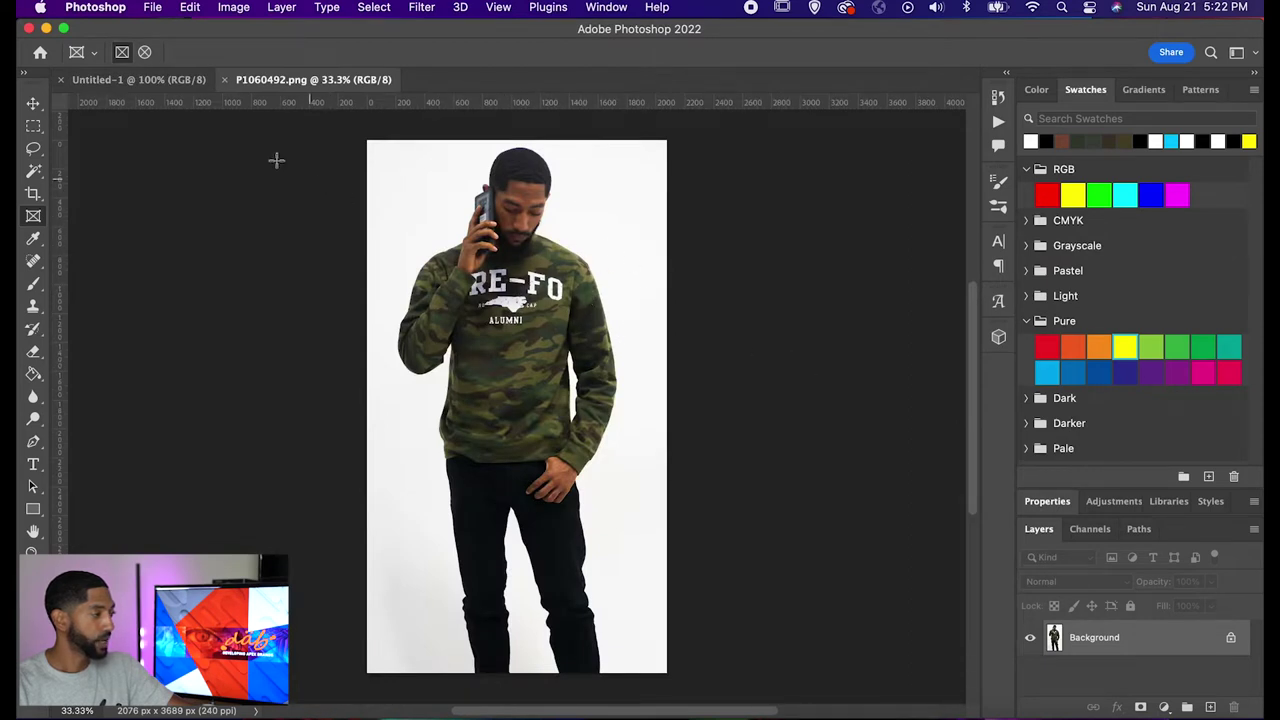
pyautogui.click(143, 88)
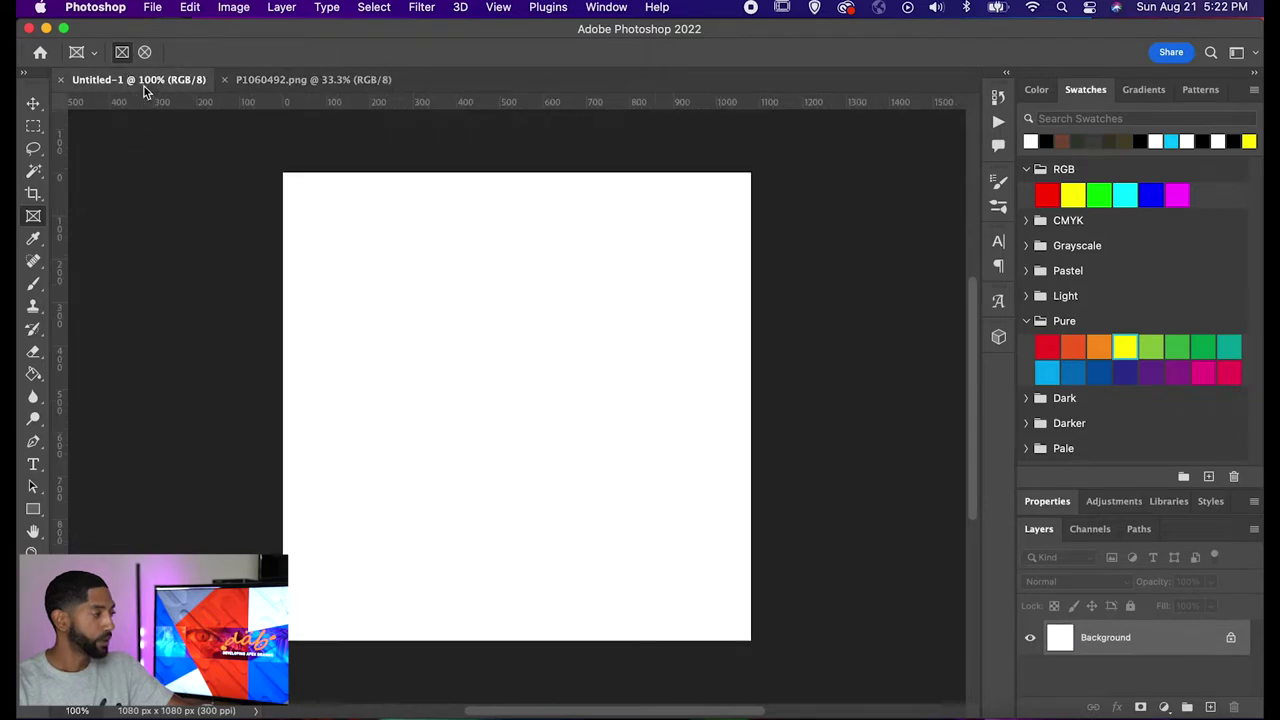
# Place P1060492.png from the tre-fo alumni photos folder on the Untitled-1 canvas
pyautogui.press('super+Tab')
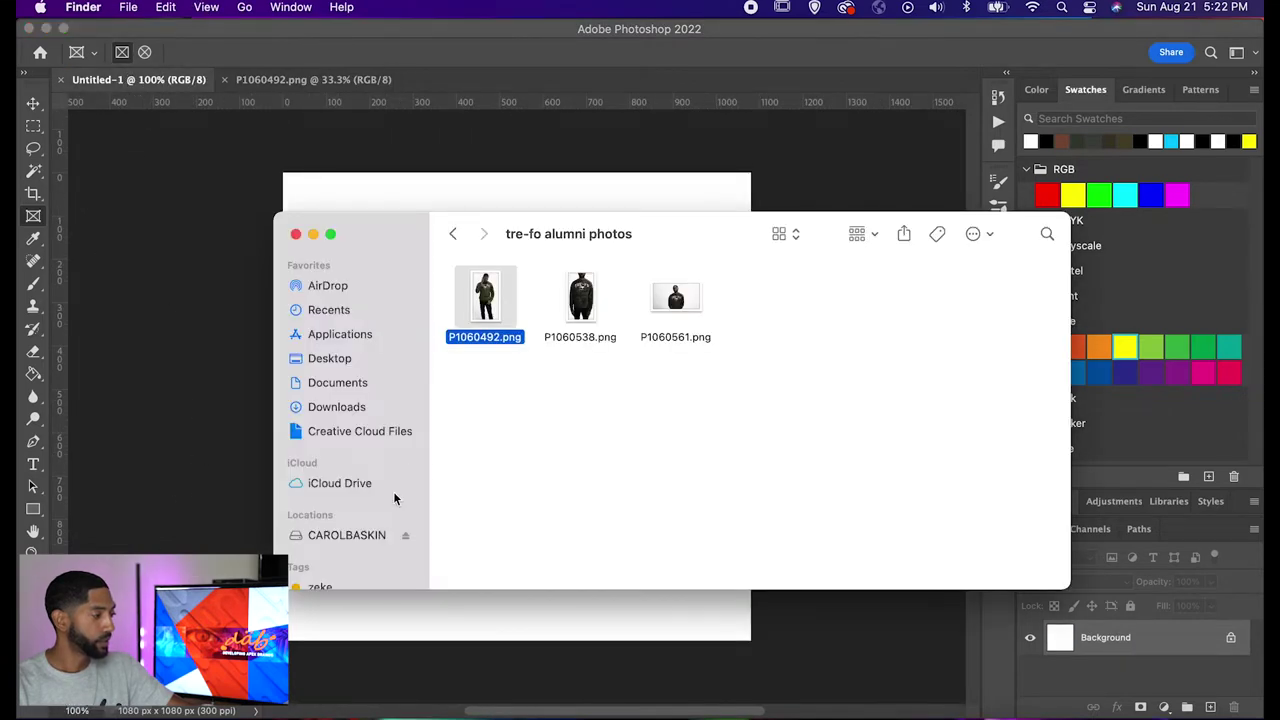
pyautogui.moveTo(400, 240); pyautogui.dragTo(733, 301)
pyautogui.moveTo(805, 343); pyautogui.dragTo(497, 309)
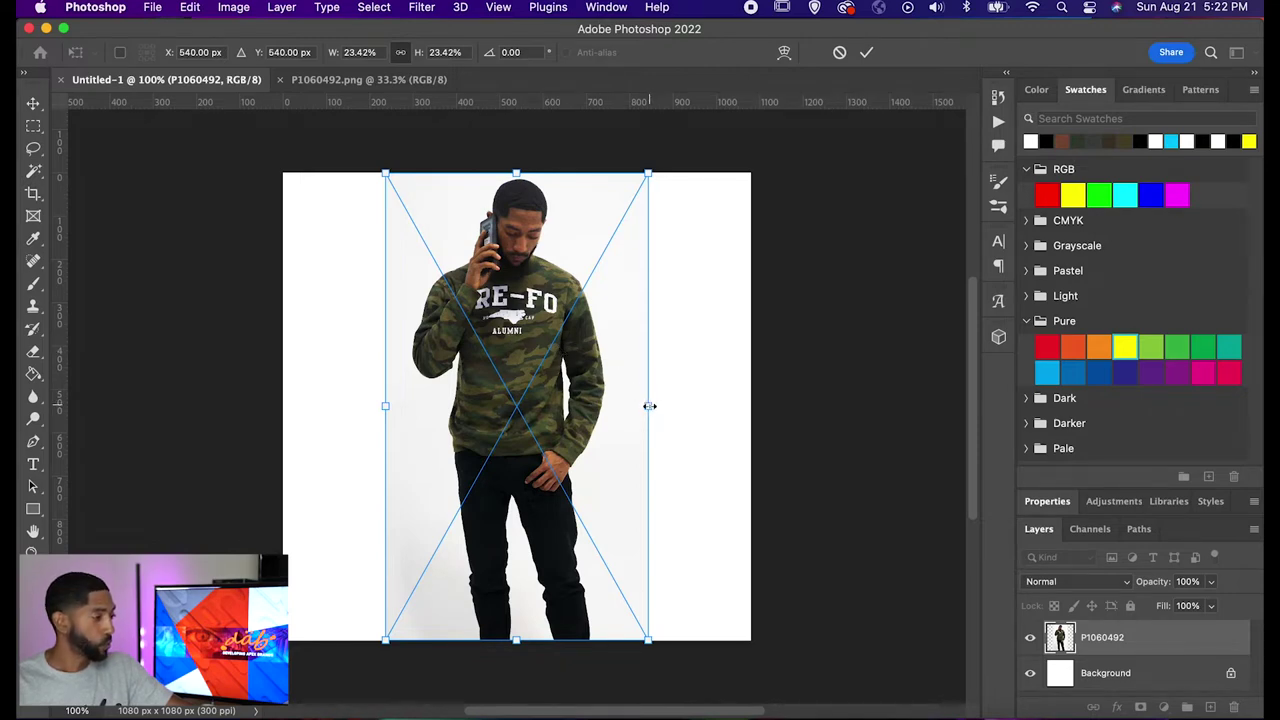
# Try scaling the placed photo proportionally and stretching its width on its own, and cancel the placement
pyautogui.moveTo(648, 407); pyautogui.dragTo(685, 407)
pyautogui.moveTo(385, 406)
pyautogui.mouseDown()
pyautogui.moveTo(297, 406)
pyautogui.moveTo(381, 407)
pyautogui.mouseUp()
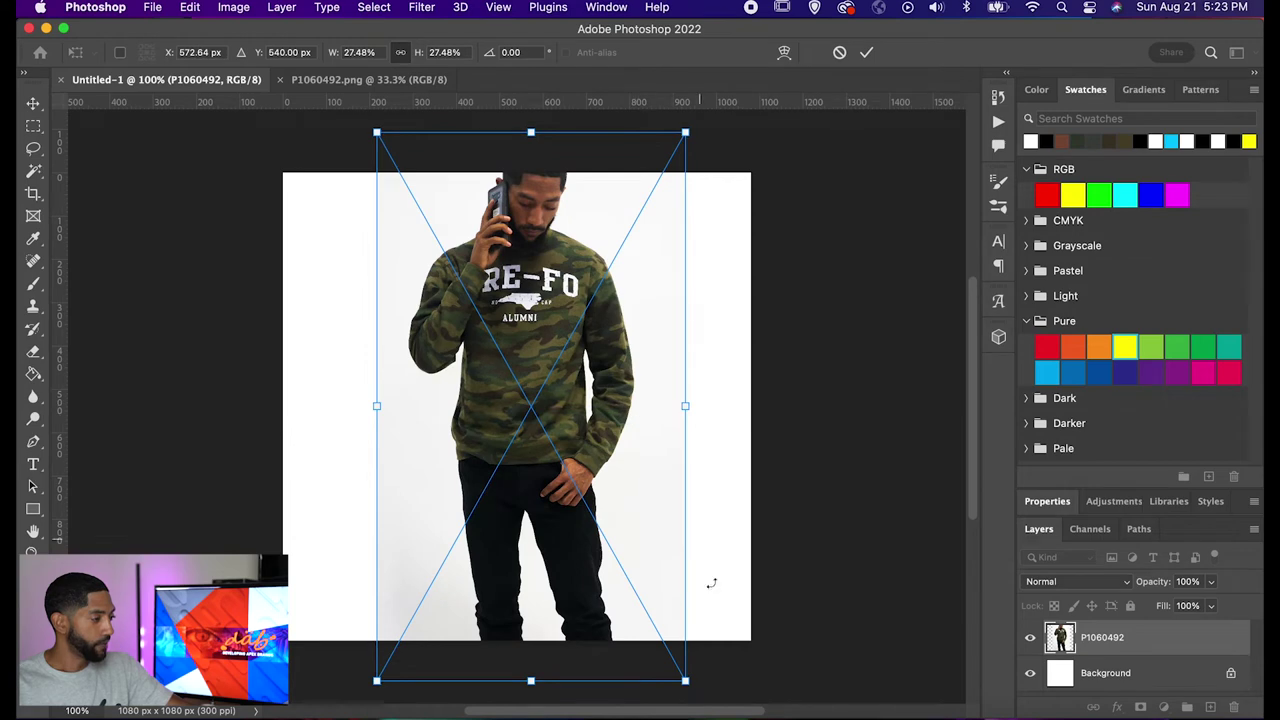
pyautogui.moveTo(692, 130); pyautogui.dragTo(609, 253)
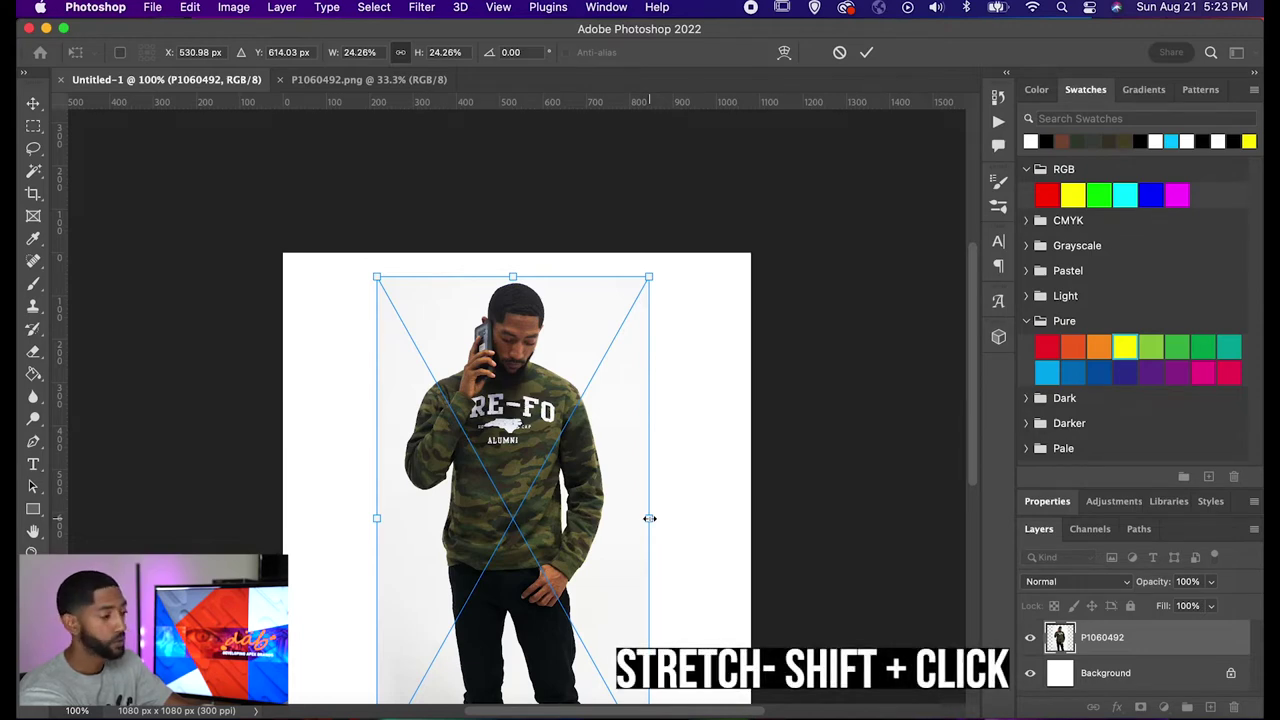
pyautogui.moveTo(649, 518); pyautogui.dragTo(767, 521)
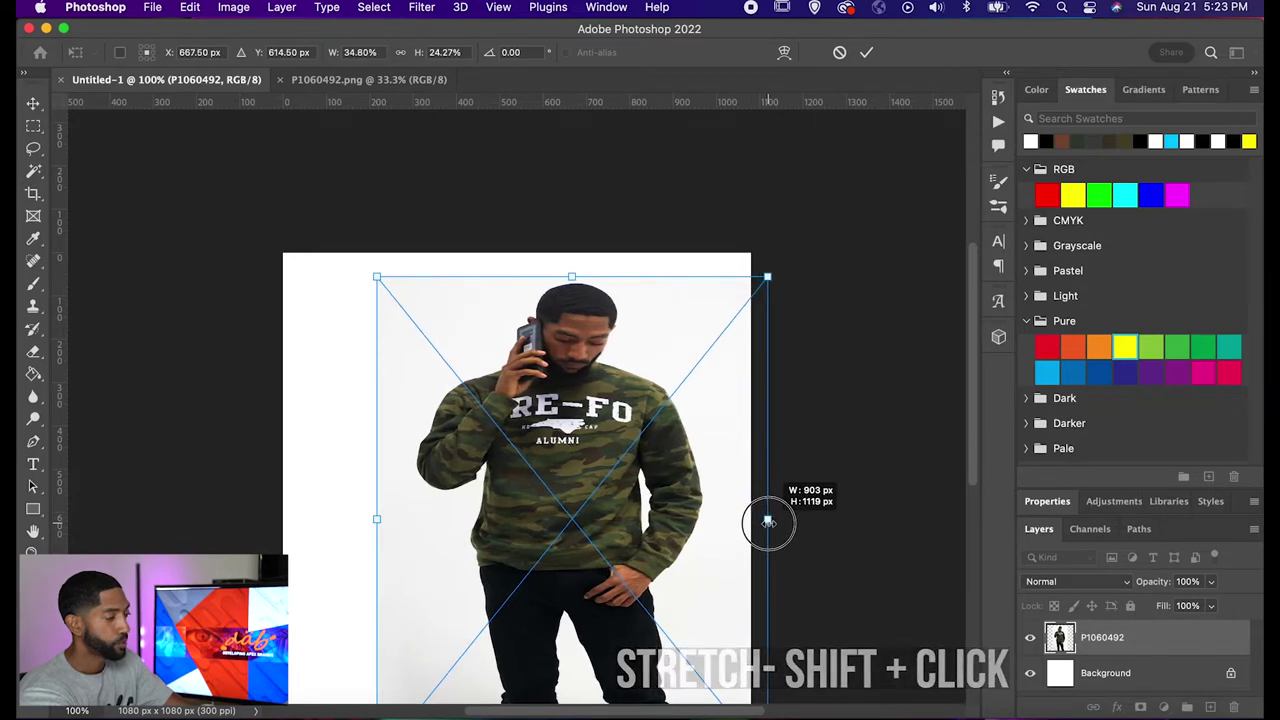
pyautogui.moveTo(767, 521); pyautogui.dragTo(671, 521)
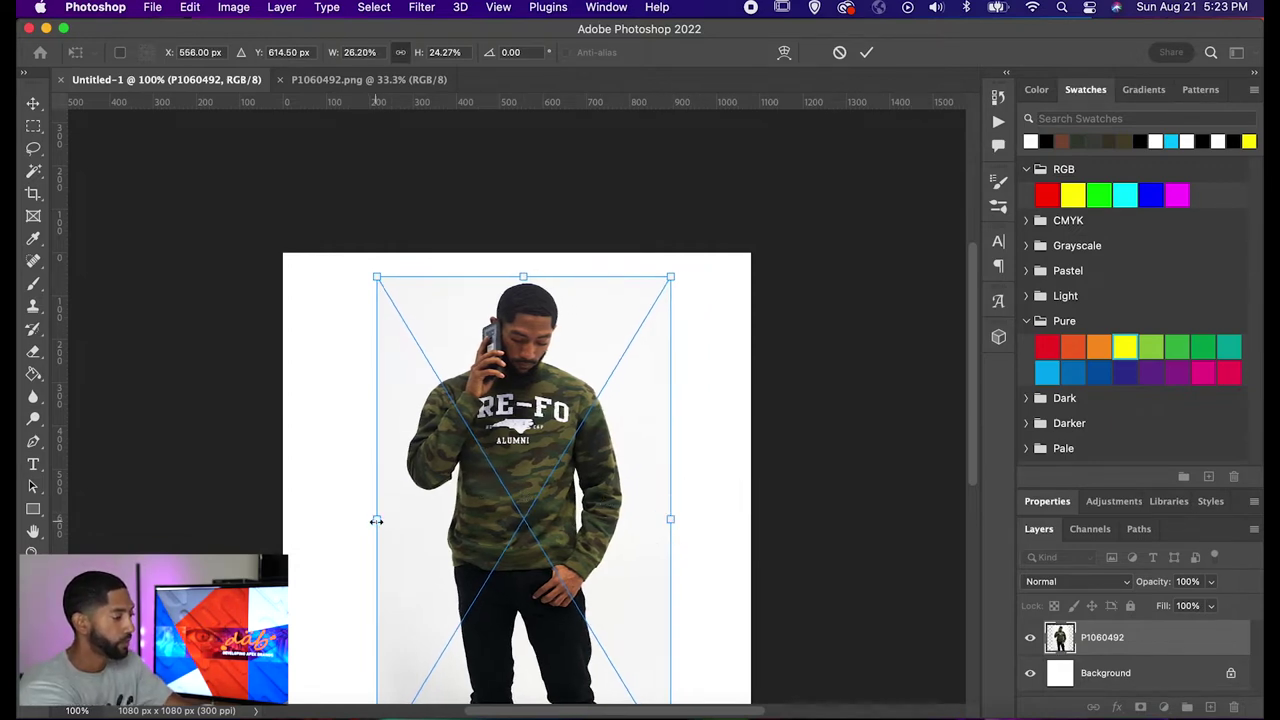
pyautogui.moveTo(376, 521); pyautogui.dragTo(571, 518)
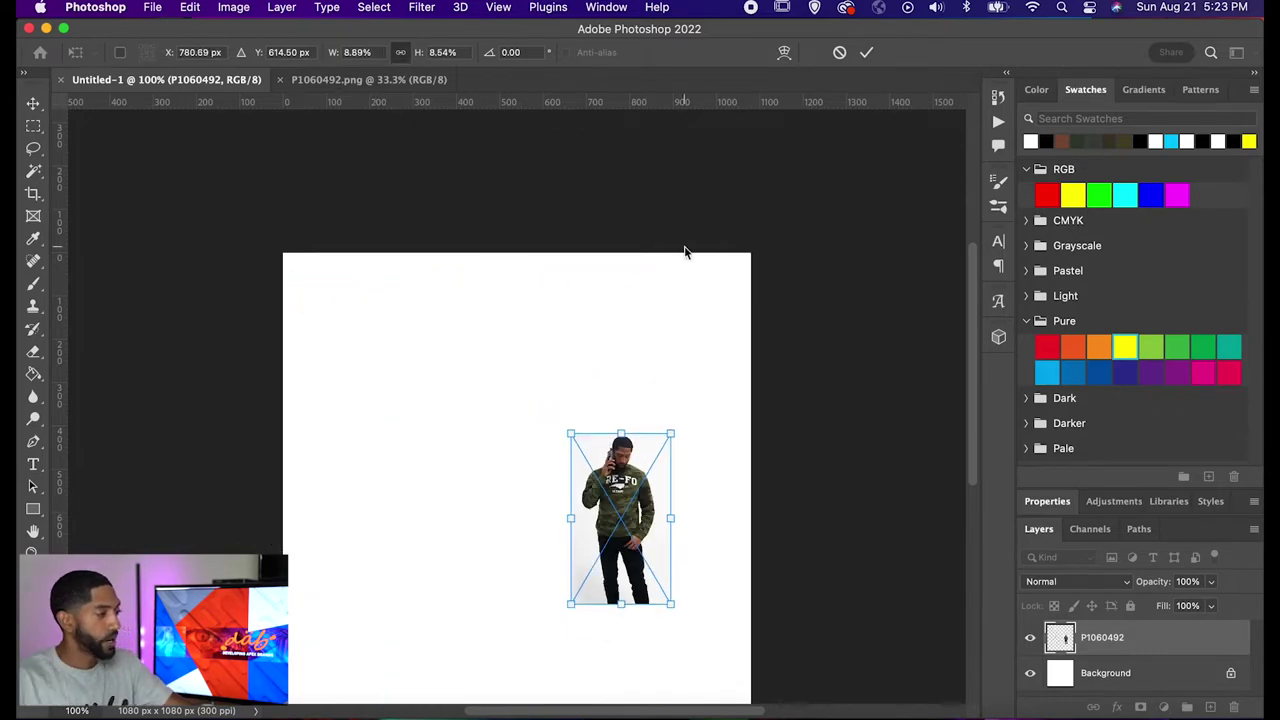
pyautogui.click(839, 53)
# Place P1060492.png on the Untitled-1 canvas again, scaled proportionally to about 41.62% so it spans the full canvas width
pyautogui.press('super+Tab')
pyautogui.moveTo(825, 355); pyautogui.dragTo(517, 366)
pyautogui.moveTo(644, 477); pyautogui.dragTo(749, 470)
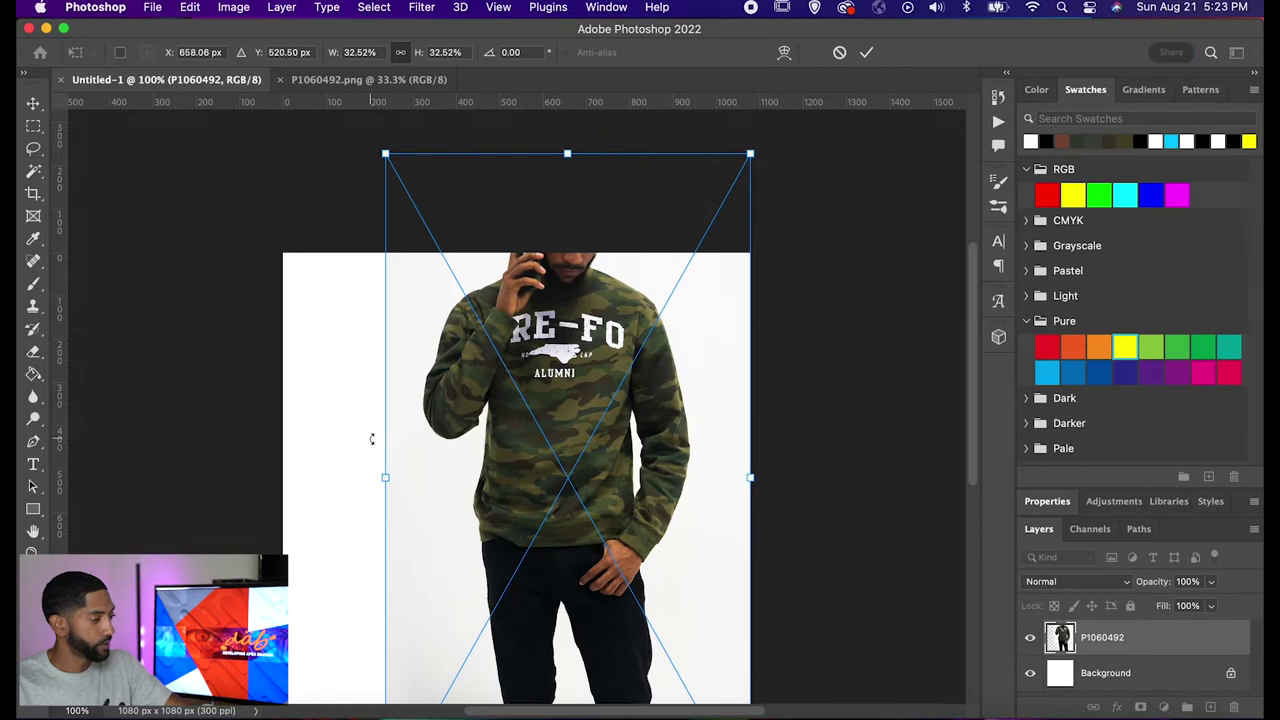
pyautogui.moveTo(387, 479); pyautogui.dragTo(282, 478)
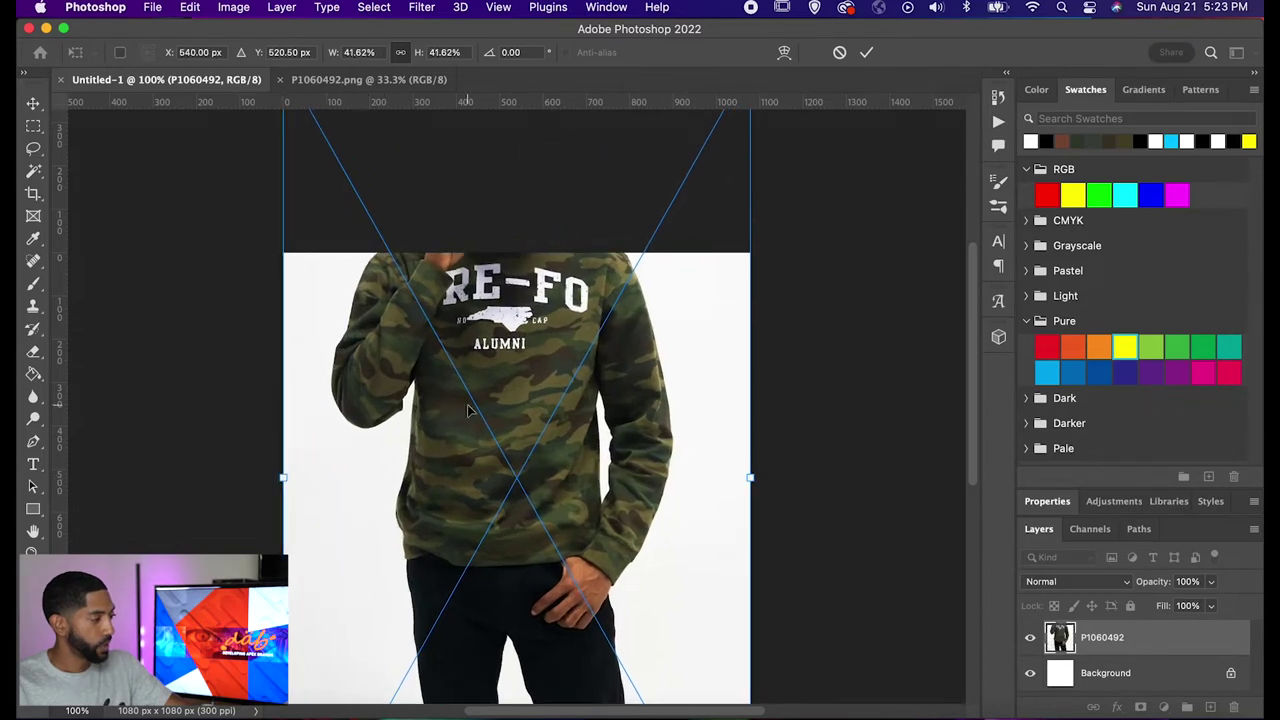
pyautogui.click(866, 52)
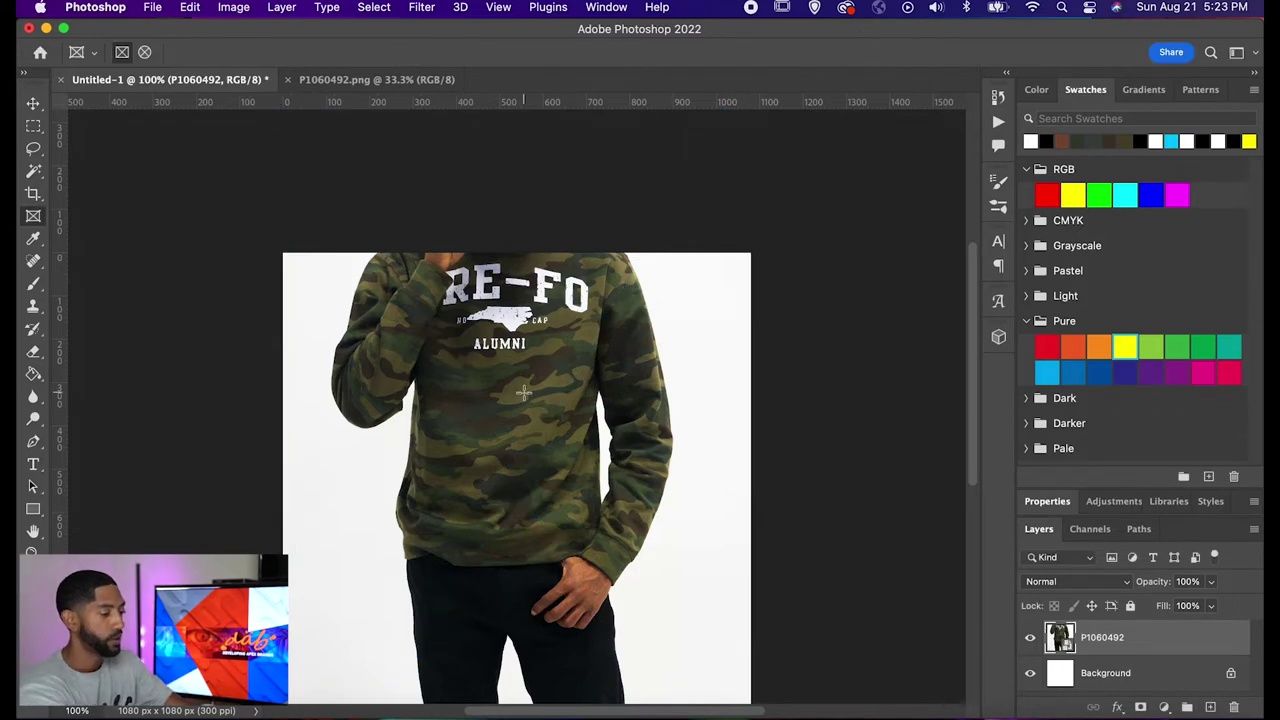
# Move the placed photo down with the Move tool so the man's whole head lies inside the canvas
pyautogui.moveTo(498, 372); pyautogui.dragTo(499, 403)
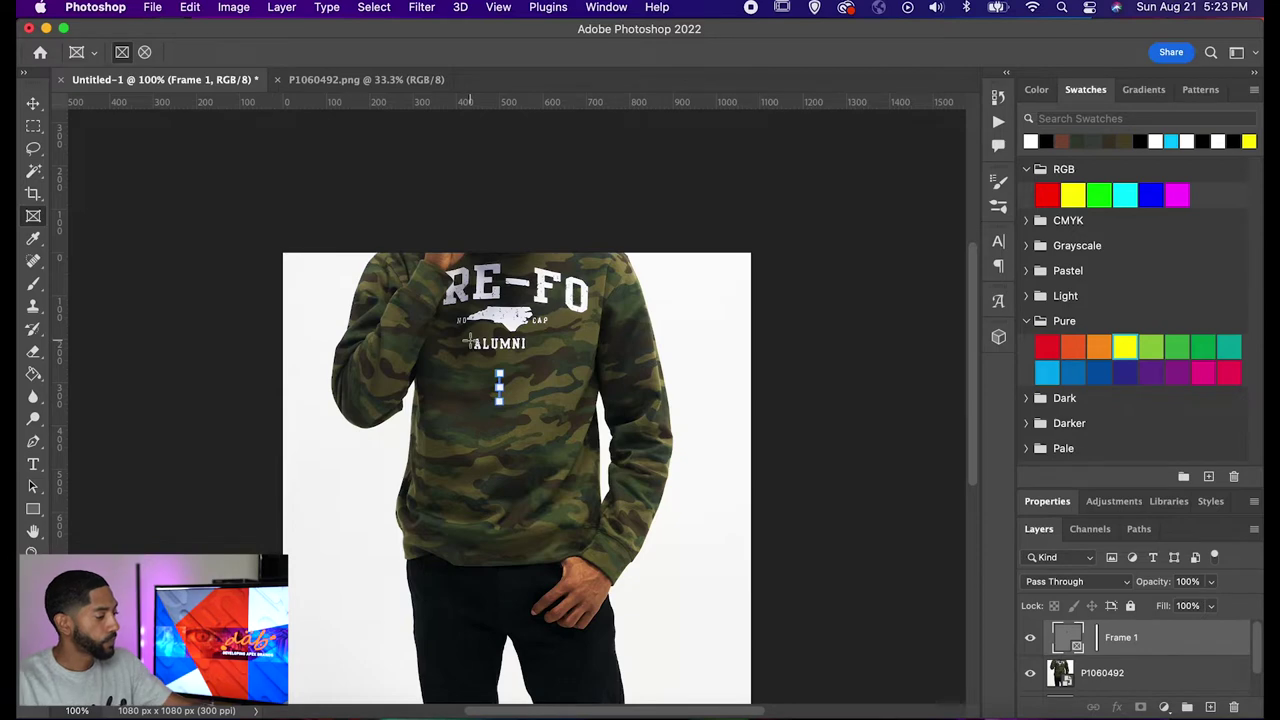
pyautogui.press('super+z')
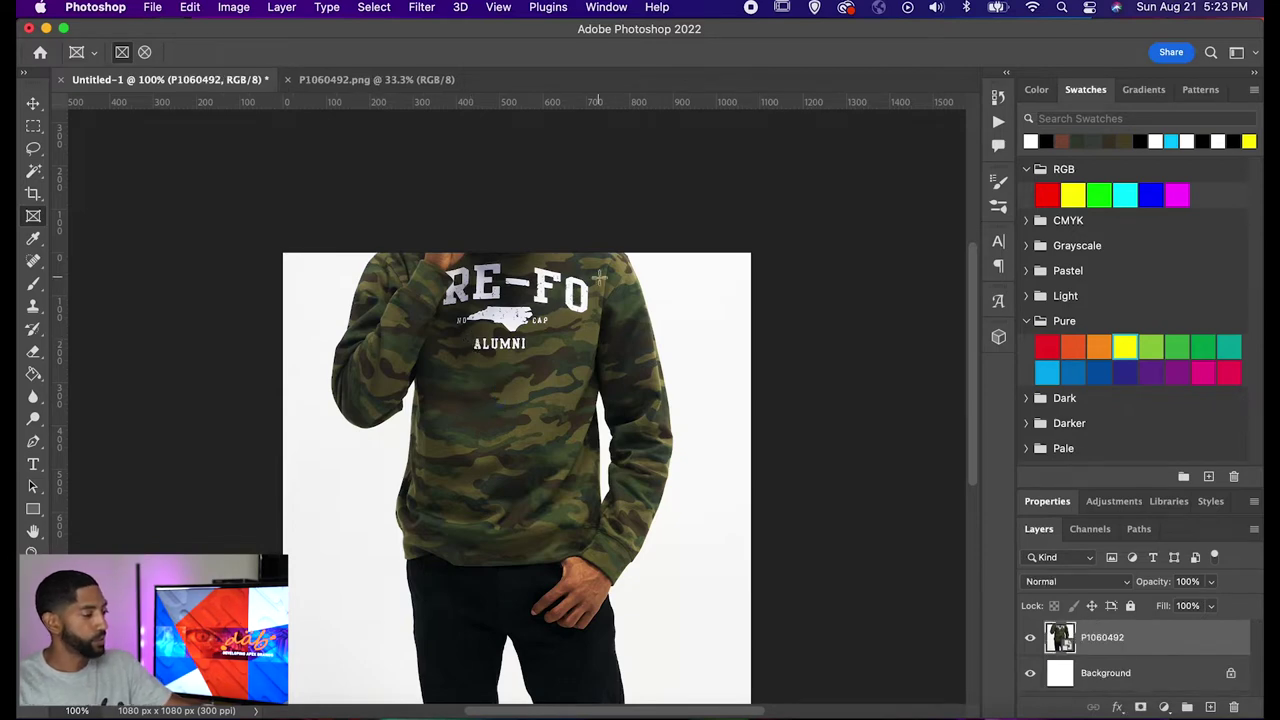
pyautogui.scroll(-3, 712, 354)
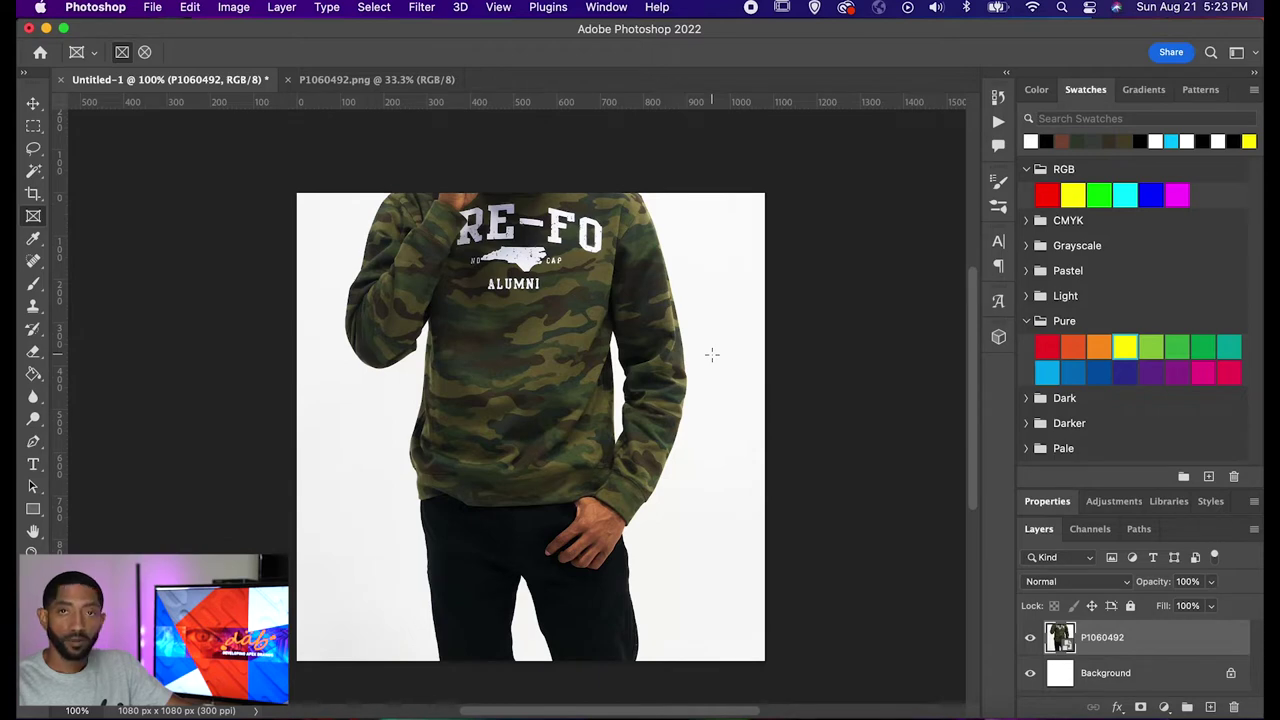
pyautogui.press('v')
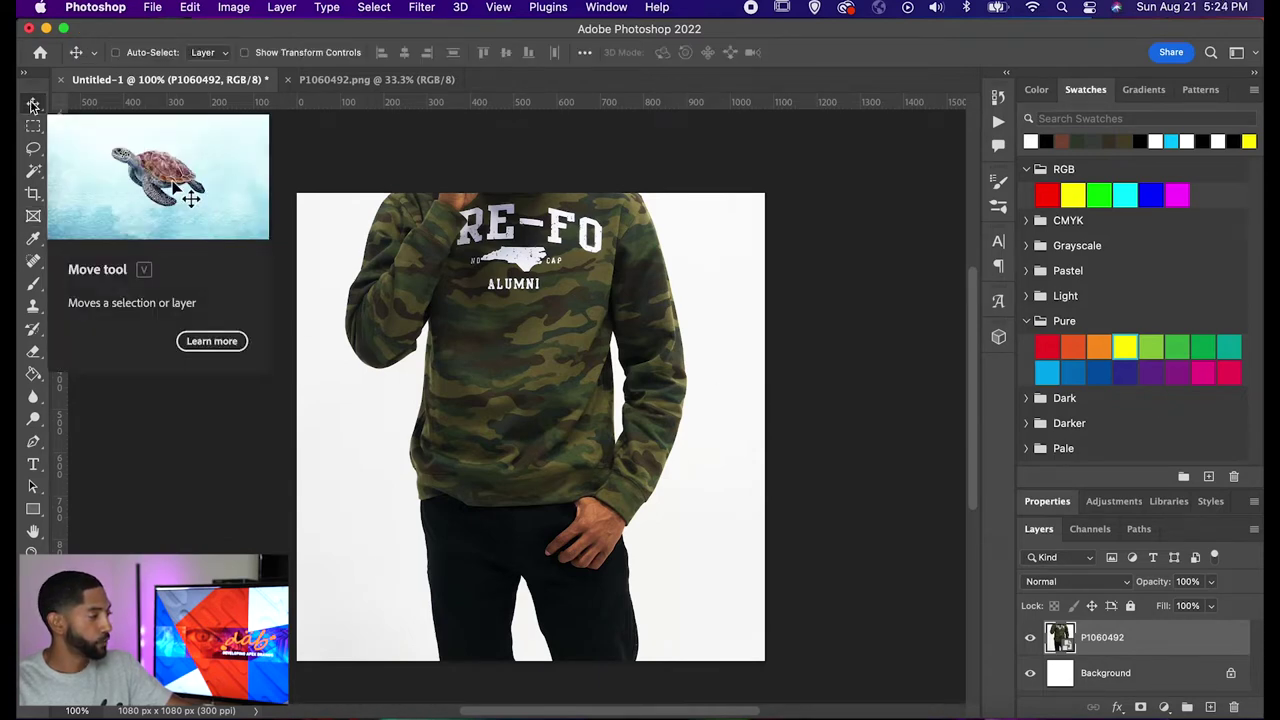
pyautogui.moveTo(563, 333); pyautogui.dragTo(553, 473)
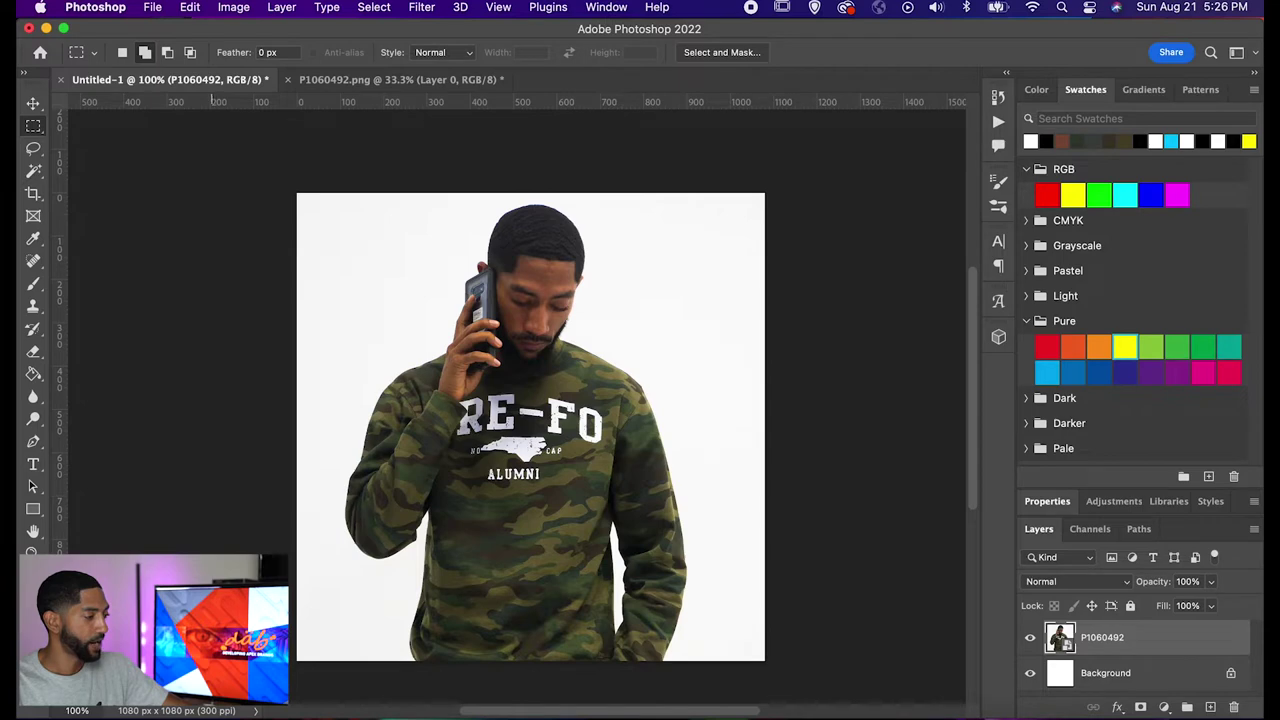
pyautogui.press('super+Tab')
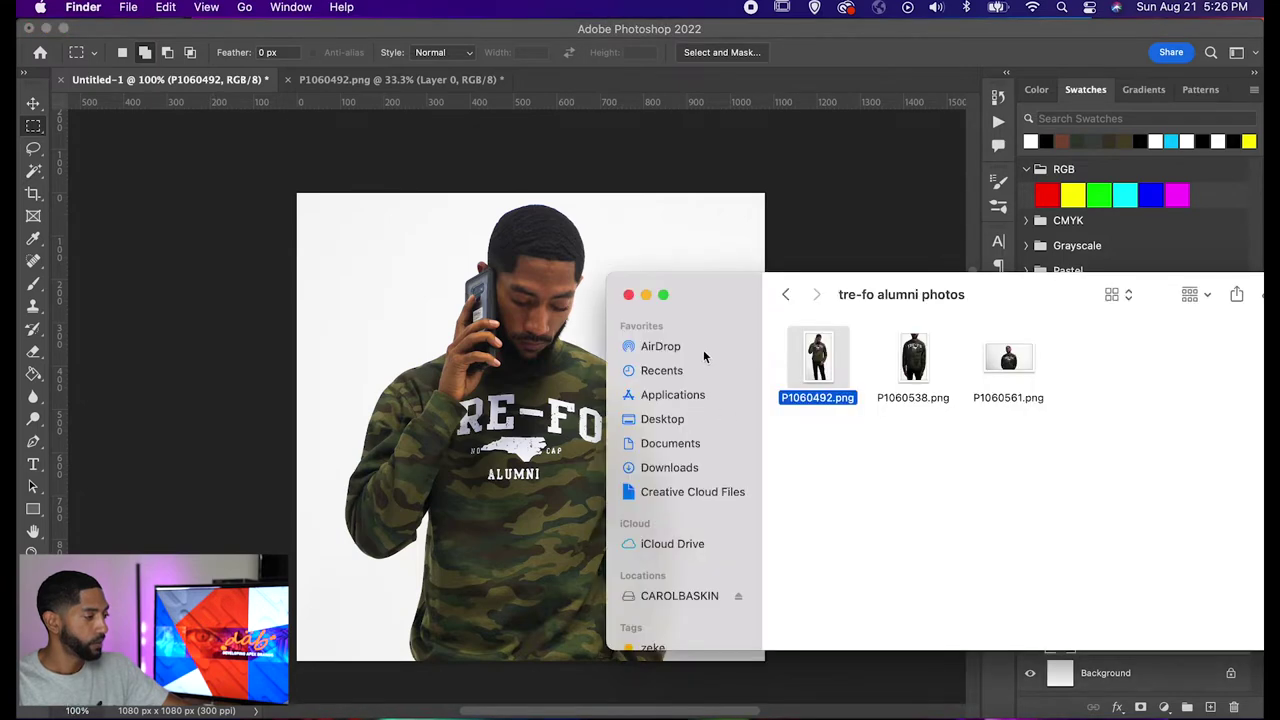
pyautogui.click(391, 348)
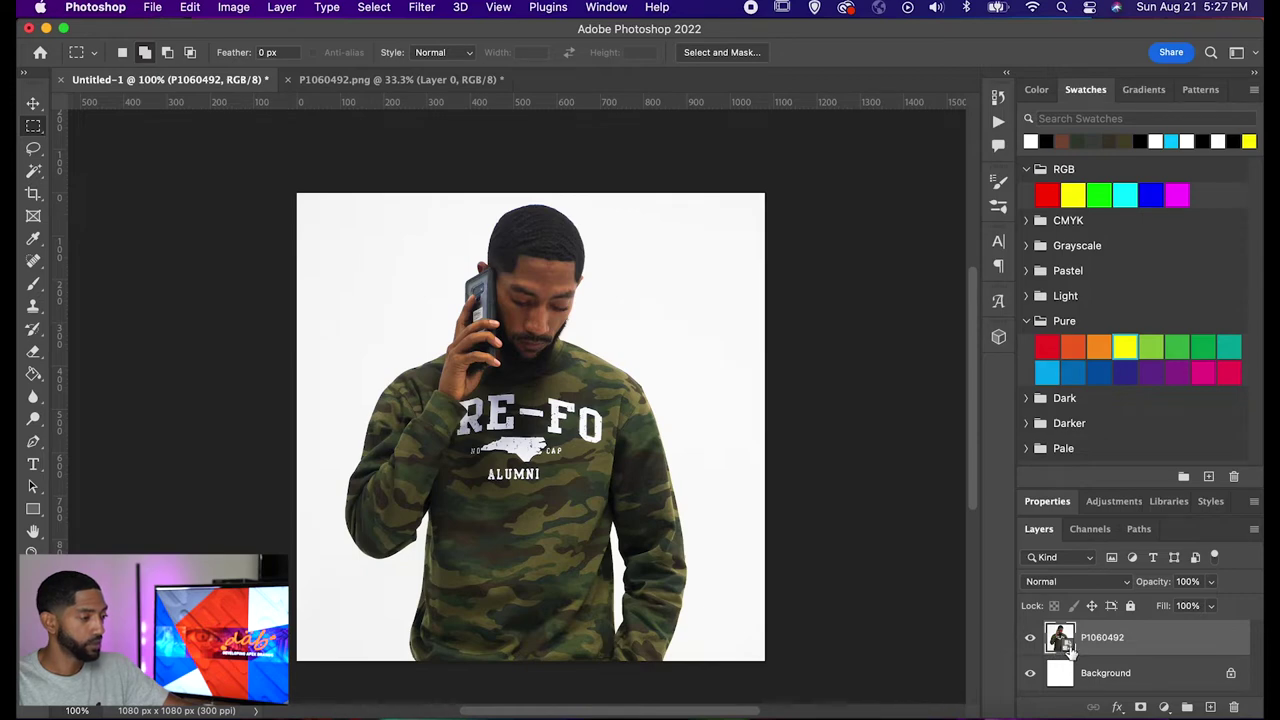
# Rasterize the P1060492 smart object layer
pyautogui.rightClick(1128, 648)
pyautogui.scroll(-3, 1090, 667)
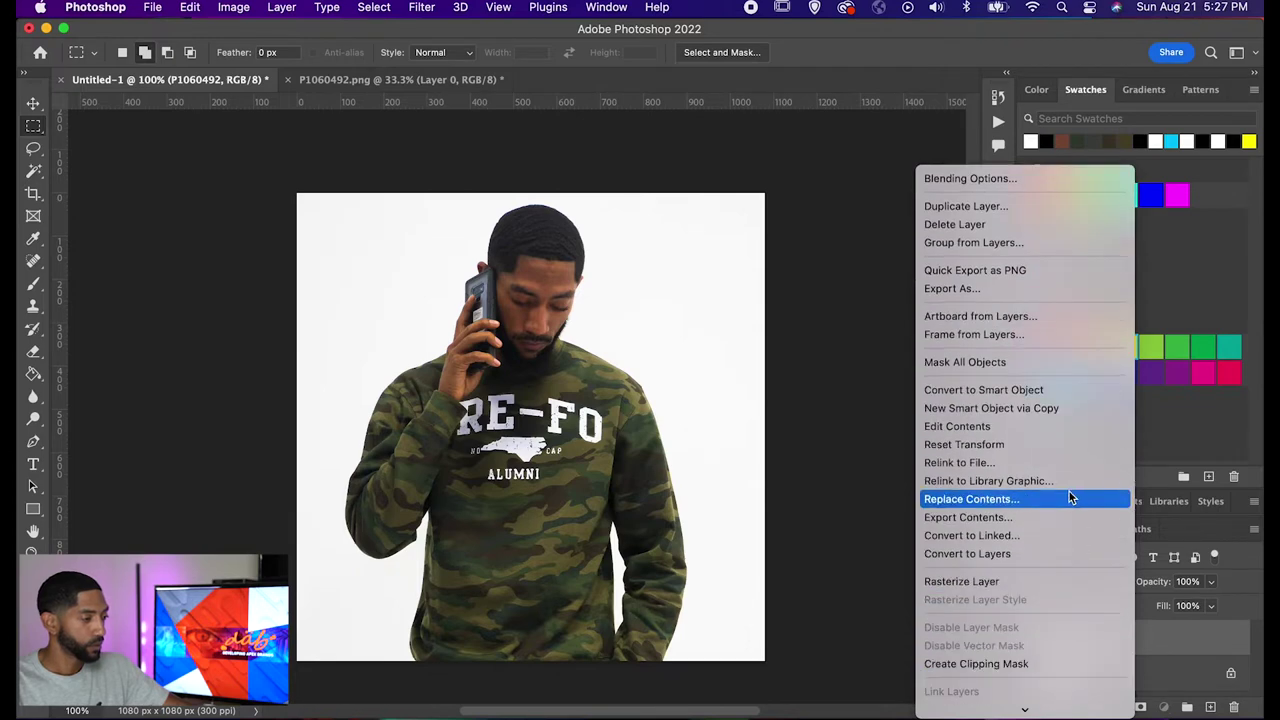
pyautogui.click(1040, 580)
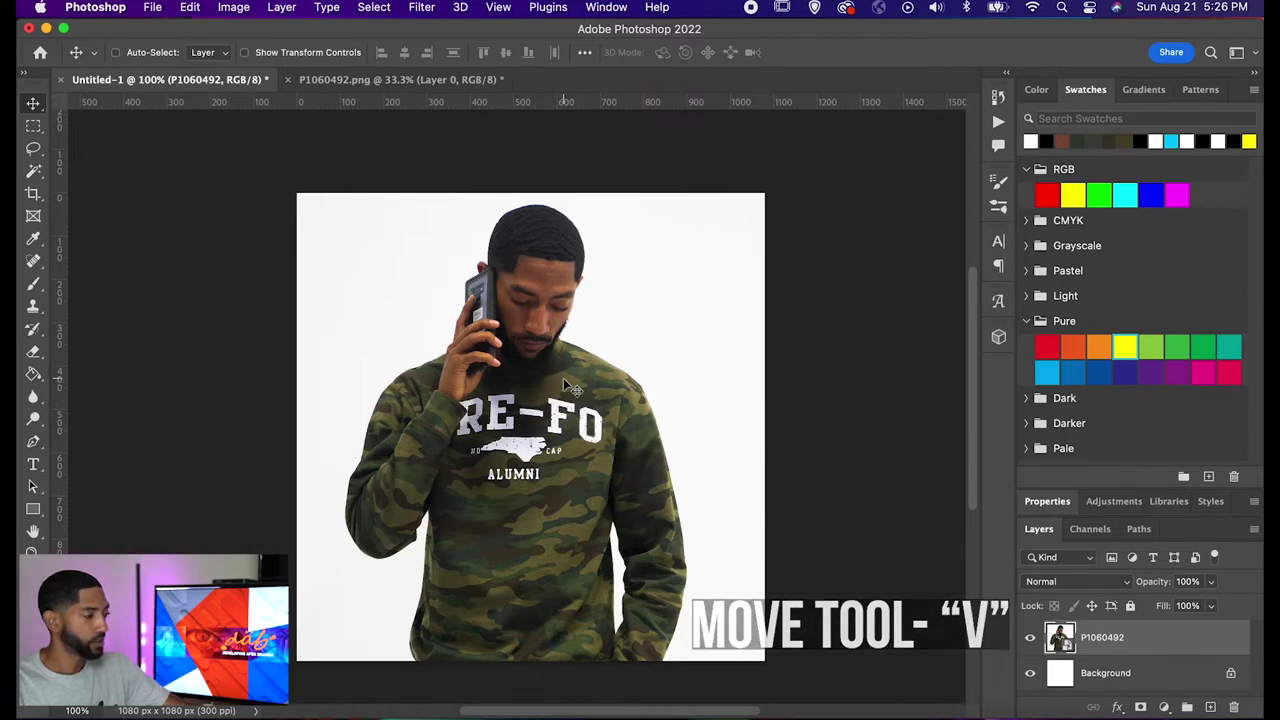
# Select a rectangle around the ALUMNI lettering with the Marquee tool, try moving the selected piece up, and undo the move
pyautogui.moveTo(528, 371)
pyautogui.mouseDown()
pyautogui.moveTo(652, 375)
pyautogui.moveTo(424, 453)
pyautogui.moveTo(506, 309)
pyautogui.moveTo(514, 463)
pyautogui.moveTo(486, 309)
pyautogui.moveTo(540, 385)
pyautogui.moveTo(526, 382)
pyautogui.moveTo(536, 364)
pyautogui.mouseUp()
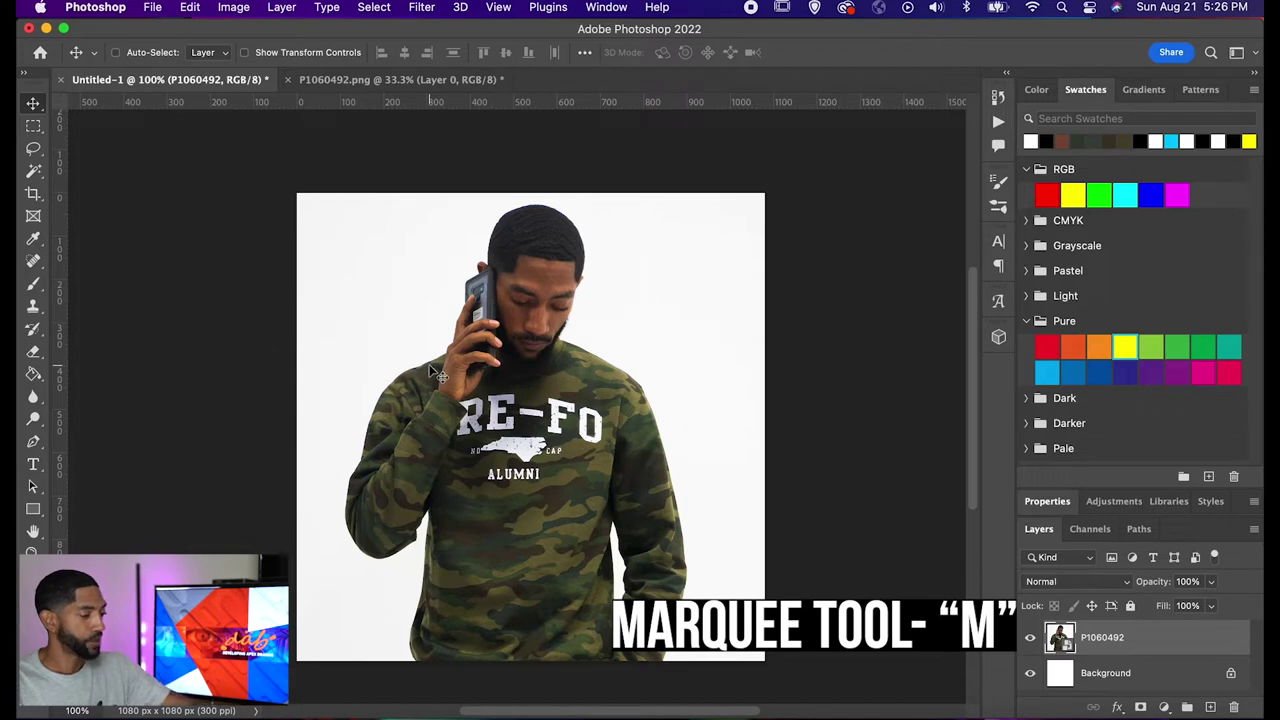
pyautogui.press('m')
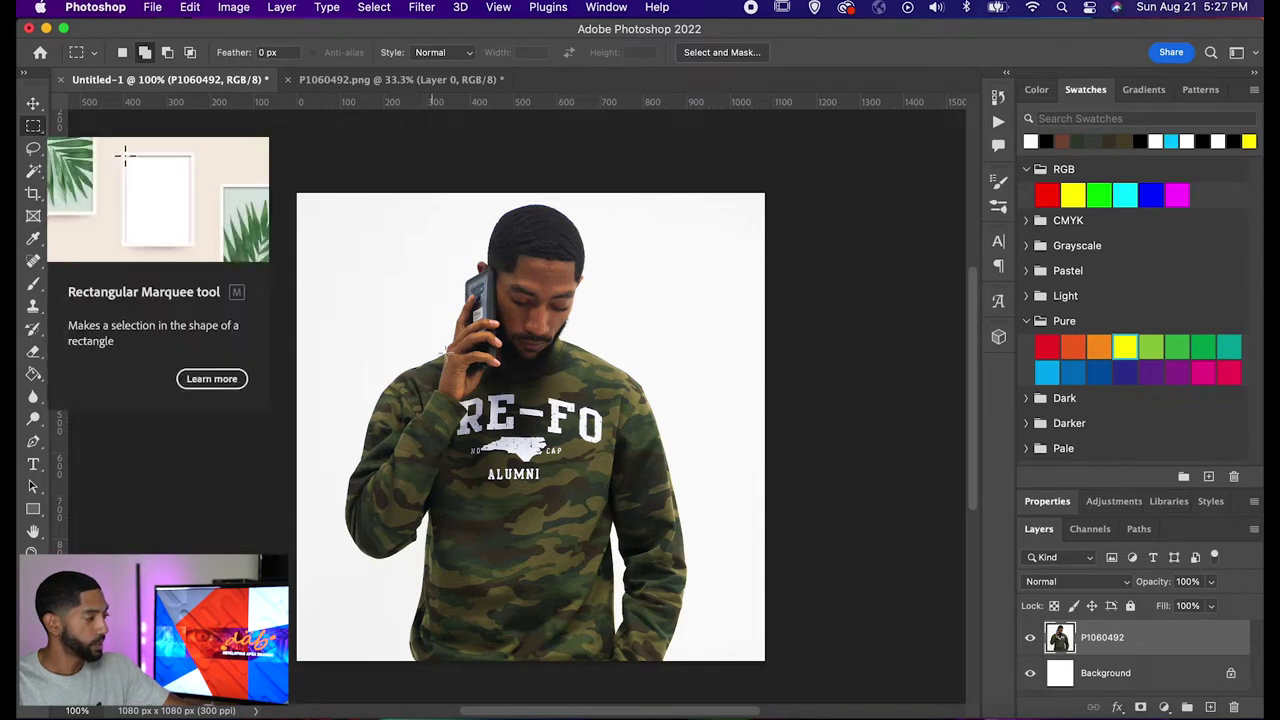
pyautogui.moveTo(590, 450); pyautogui.dragTo(457, 520)
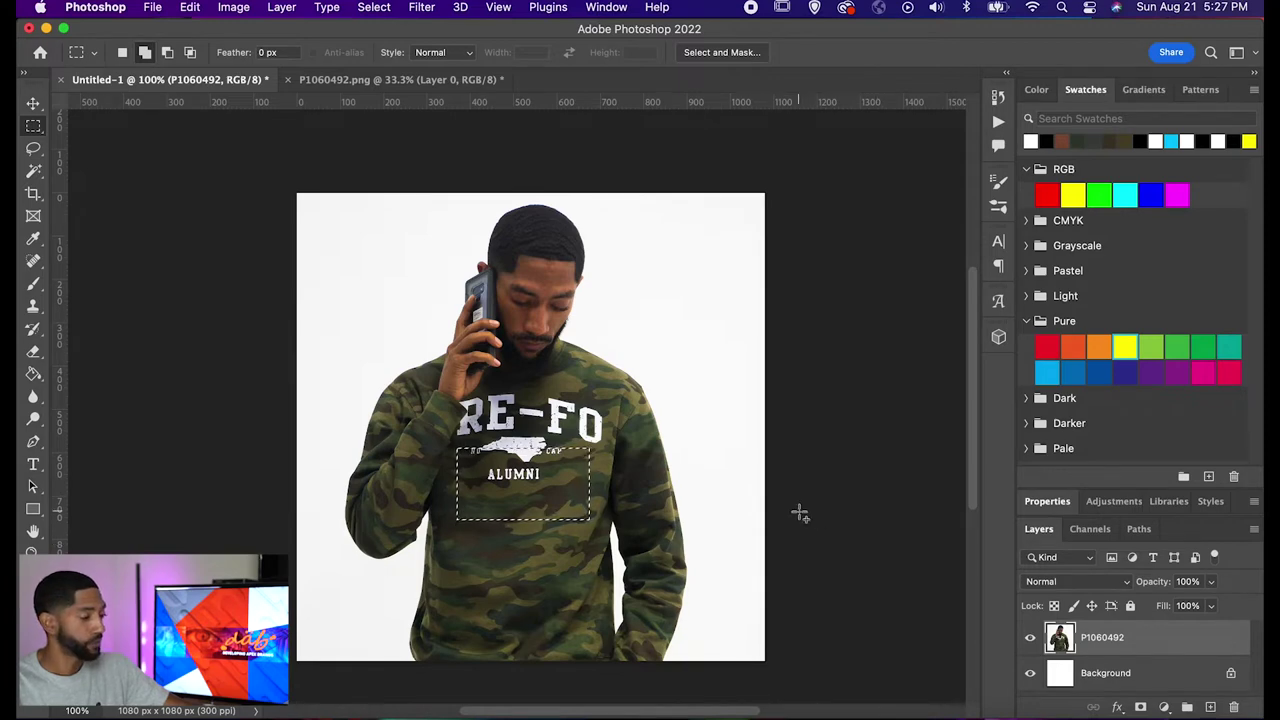
pyautogui.press('v')
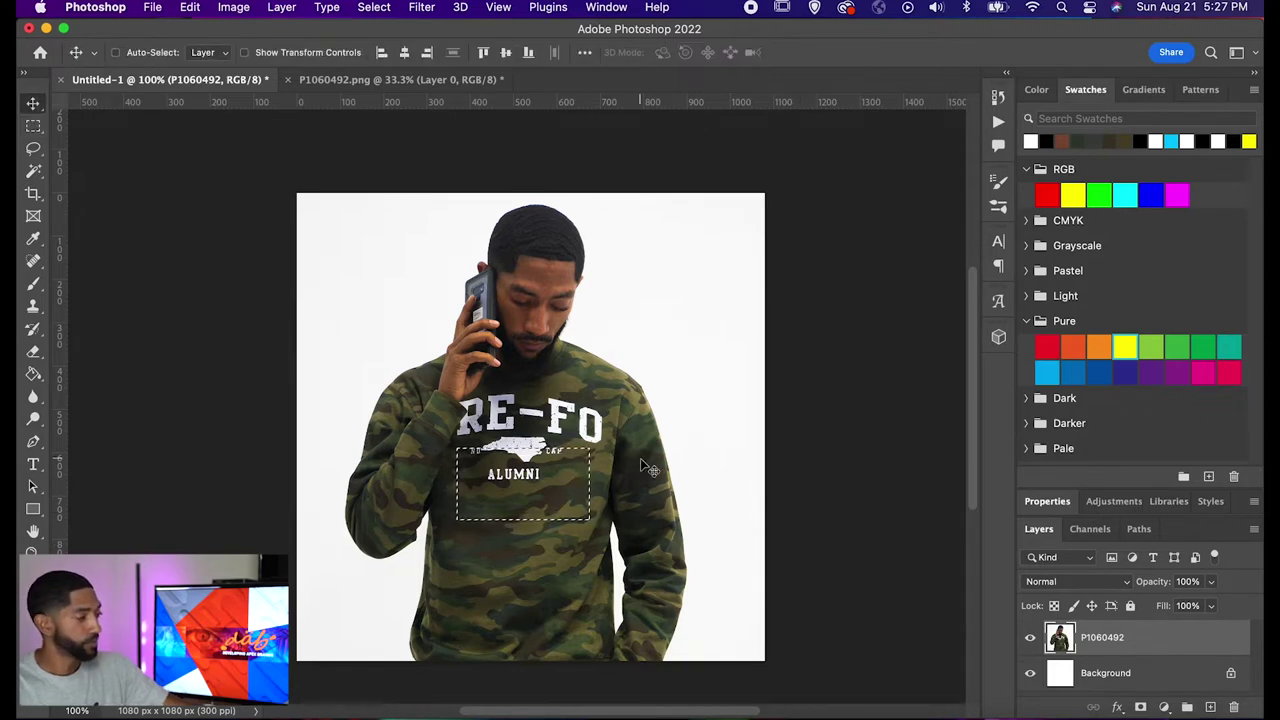
pyautogui.moveTo(549, 485); pyautogui.dragTo(471, 375)
pyautogui.press('super+z')
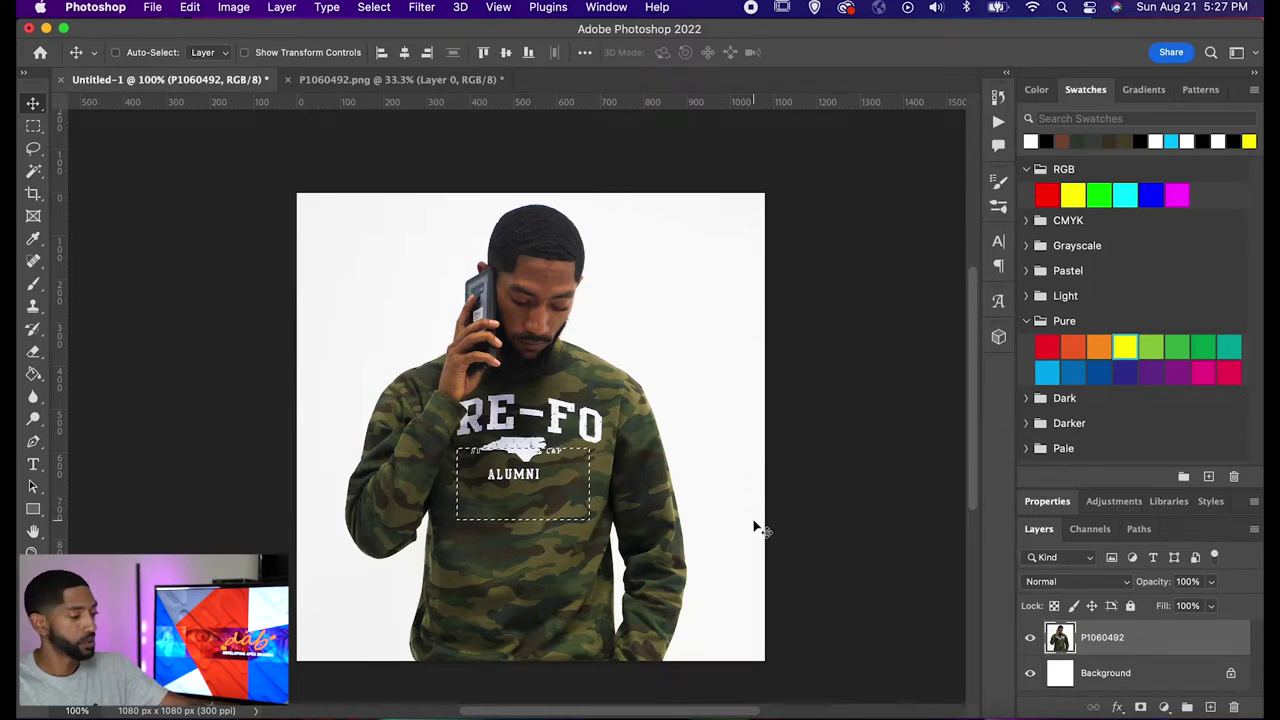
# Copy the selected ALUMNI area to a new layer, view it with P1060492 hidden, and undo the copy and clear the selection
pyautogui.press('super+j')
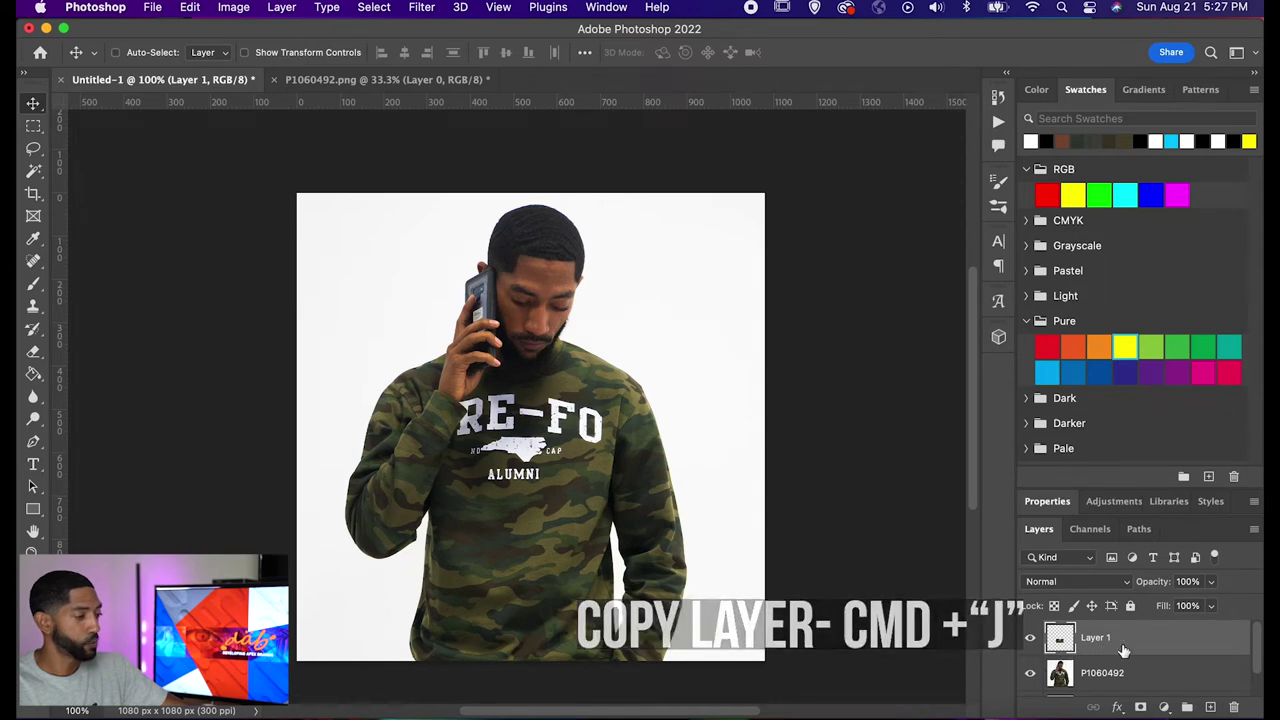
pyautogui.scroll(-1, 1080, 650)
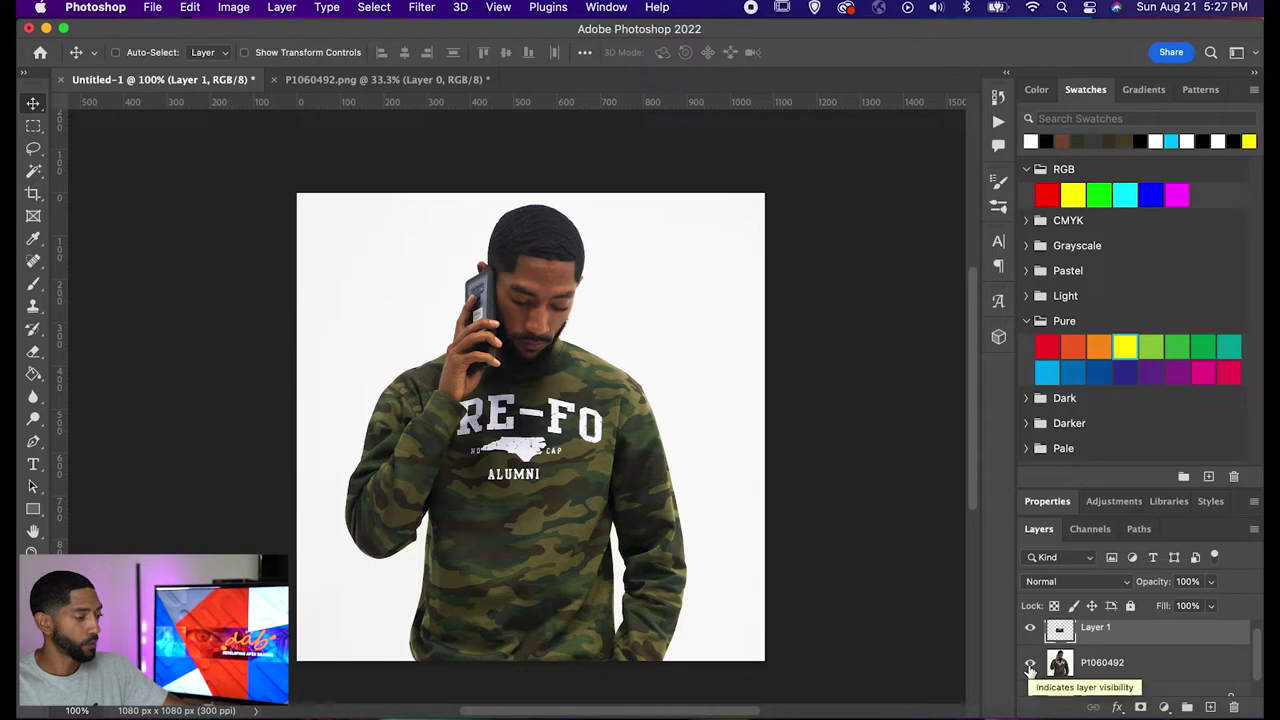
pyautogui.click(1030, 667)
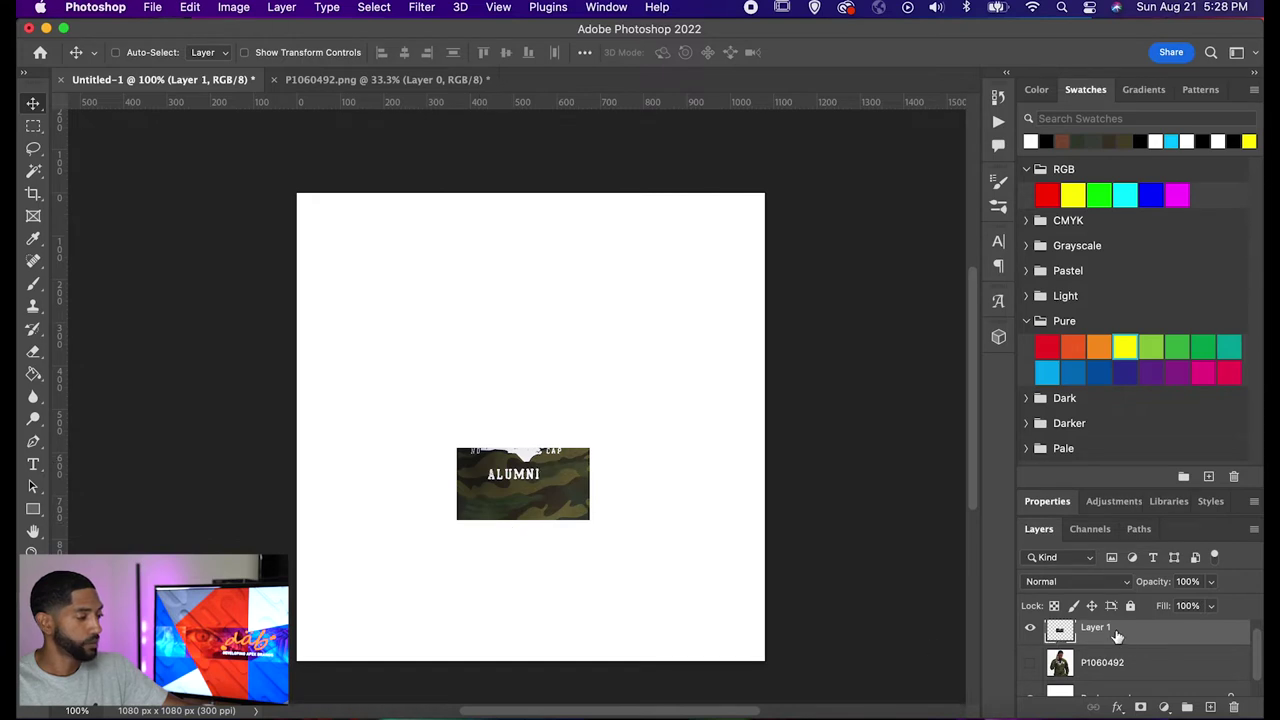
pyautogui.press('super+z')
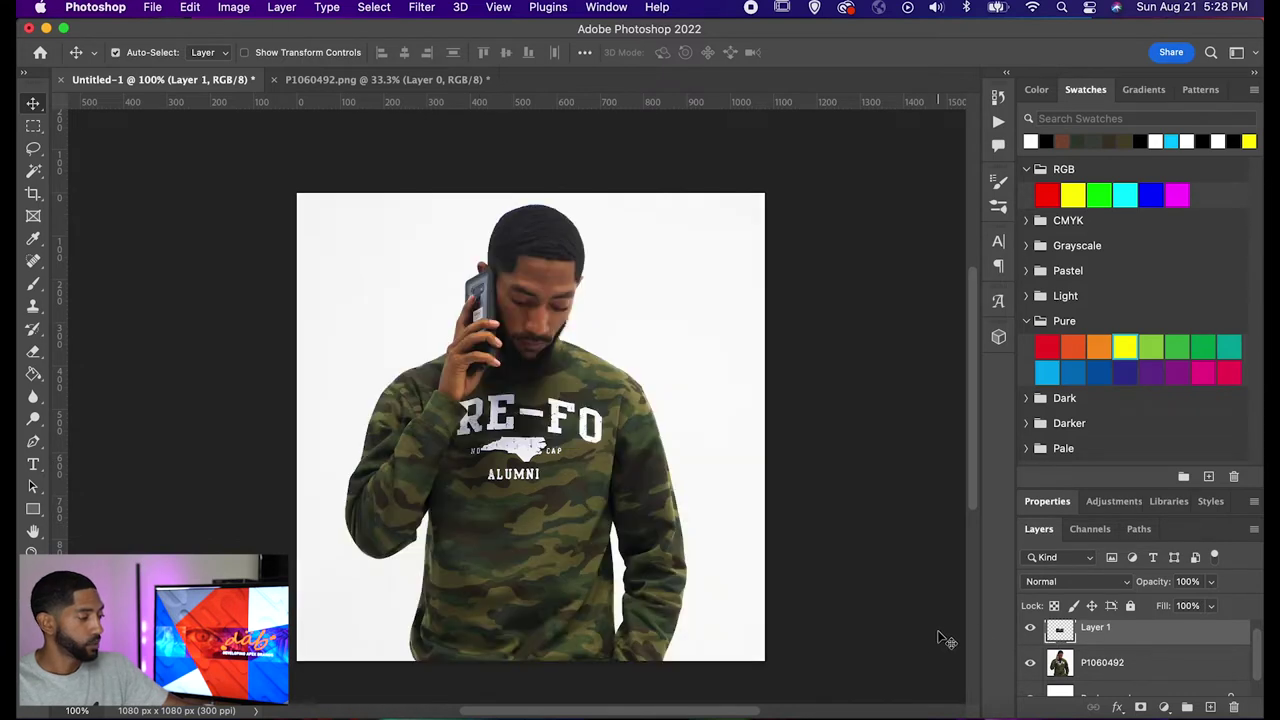
pyautogui.press('super+z')
pyautogui.press('super+d')
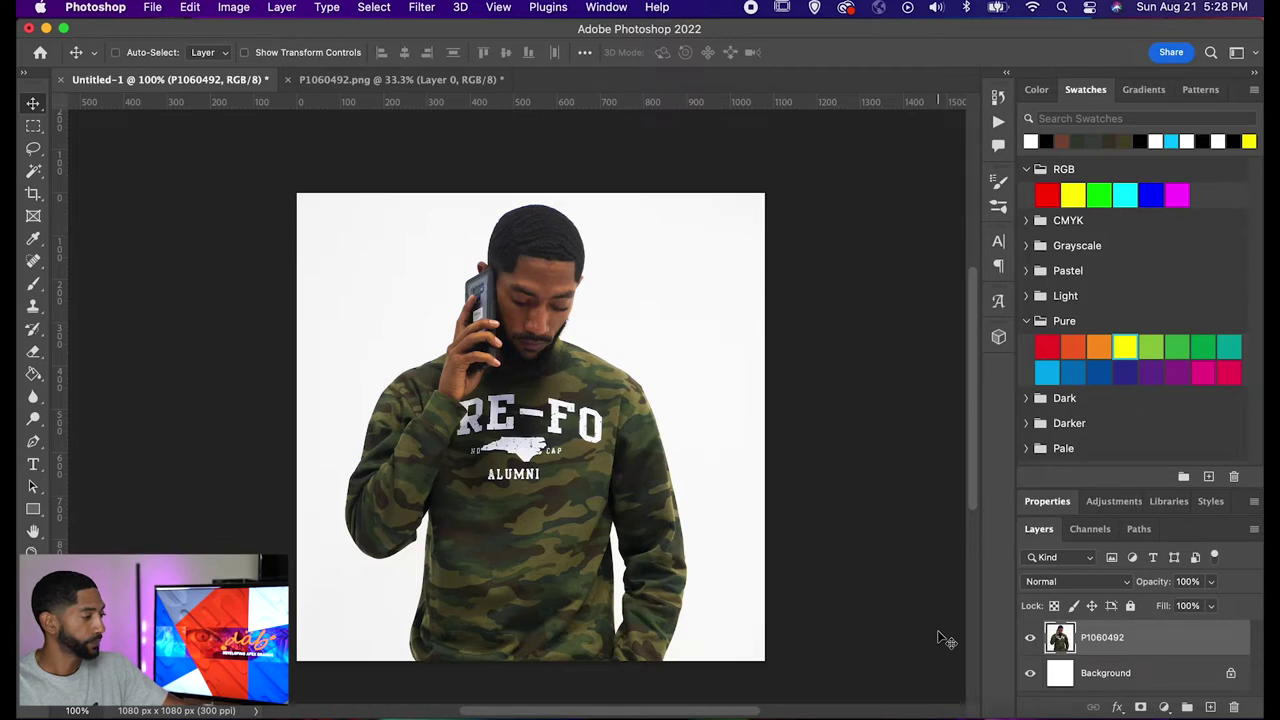
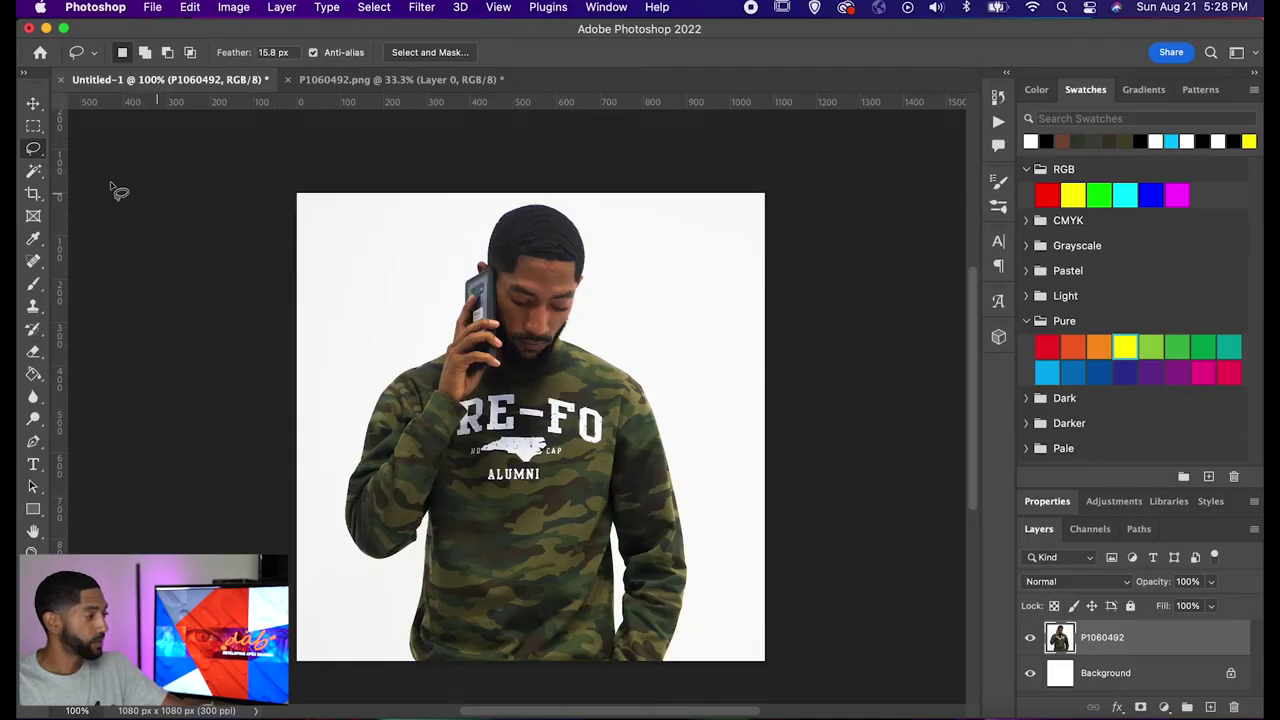
# Outline the man loosely with a freehand Lasso selection, and deselect it
pyautogui.click(33, 150)
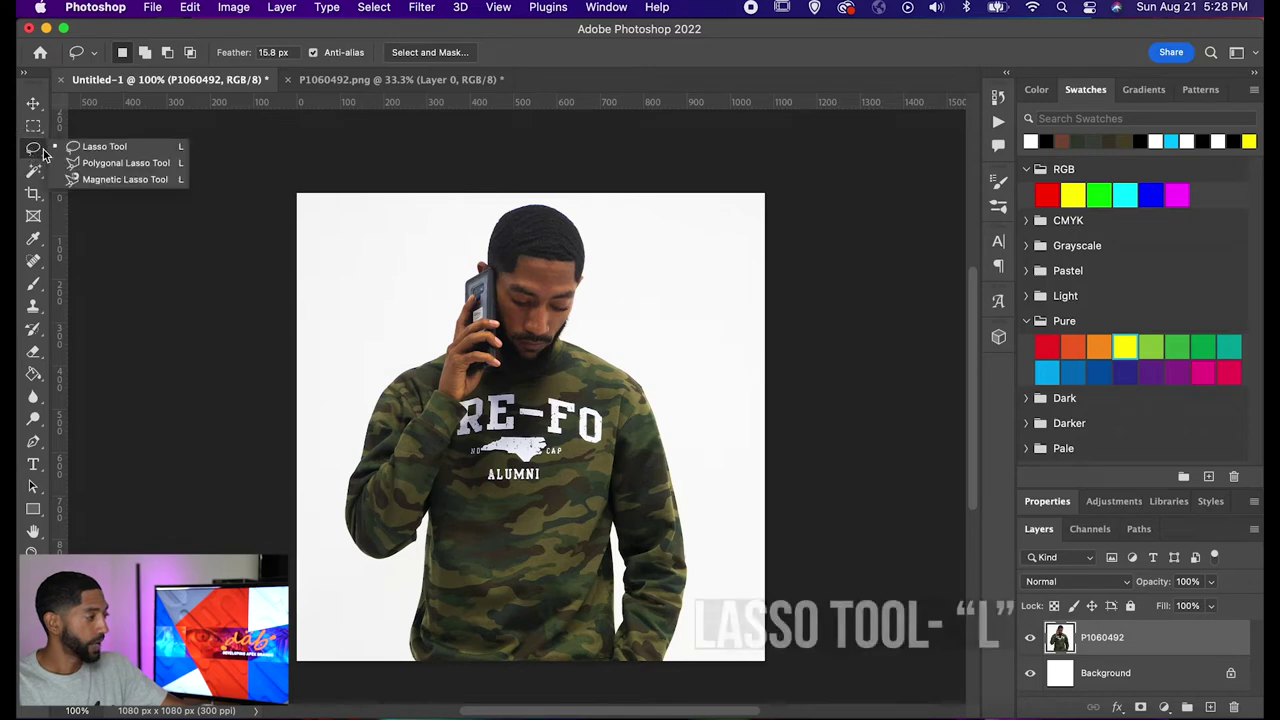
pyautogui.click(61, 148)
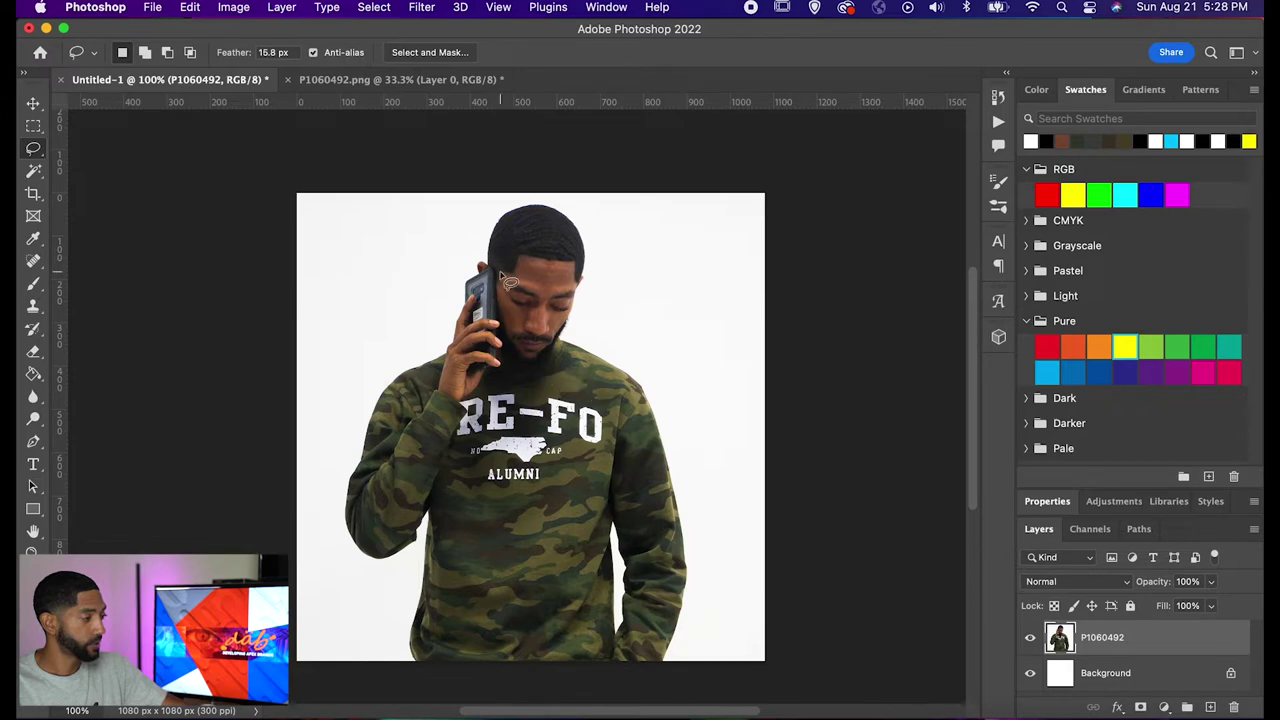
pyautogui.moveTo(478, 242)
pyautogui.mouseDown()
pyautogui.moveTo(561, 203)
pyautogui.moveTo(598, 222)
pyautogui.moveTo(674, 377)
pyautogui.moveTo(696, 450)
pyautogui.moveTo(704, 568)
pyautogui.moveTo(695, 640)
pyautogui.moveTo(662, 686)
pyautogui.moveTo(422, 700)
pyautogui.moveTo(394, 665)
pyautogui.moveTo(392, 592)
pyautogui.moveTo(346, 561)
pyautogui.moveTo(333, 462)
pyautogui.moveTo(355, 392)
pyautogui.moveTo(425, 333)
pyautogui.moveTo(478, 238)
pyautogui.mouseUp()
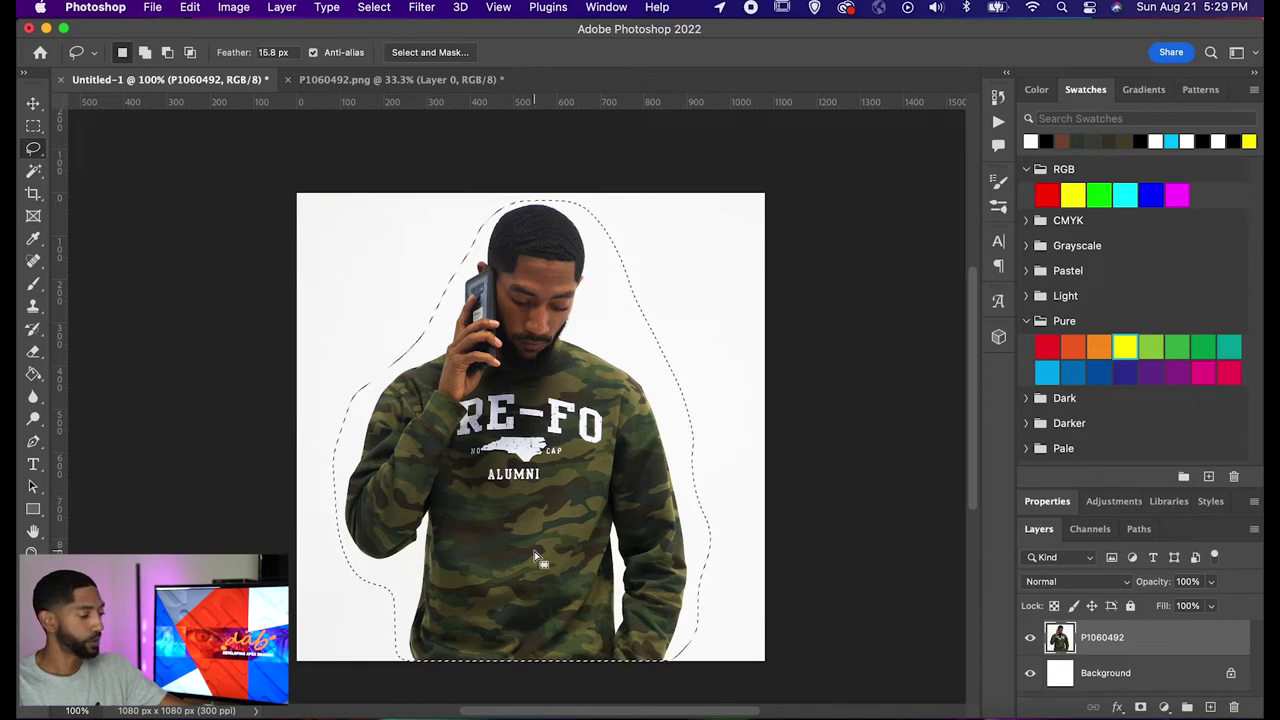
pyautogui.press('super+d')
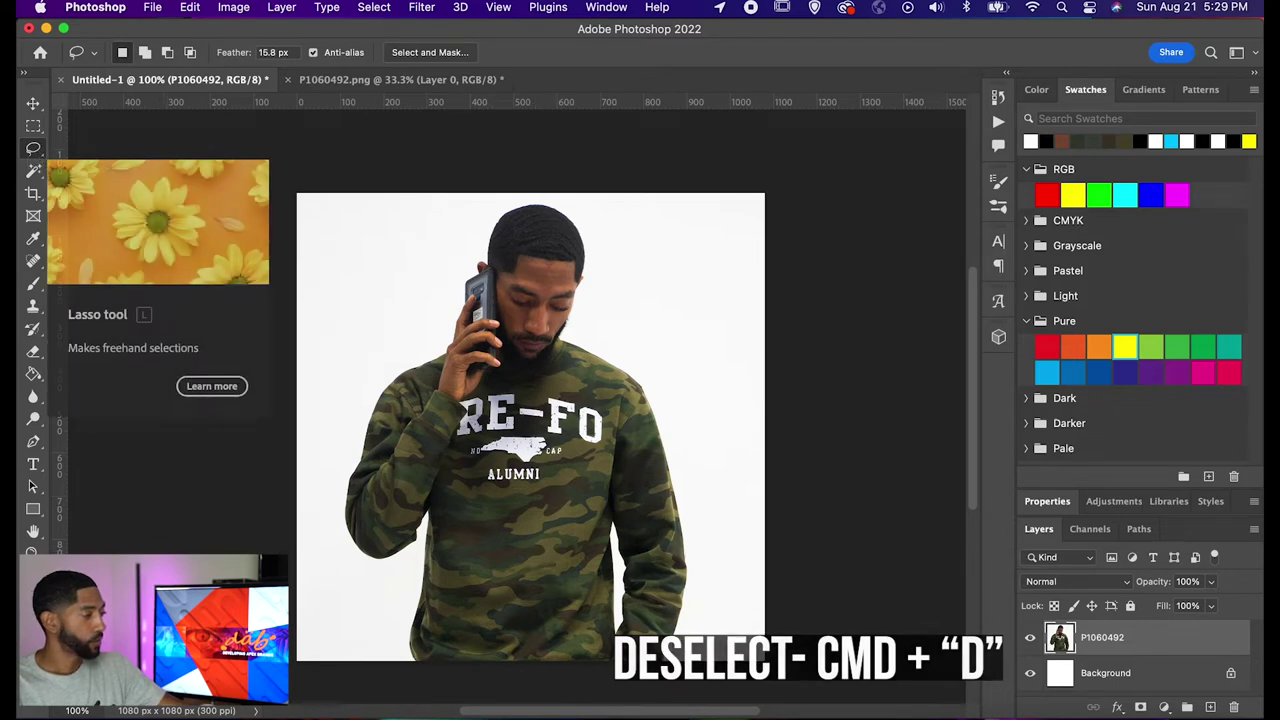
# Outline the man with a closed straight-sided Polygonal Lasso selection, and deselect it
pyautogui.rightClick(33, 150)
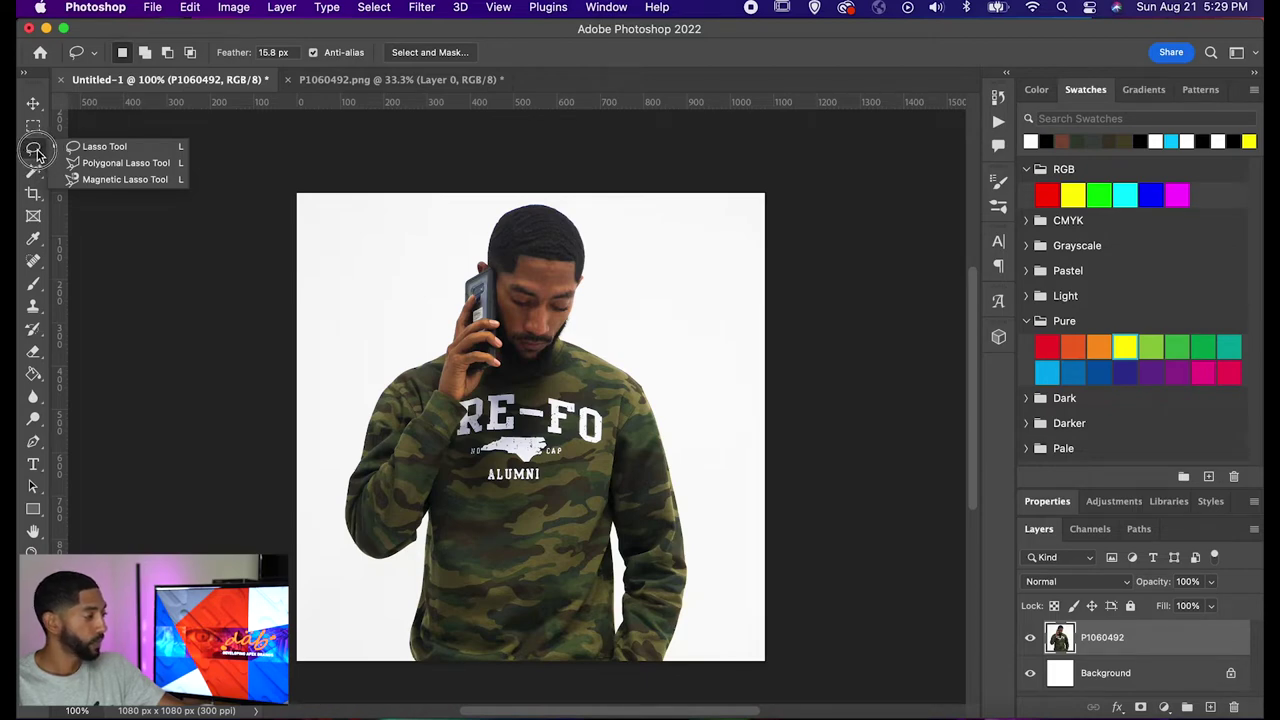
pyautogui.click(115, 163)
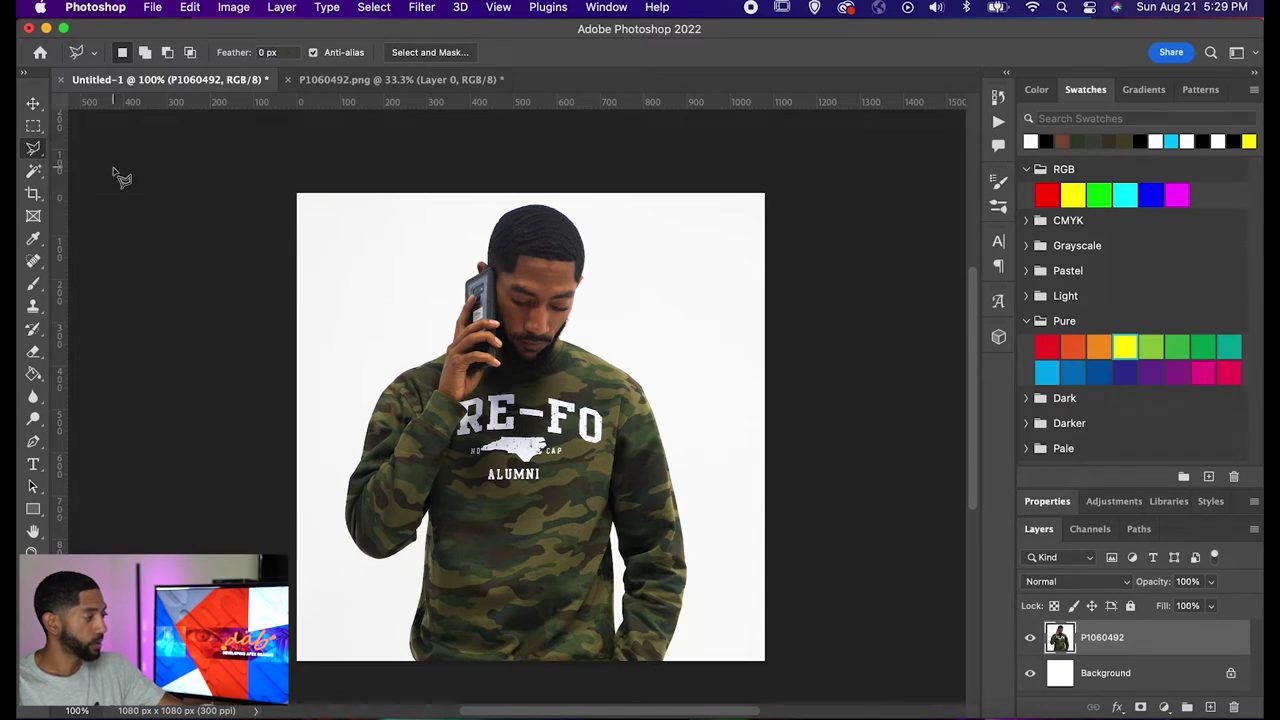
pyautogui.click(574, 204)
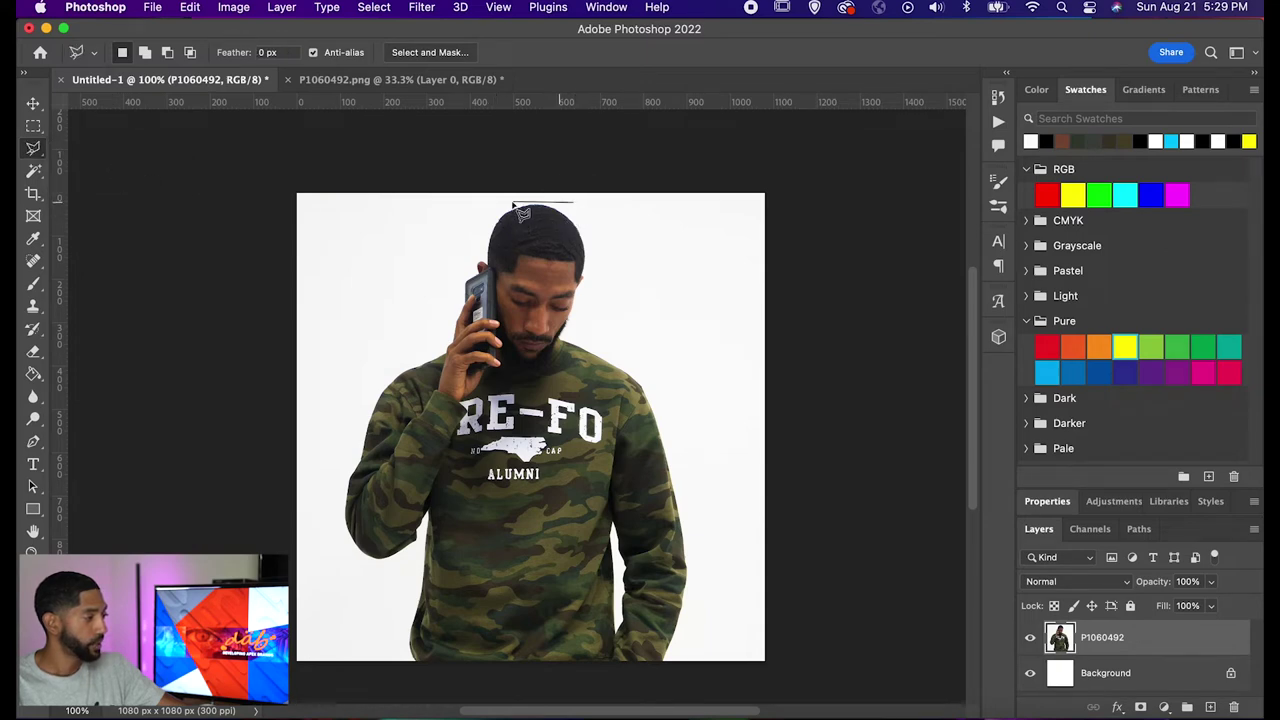
pyautogui.click(494, 203)
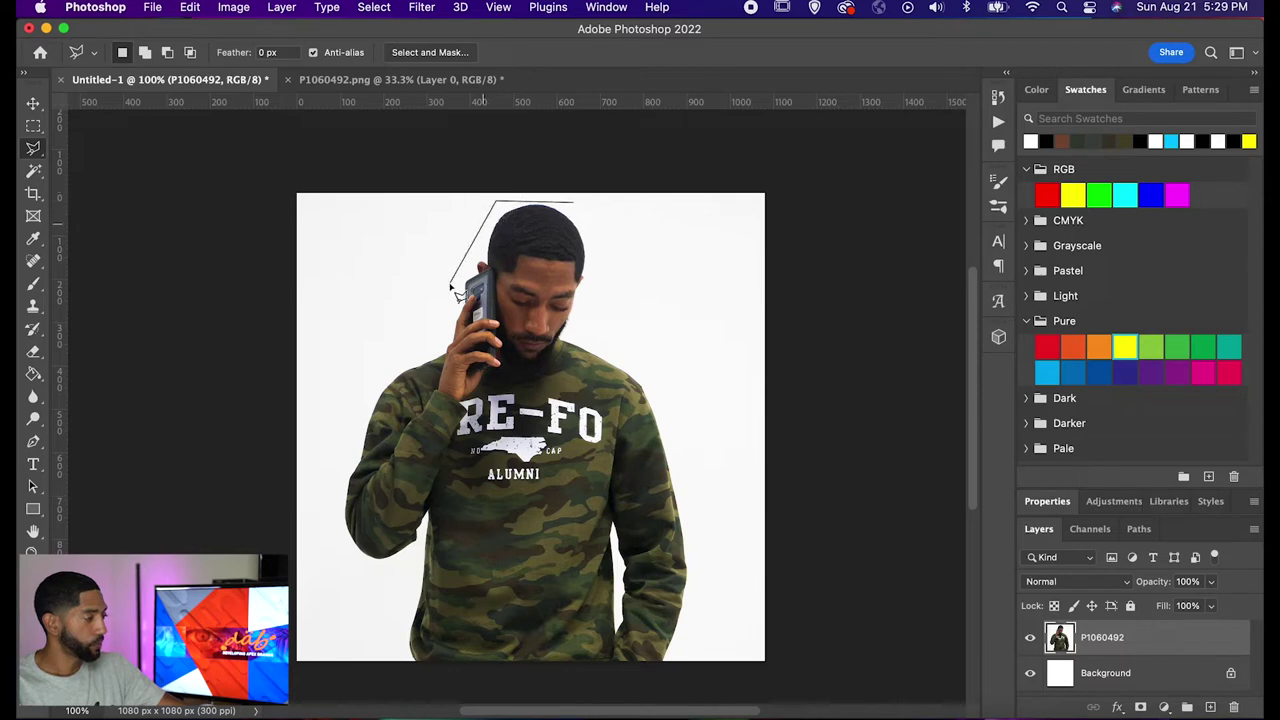
pyautogui.click(378, 373)
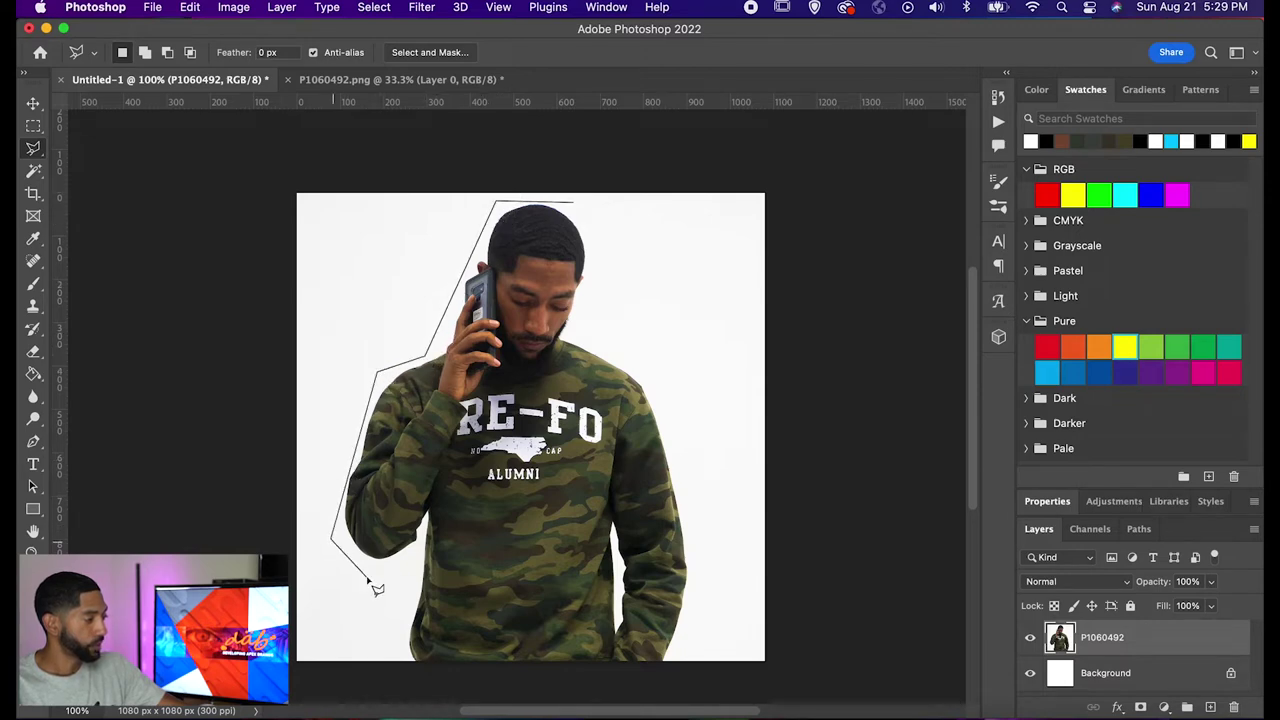
pyautogui.click(399, 663)
pyautogui.click(660, 679)
pyautogui.click(697, 604)
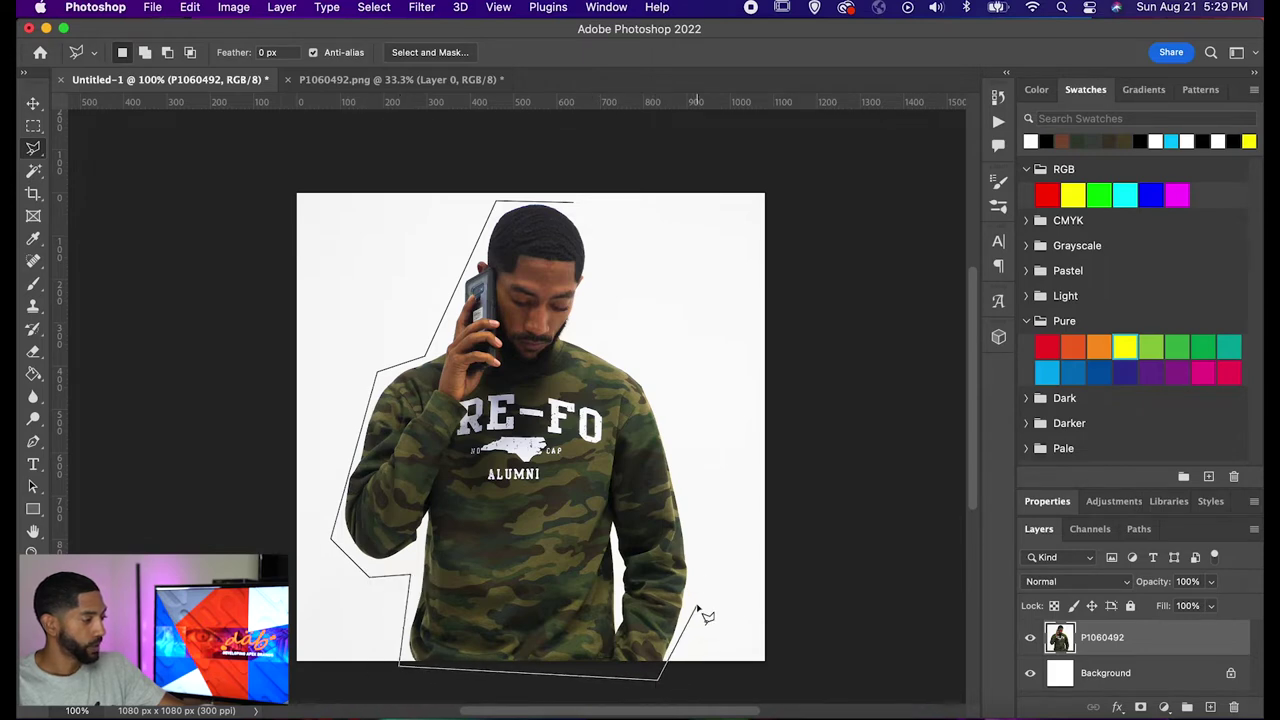
pyautogui.click(688, 412)
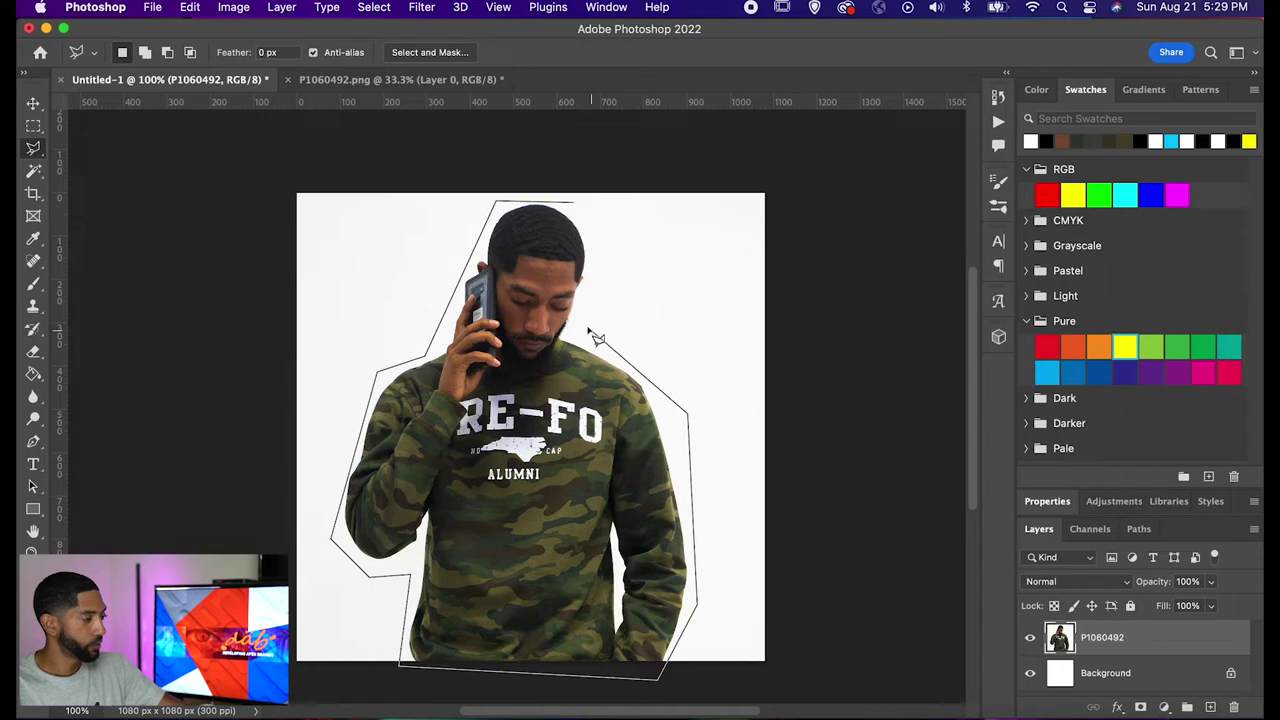
pyautogui.click(585, 216)
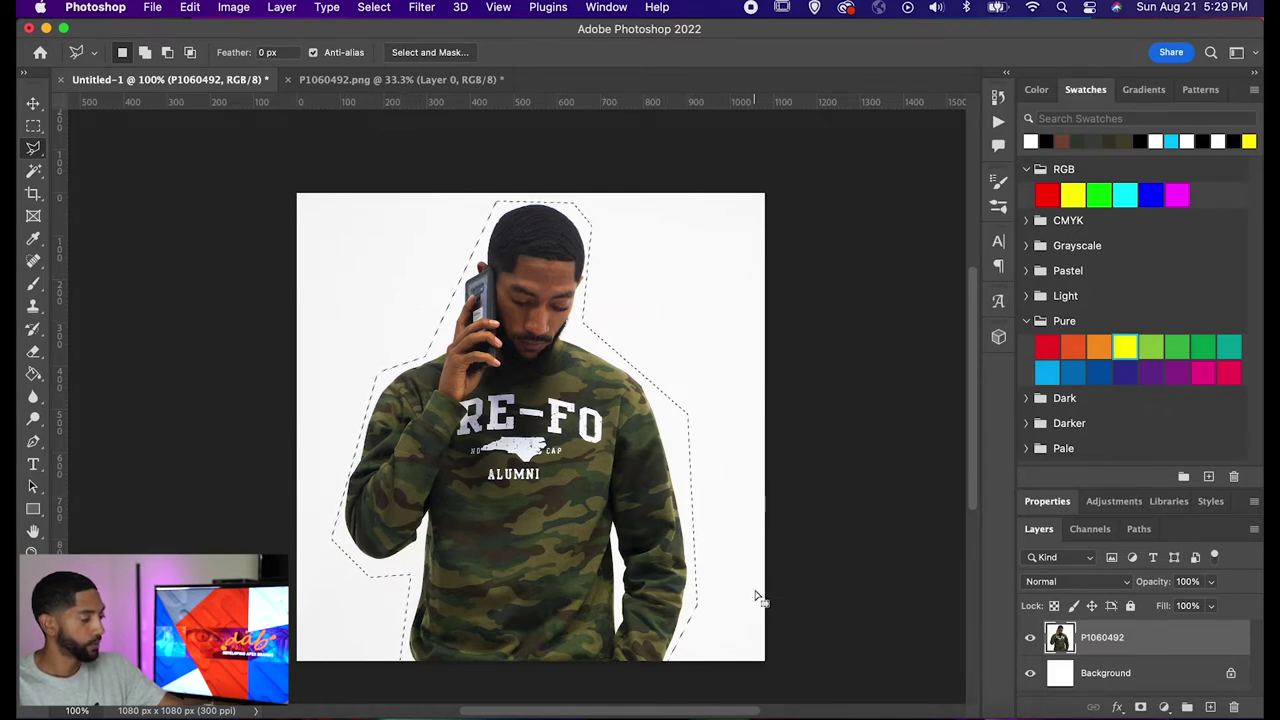
pyautogui.press('super+d')
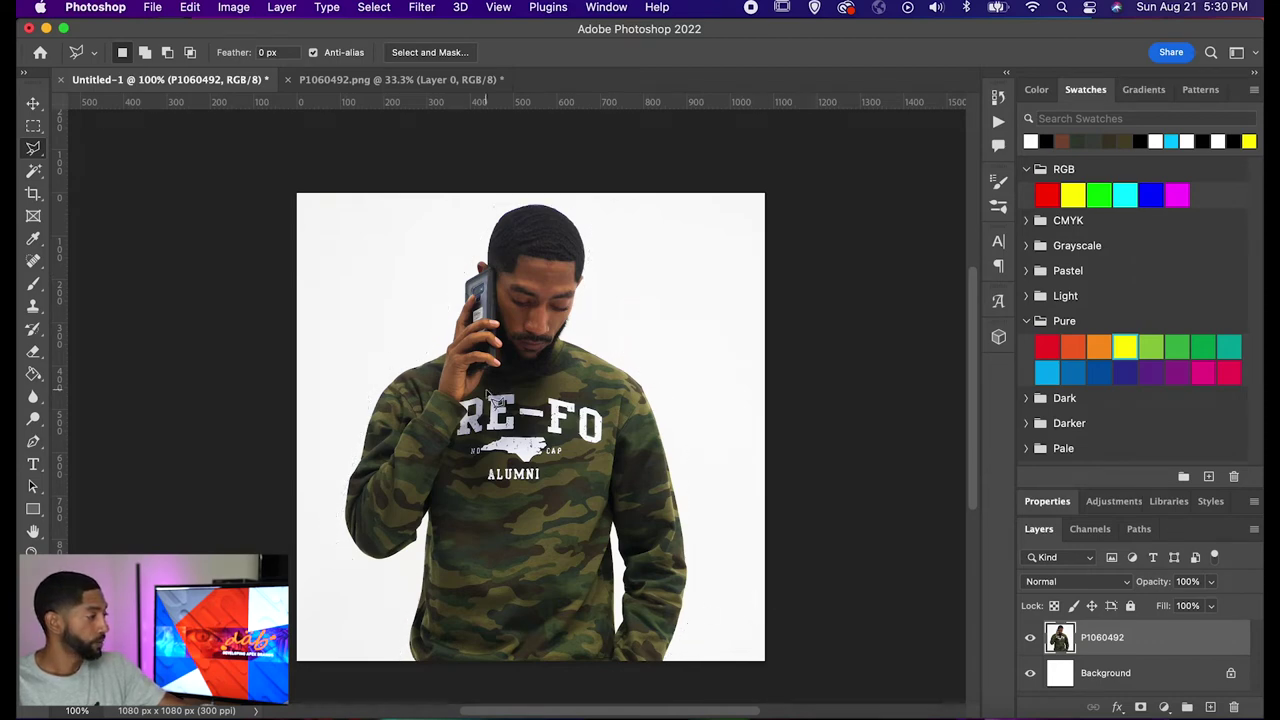
# Trace the man's edges with the Magnetic Lasso and close the outline into a selection
pyautogui.click(33, 148)
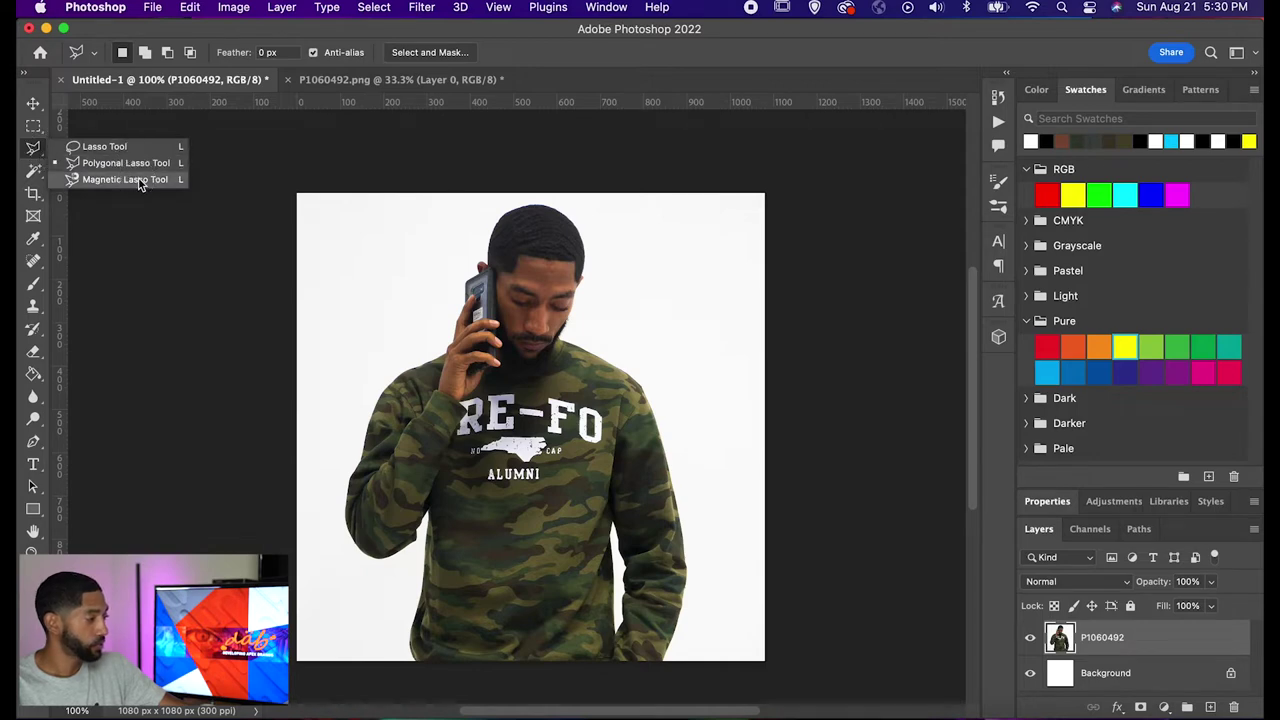
pyautogui.click(140, 180)
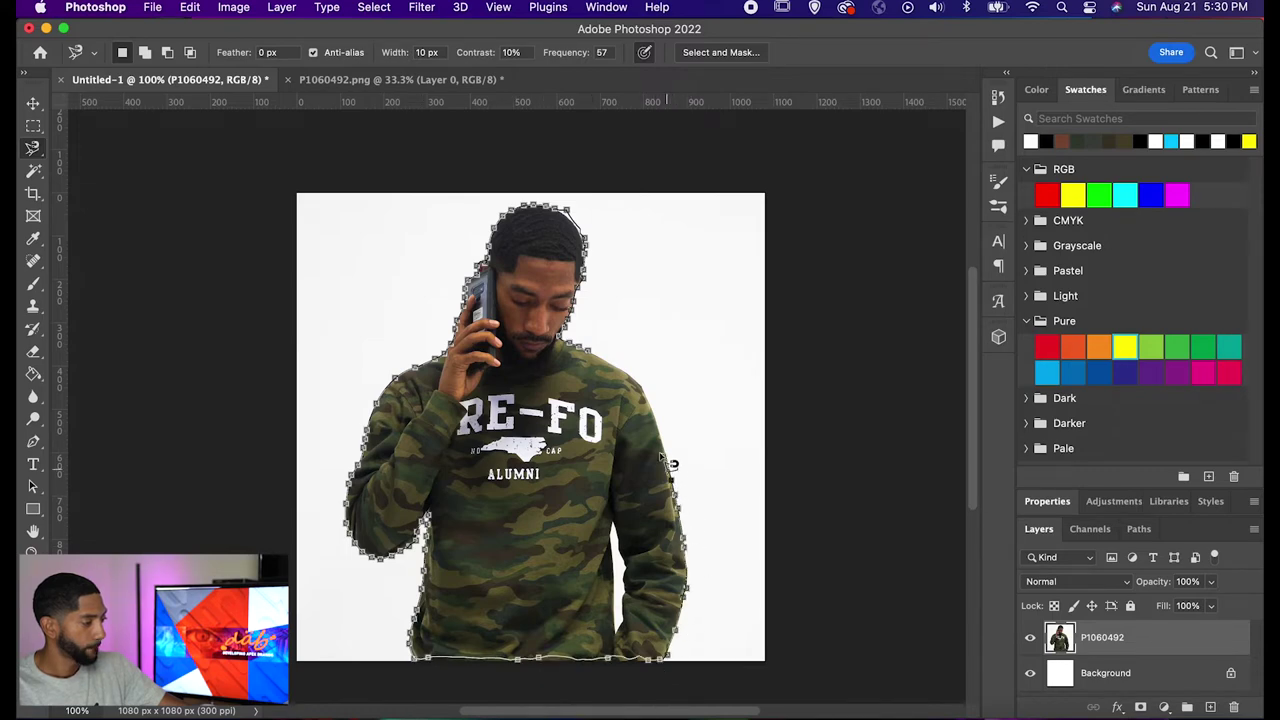
pyautogui.click(603, 358)
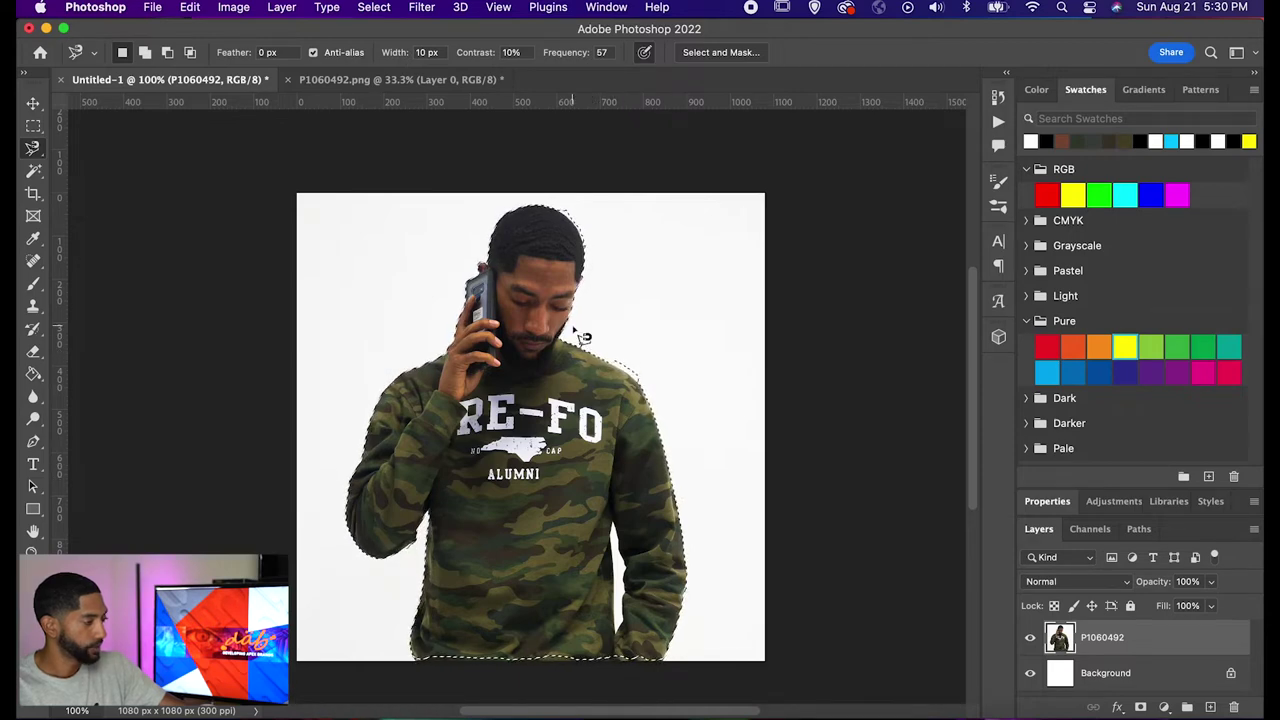
# Turn on Quick Mask for the selection of the man and inspect its edges for leftover white background
pyautogui.scroll(3, 578, 335)
pyautogui.scroll(-3, 580, 336)
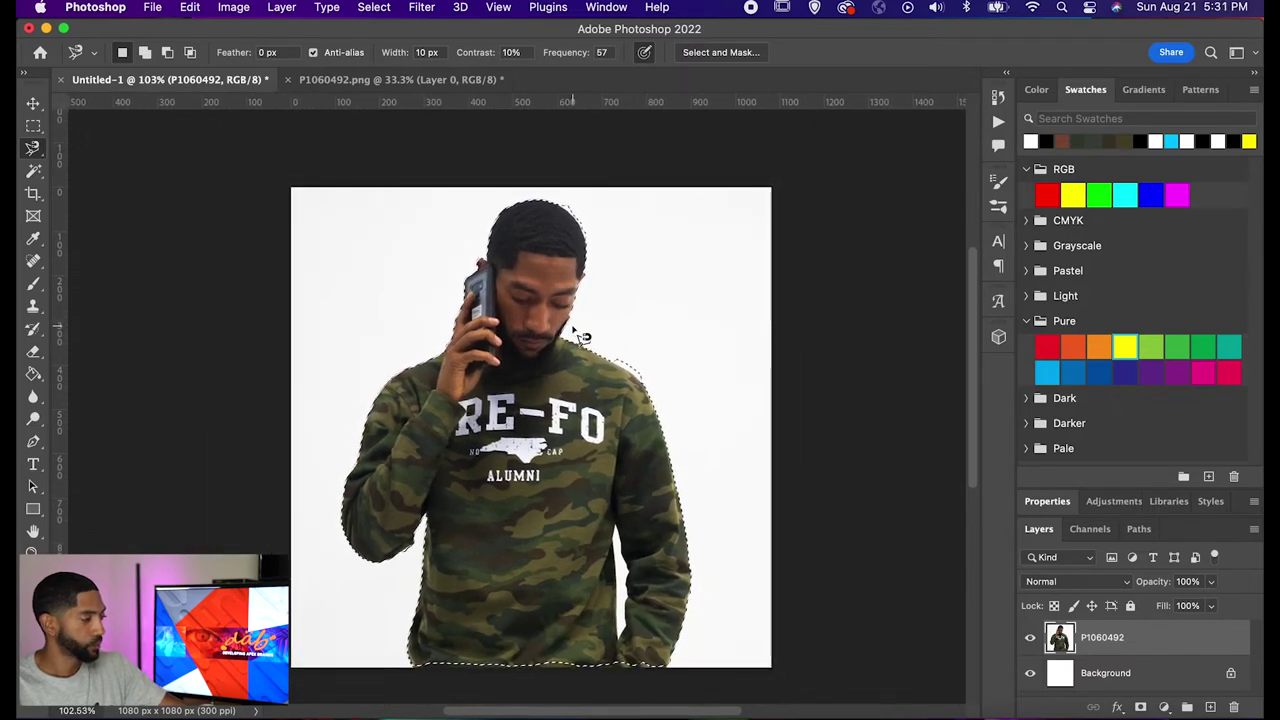
pyautogui.scroll(-1, 578, 335)
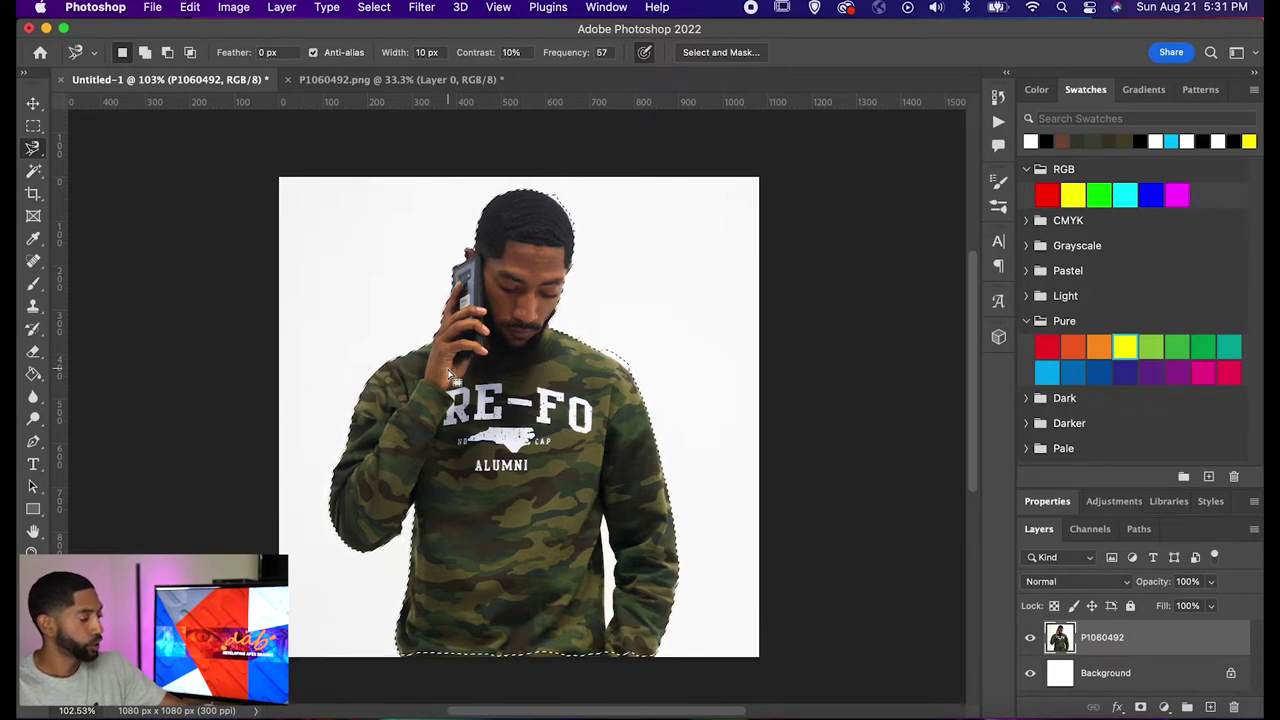
pyautogui.press('q')
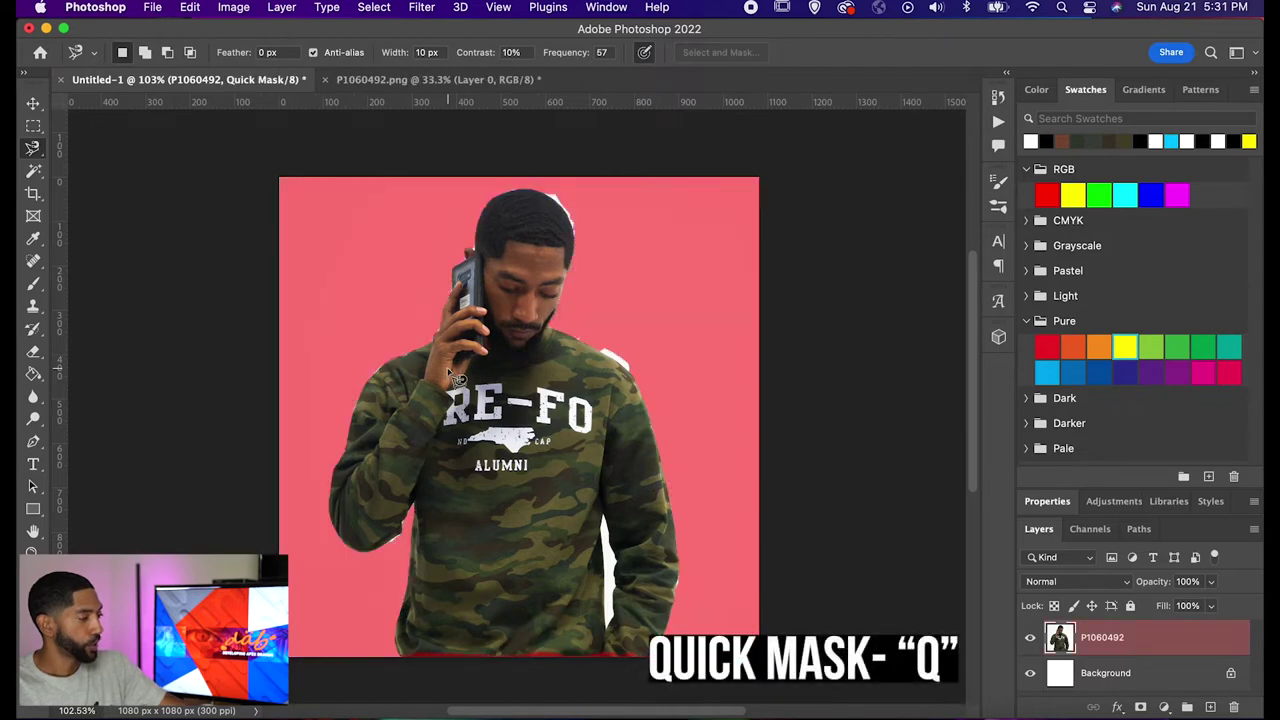
pyautogui.scroll(2, 455, 377)
pyautogui.scroll(2, 455, 377)
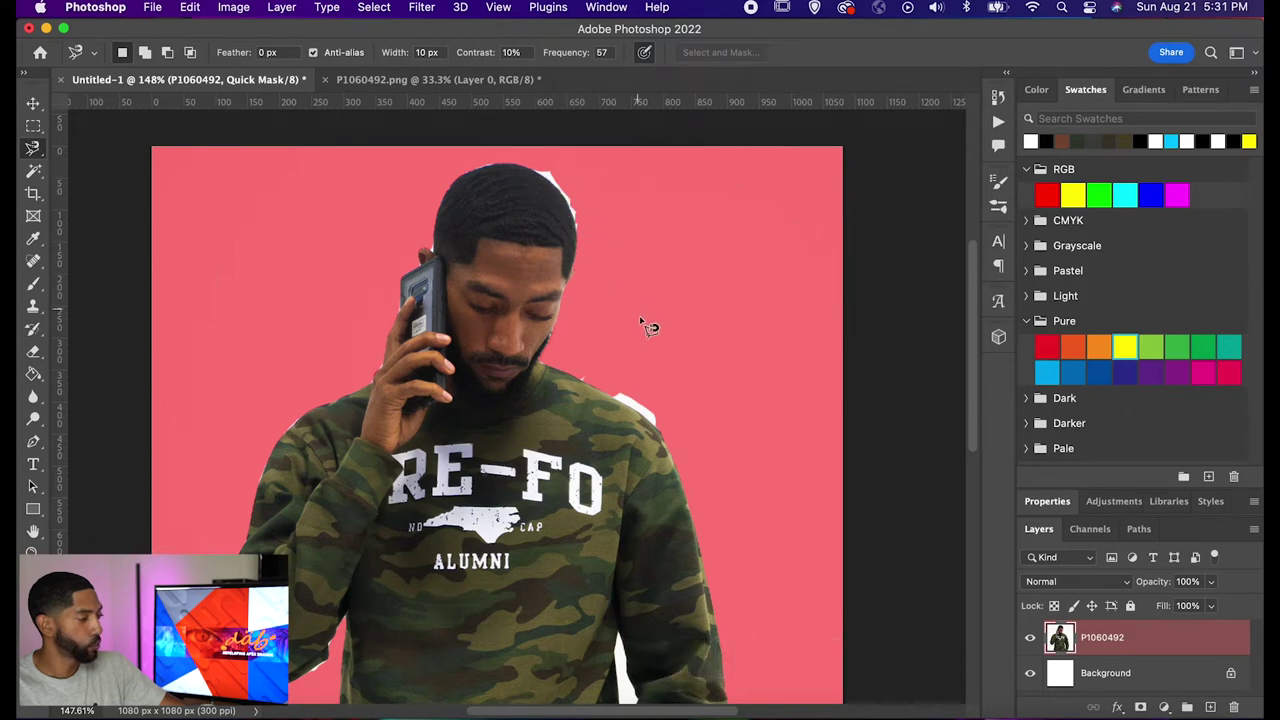
pyautogui.scroll(-5, 646, 332)
pyautogui.scroll(1, 646, 335)
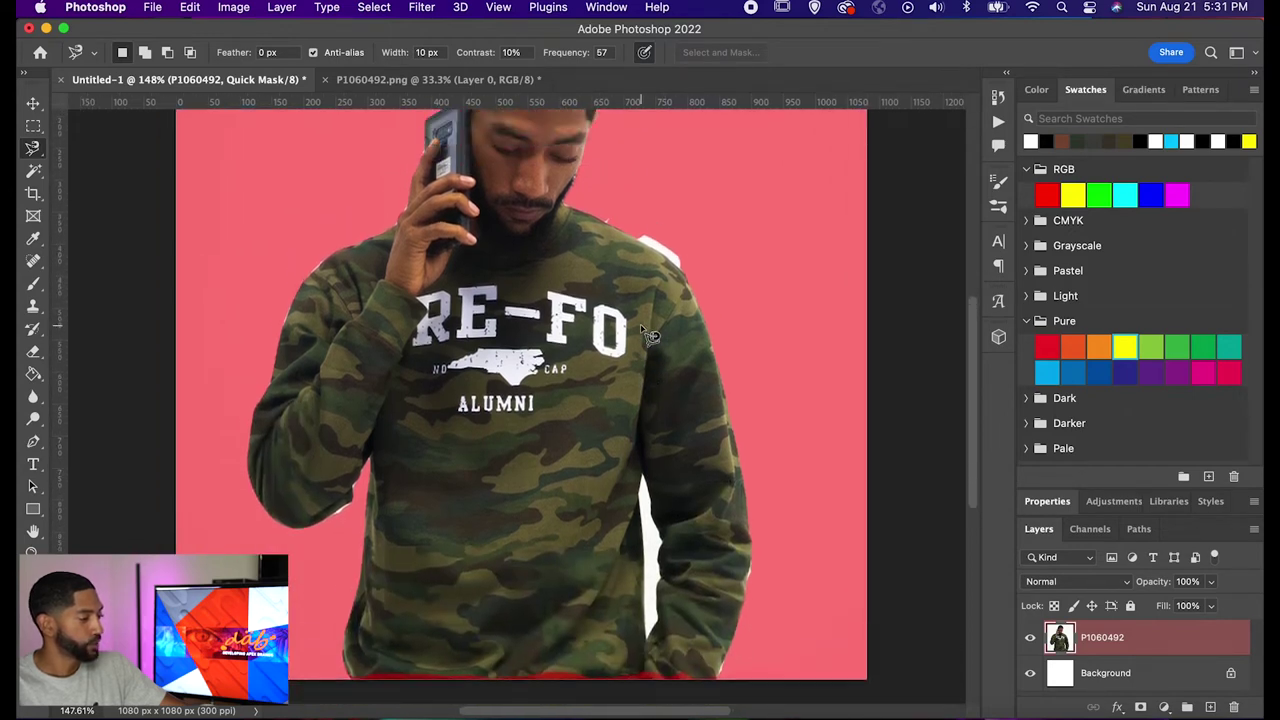
# Brush black over the white leftover beside the man's shoulder to mask it out, and switch the foreground colour to white
pyautogui.click(34, 288)
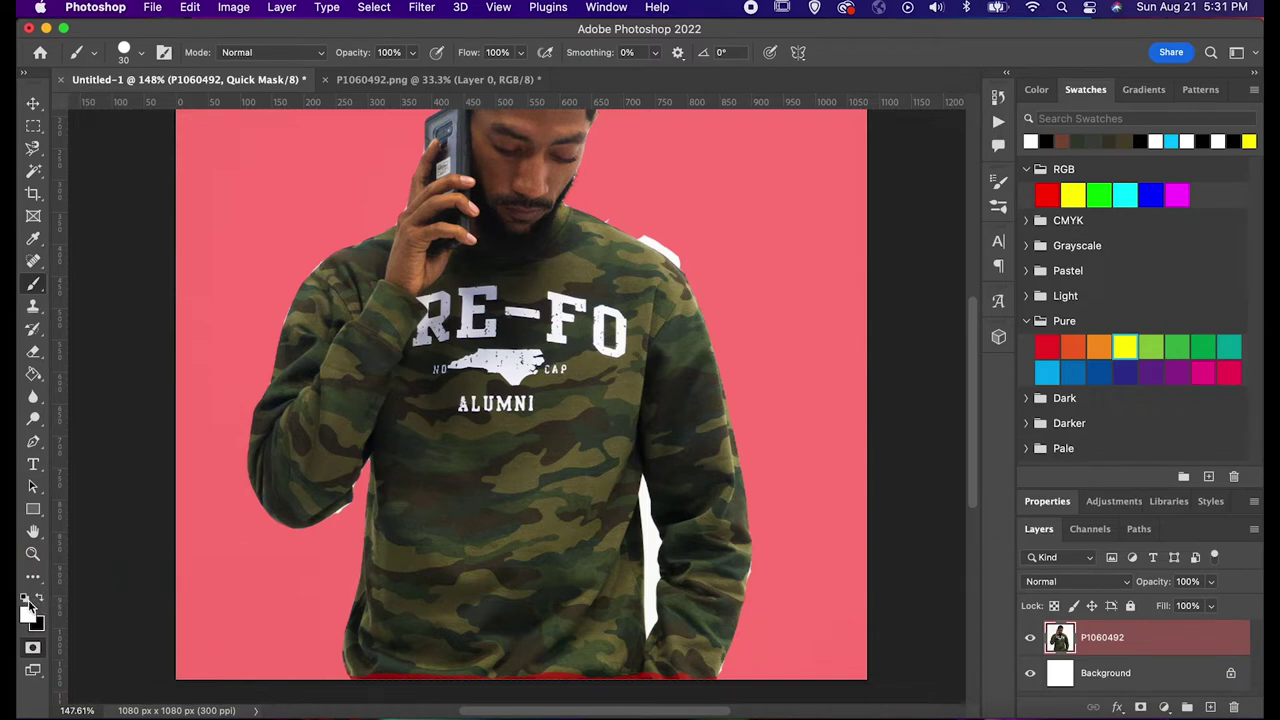
pyautogui.click(25, 598)
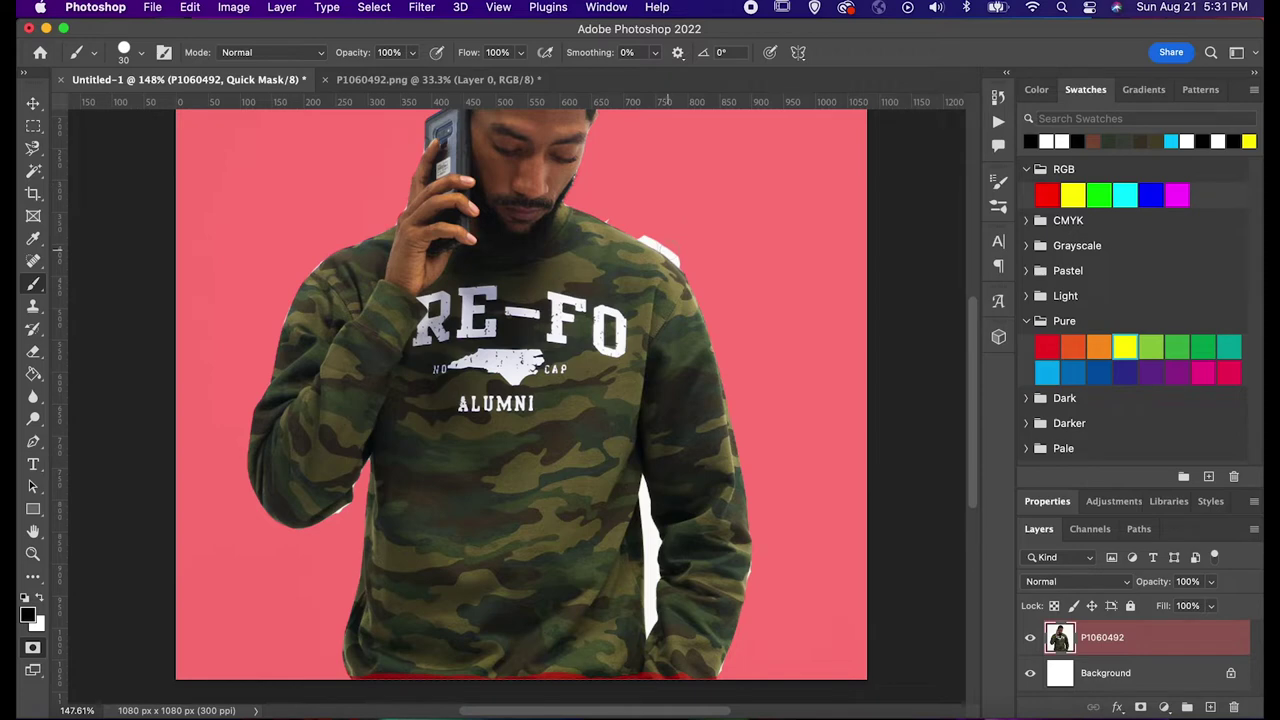
pyautogui.moveTo(641, 224)
pyautogui.mouseDown()
pyautogui.moveTo(681, 246)
pyautogui.moveTo(641, 226)
pyautogui.moveTo(692, 262)
pyautogui.moveTo(633, 220)
pyautogui.moveTo(692, 283)
pyautogui.mouseUp()
pyautogui.click(41, 600)
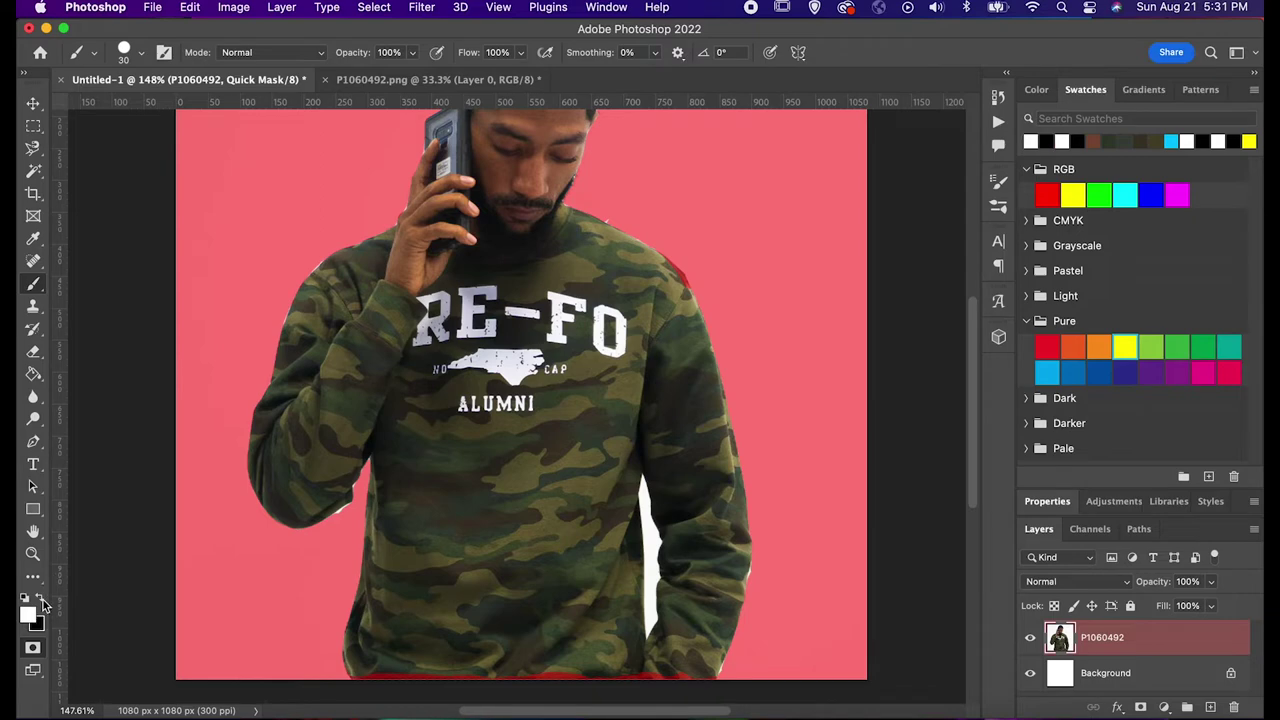
# Brush white over the red spot on the man's shoulder to restore it to the selection, and leave Quick Mask
pyautogui.click(41, 600)
pyautogui.click(41, 600)
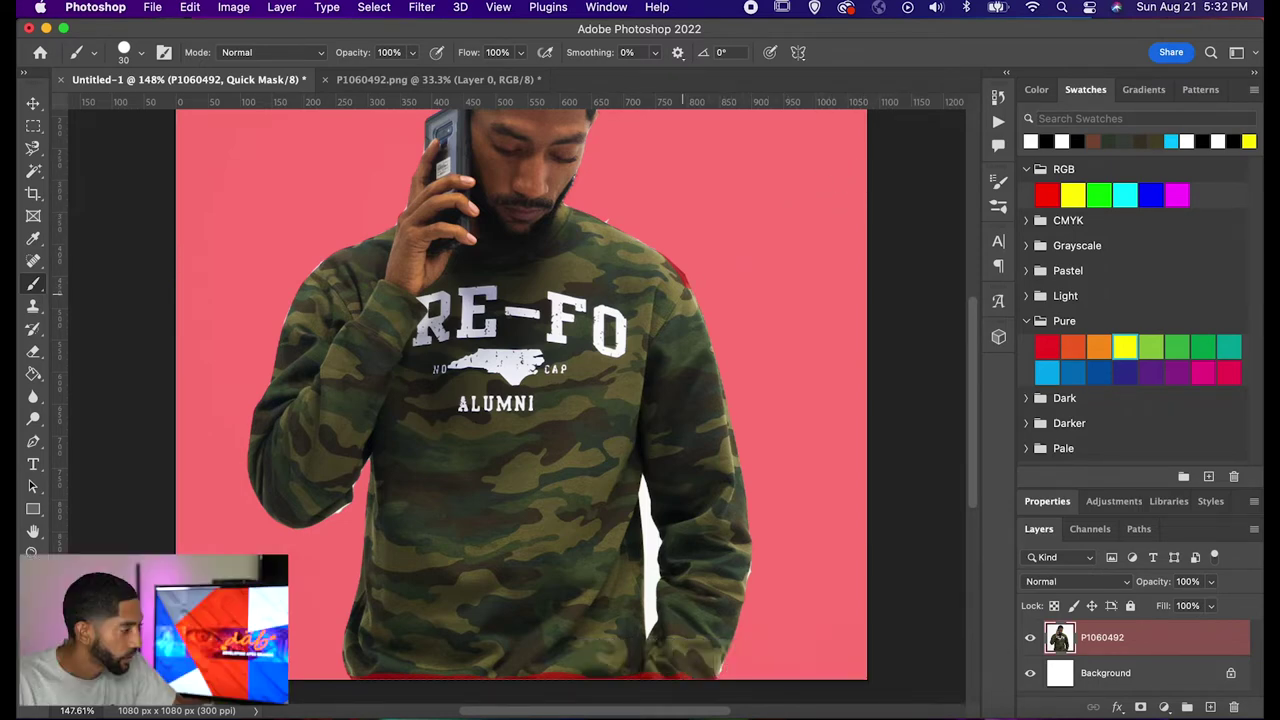
pyautogui.moveTo(700, 296)
pyautogui.mouseDown()
pyautogui.moveTo(653, 262)
pyautogui.moveTo(626, 268)
pyautogui.mouseUp()
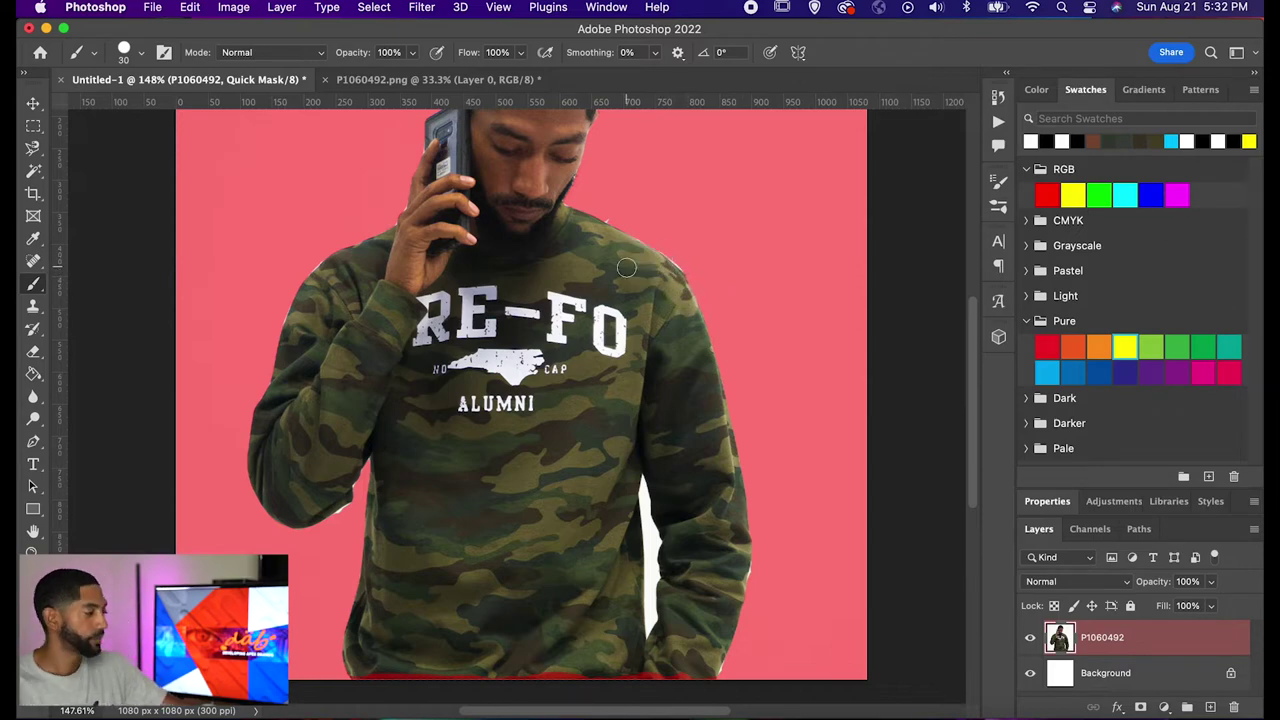
pyautogui.scroll(-3, 626, 268)
pyautogui.scroll(-1, 626, 268)
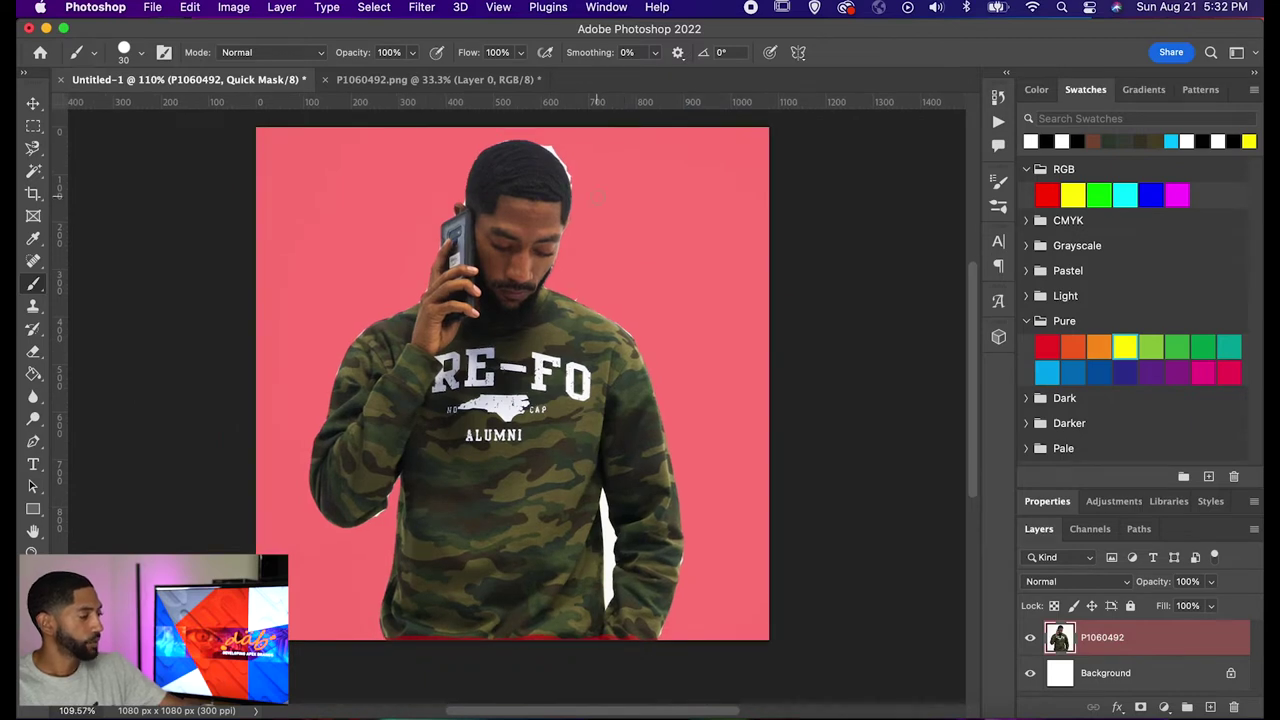
pyautogui.press('q')
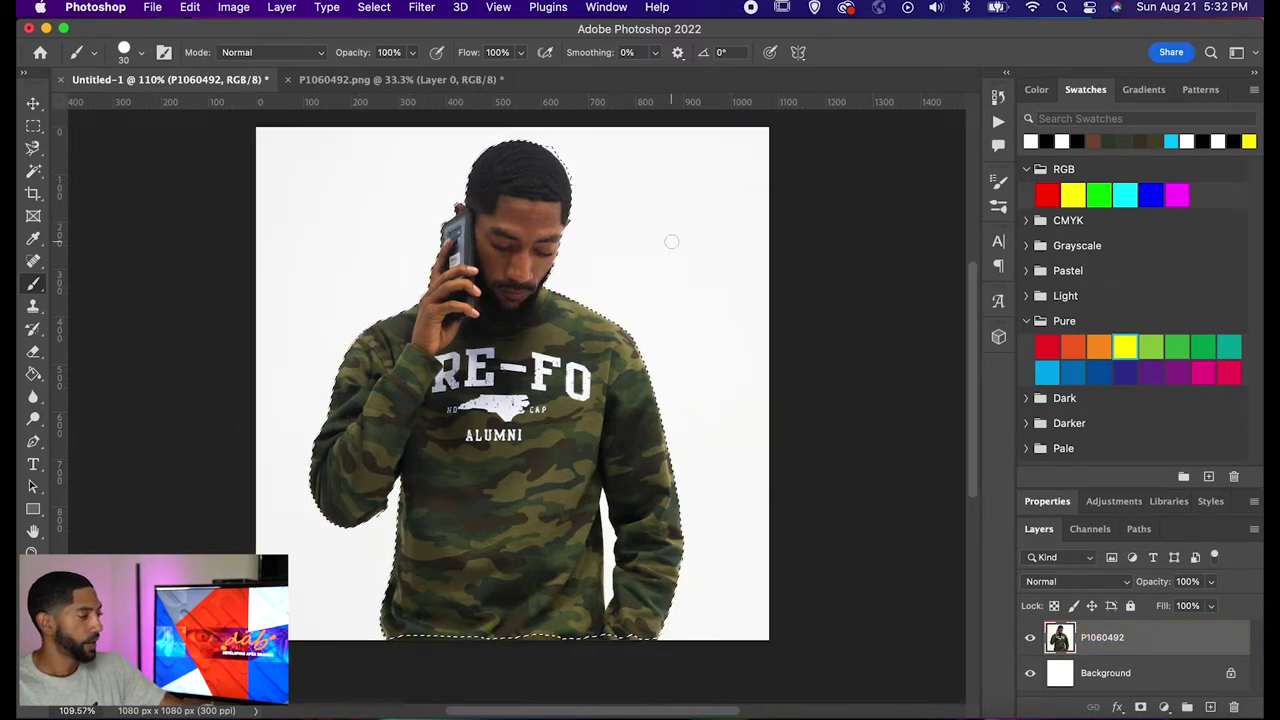
# Inspect the selection outline along the man's shoulder and around his figure, and deselect it
pyautogui.scroll(4, 660, 329)
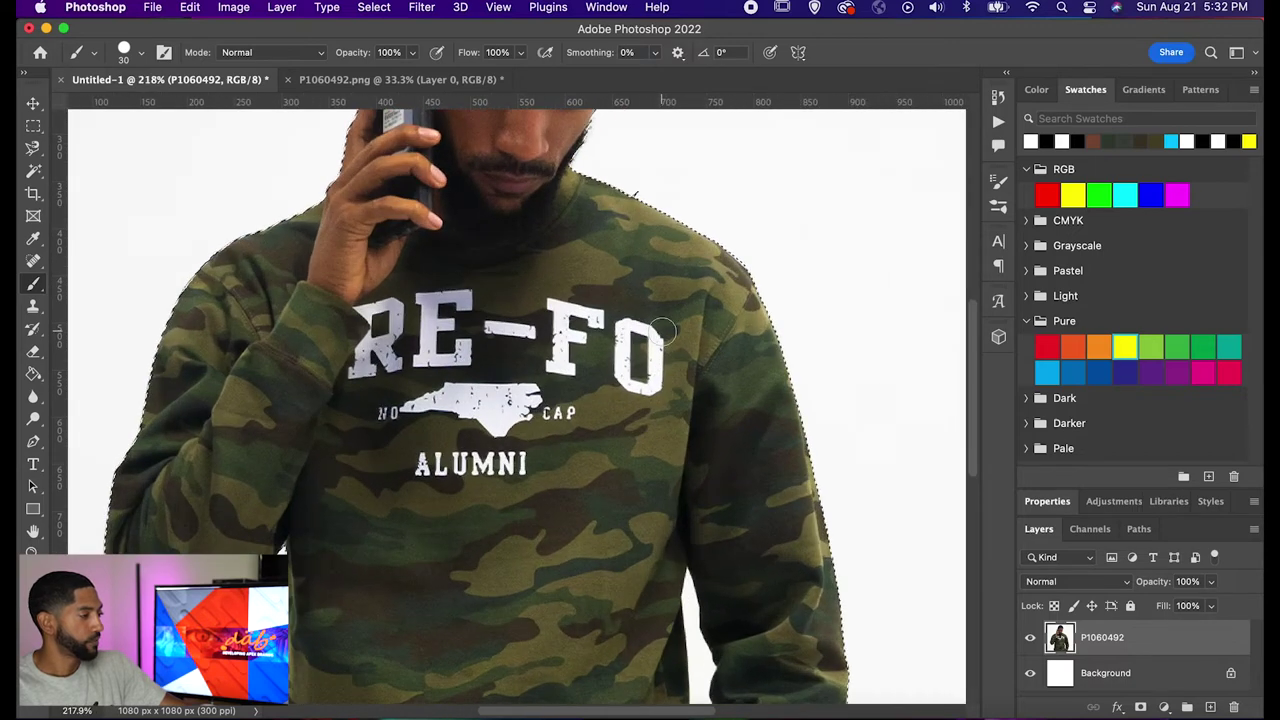
pyautogui.scroll(1, 700, 300)
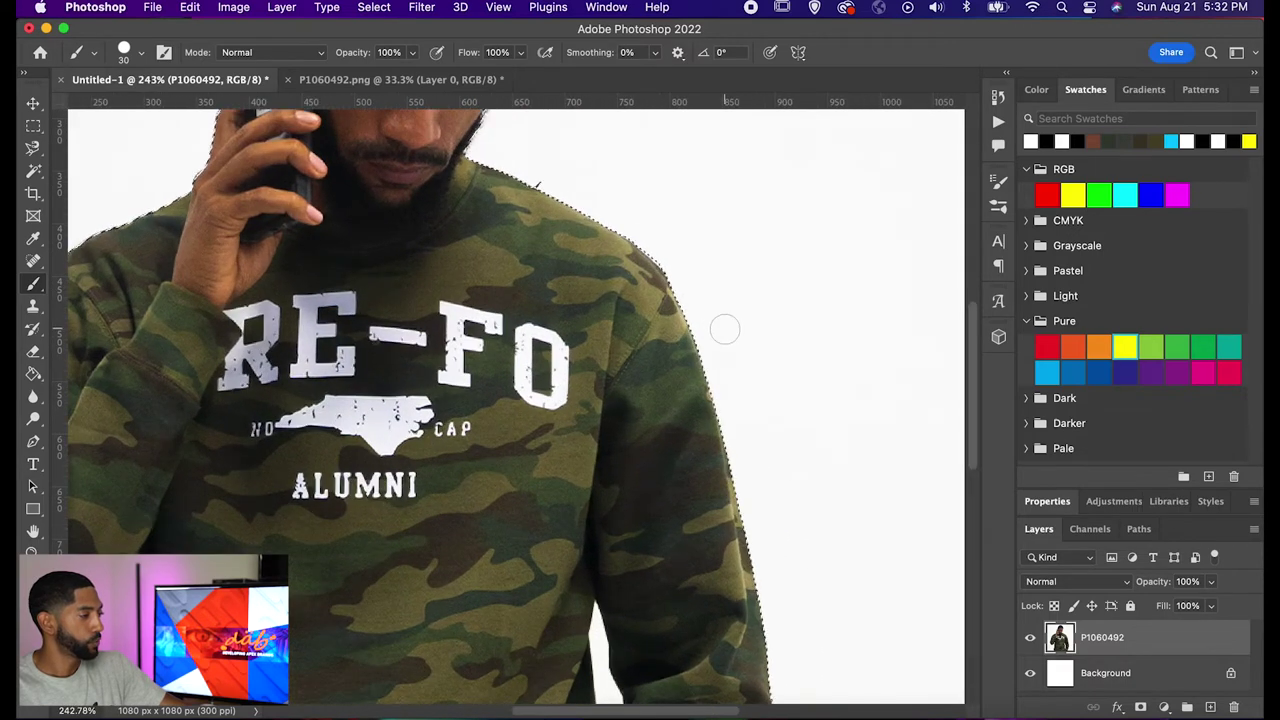
pyautogui.scroll(-4, 725, 329)
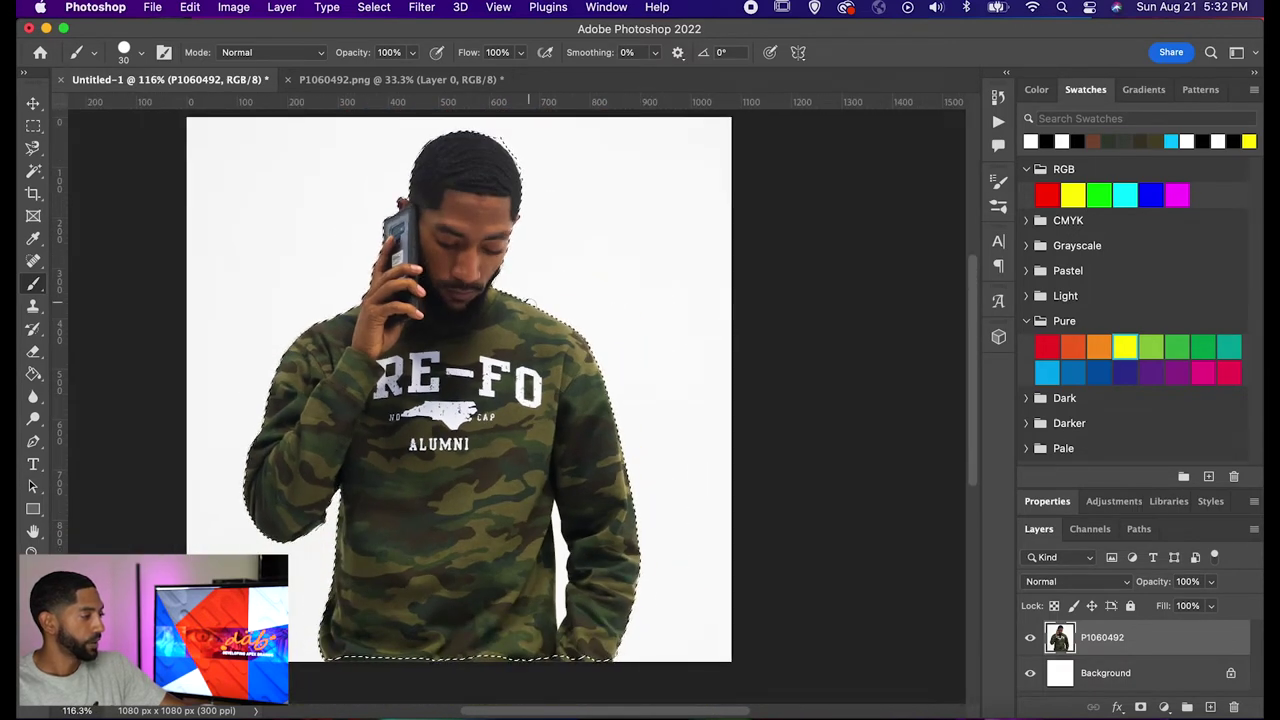
pyautogui.scroll(-1, 549, 478)
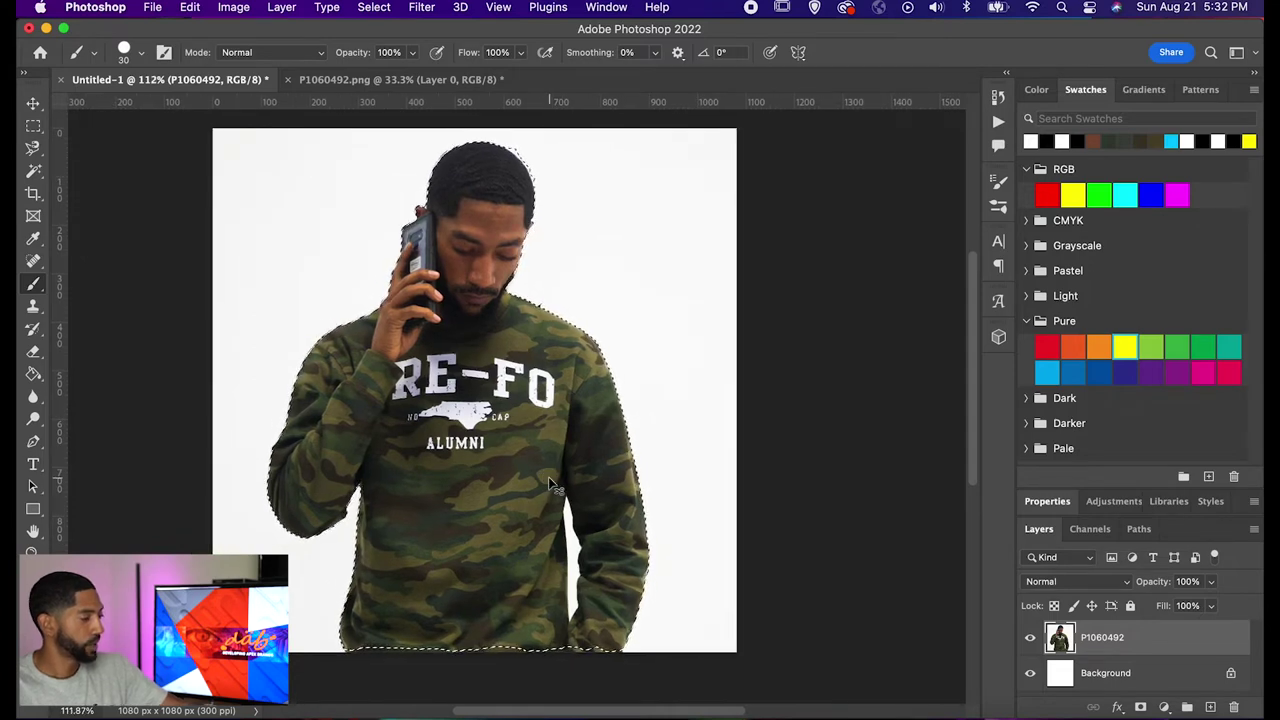
pyautogui.press('super+d')
pyautogui.hscroll(-2, 494, 493)
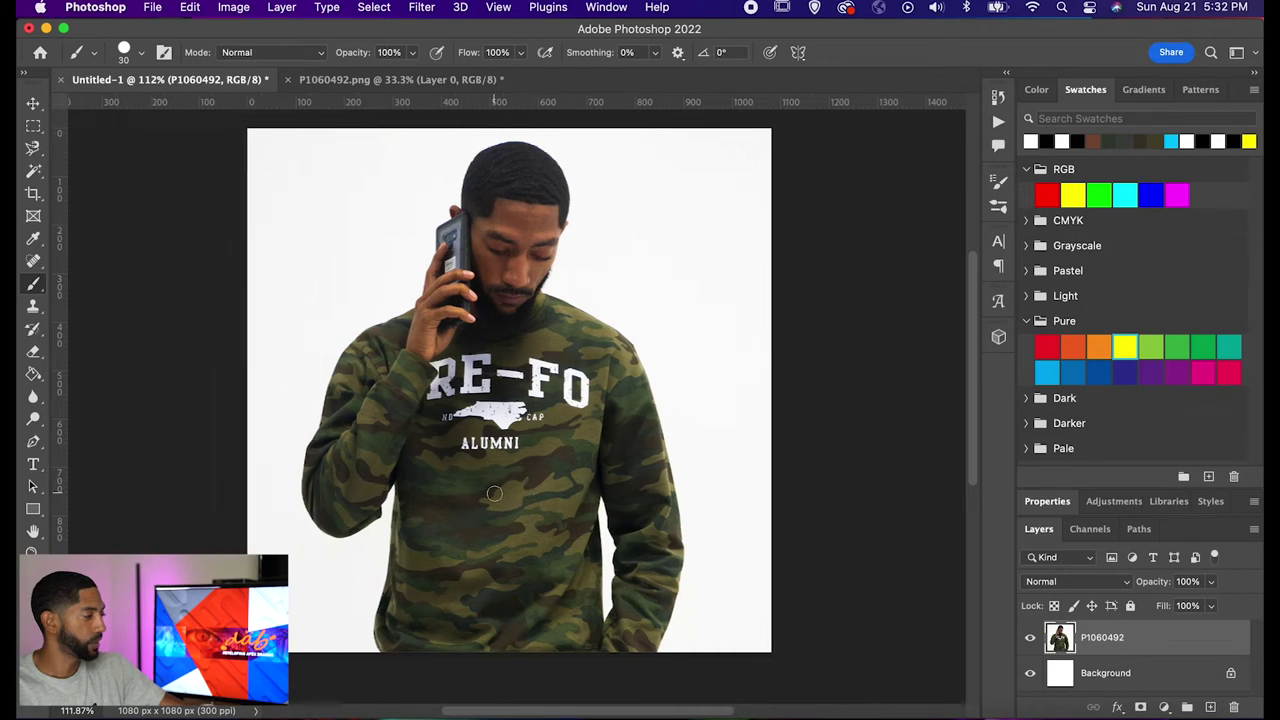
# Select the whole man with the Object Selection tool and turn on Quick Mask for that selection
pyautogui.click(34, 173)
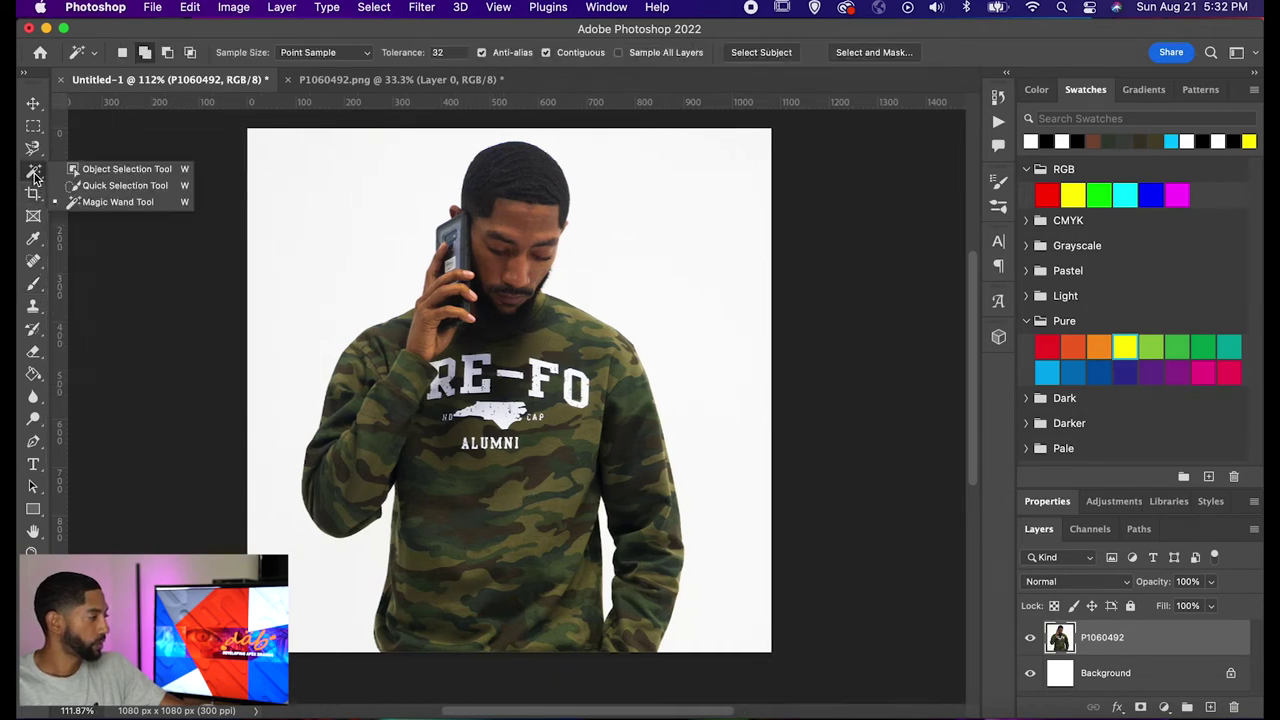
pyautogui.click(89, 172)
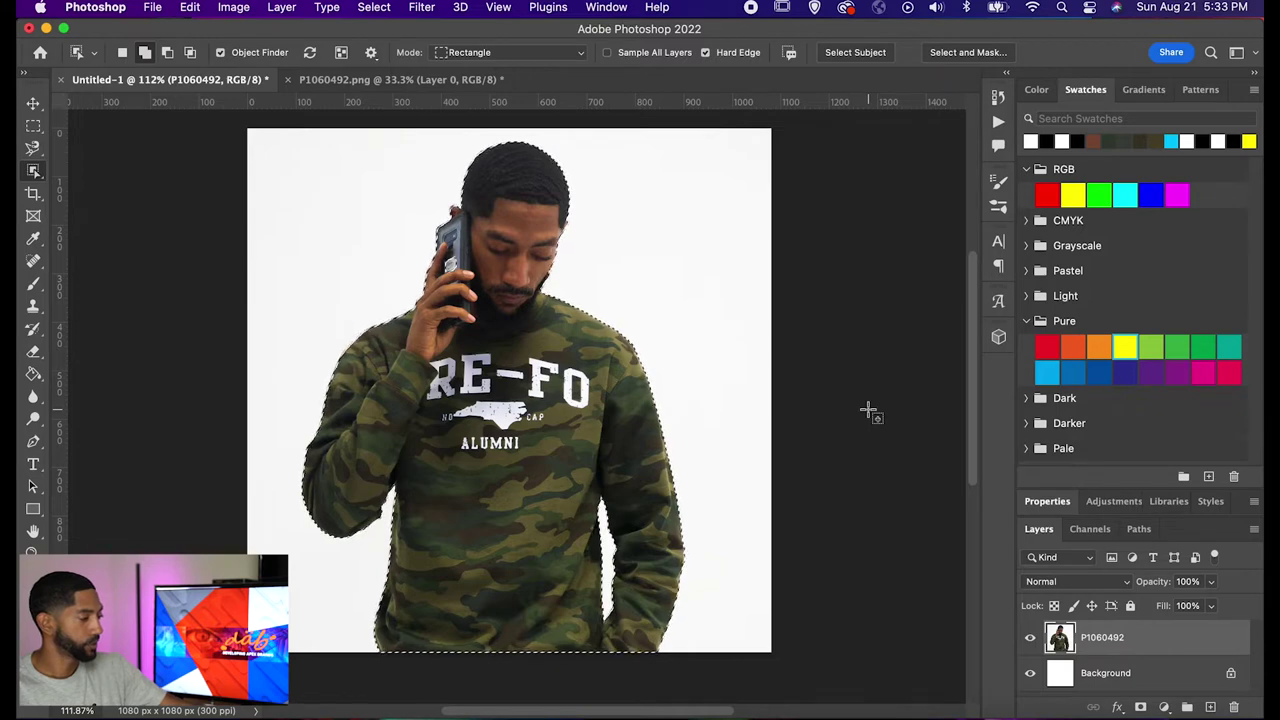
pyautogui.press('super+d')
pyautogui.press('q')
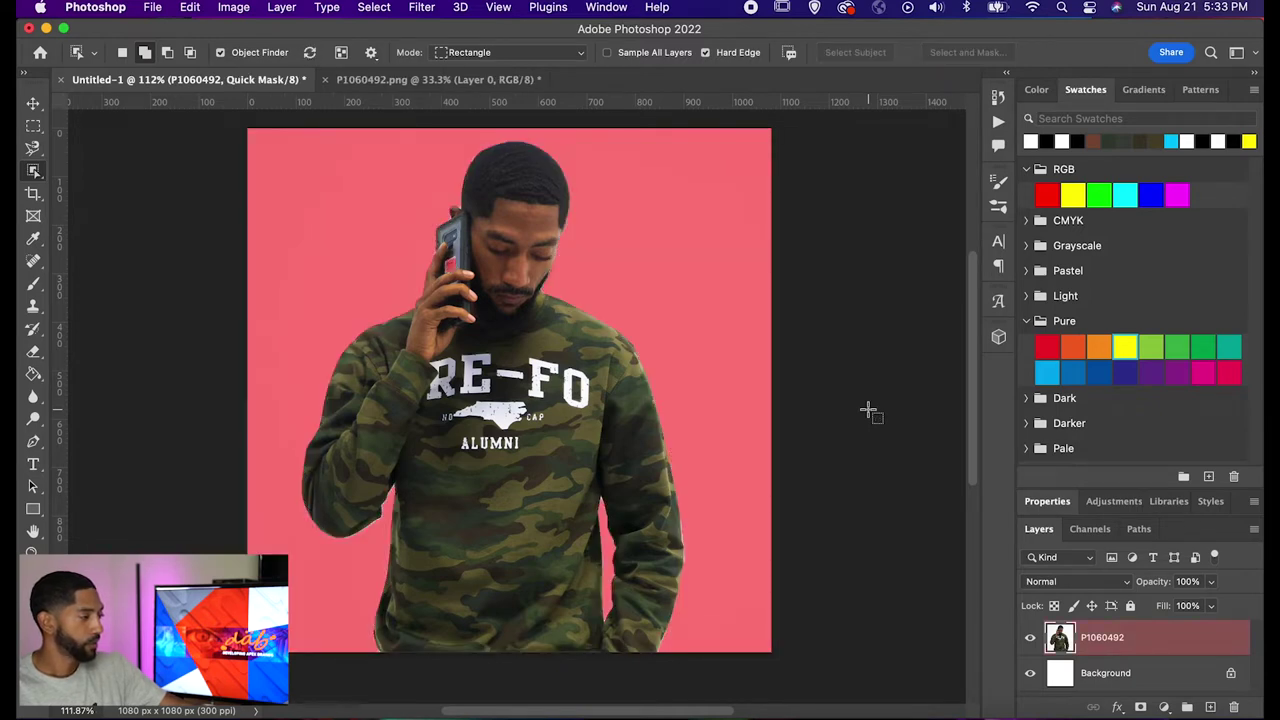
# Examine the masked edges around the man's head, phone, arms and sweatshirt, and leave Quick Mask
pyautogui.scroll(5, 866, 409)
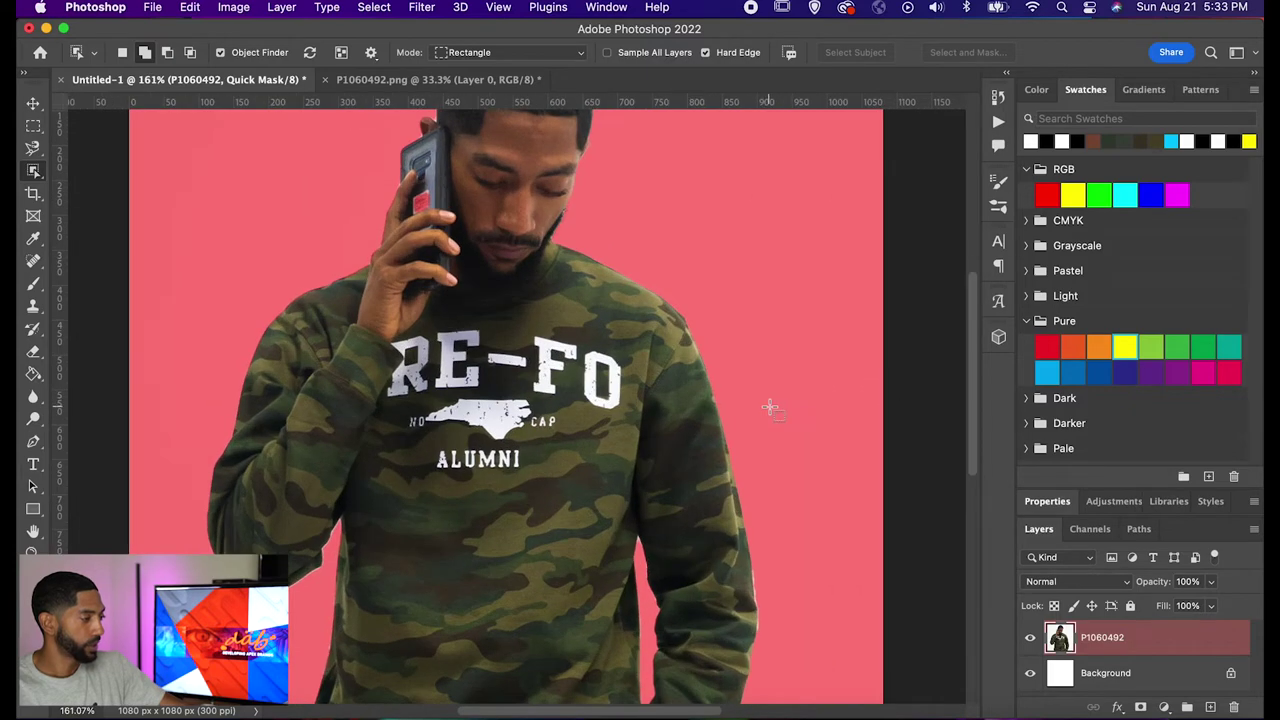
pyautogui.scroll(5, 766, 406)
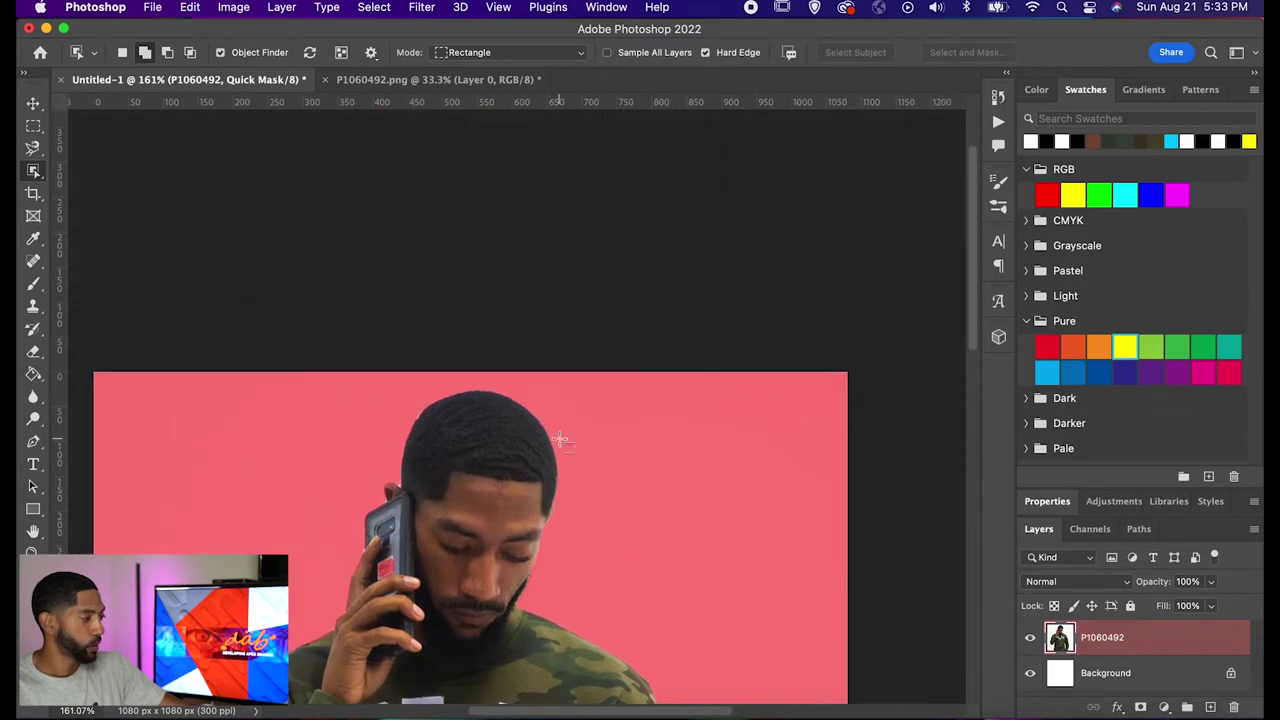
pyautogui.hscroll(-4, 555, 445)
pyautogui.scroll(-5, 553, 449)
pyautogui.hscroll(3, 553, 449)
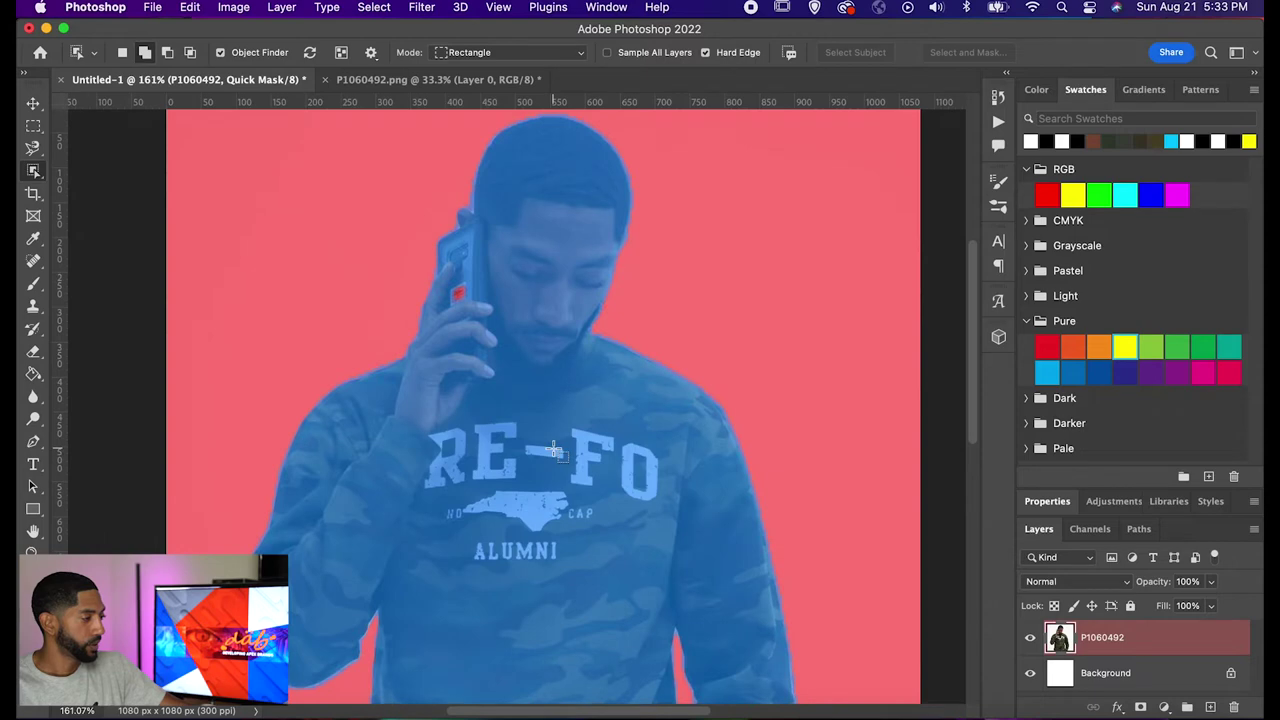
pyautogui.scroll(-2, 553, 449)
pyautogui.scroll(5, 553, 449)
pyautogui.scroll(-8, 553, 449)
pyautogui.hscroll(2, 553, 449)
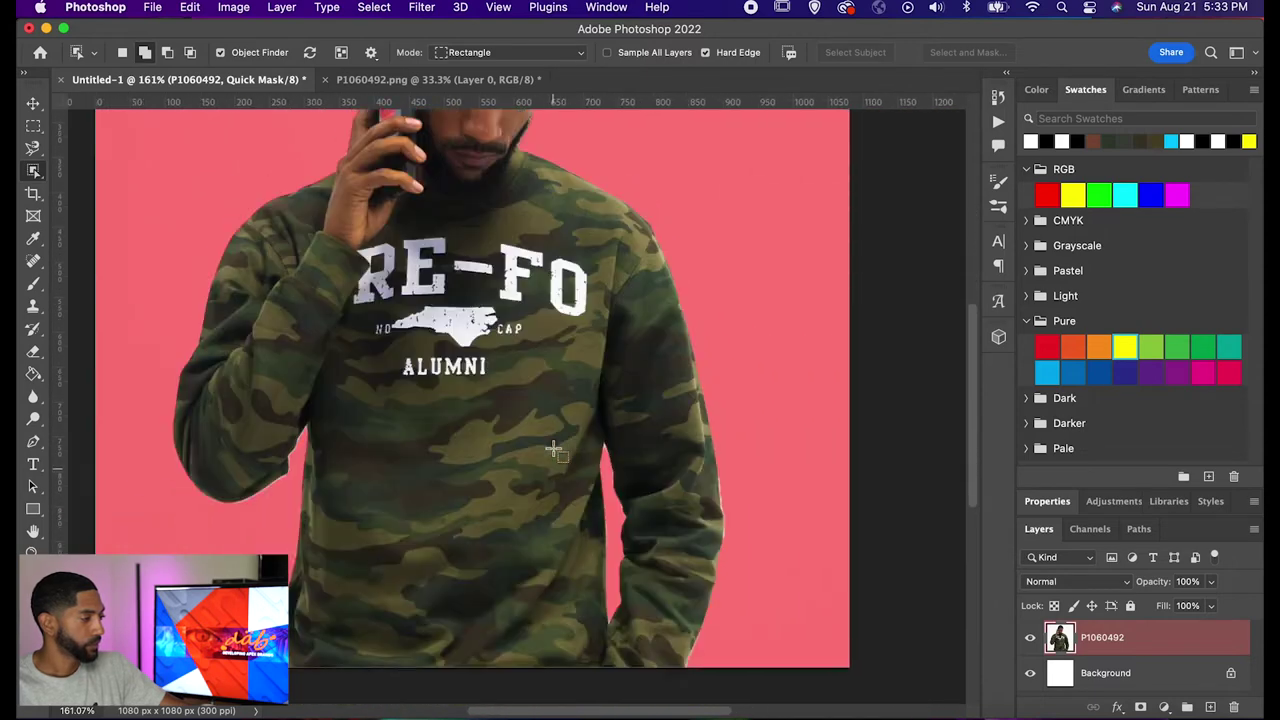
pyautogui.scroll(3, 553, 449)
pyautogui.hscroll(-2, 553, 449)
pyautogui.press('q')
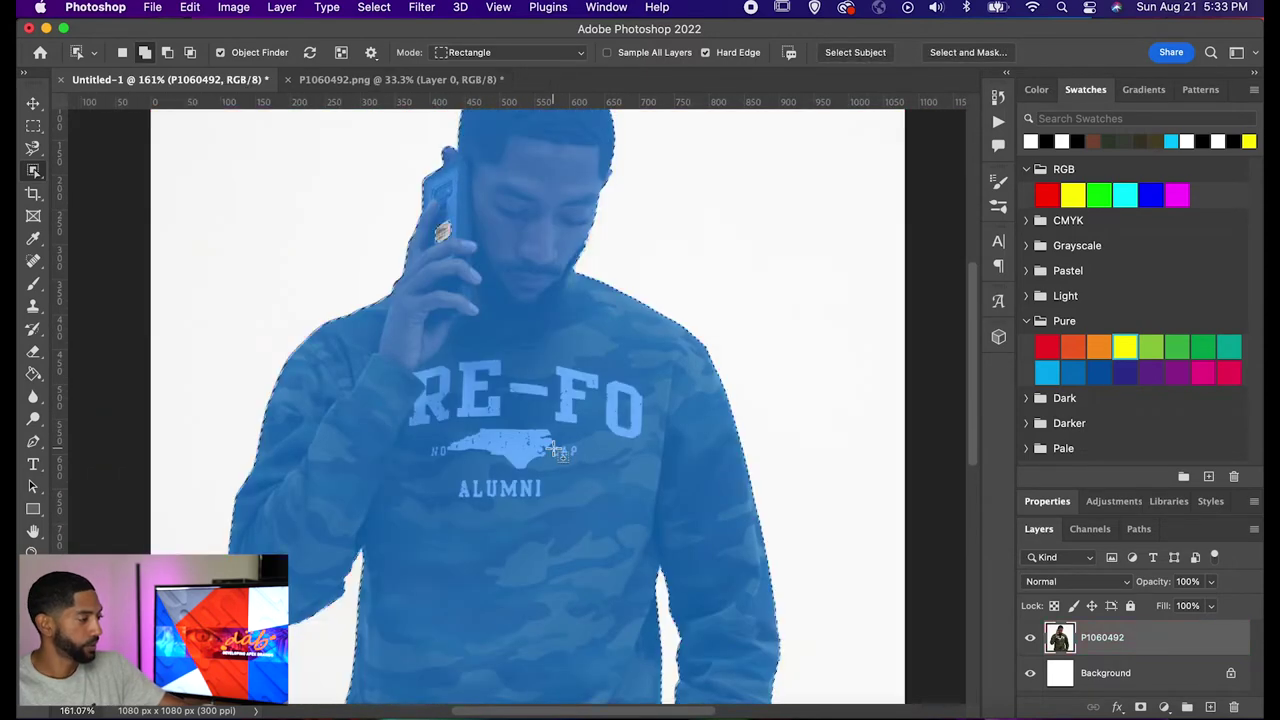
# Switch to the Quick Selection tool and deselect the man
pyautogui.scroll(-3, 556, 450)
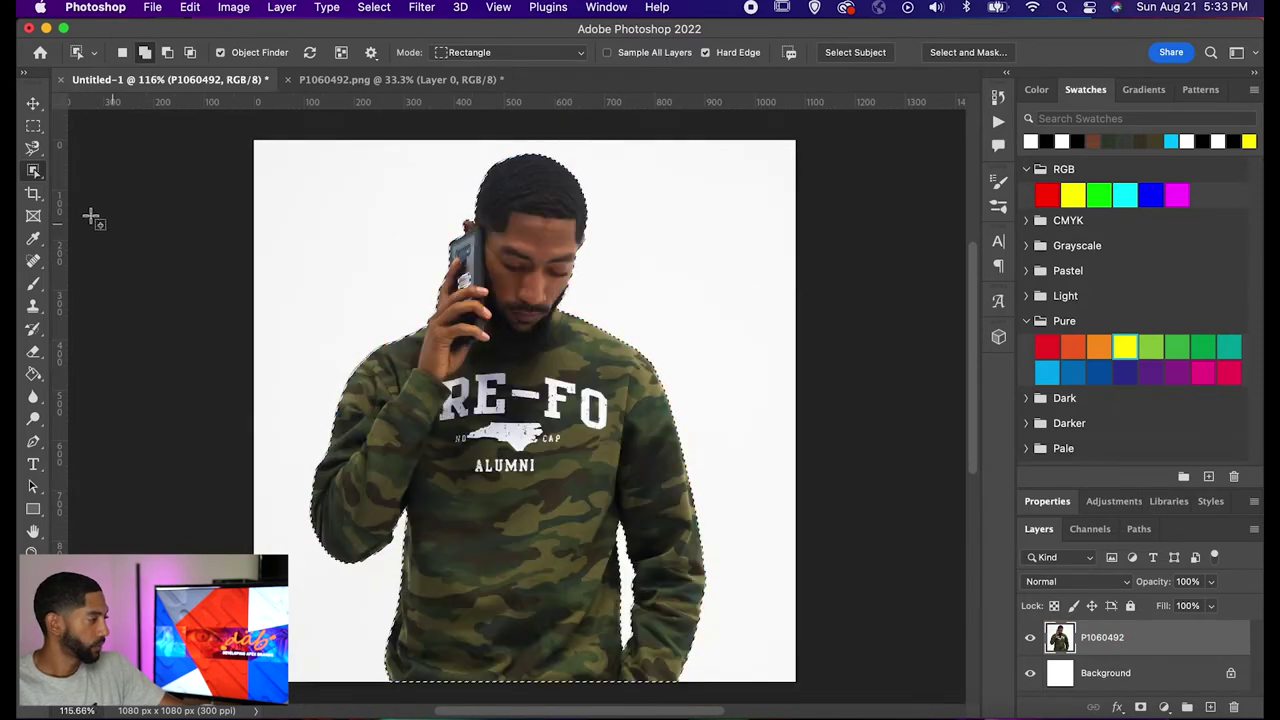
pyautogui.rightClick(34, 171)
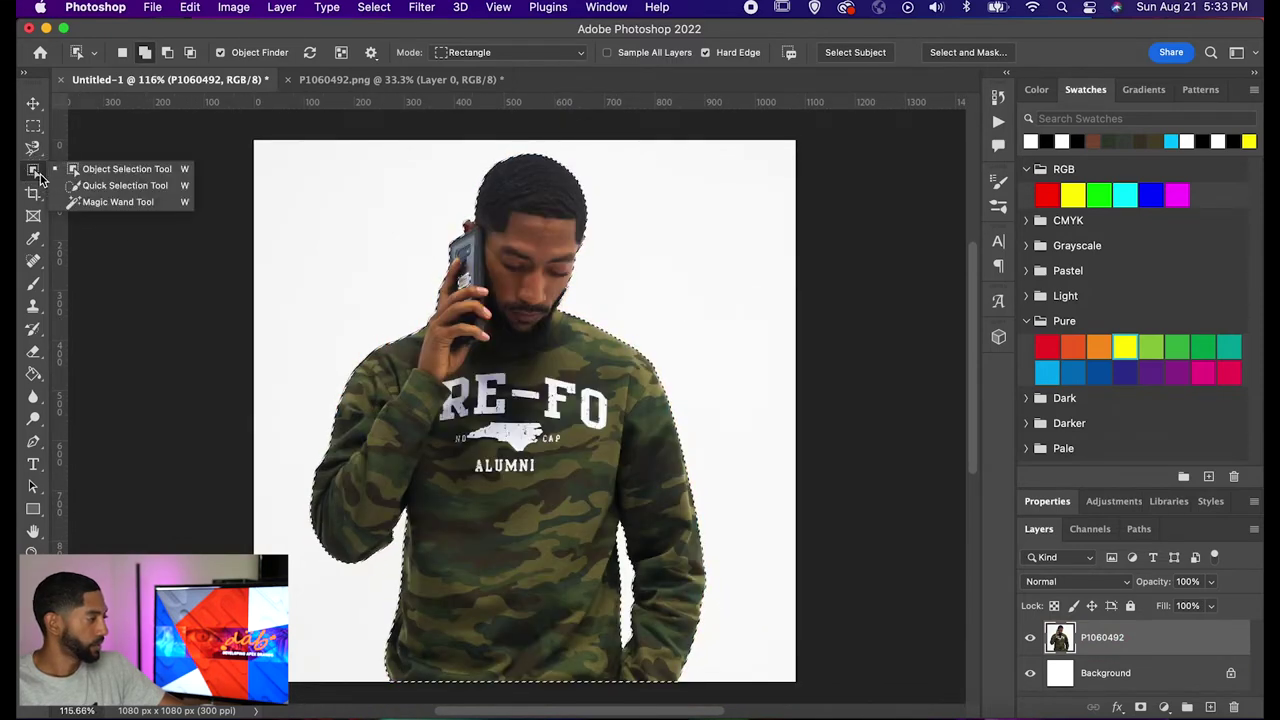
pyautogui.click(120, 186)
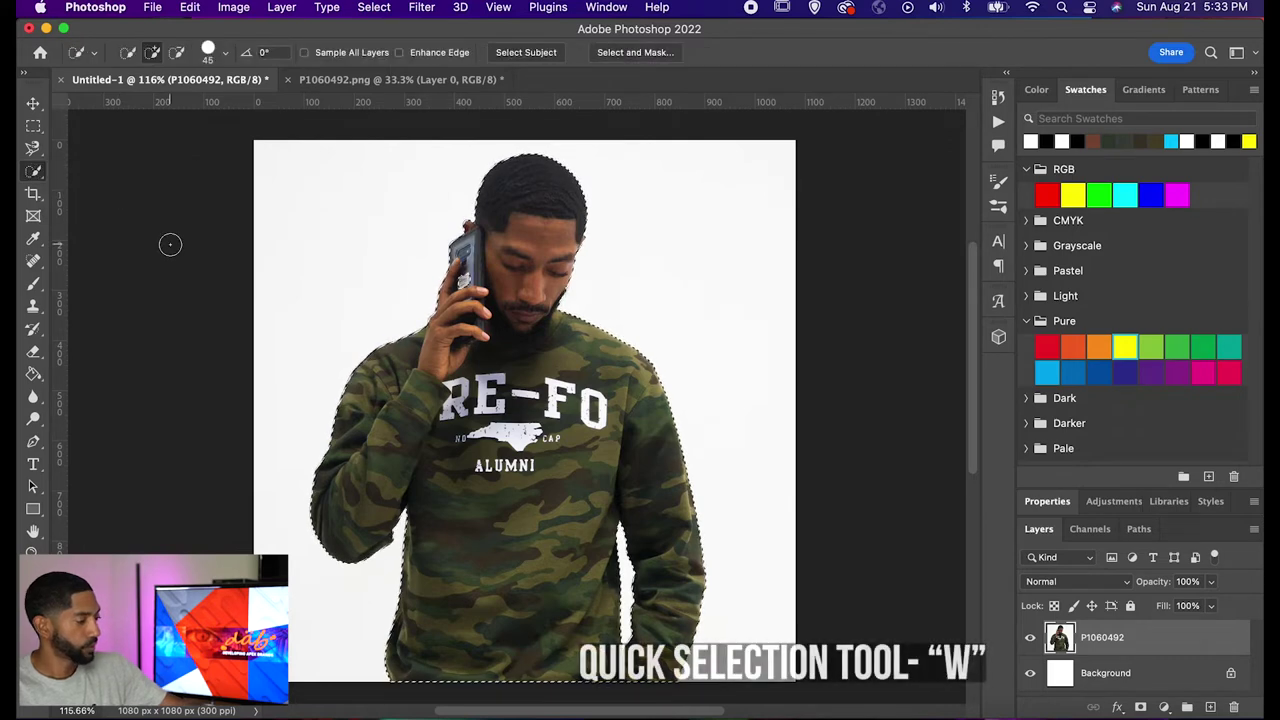
pyautogui.press('super+d')
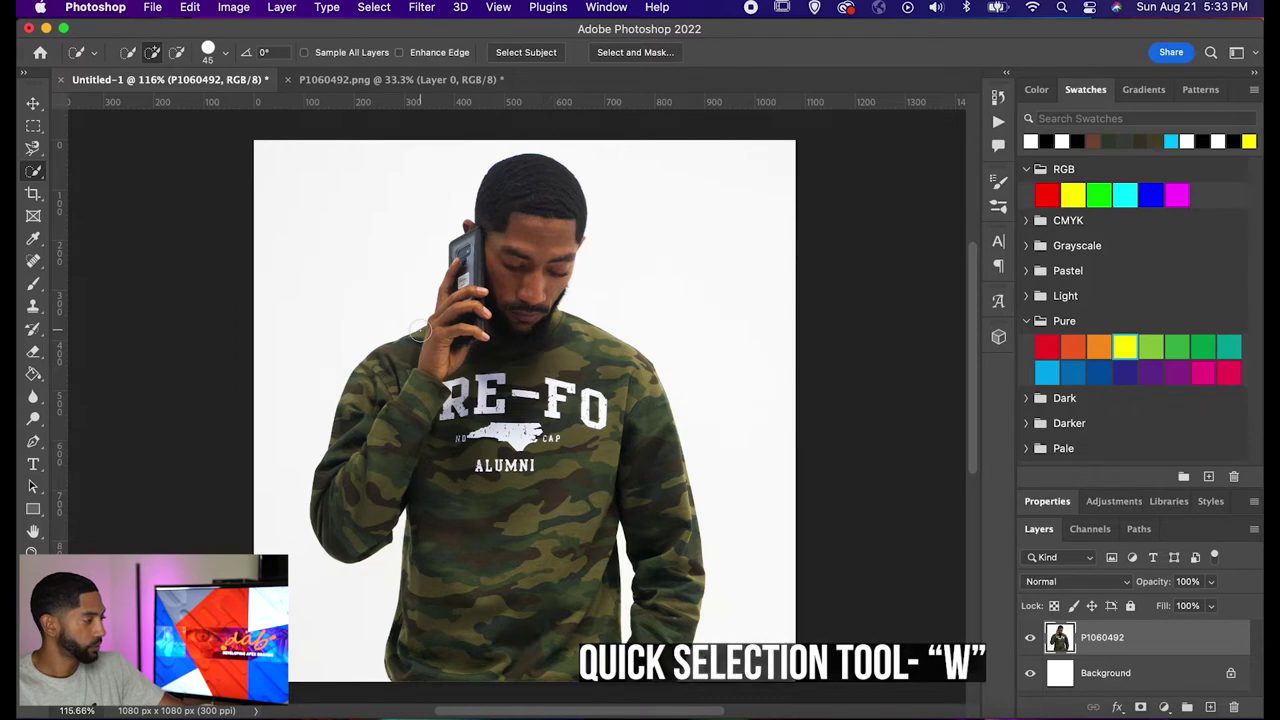
# Enlarge the Quick Selection brush to 100 and paint across the sweatshirt and the rest of the man to select him
pyautogui.rightClick(40, 168)
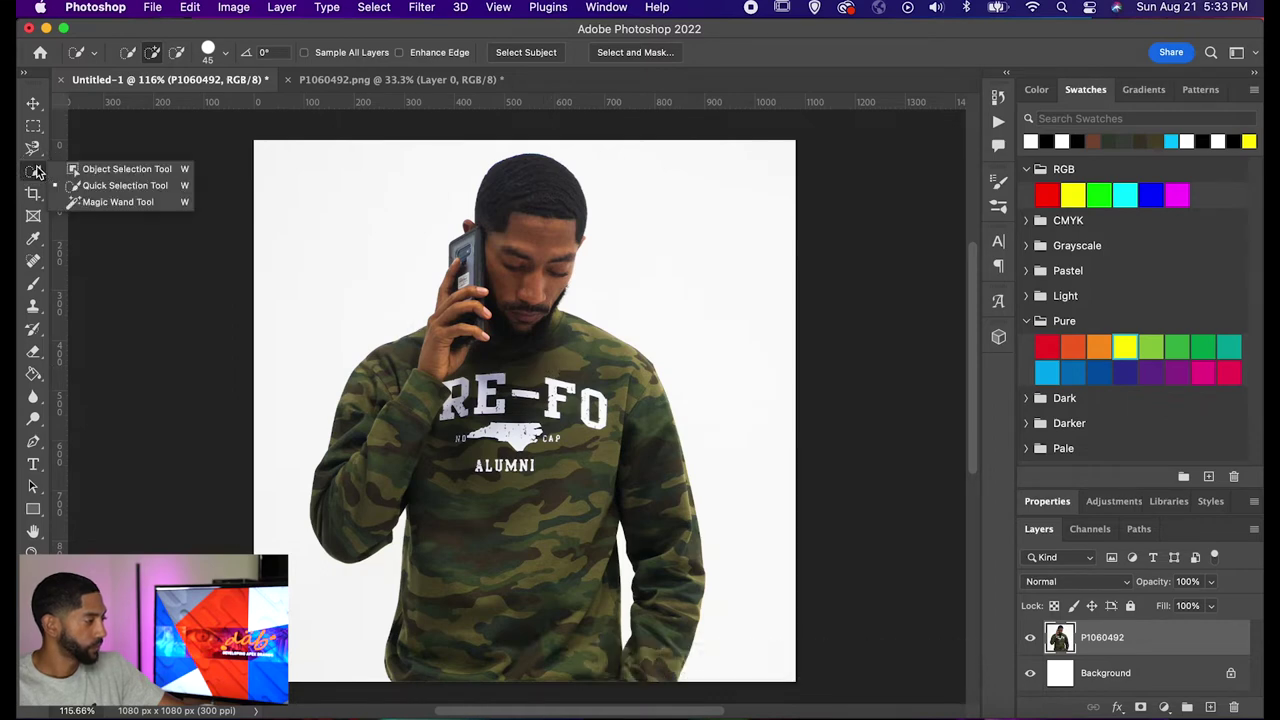
pyautogui.click(505, 378)
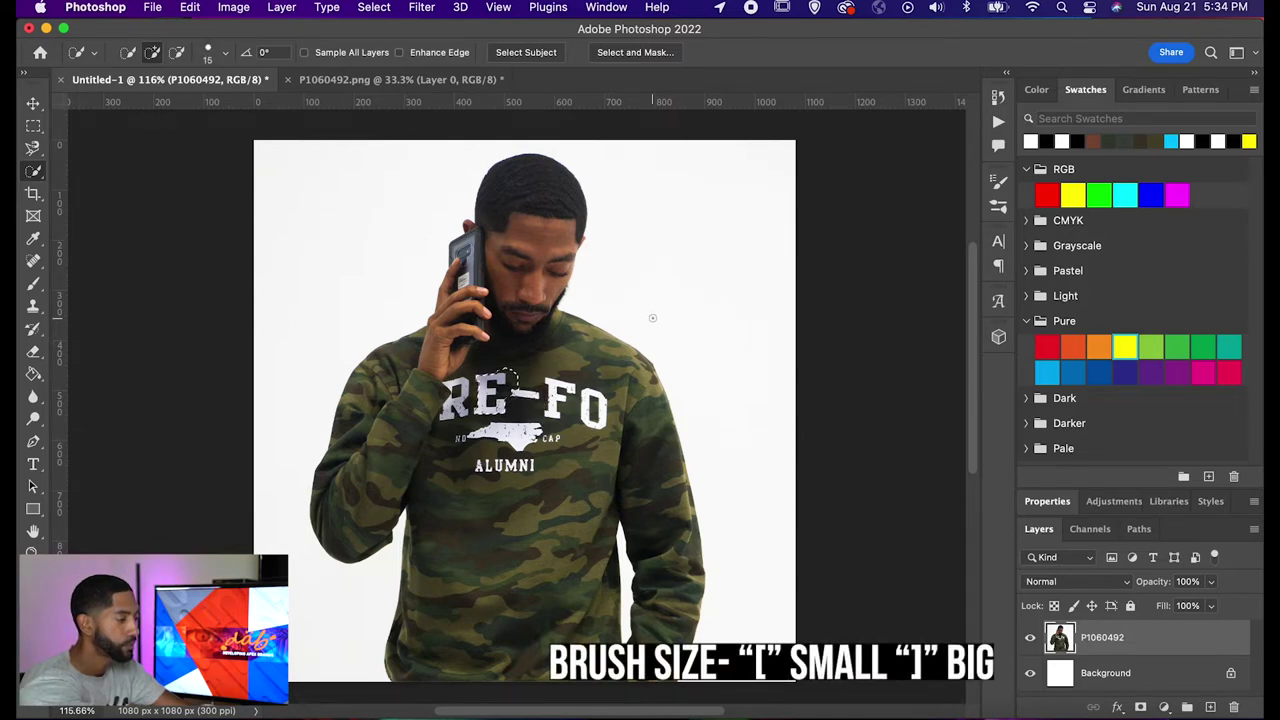
pyautogui.press(']')
pyautogui.press(']')
pyautogui.press(']')
pyautogui.press(']')
pyautogui.press(']')
pyautogui.press(']')
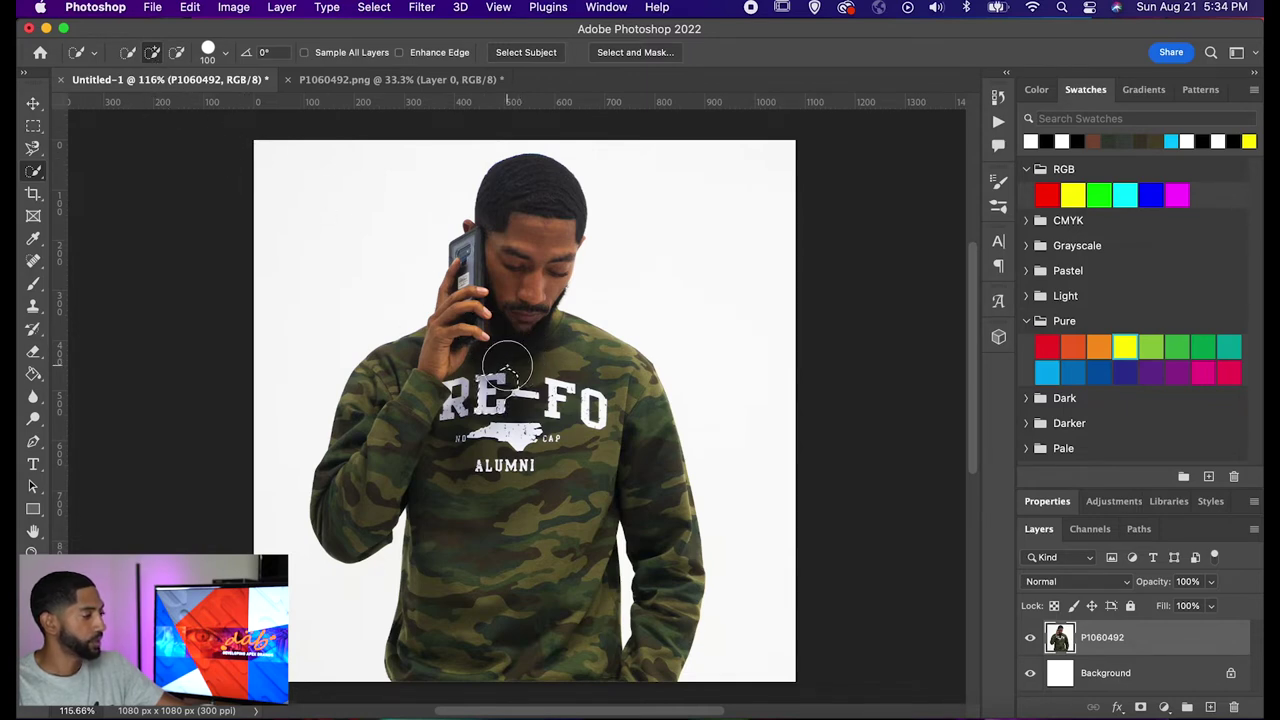
pyautogui.moveTo(507, 370)
pyautogui.mouseDown()
pyautogui.moveTo(528, 200)
pyautogui.moveTo(482, 248)
pyautogui.moveTo(457, 243)
pyautogui.moveTo(446, 361)
pyautogui.moveTo(386, 429)
pyautogui.moveTo(391, 449)
pyautogui.moveTo(442, 482)
pyautogui.moveTo(466, 523)
pyautogui.moveTo(564, 490)
pyautogui.moveTo(585, 505)
pyautogui.moveTo(623, 480)
pyautogui.mouseUp()
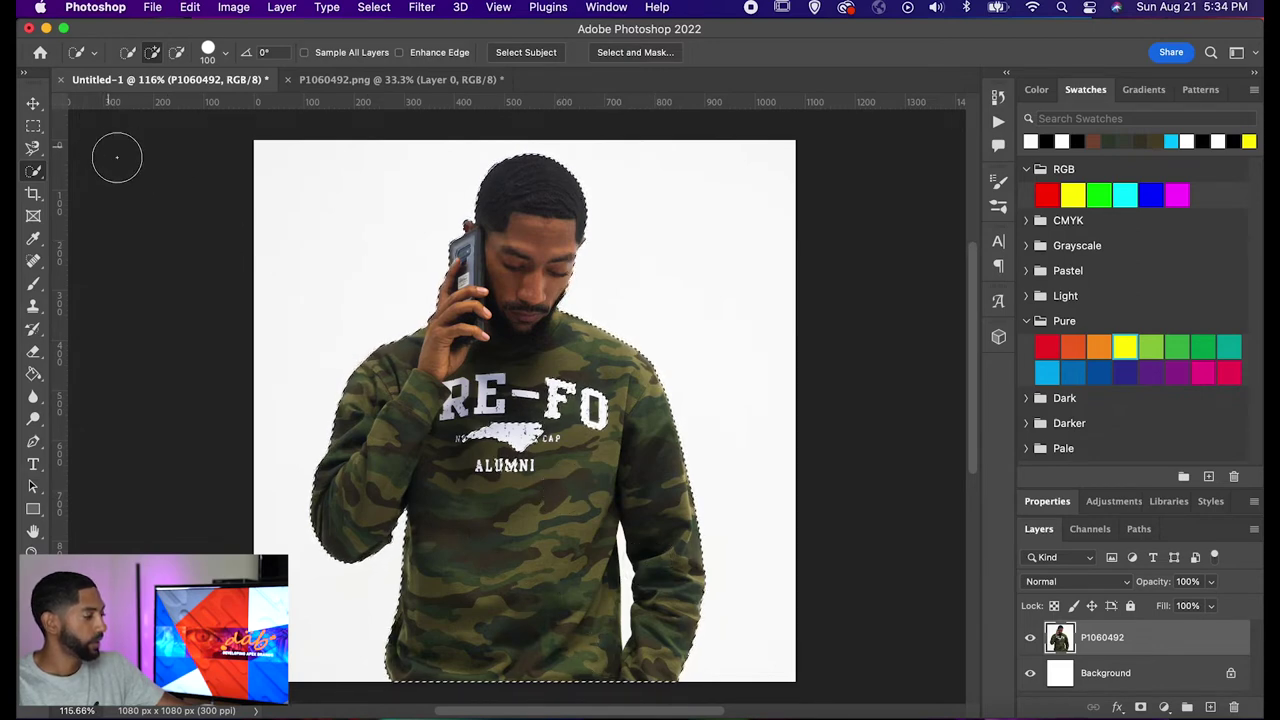
# Check the selection in Quick Mask, paint over the chest lettering with Quick Selection, leave Quick Mask and deselect
pyautogui.press('q')
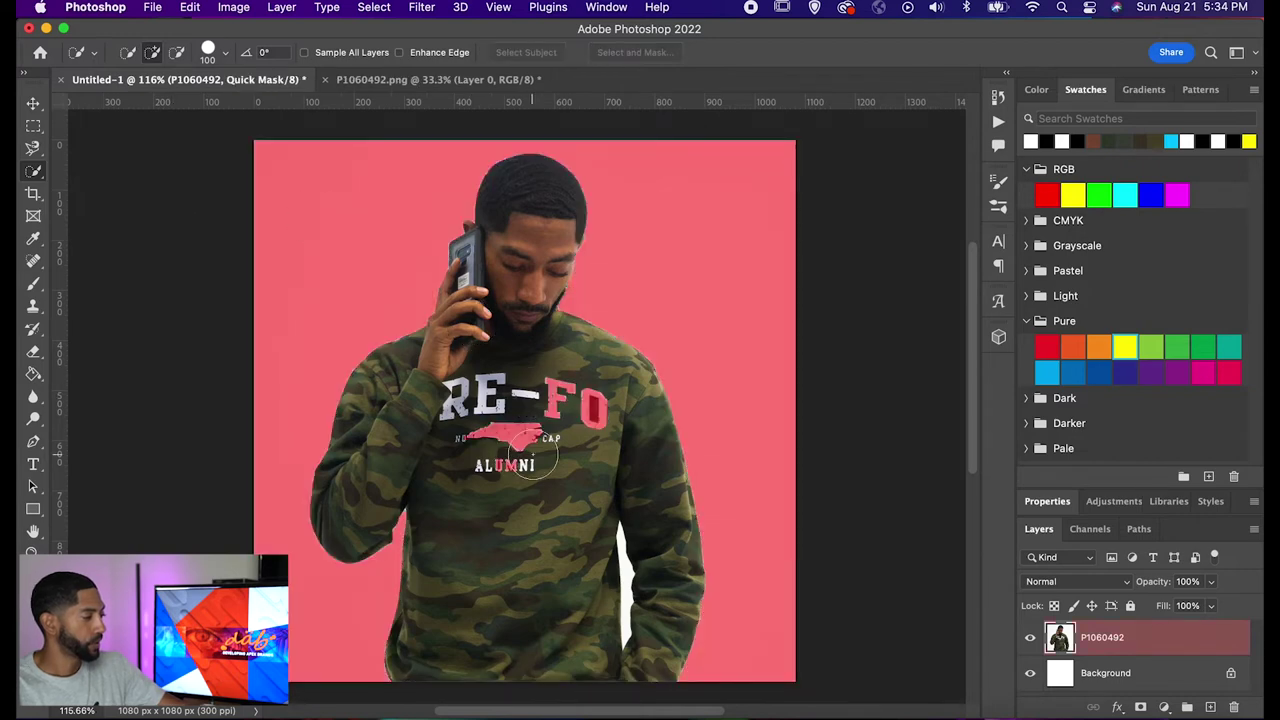
pyautogui.moveTo(535, 455)
pyautogui.mouseDown()
pyautogui.moveTo(505, 470)
pyautogui.moveTo(471, 457)
pyautogui.moveTo(500, 488)
pyautogui.mouseUp()
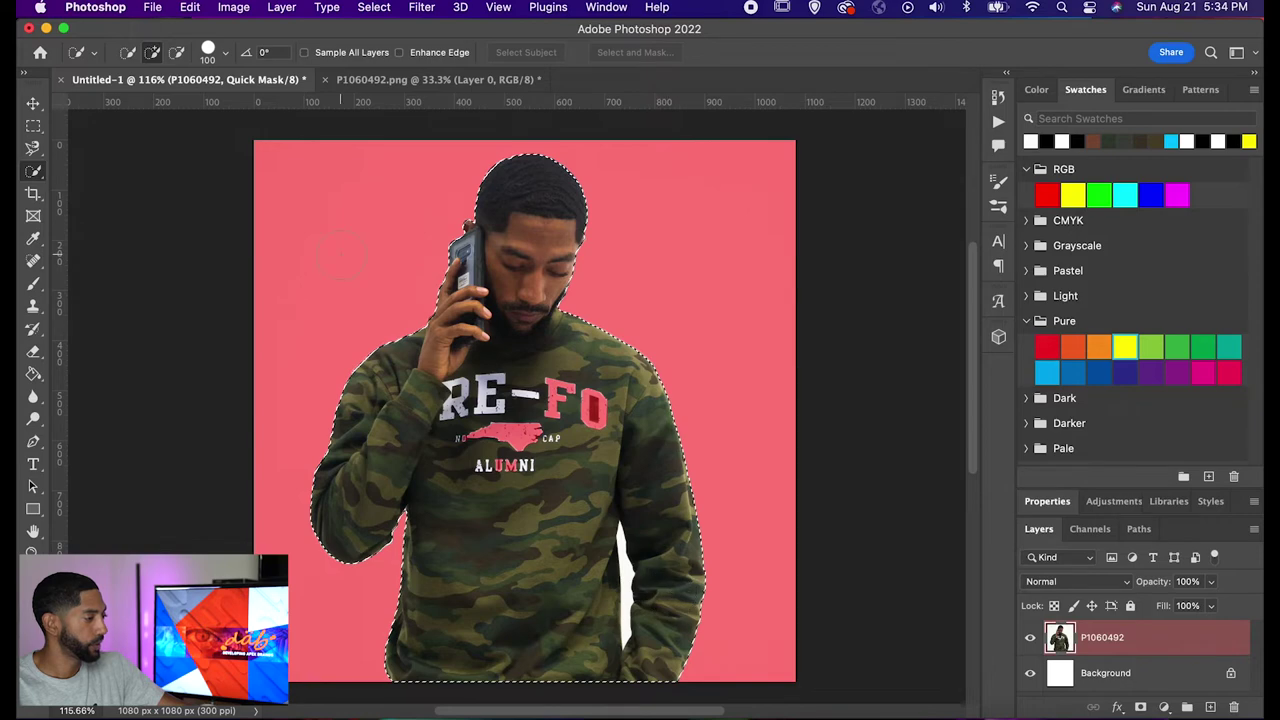
pyautogui.press('q')
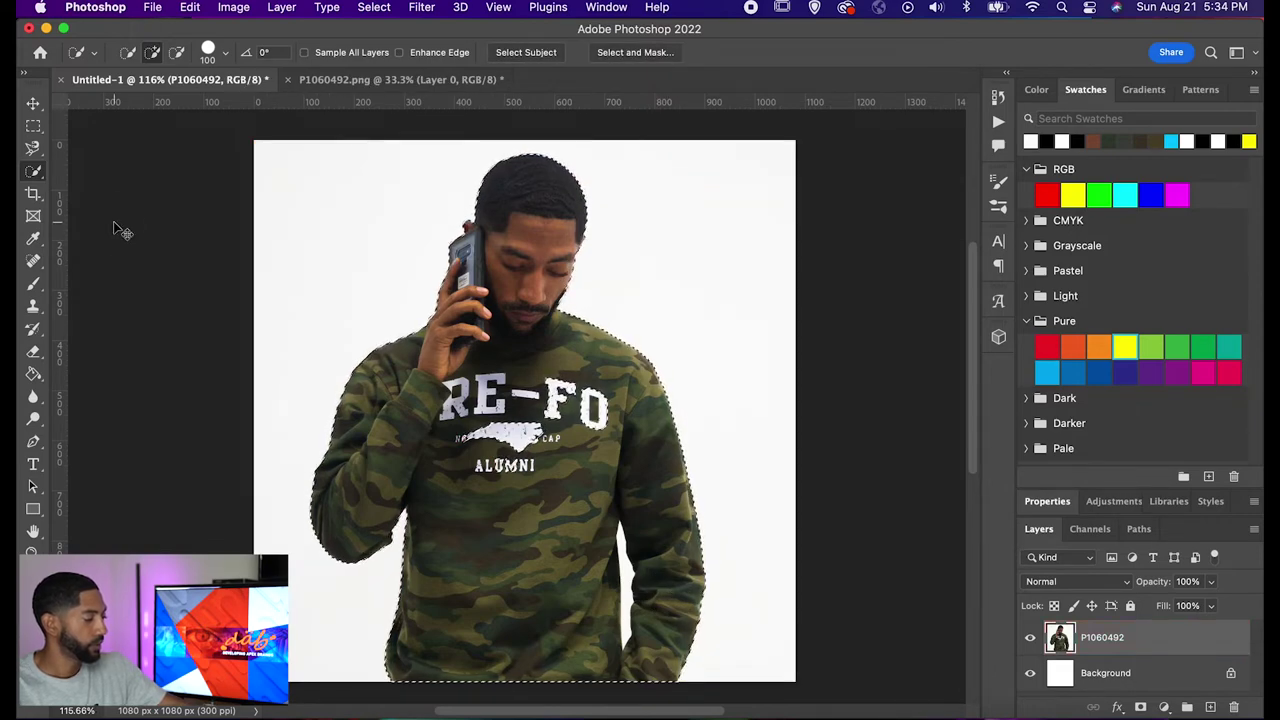
pyautogui.press('super+d')
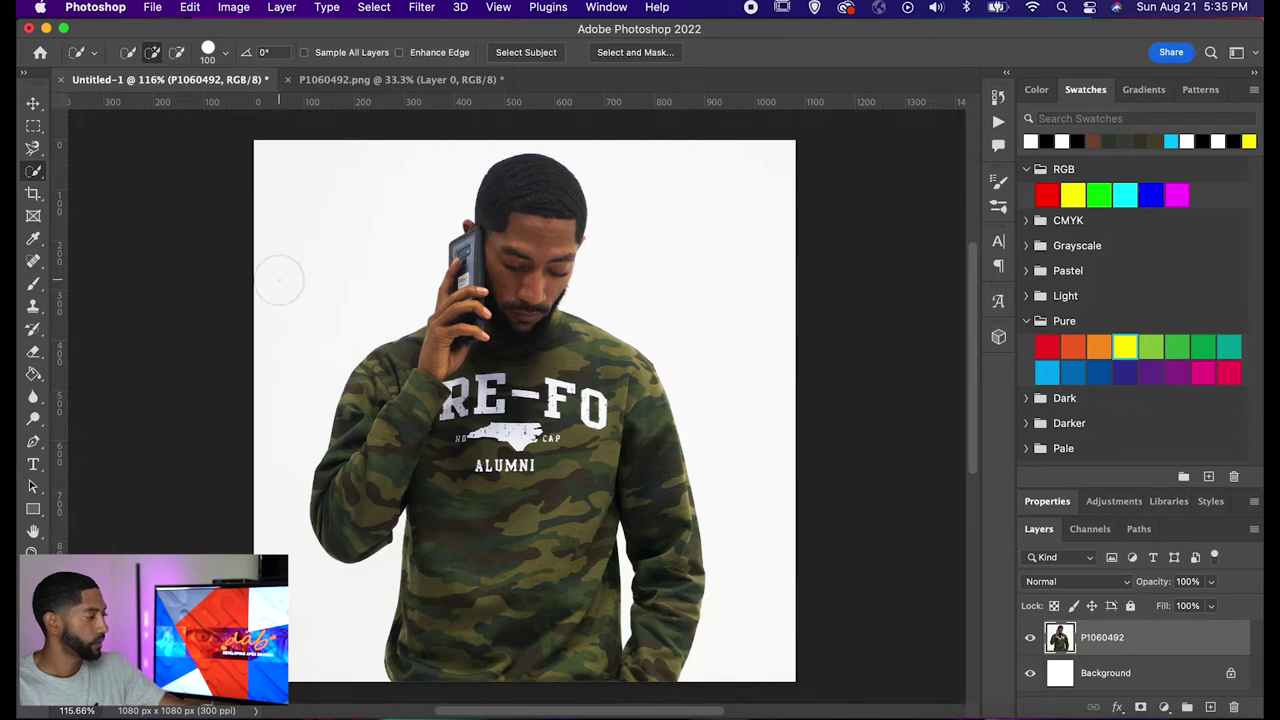
# Add camouflage patches, dark sweatshirt and hair areas, and the forehead to a selection with the Magic Wand at tolerance 32
pyautogui.click(33, 175)
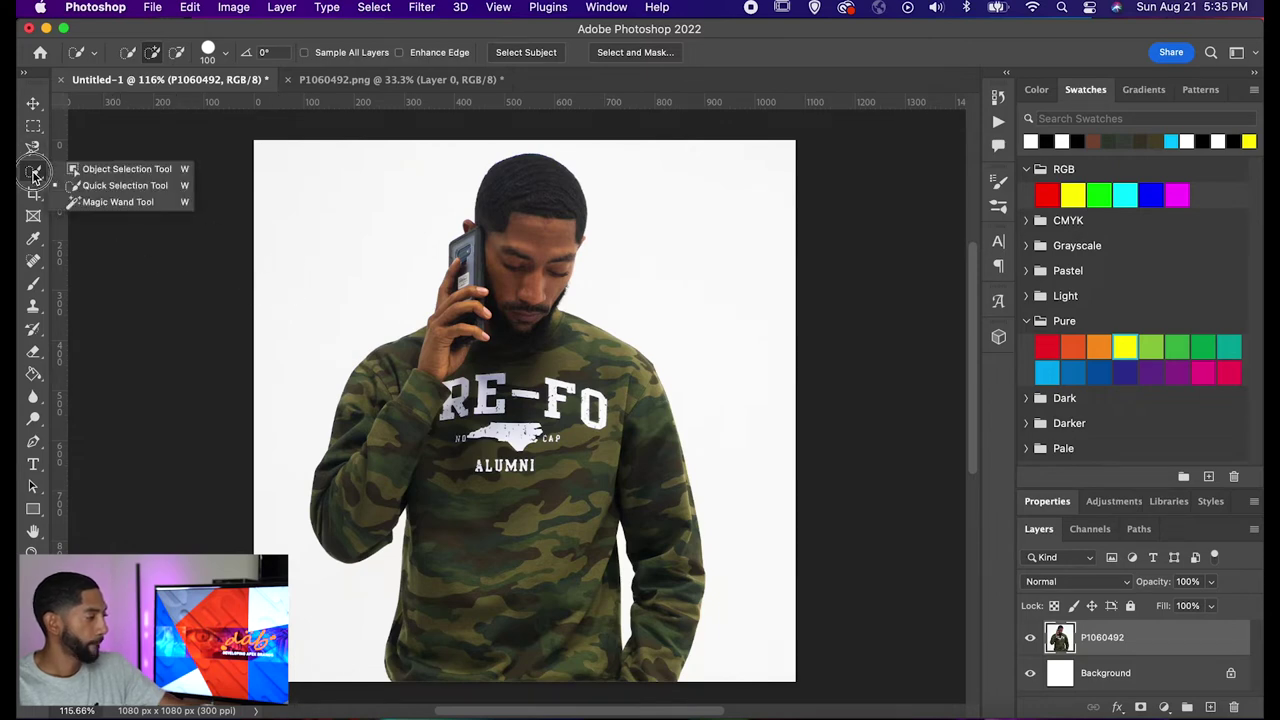
pyautogui.click(97, 203)
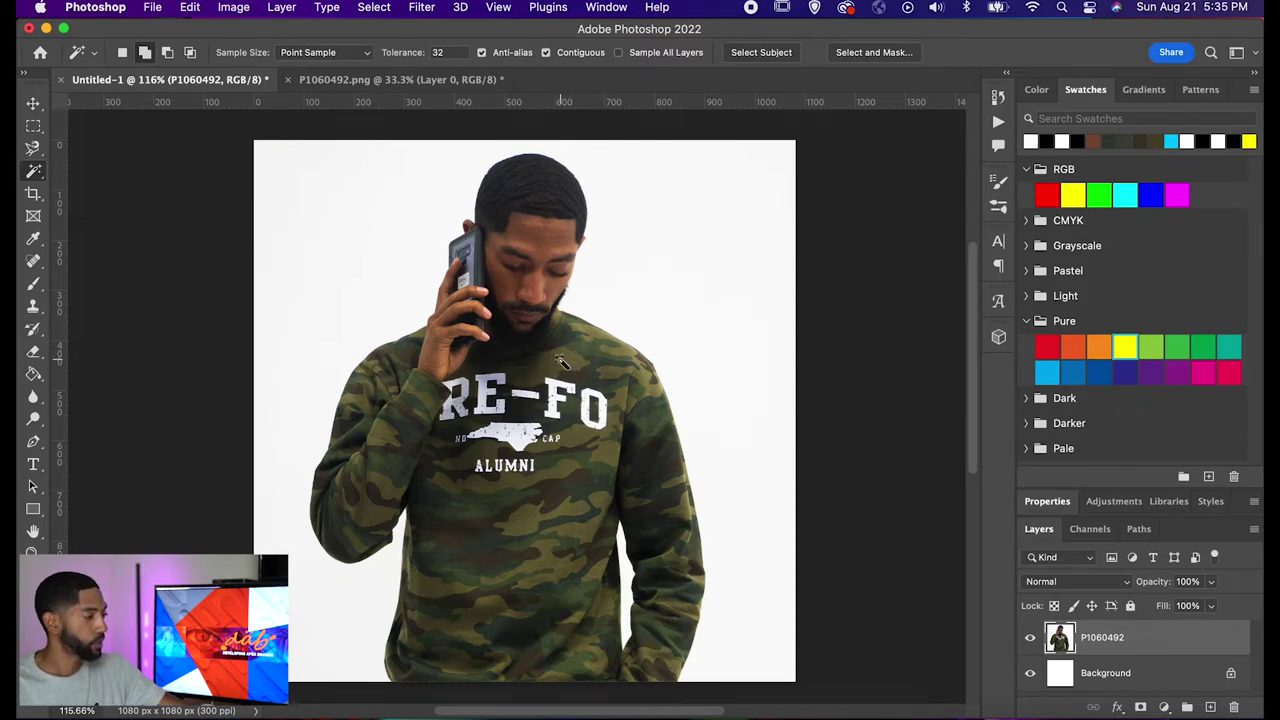
pyautogui.click(562, 362)
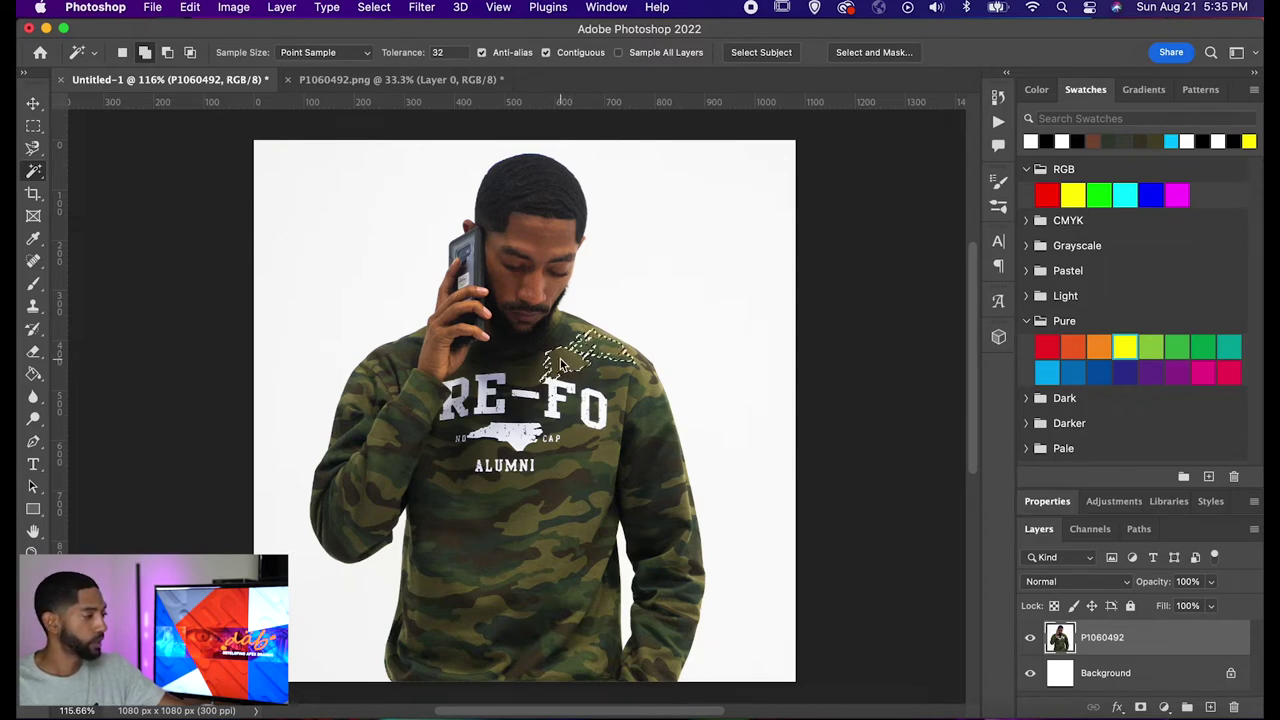
pyautogui.click(608, 375)
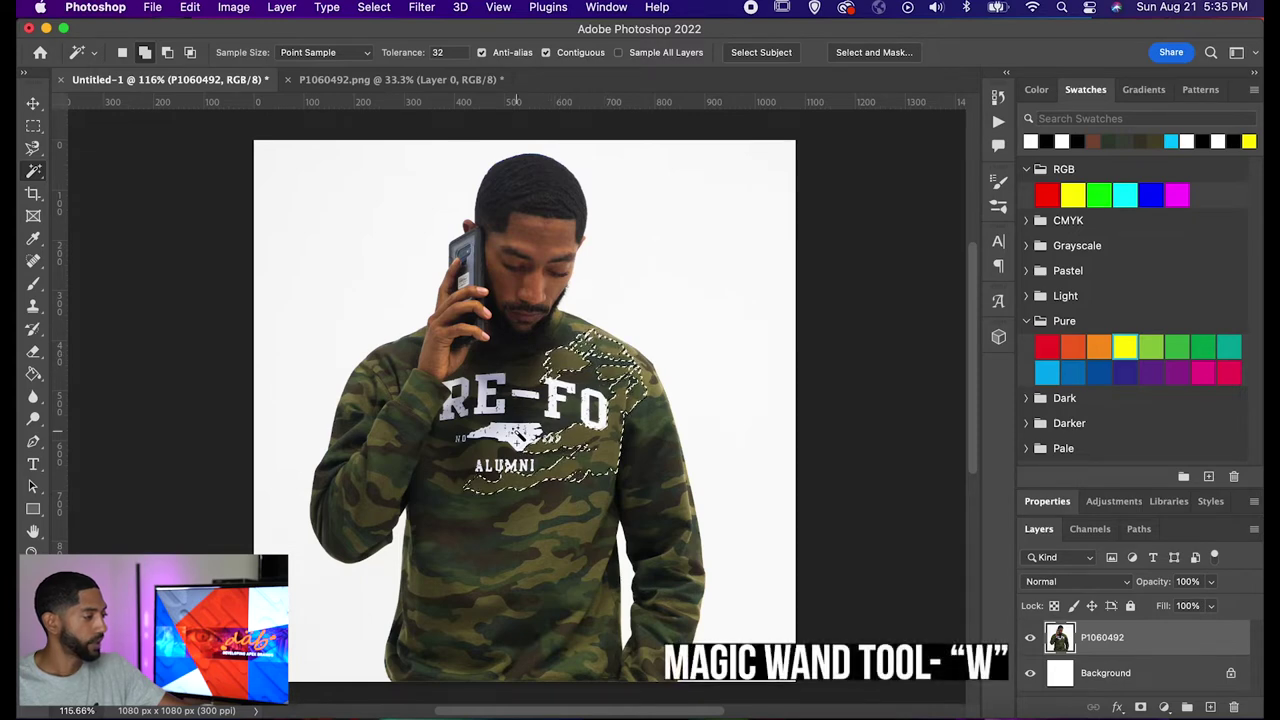
pyautogui.click(529, 365)
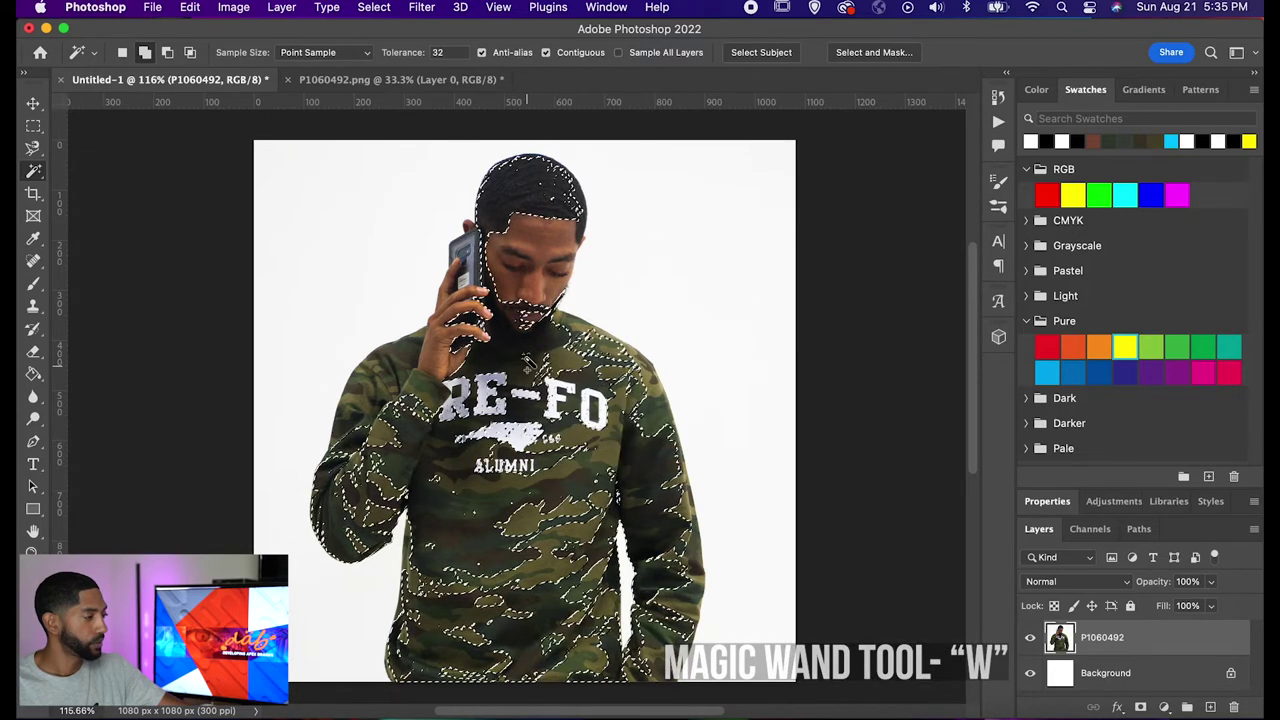
pyautogui.click(542, 241)
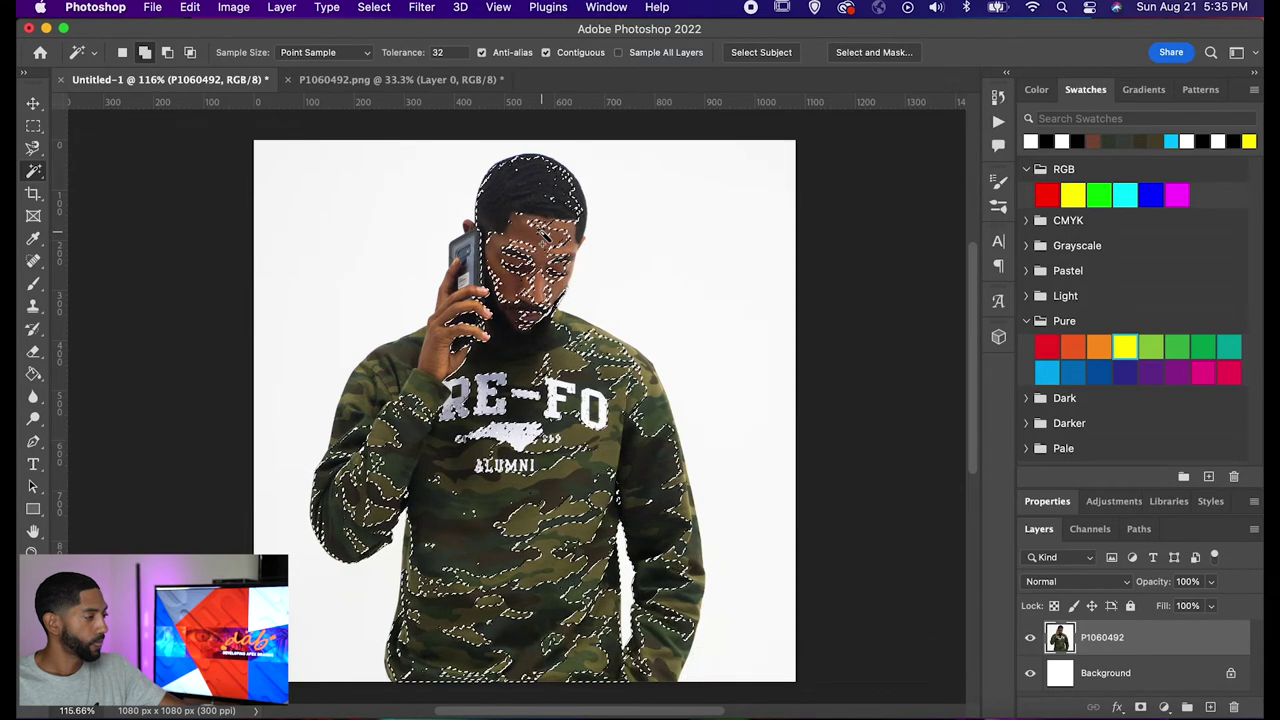
# Undo the last Magic Wand addition, add hand, sleeve, torso and face areas to the selection with the Magic Wand, and deselect
pyautogui.press('super+z')
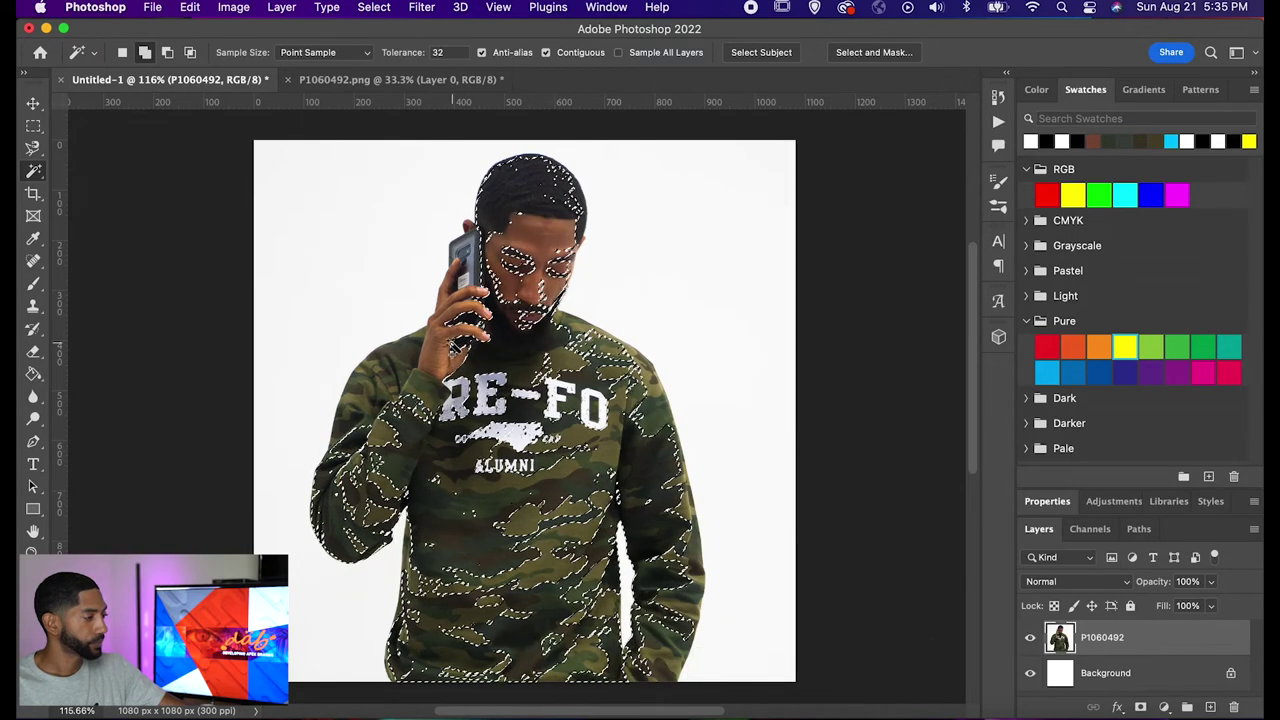
pyautogui.click(455, 345)
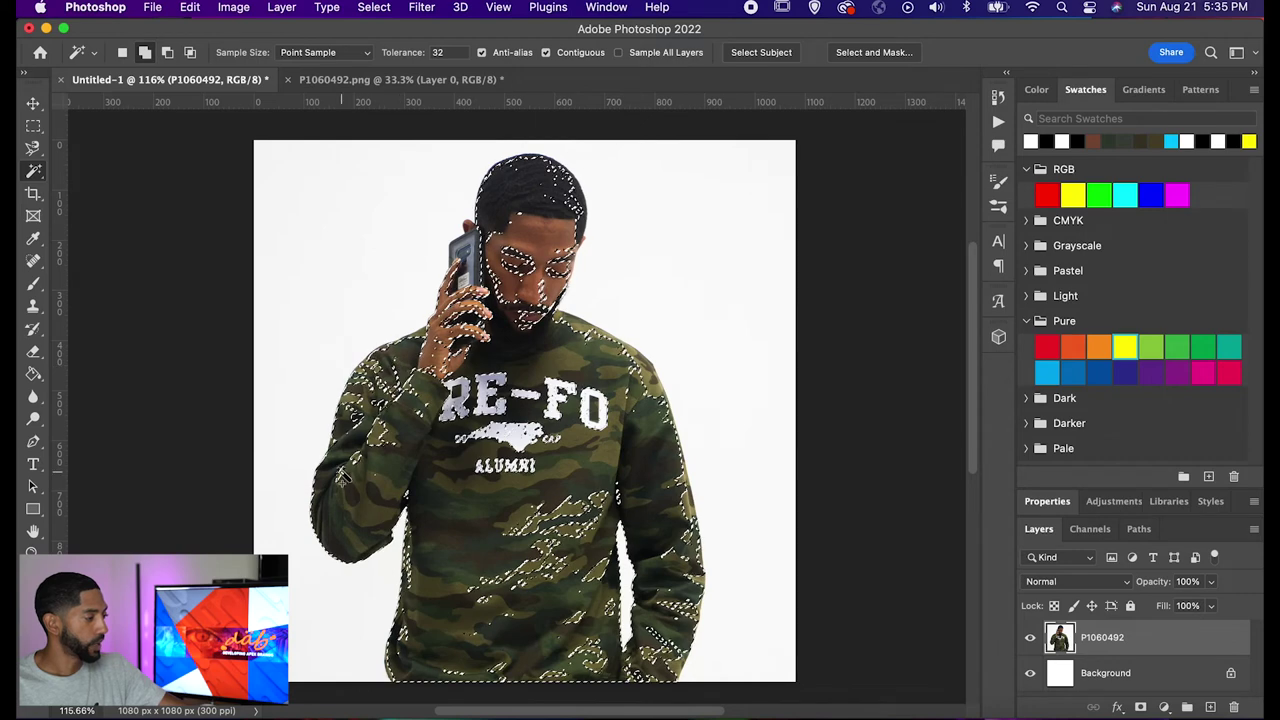
pyautogui.click(342, 478)
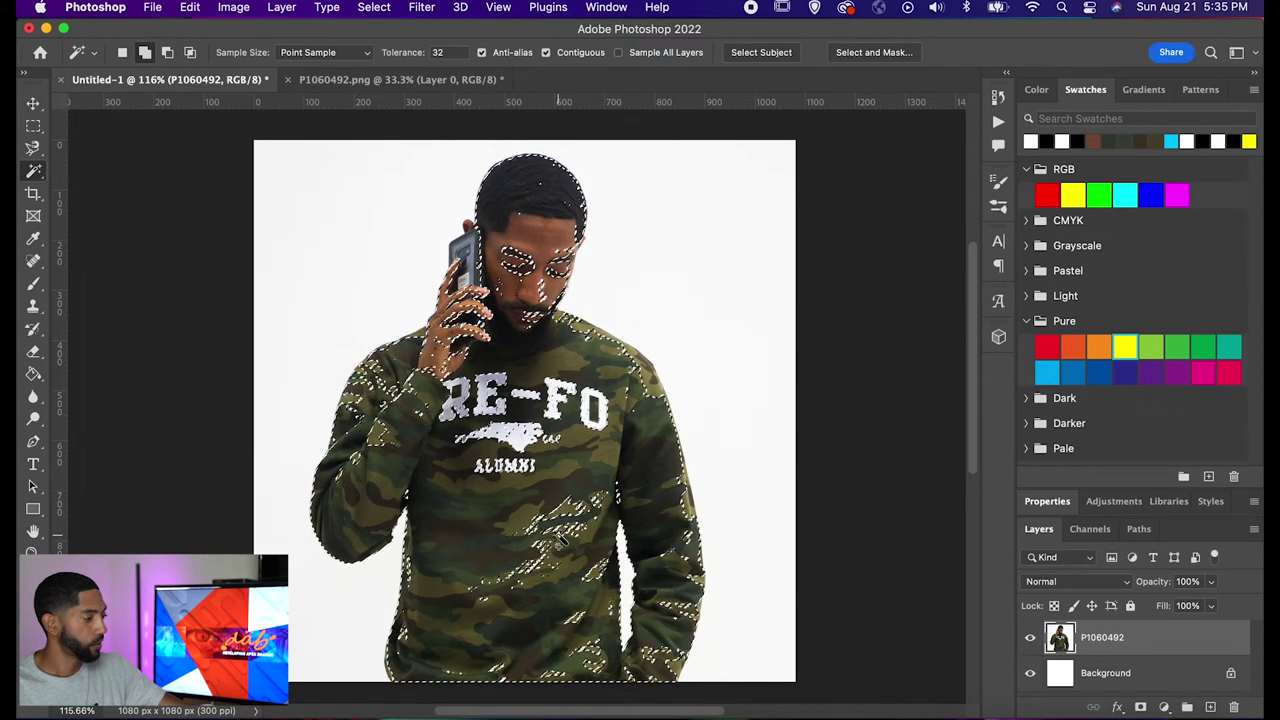
pyautogui.click(570, 522)
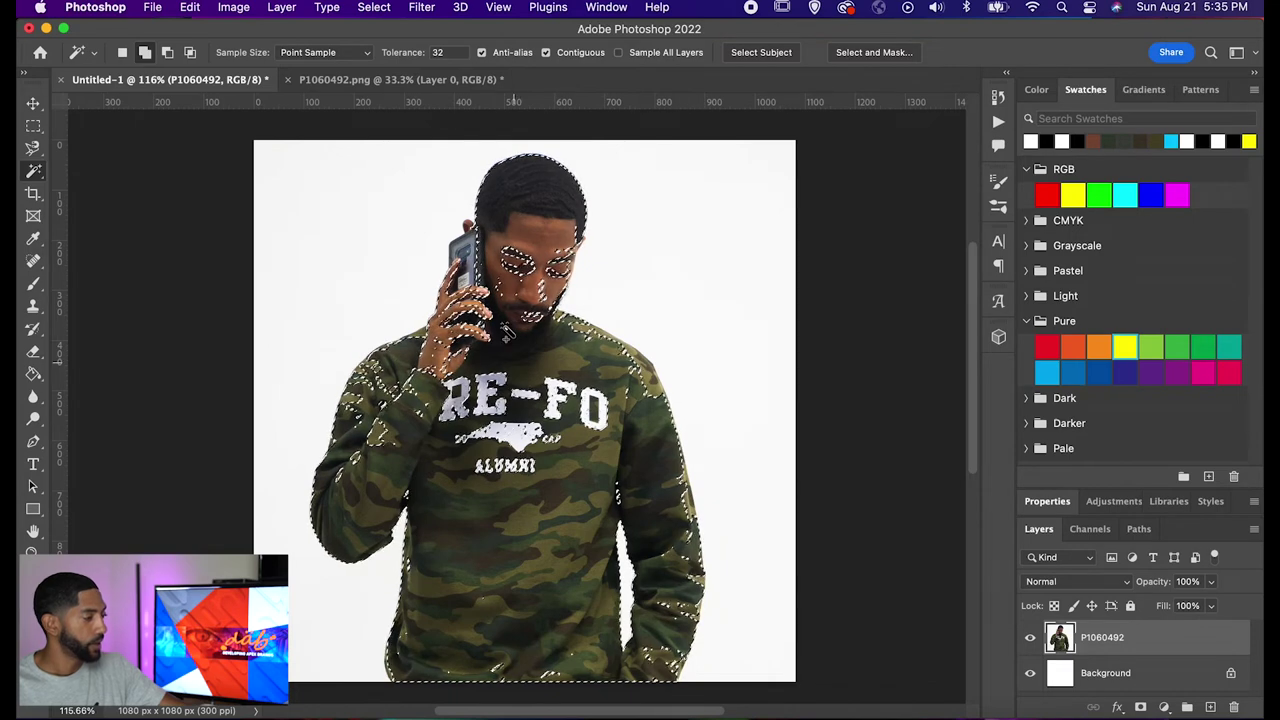
pyautogui.click(505, 293)
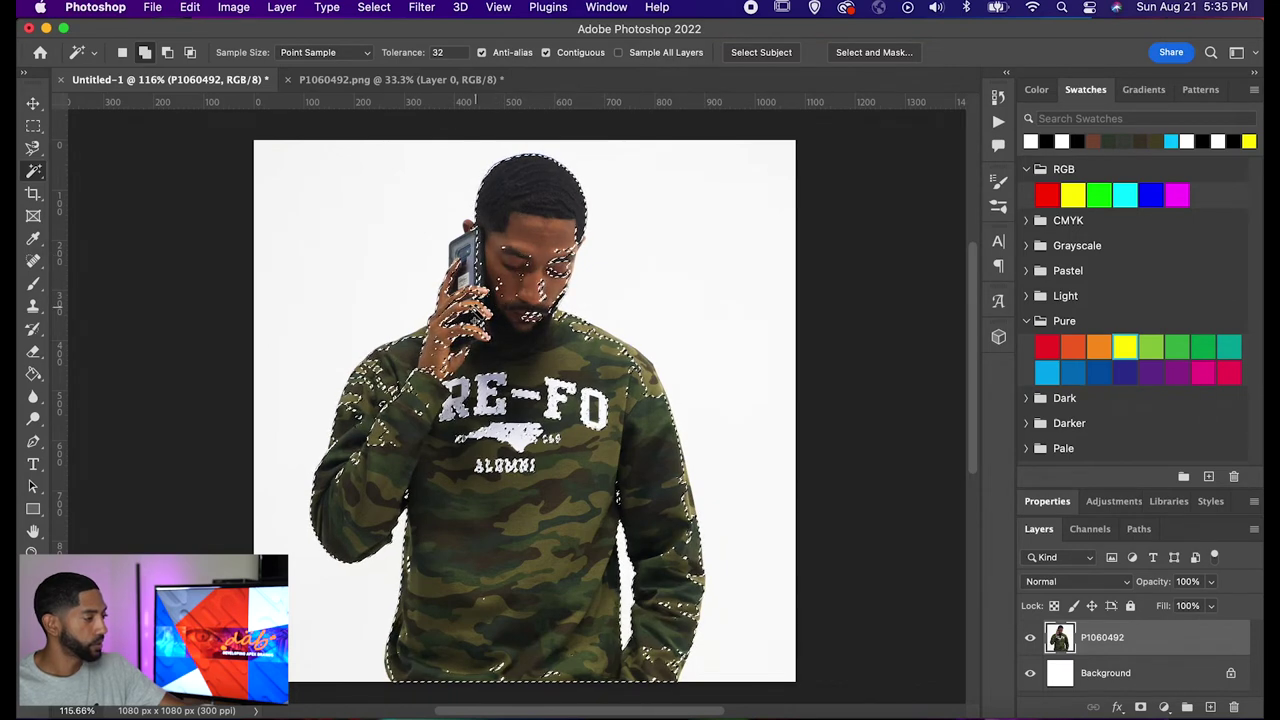
pyautogui.click(475, 318)
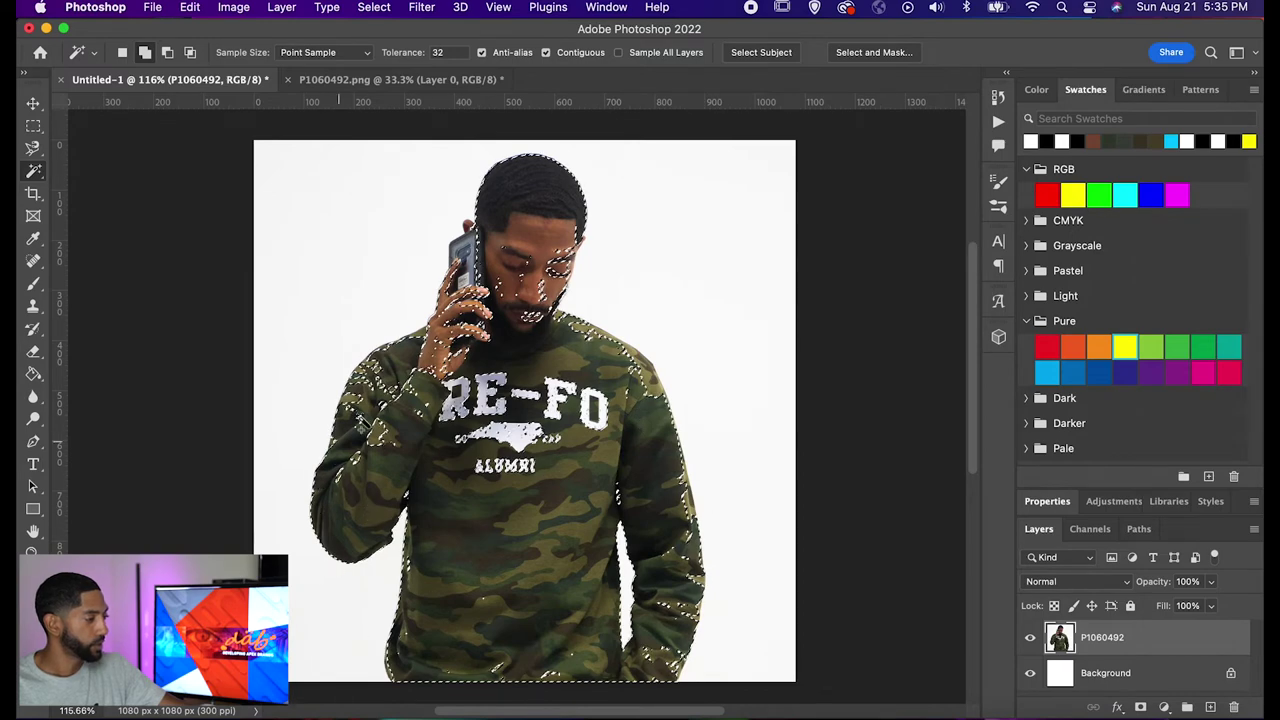
pyautogui.click(515, 261)
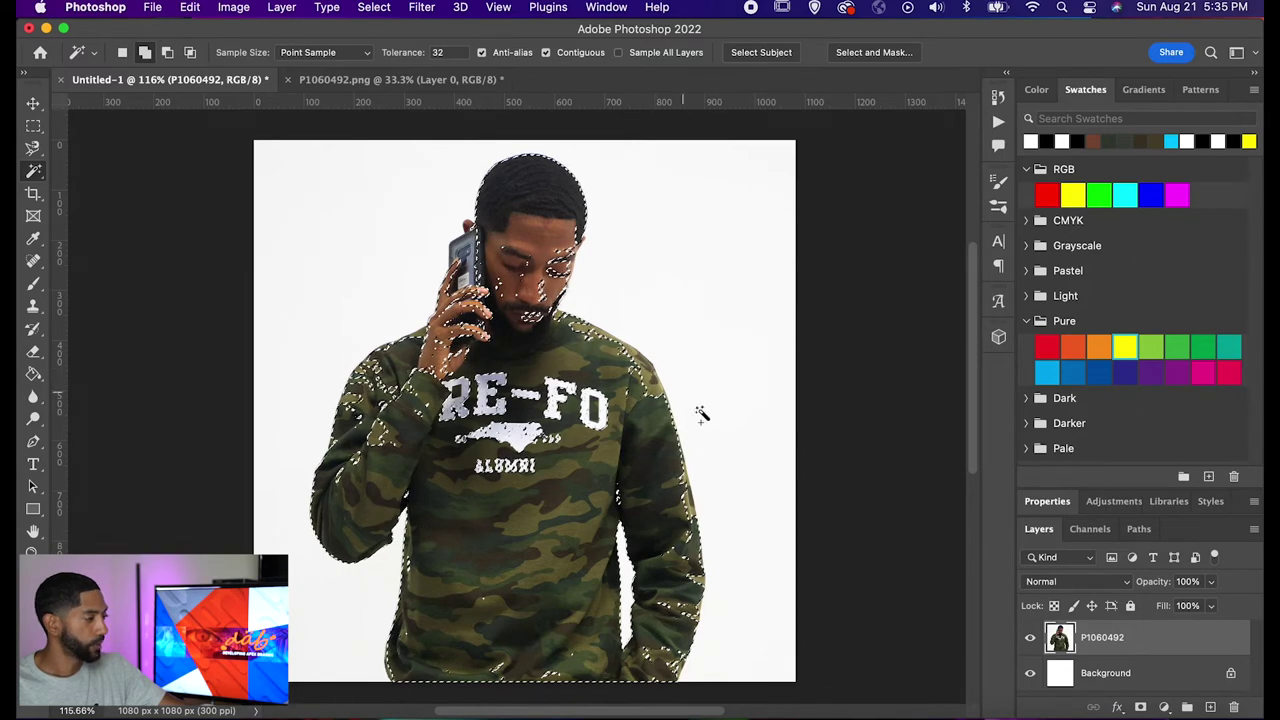
pyautogui.click(228, 367)
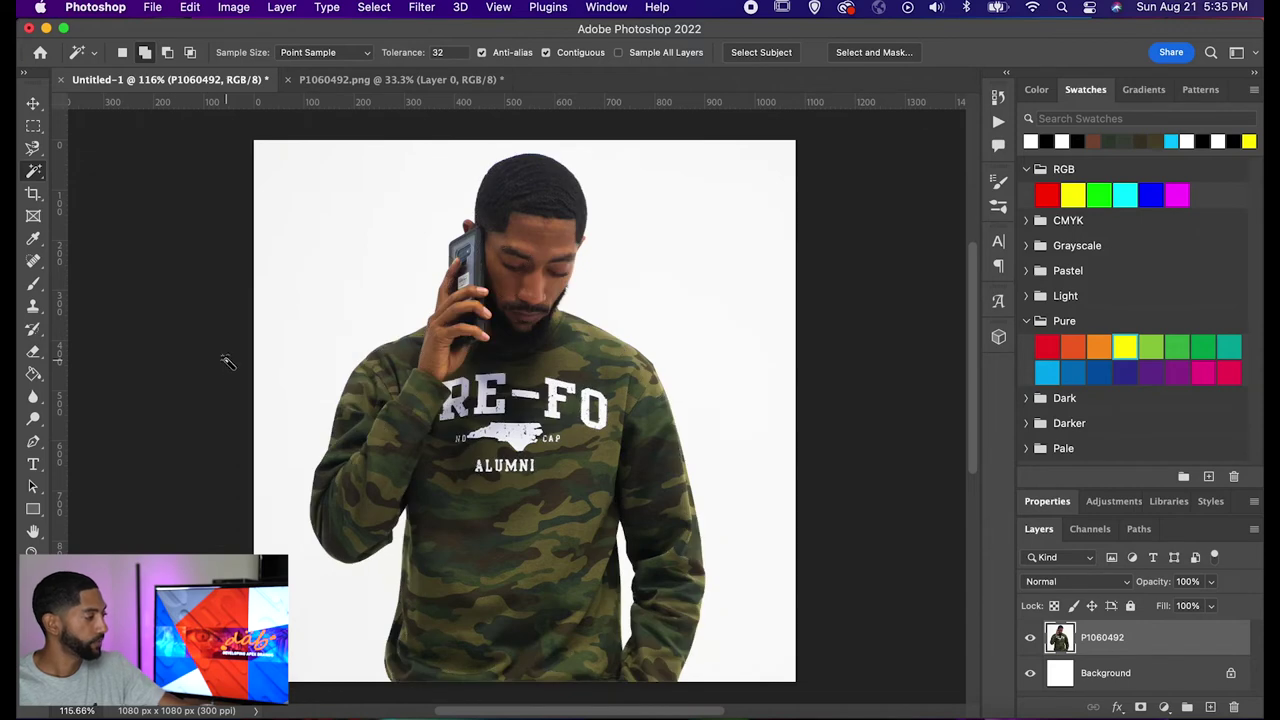
pyautogui.click(34, 172)
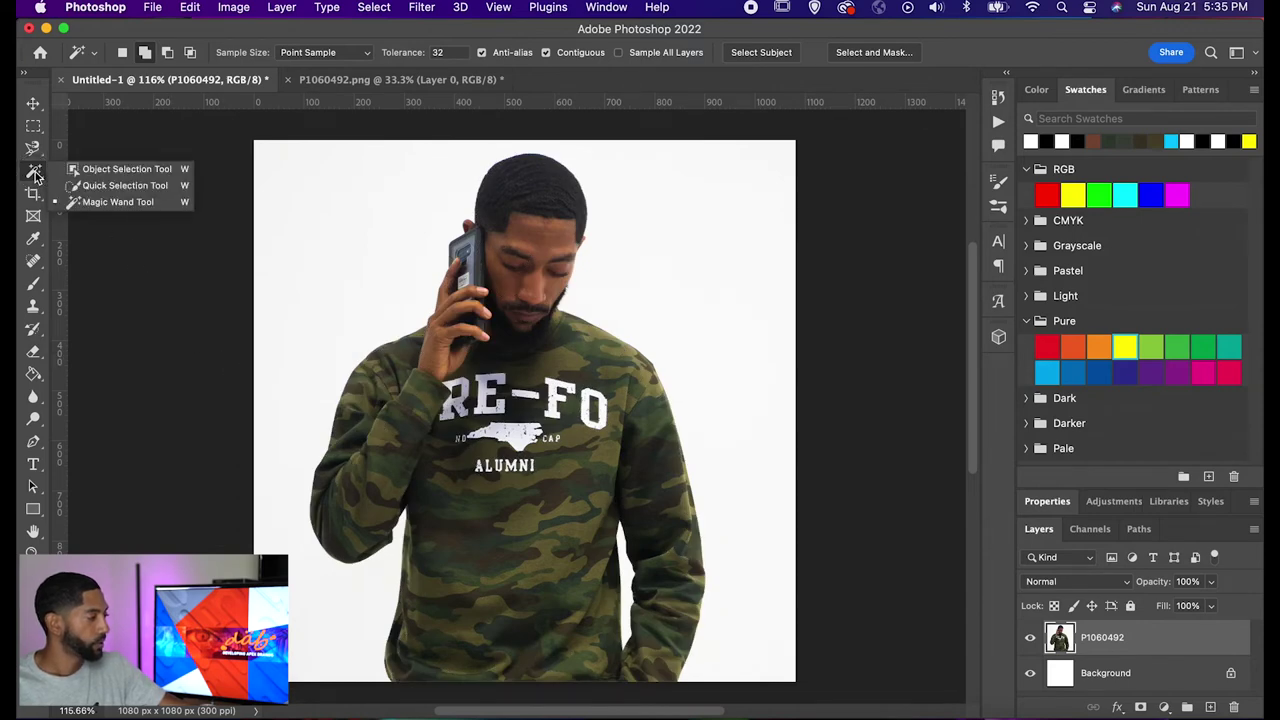
pyautogui.click(34, 173)
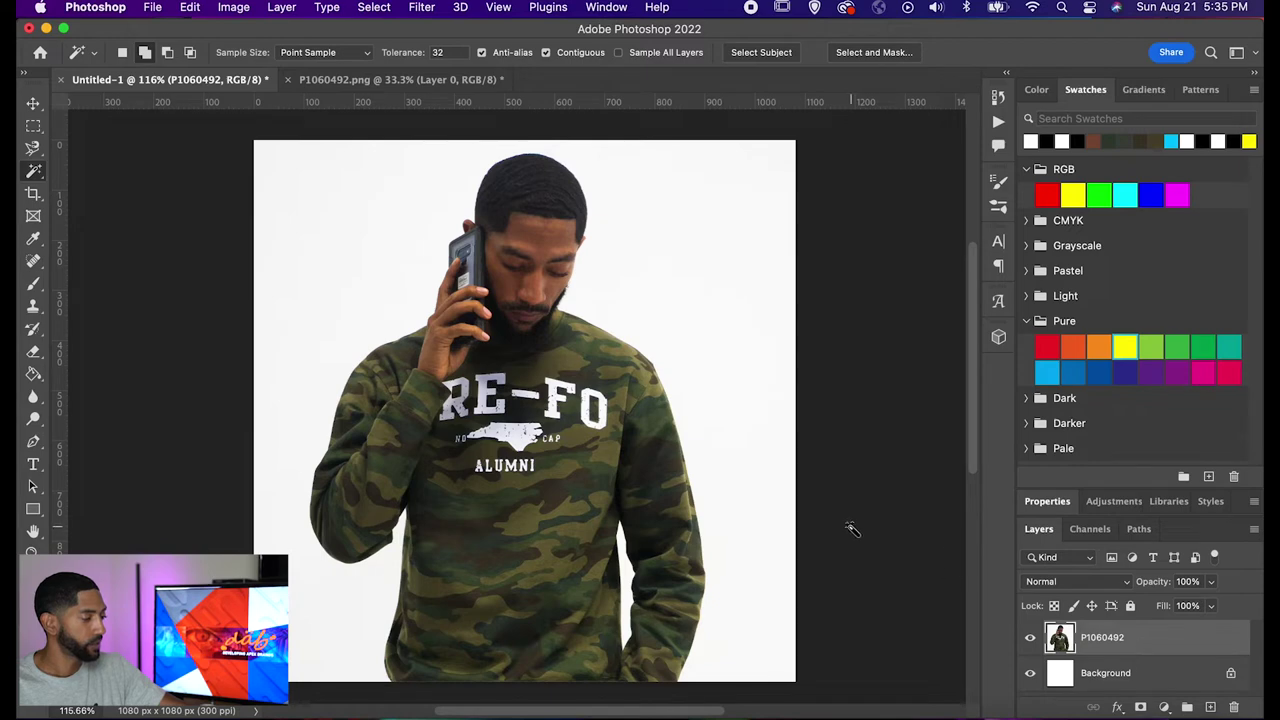
# Select the man with the Select Subject quick action in the photo layer's properties
pyautogui.click(1045, 504)
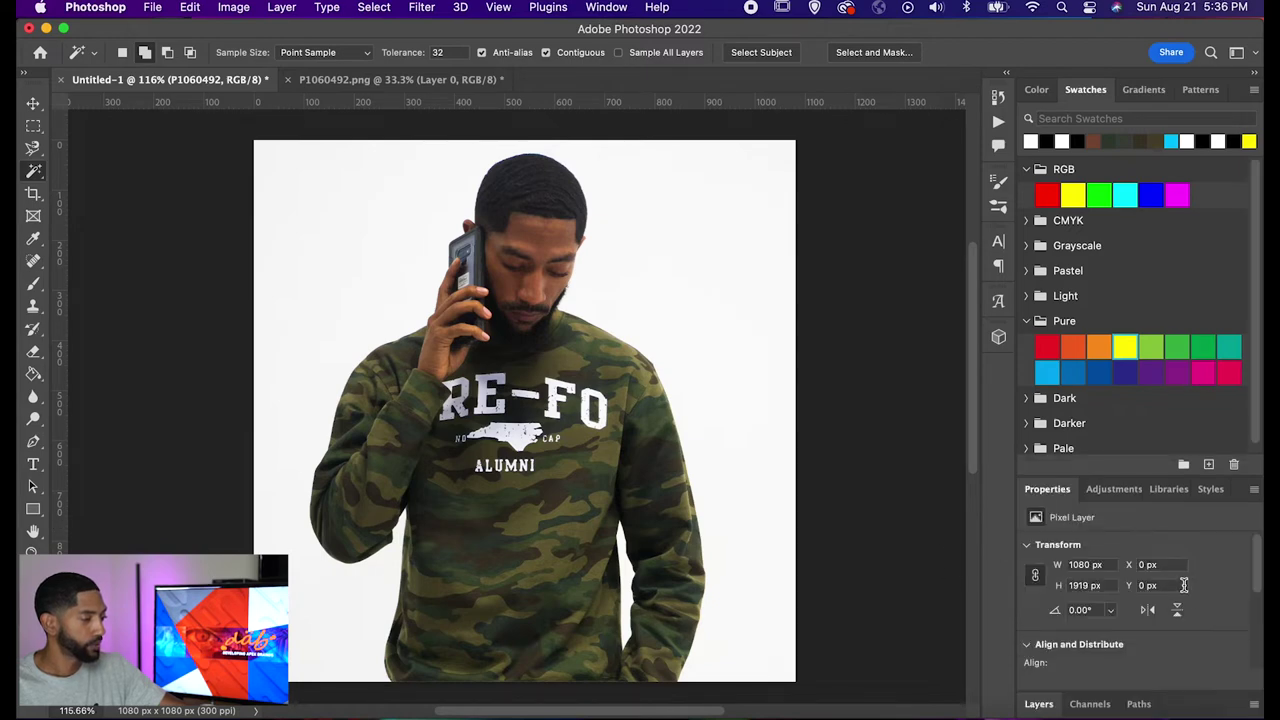
pyautogui.scroll(-5, 1205, 614)
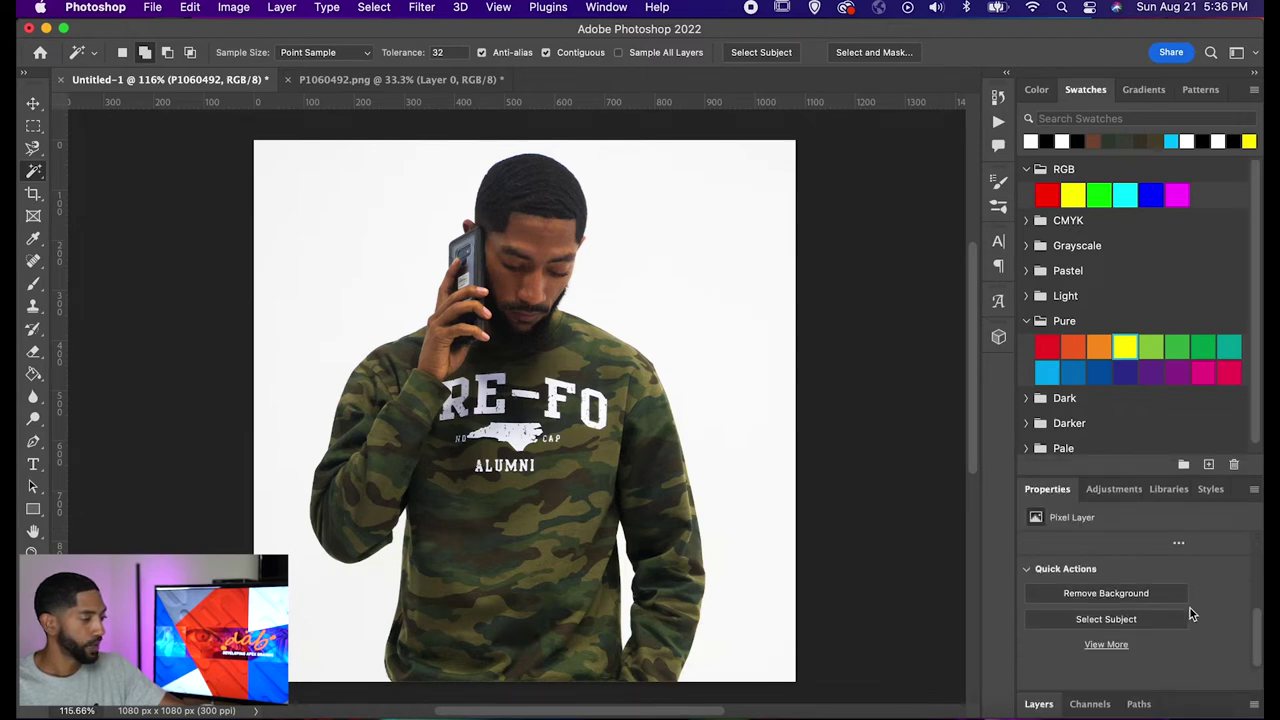
pyautogui.click(1112, 621)
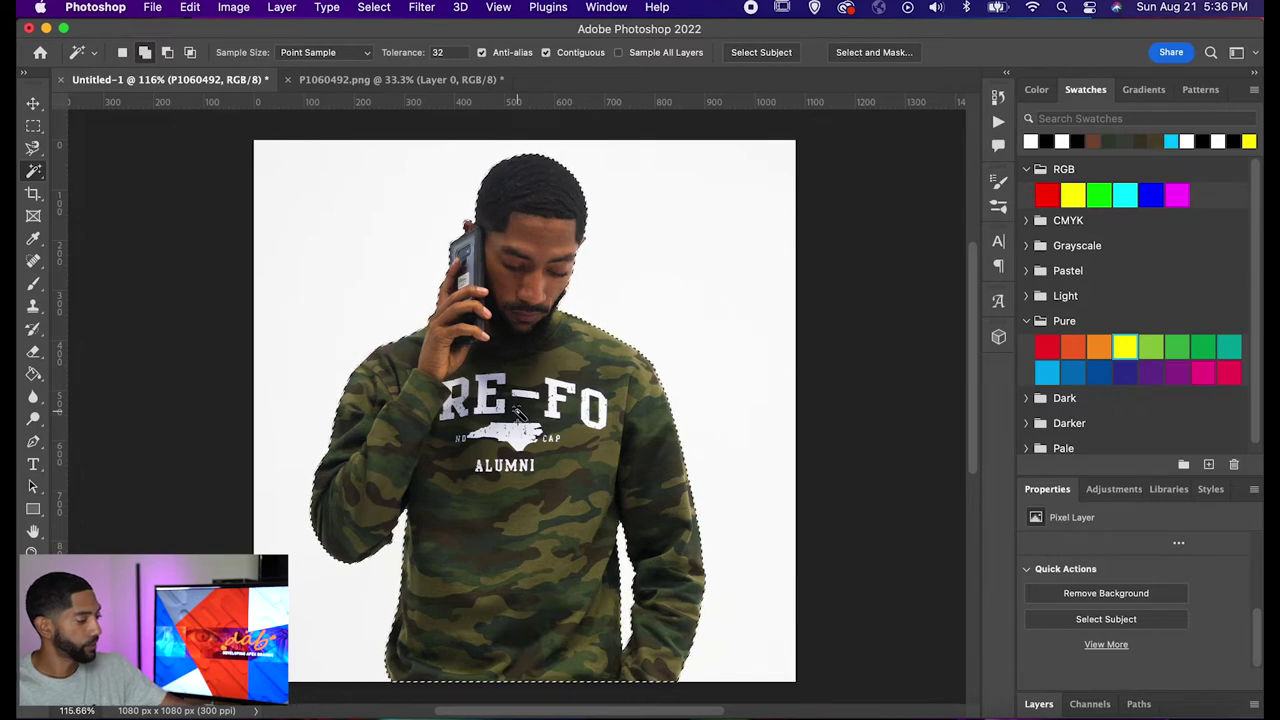
# Check the man's selection in Quick Mask, leave the mask, deselect and bring the layer list back into view
pyautogui.press('q')
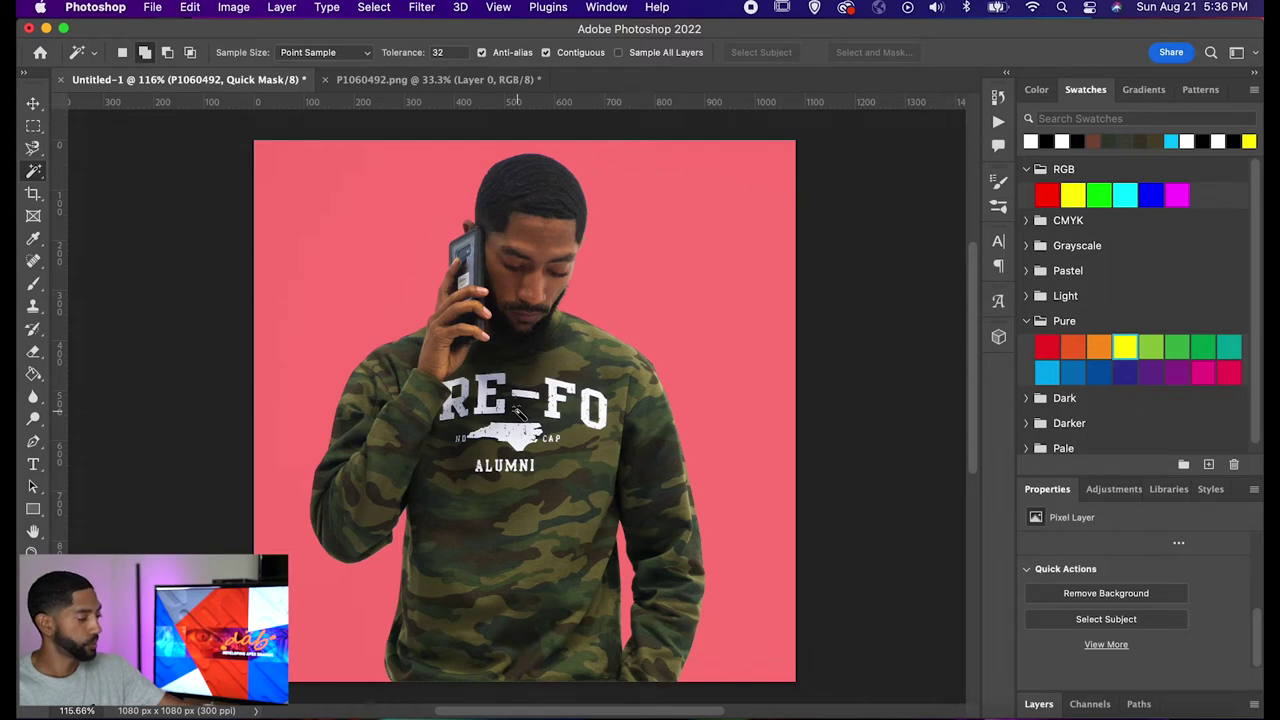
pyautogui.press('q')
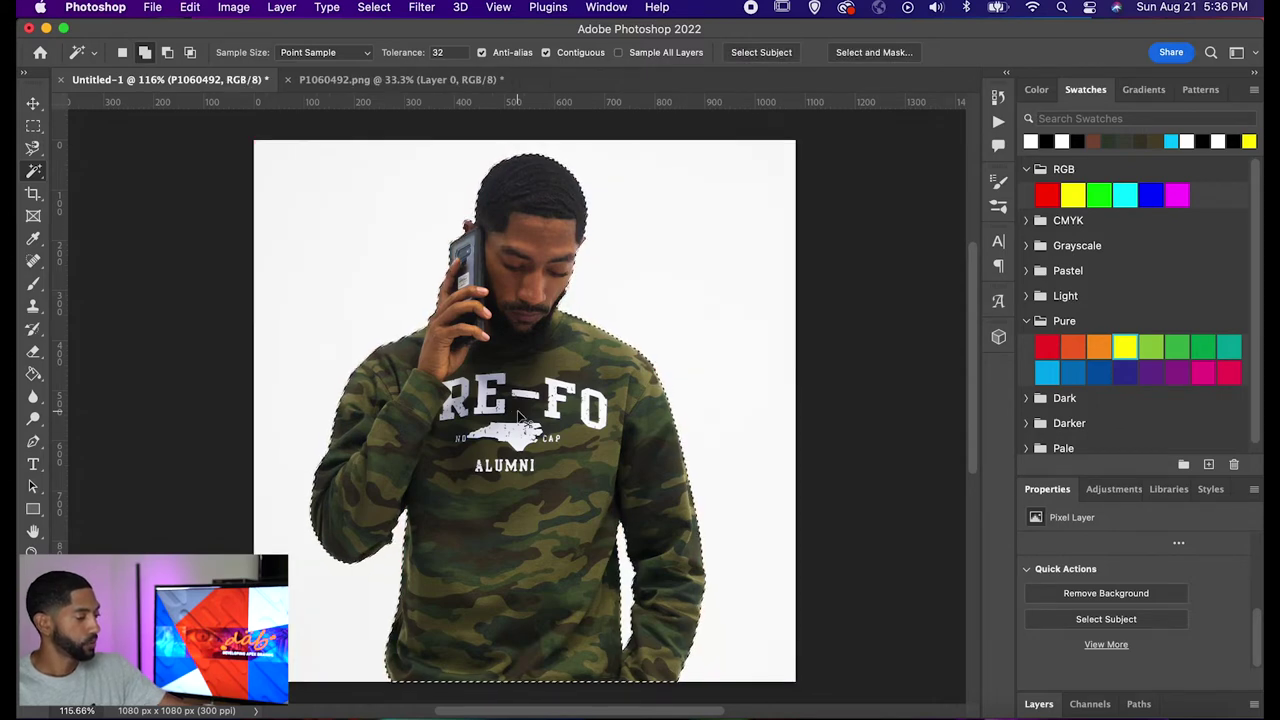
pyautogui.press('super+d')
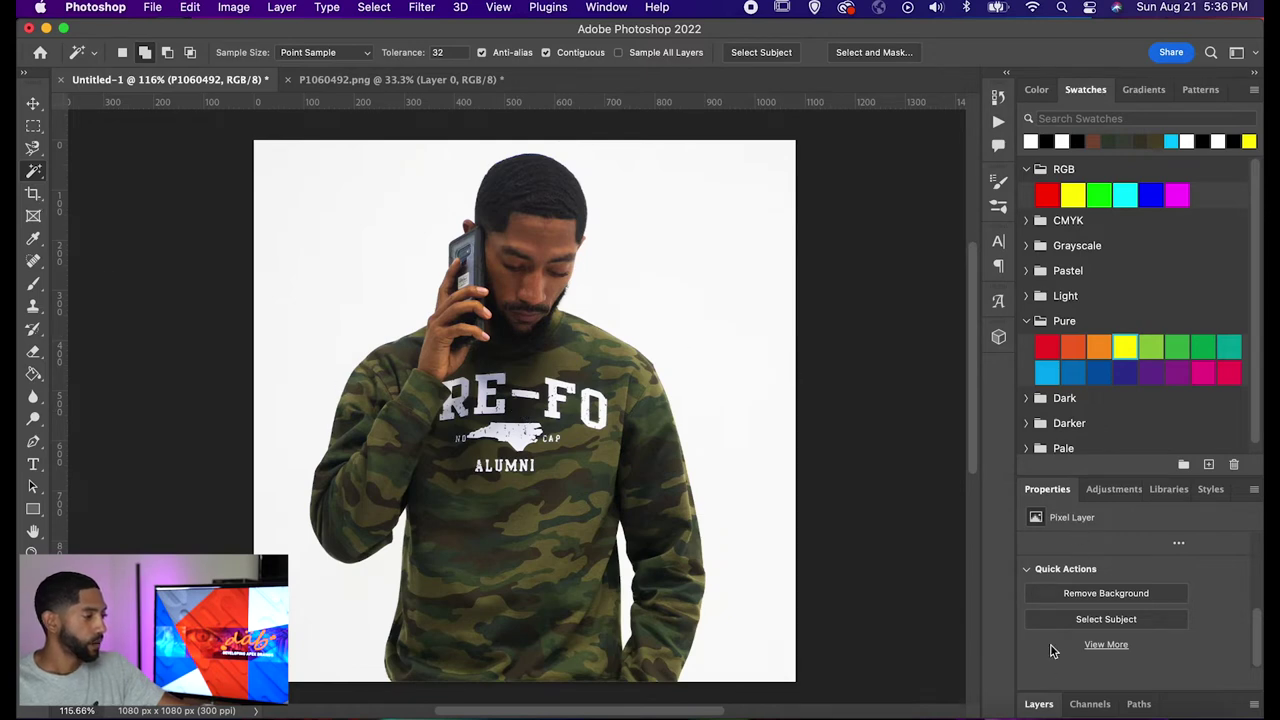
pyautogui.click(1039, 704)
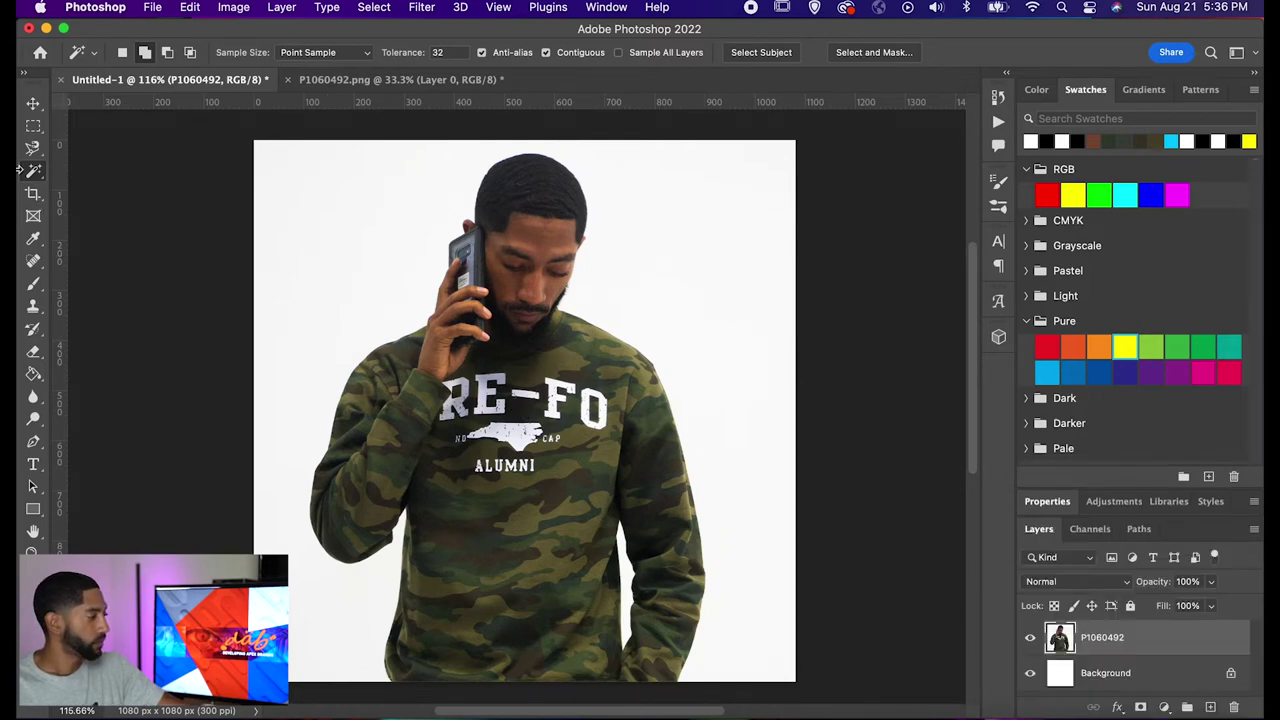
# Try moving the crop boundary outward and inward at the photo's side edges with the Crop tool and cancel the crop
pyautogui.click(34, 194)
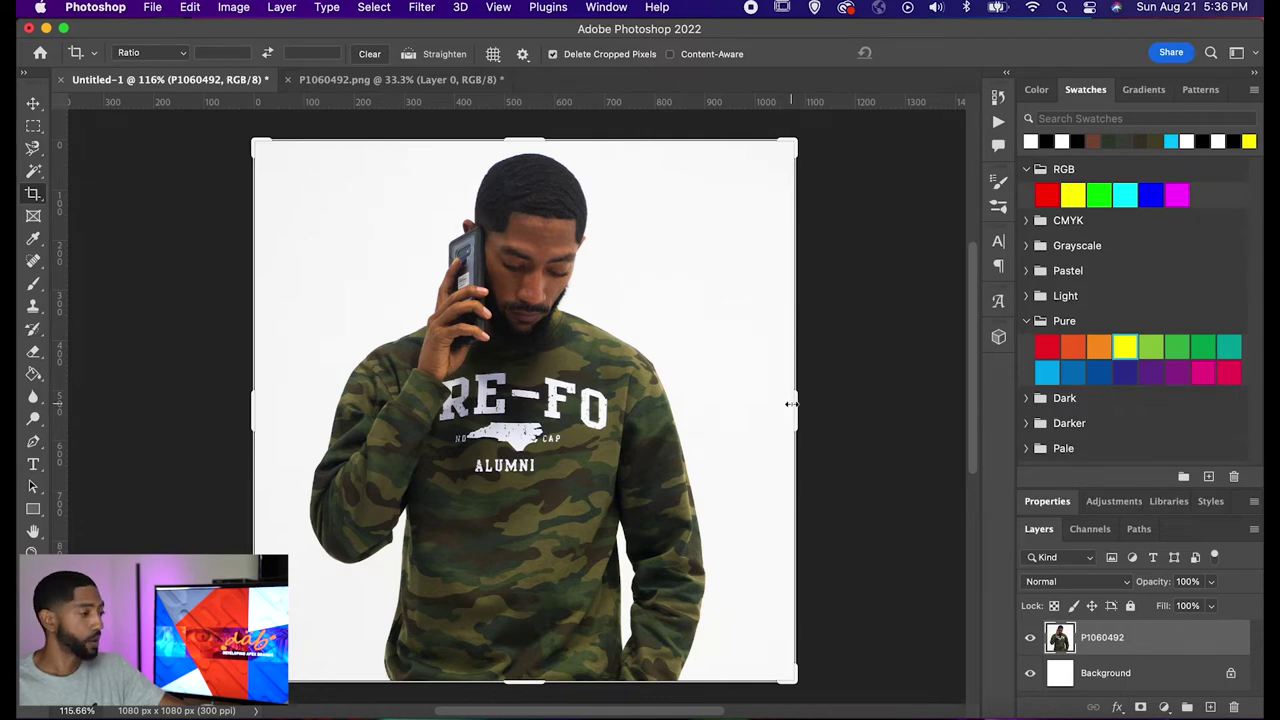
pyautogui.moveTo(793, 404)
pyautogui.mouseDown()
pyautogui.moveTo(754, 403)
pyautogui.moveTo(795, 404)
pyautogui.mouseUp()
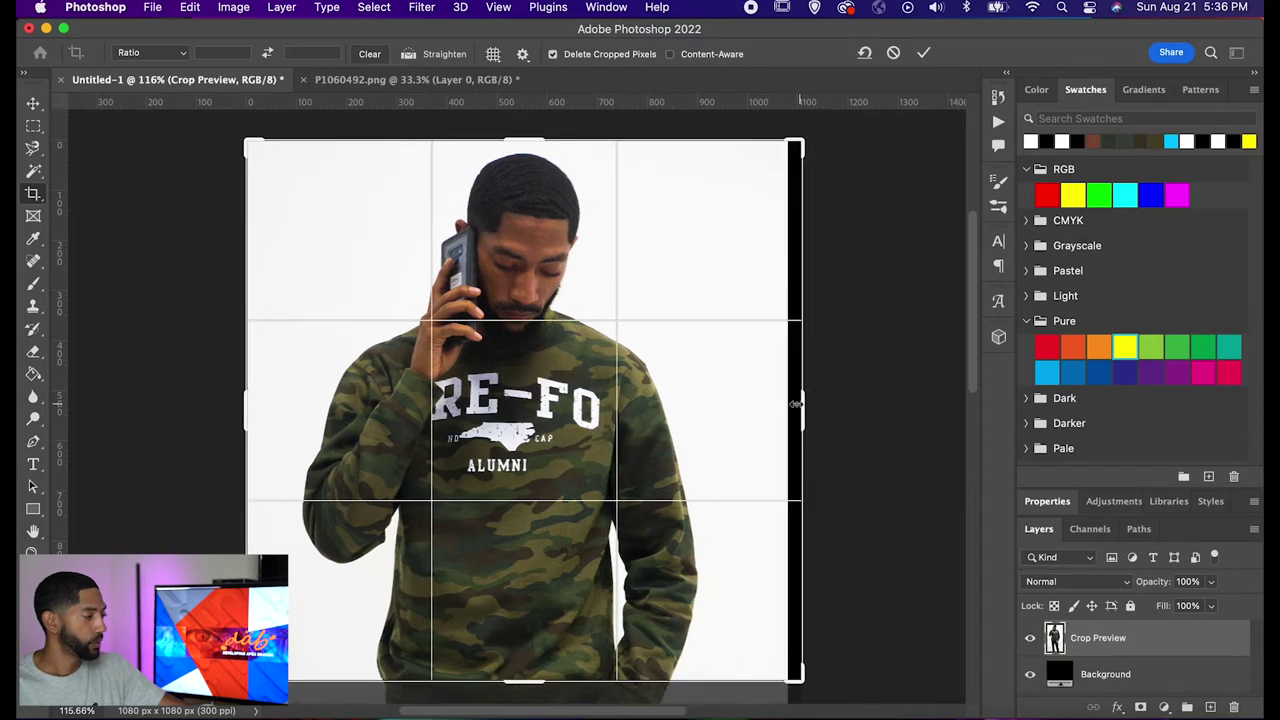
pyautogui.moveTo(240, 403)
pyautogui.mouseDown()
pyautogui.moveTo(196, 403)
pyautogui.moveTo(246, 402)
pyautogui.mouseUp()
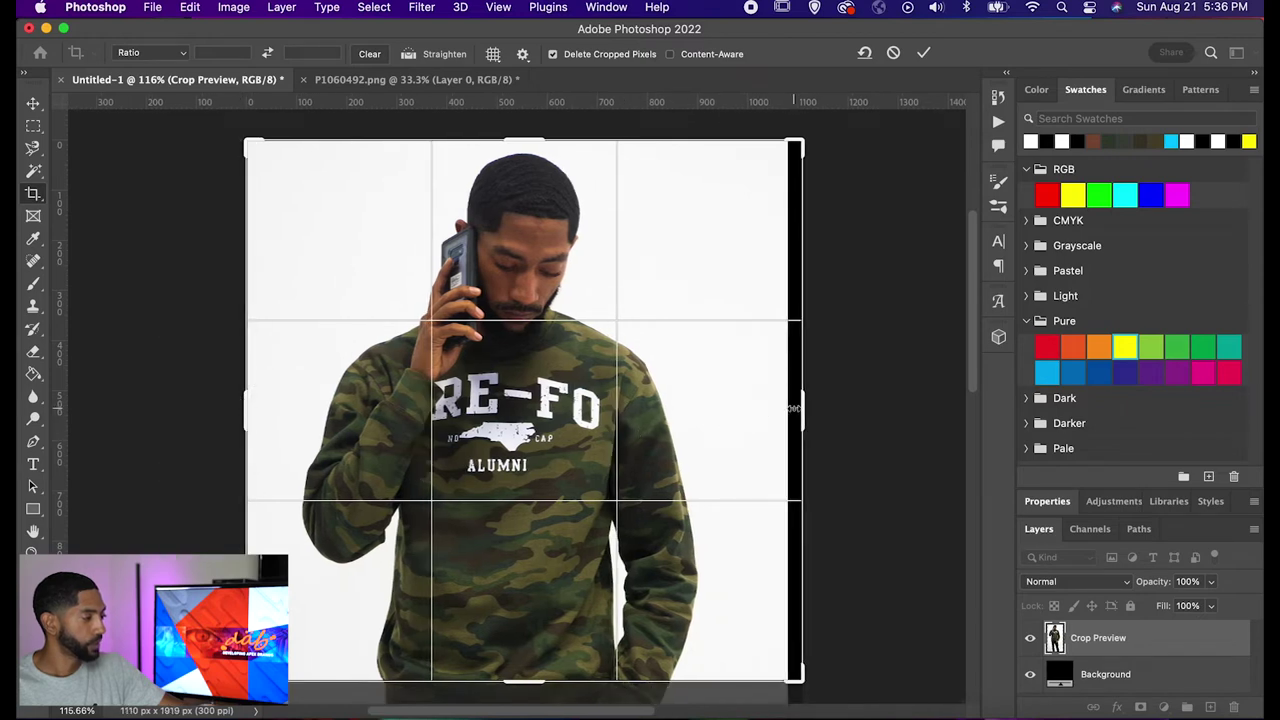
pyautogui.moveTo(802, 404); pyautogui.dragTo(794, 404)
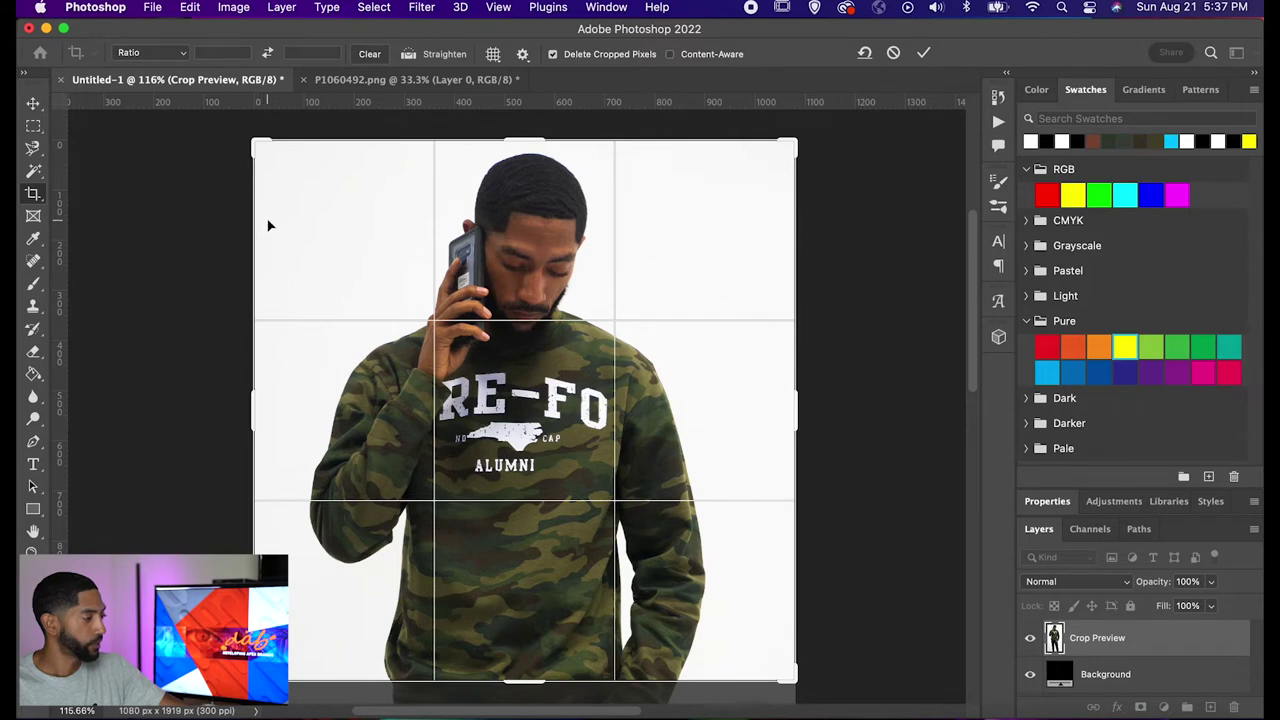
pyautogui.moveTo(269, 223)
pyautogui.mouseDown()
pyautogui.moveTo(271, 289)
pyautogui.moveTo(265, 220)
pyautogui.mouseUp()
pyautogui.moveTo(256, 404); pyautogui.dragTo(273, 402)
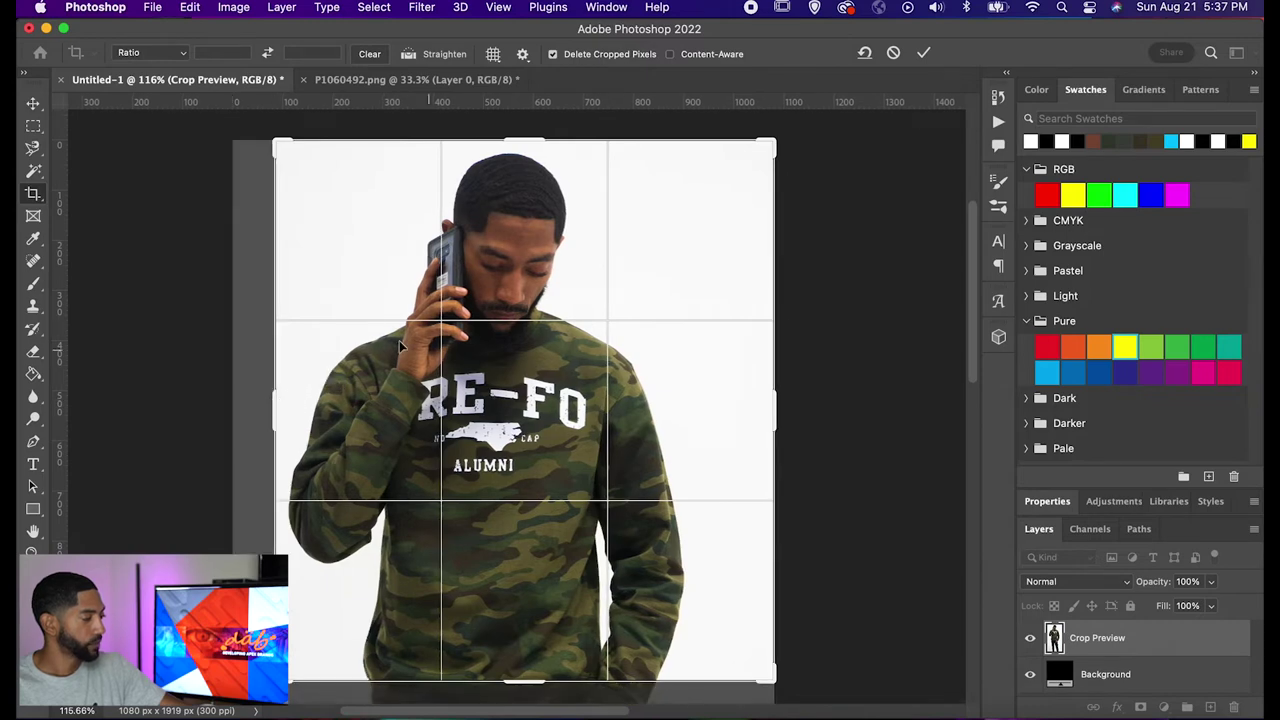
pyautogui.moveTo(402, 347); pyautogui.dragTo(435, 359)
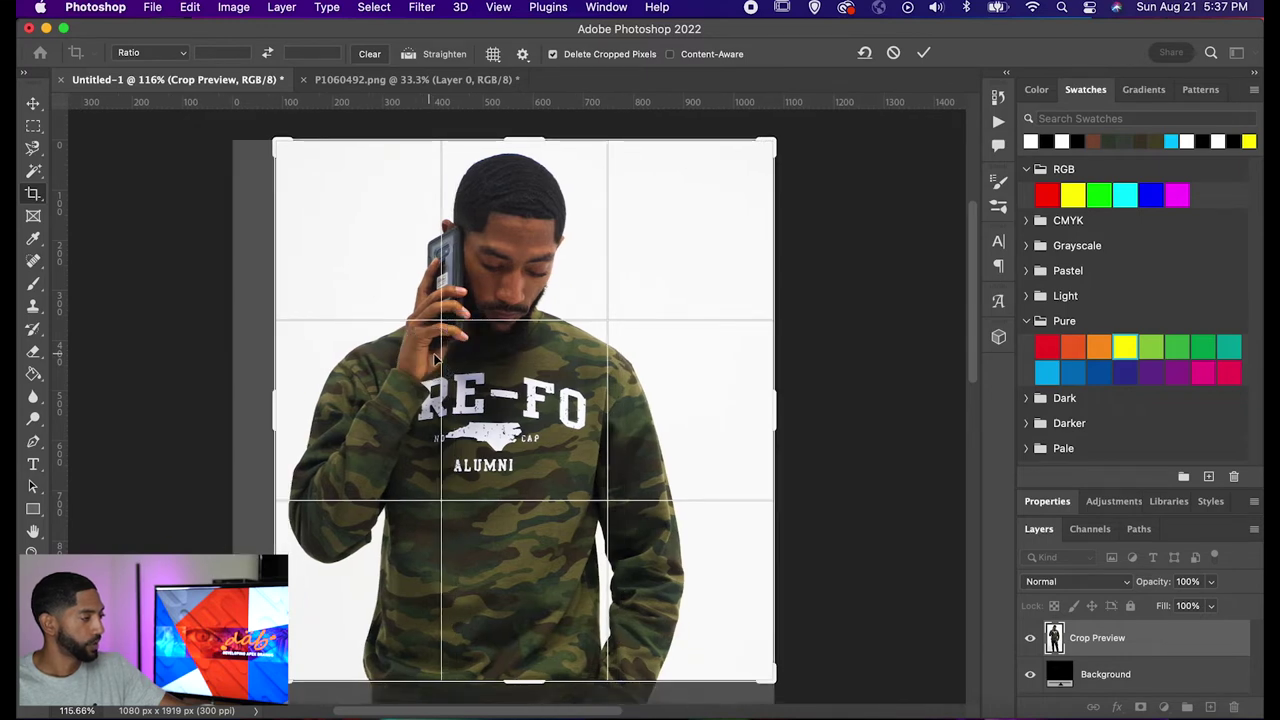
pyautogui.click(893, 53)
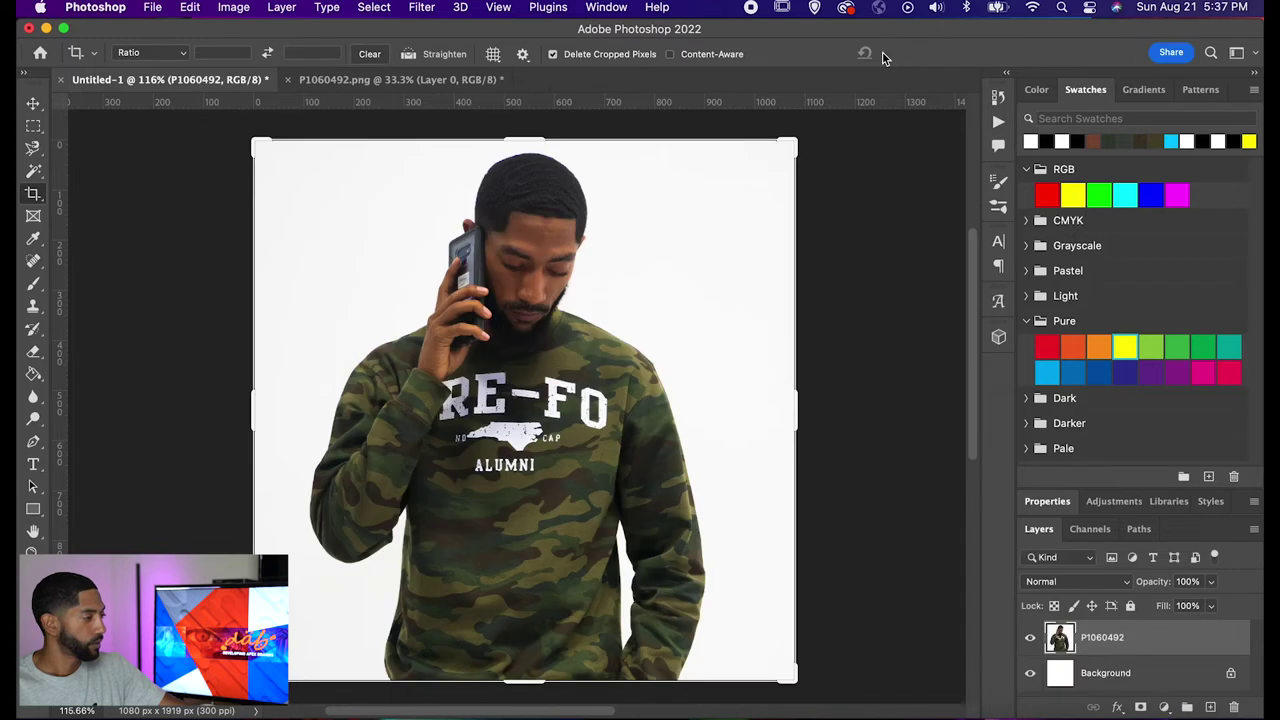
# Draw a small rectangular frame below the ALUMNI lettering, fill it with P1060538.png from Finder, and undo both
pyautogui.click(38, 217)
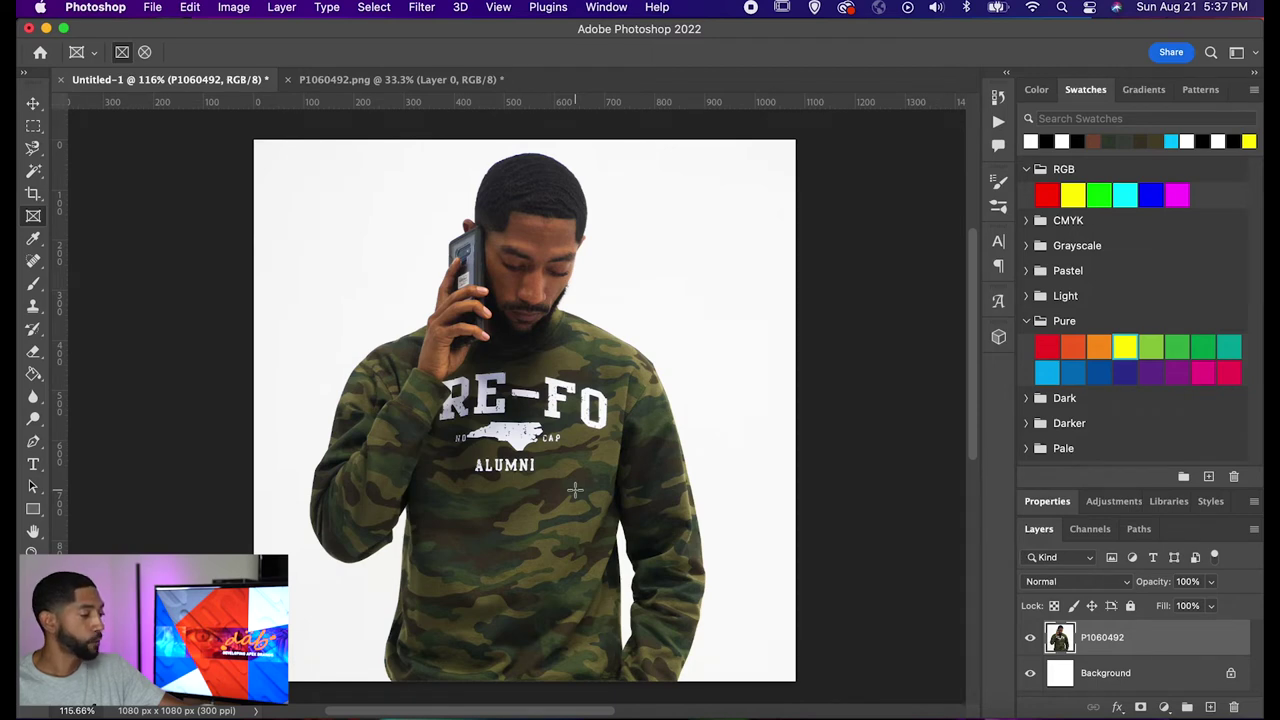
pyautogui.moveTo(556, 503); pyautogui.dragTo(466, 552)
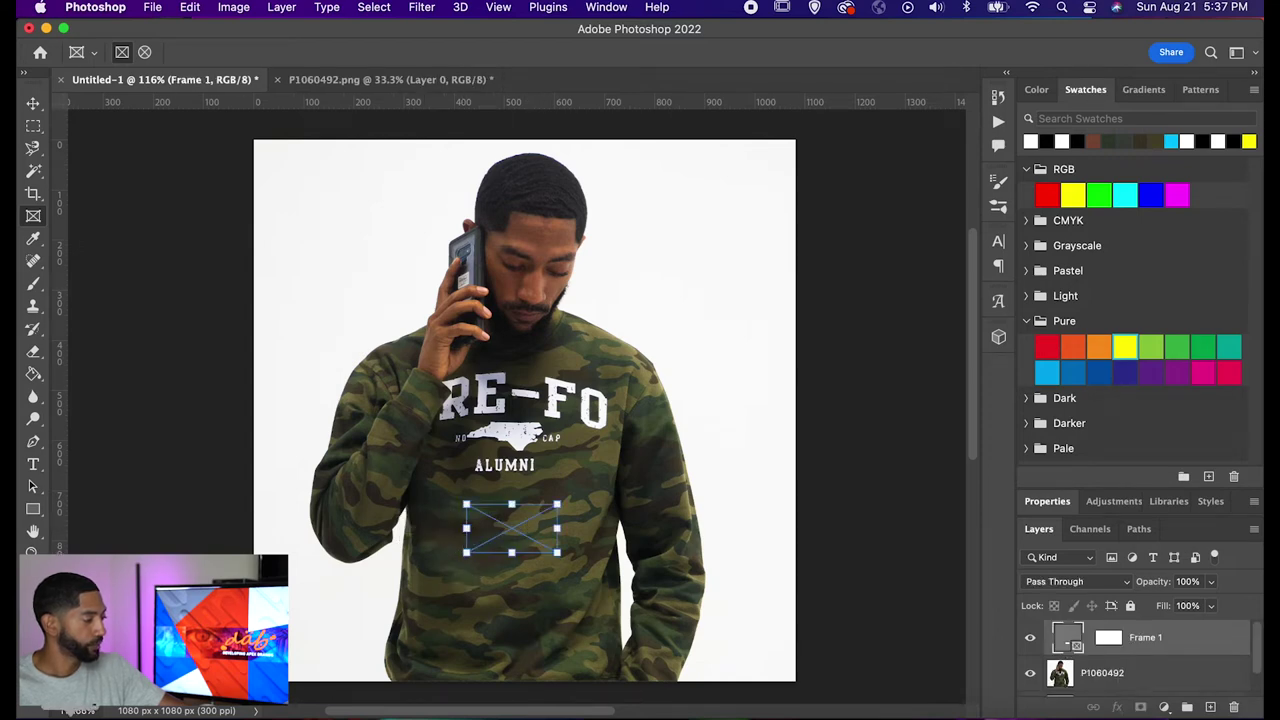
pyautogui.press('super+Tab')
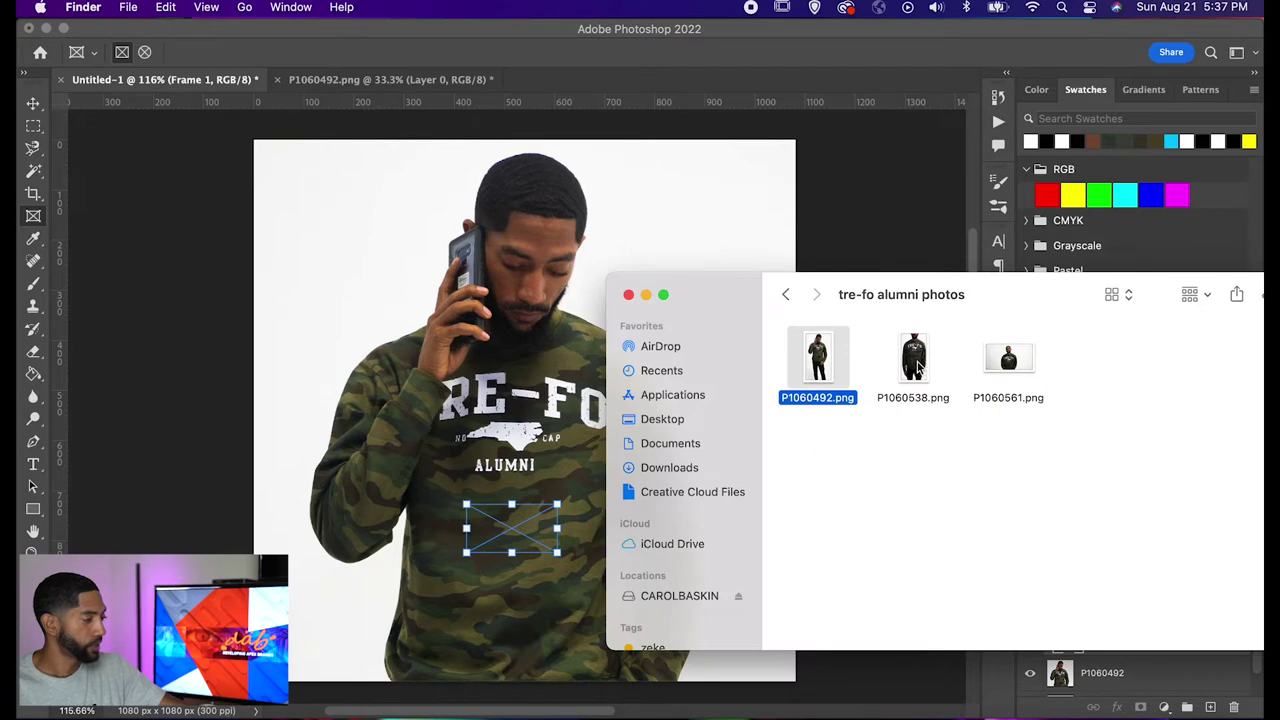
pyautogui.moveTo(917, 368); pyautogui.dragTo(508, 556)
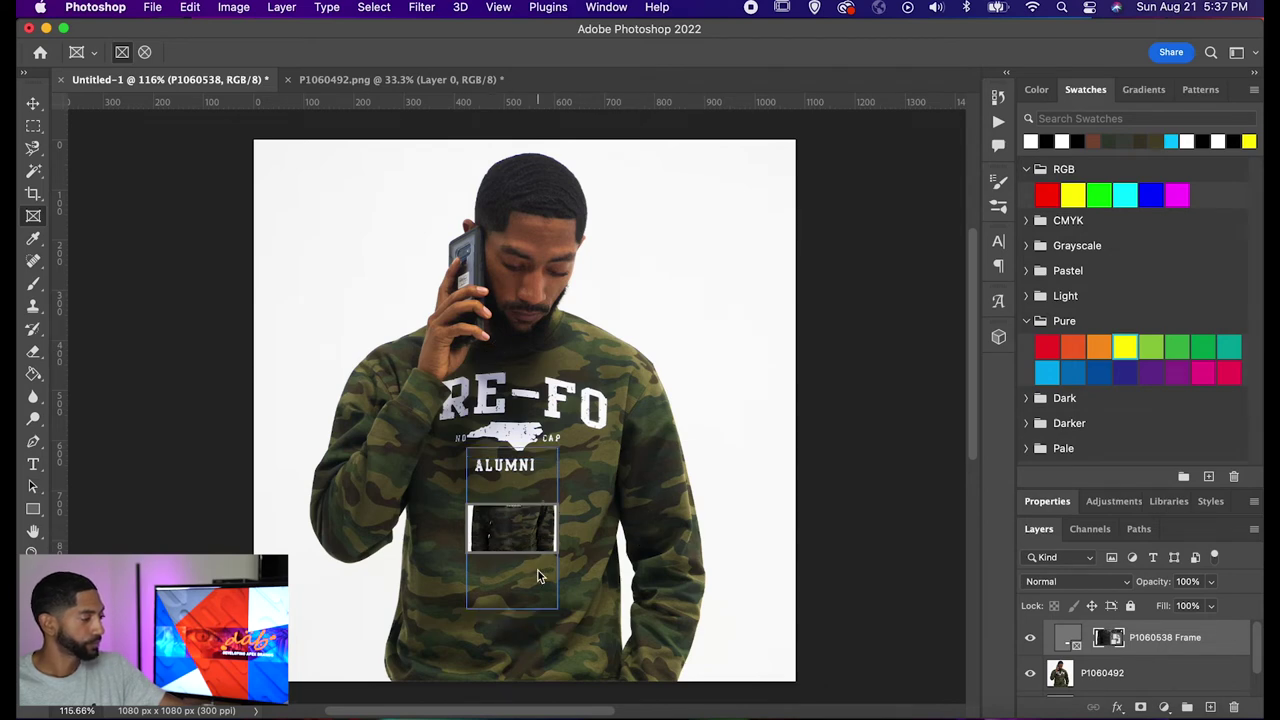
pyautogui.press('super+z')
pyautogui.press('super+z')
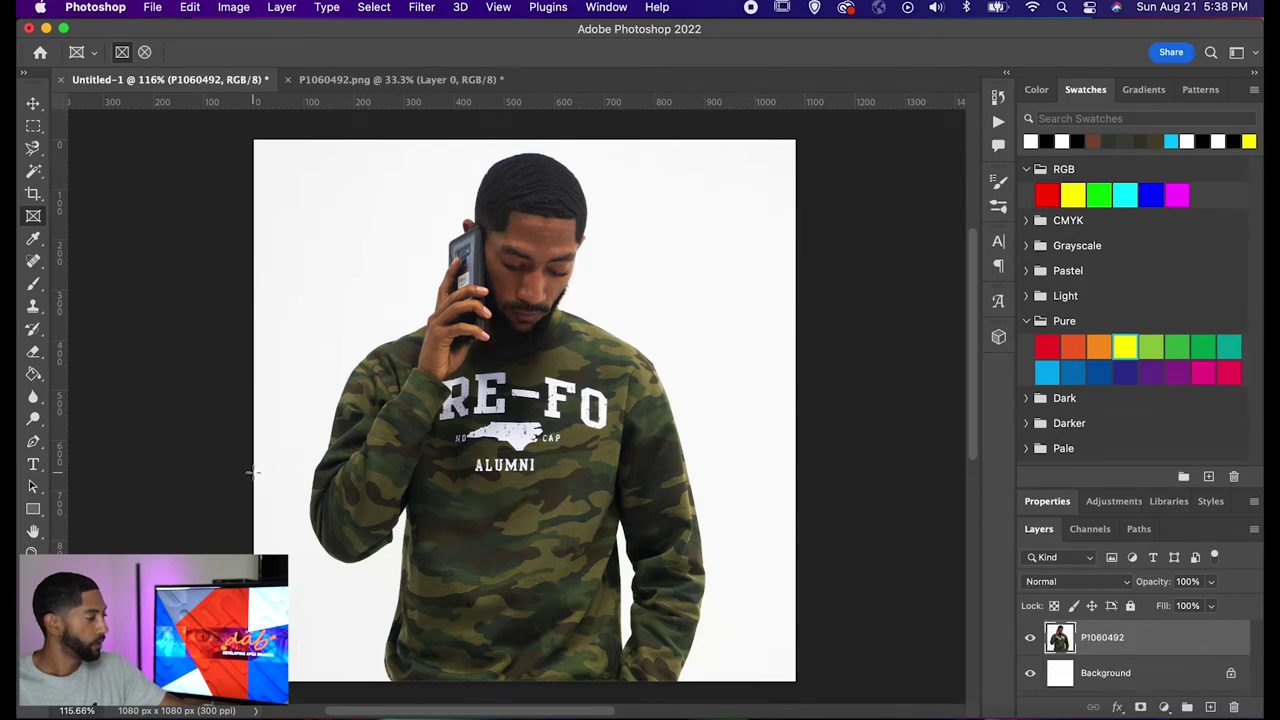
# Sample a camouflage color from the front of the sweatshirt with the Eyedropper tool
pyautogui.click(35, 242)
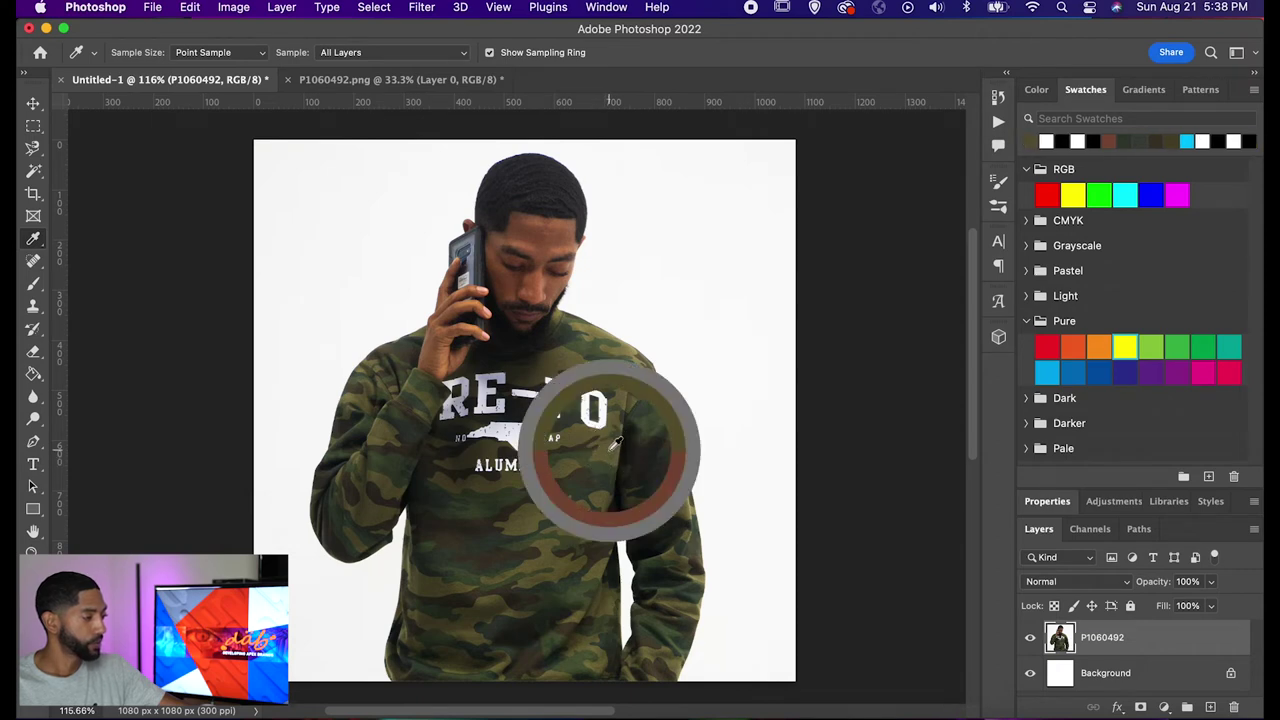
pyautogui.moveTo(616, 444); pyautogui.dragTo(570, 508)
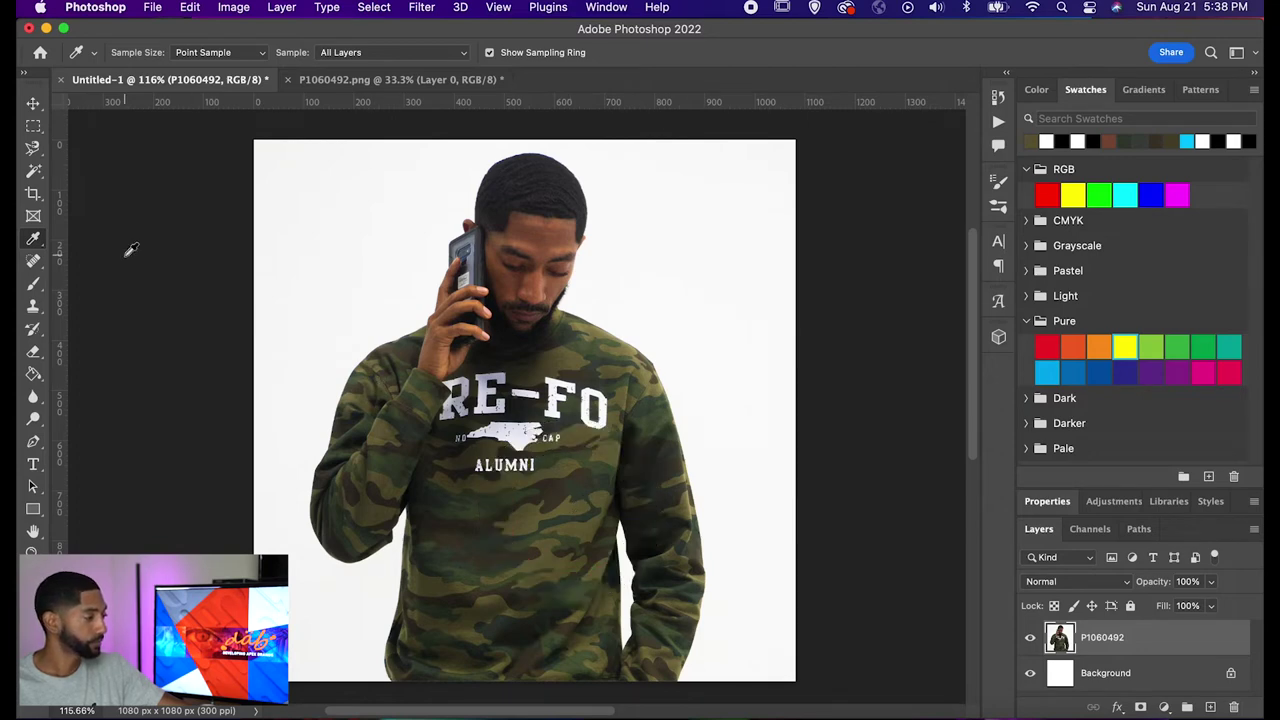
# Heal the dark specks in the part of the white state graphic nearest the CAP lettering with the Spot Healing Brush
pyautogui.click(35, 265)
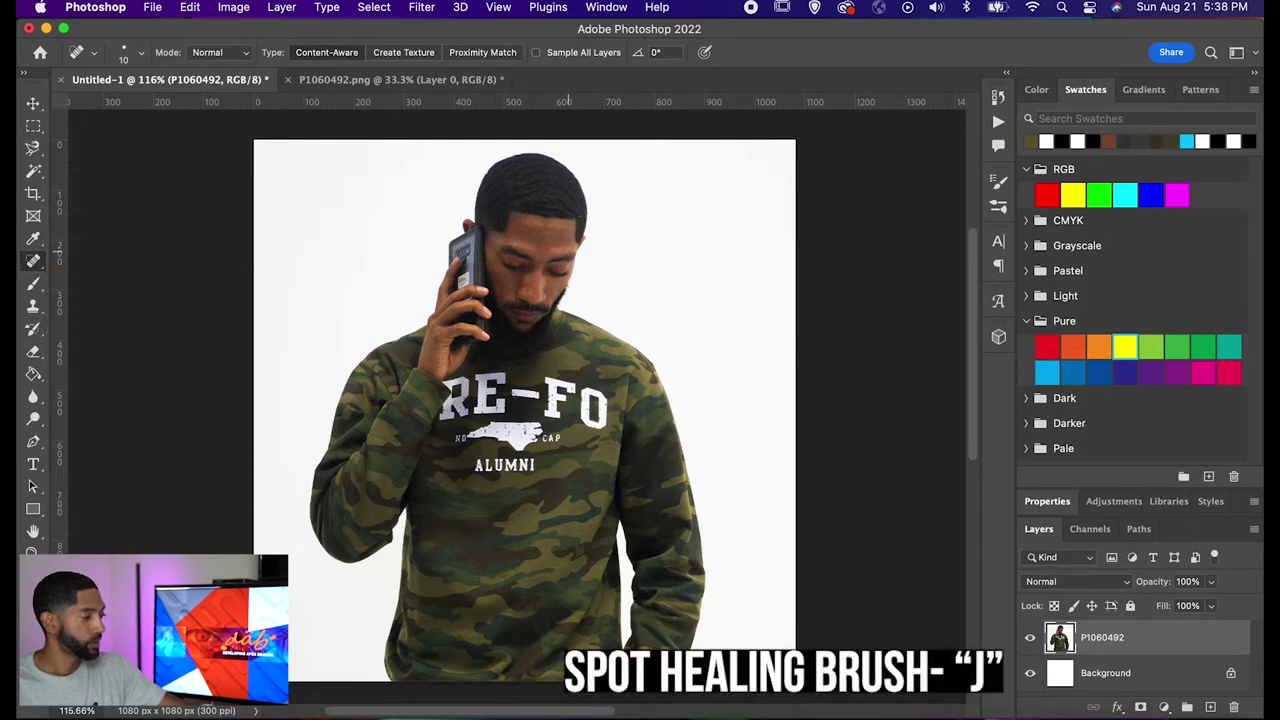
pyautogui.scroll(3, 496, 204)
pyautogui.scroll(10, 570, 253)
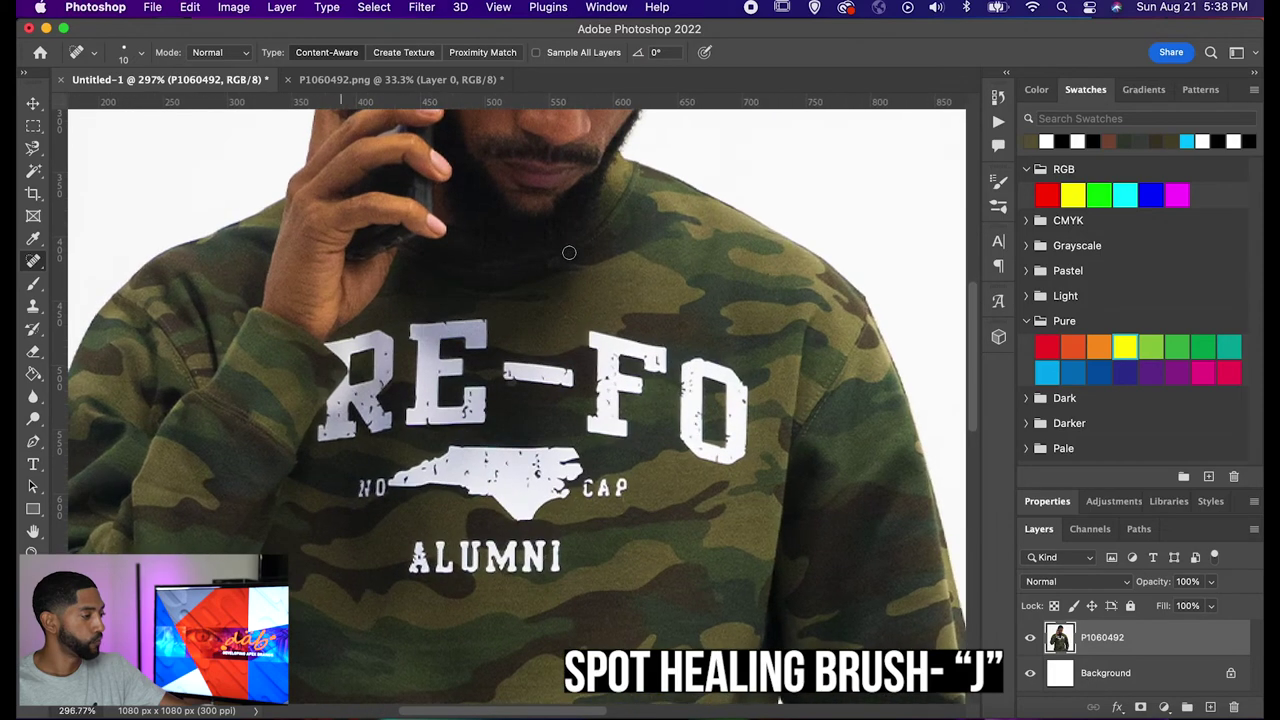
pyautogui.scroll(10, 569, 253)
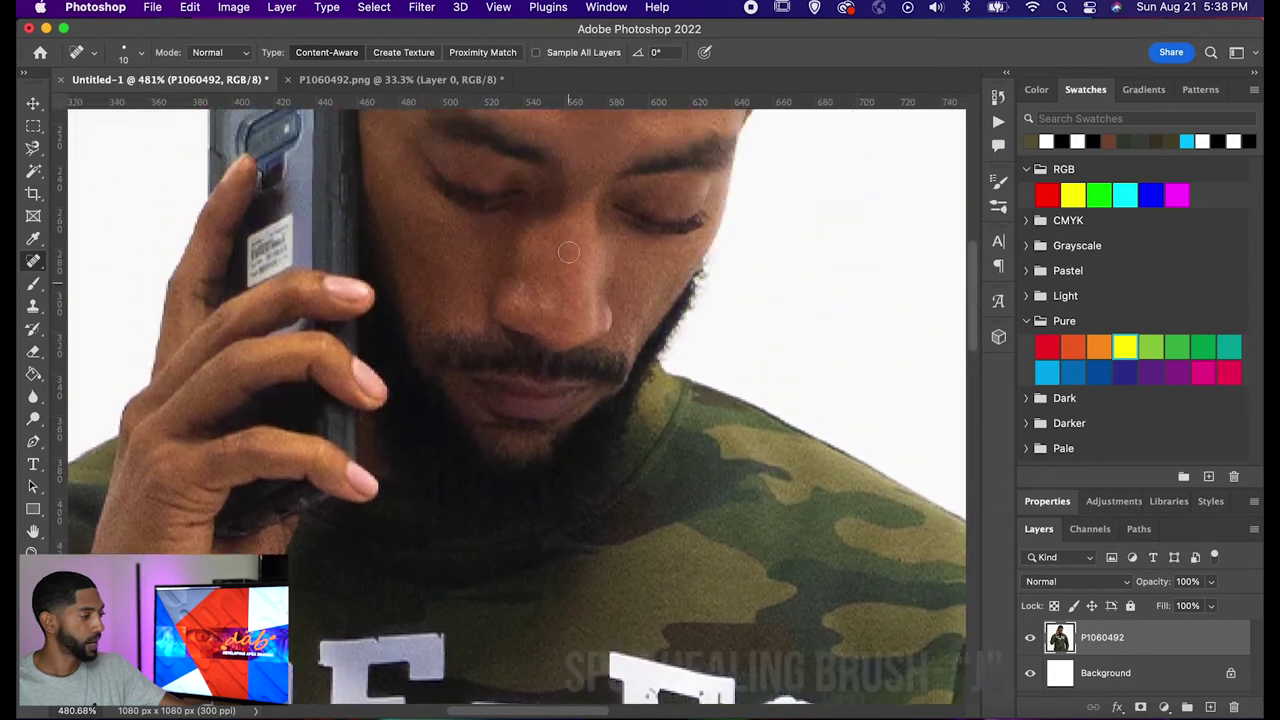
pyautogui.scroll(6, 568, 252)
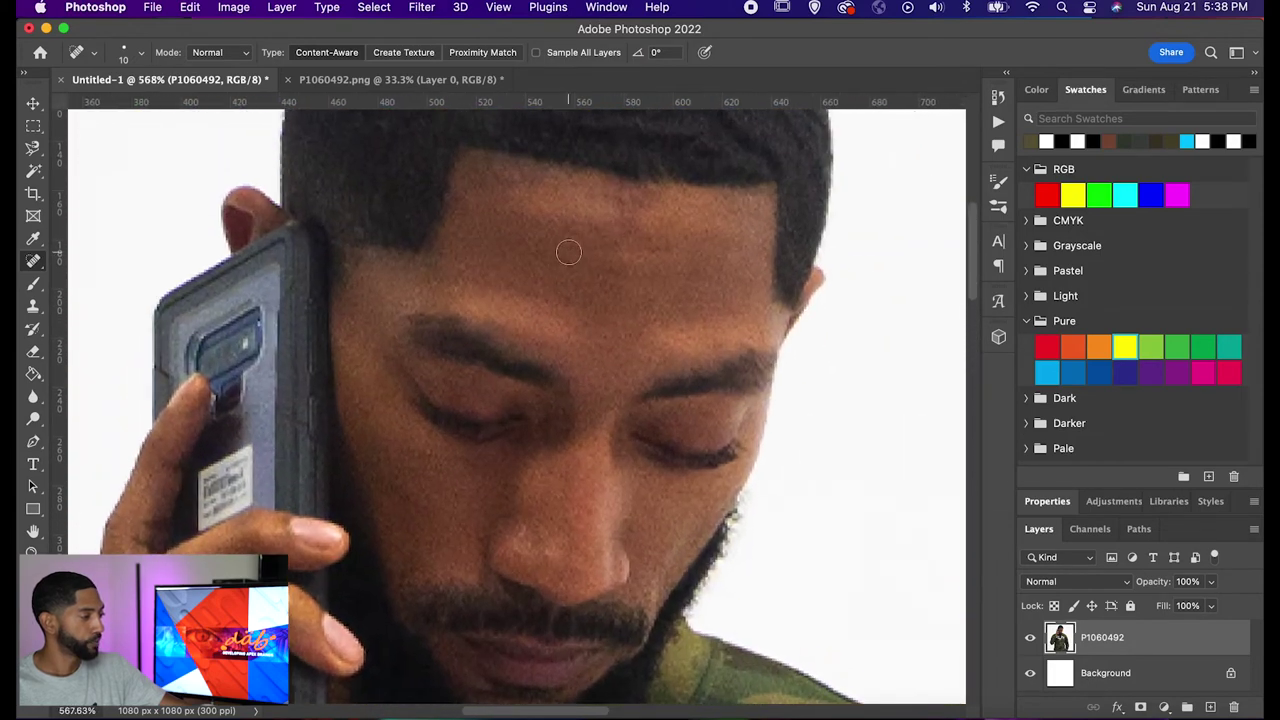
pyautogui.scroll(-10, 568, 253)
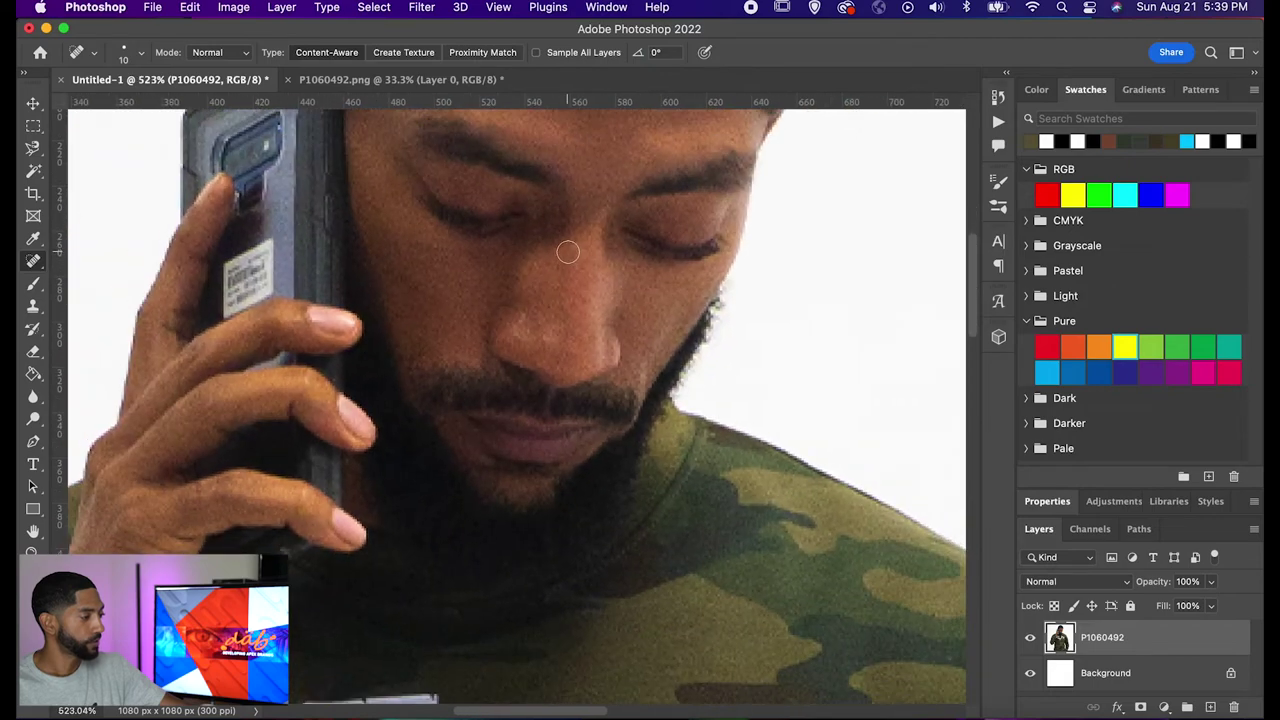
pyautogui.scroll(8, 567, 252)
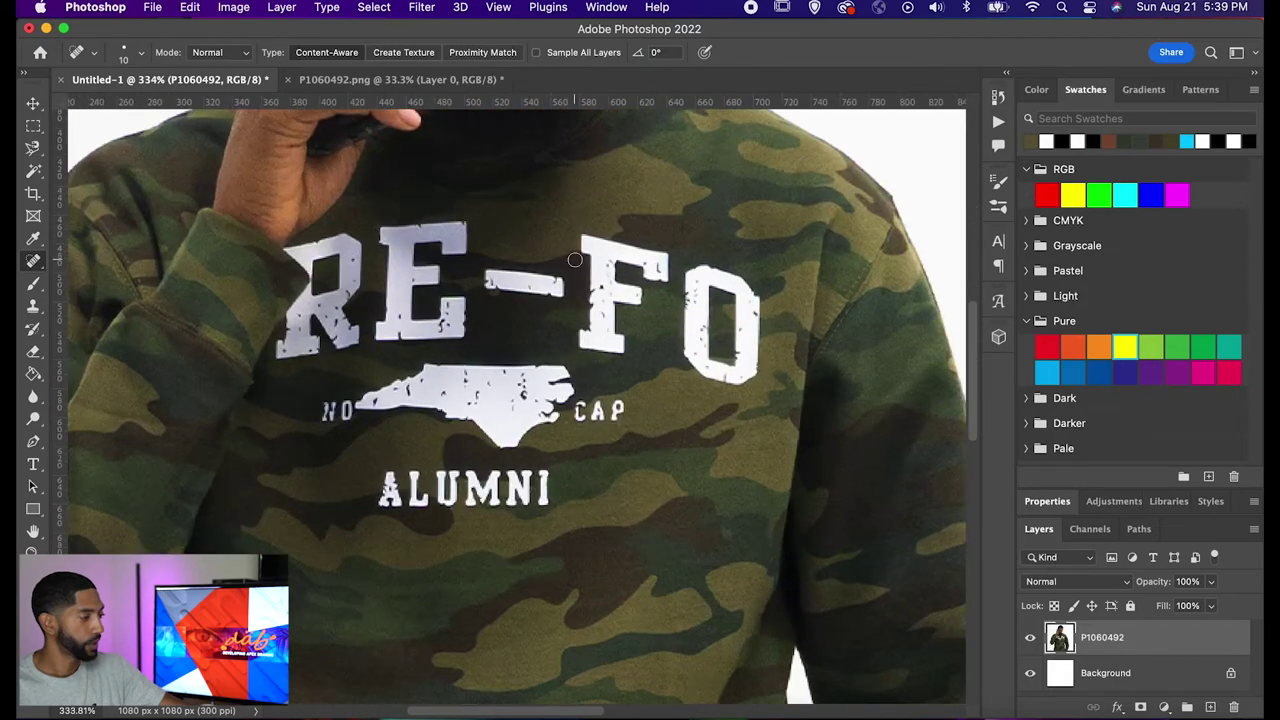
pyautogui.scroll(5, 574, 260)
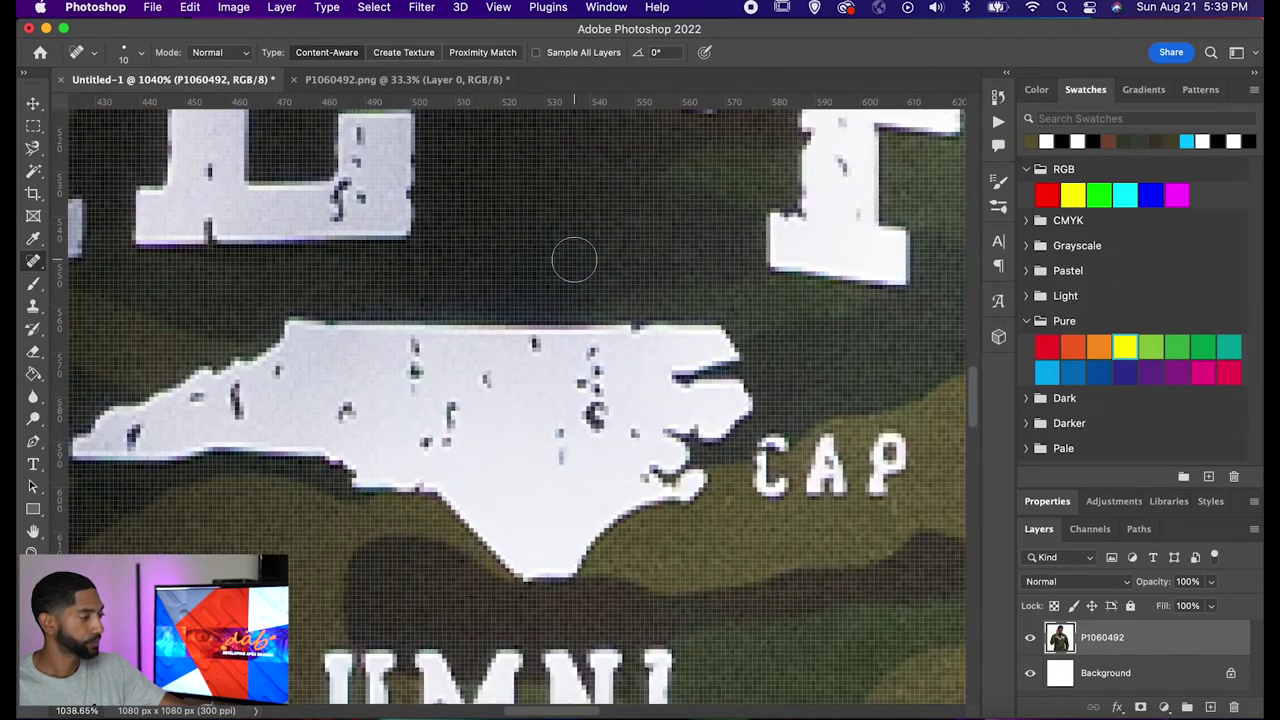
pyautogui.scroll(-3, 512, 254)
pyautogui.hscroll(2, 512, 254)
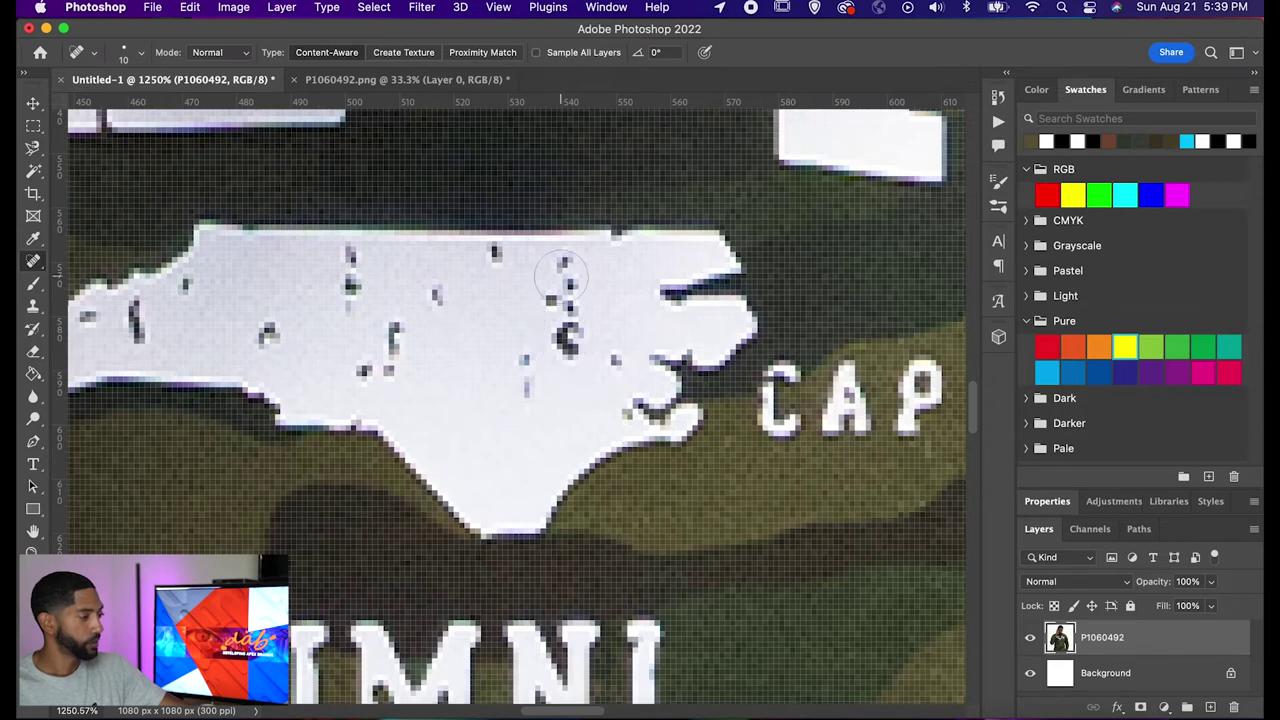
pyautogui.click(566, 341)
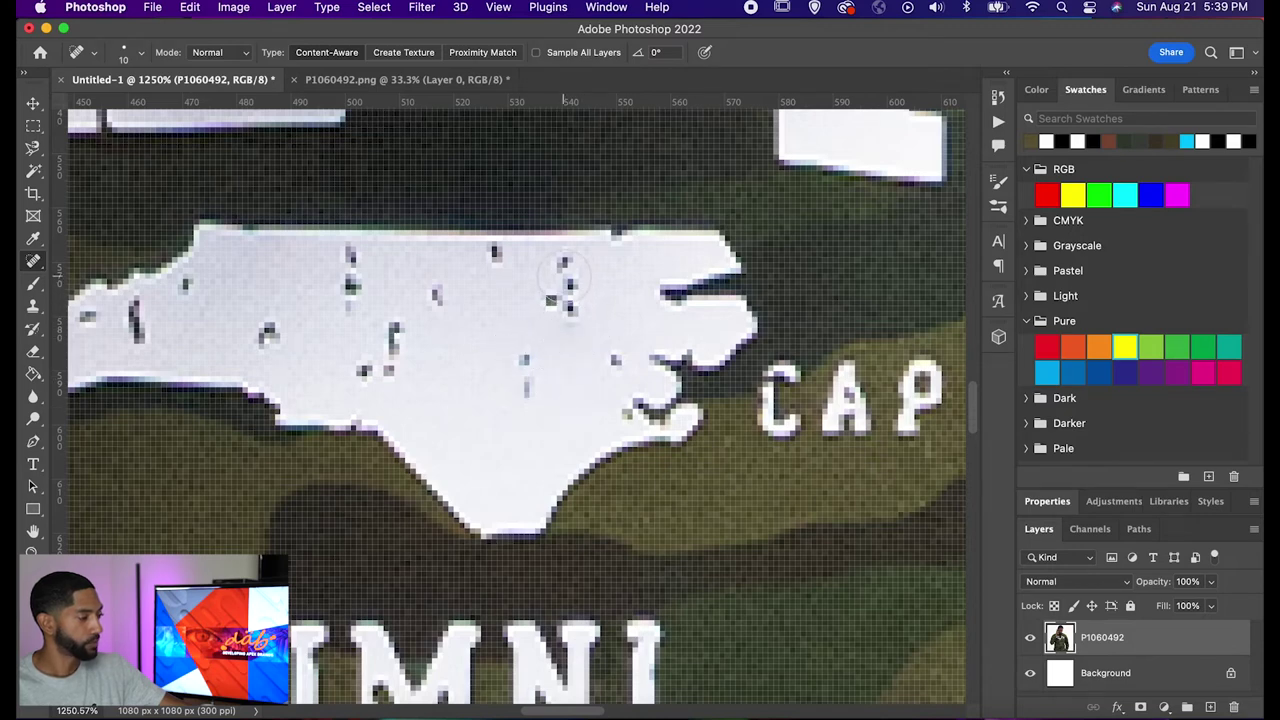
pyautogui.moveTo(565, 278); pyautogui.dragTo(563, 296)
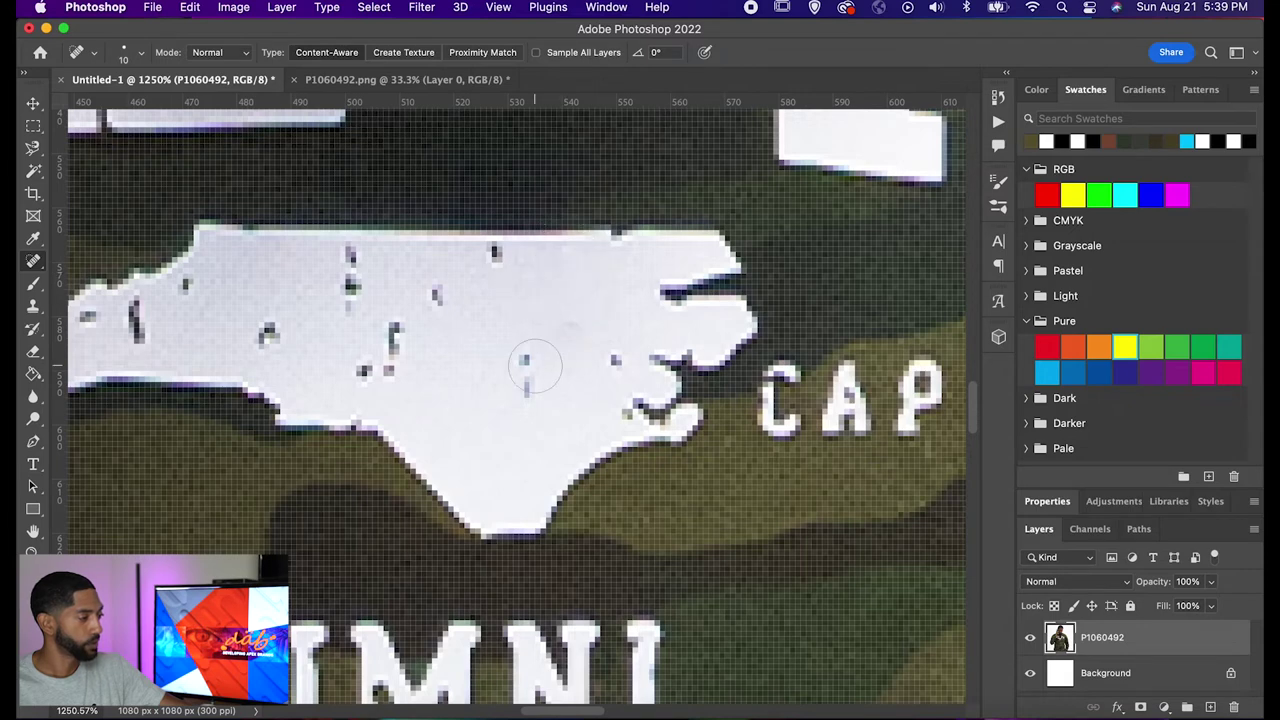
pyautogui.moveTo(535, 366); pyautogui.dragTo(535, 385)
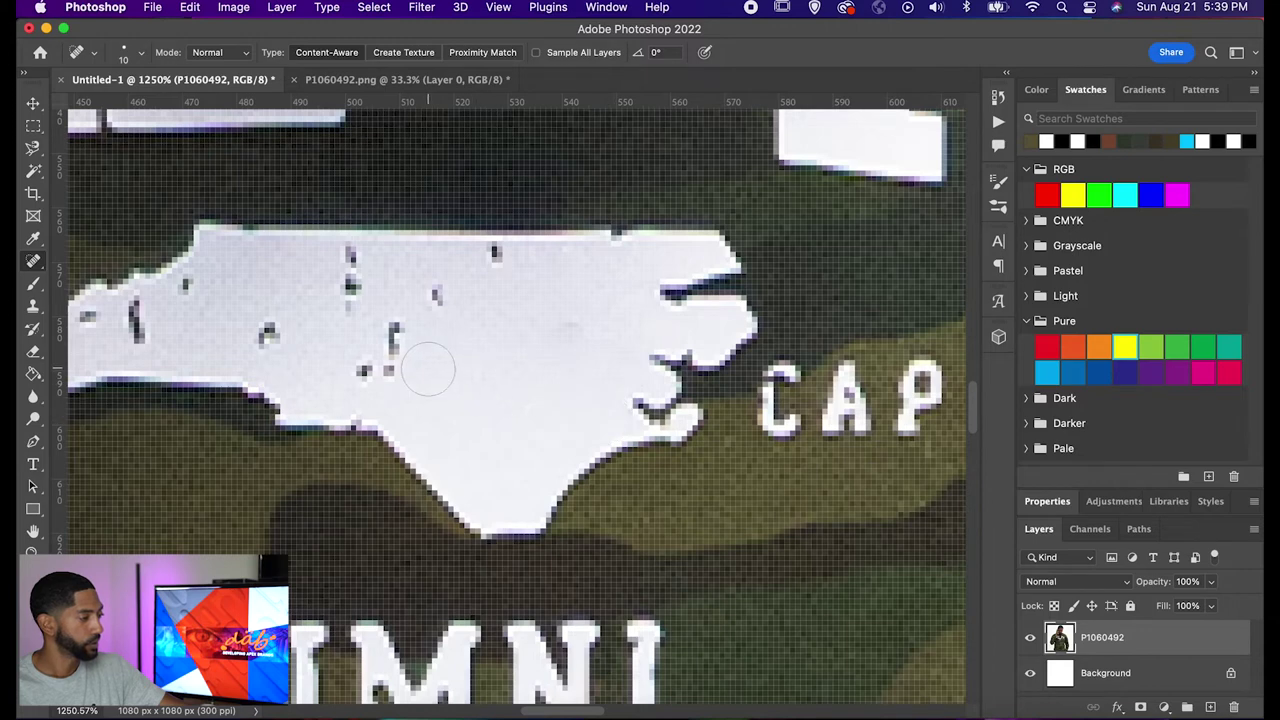
# Heal the dark specks across the middle and upper part of the white state graphic
pyautogui.click(393, 377)
pyautogui.click(361, 371)
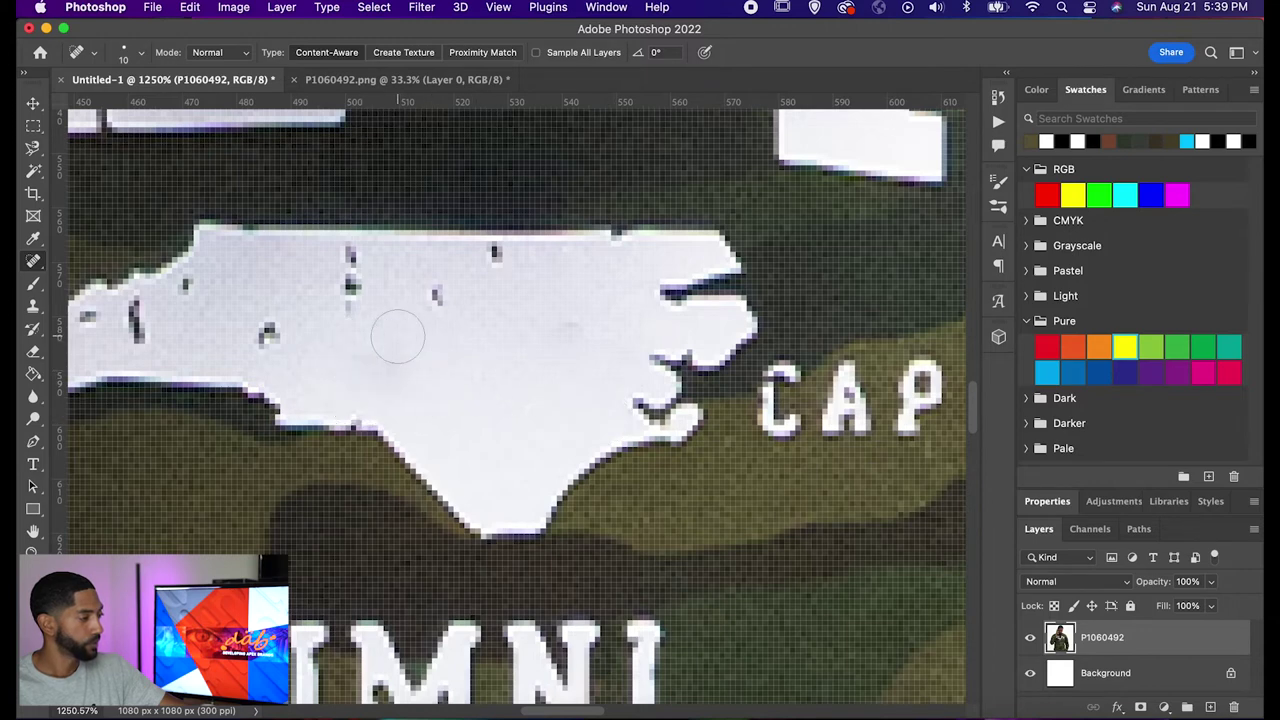
pyautogui.click(447, 291)
pyautogui.click(494, 260)
pyautogui.click(351, 293)
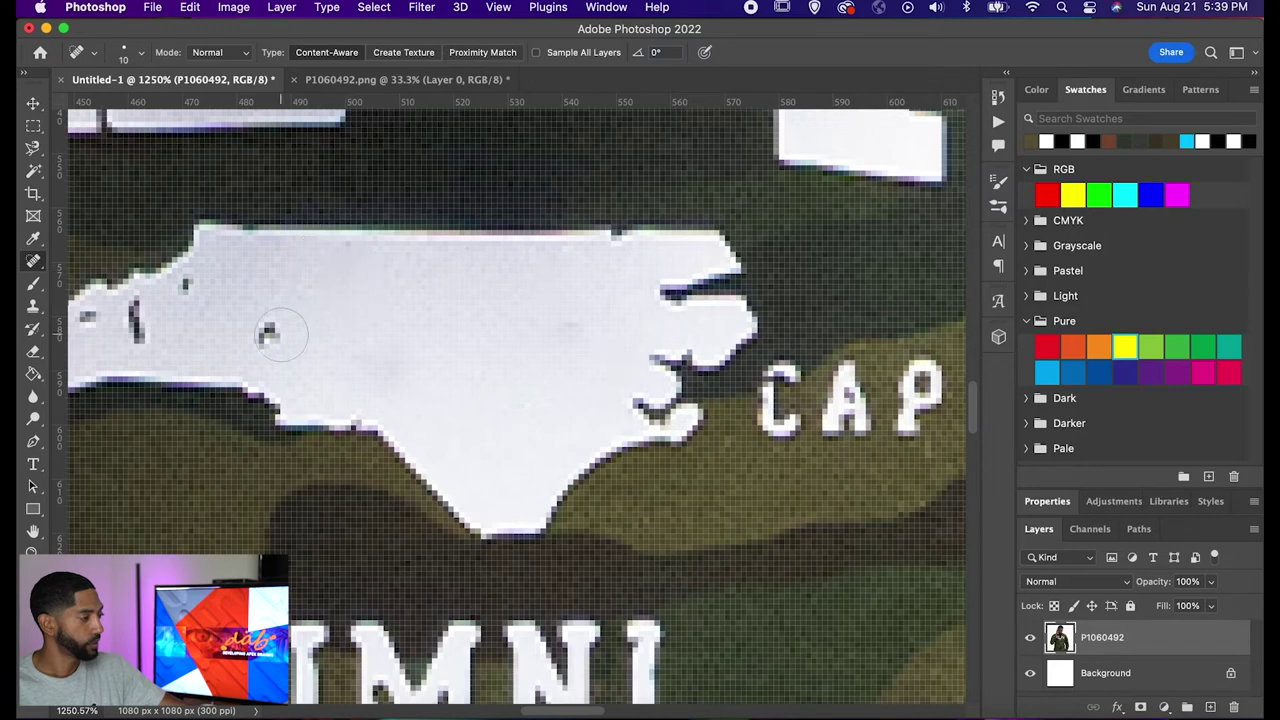
# Heal the larger specks in the narrowing part of the state graphic toward the NO lettering and check the whole print
pyautogui.click(277, 339)
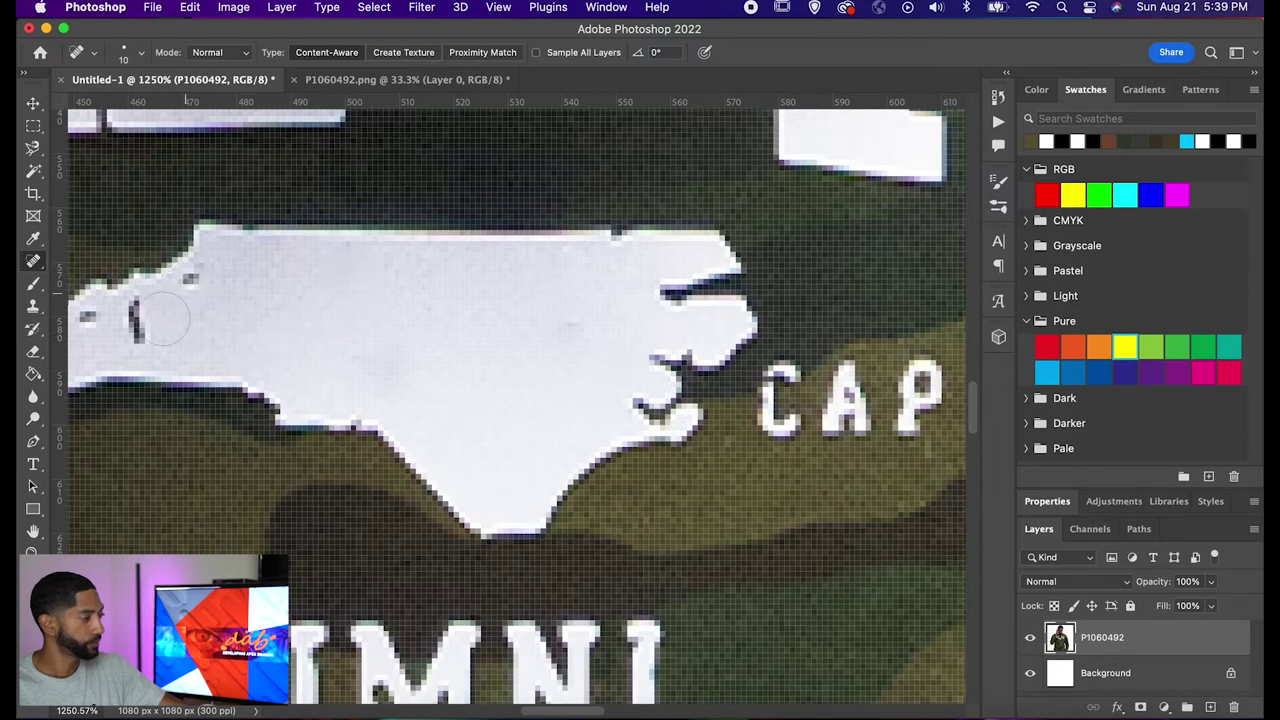
pyautogui.press(']')
pyautogui.moveTo(143, 314); pyautogui.dragTo(143, 330)
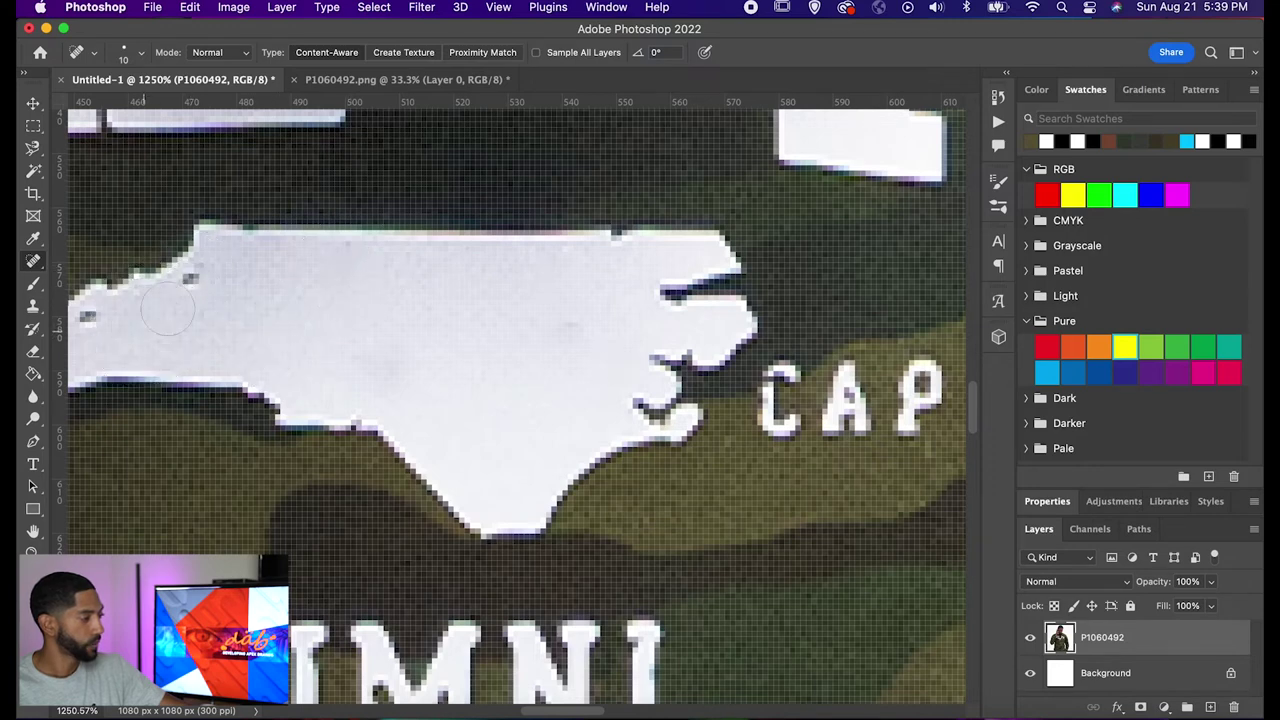
pyautogui.moveTo(186, 286); pyautogui.dragTo(205, 287)
pyautogui.scroll(-3, 177, 220)
pyautogui.scroll(-1, 155, 207)
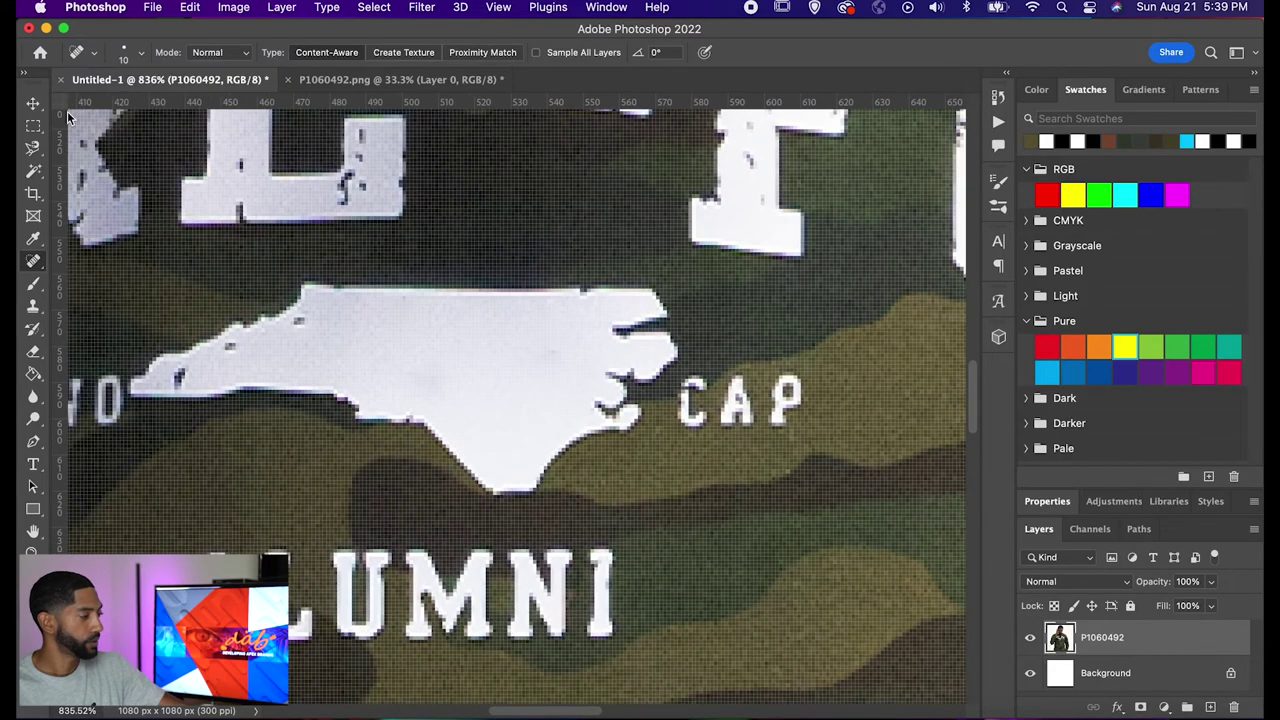
pyautogui.scroll(-1, 340, 340)
pyautogui.scroll(-5, 340, 340)
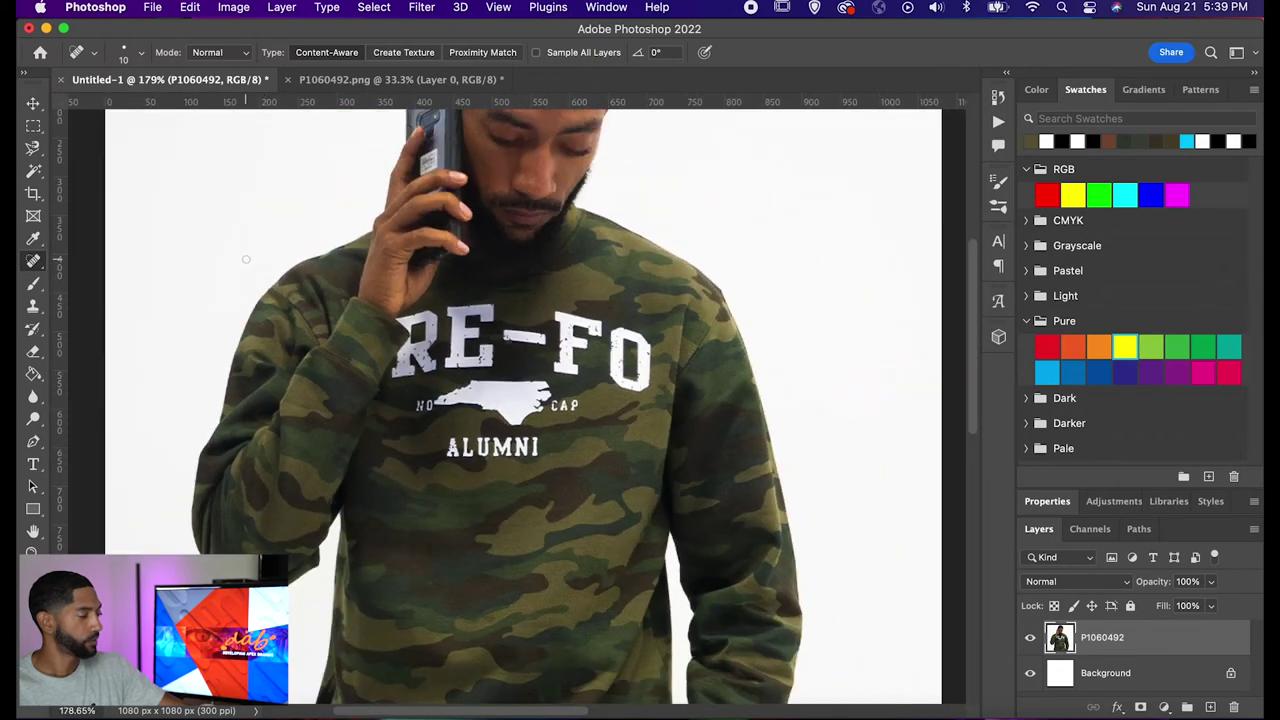
pyautogui.scroll(5, 493, 428)
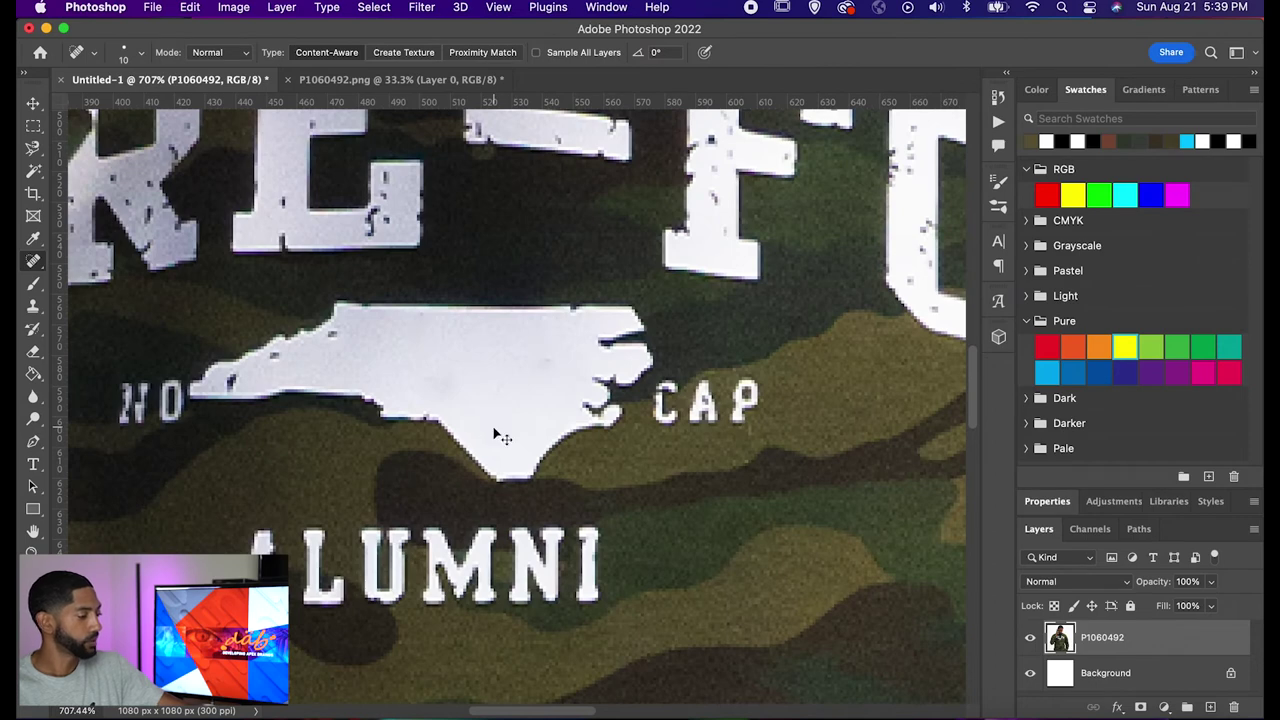
# Undo all the healing strokes on the state graphic and view the whole sweatshirt again
pyautogui.press('super+z')
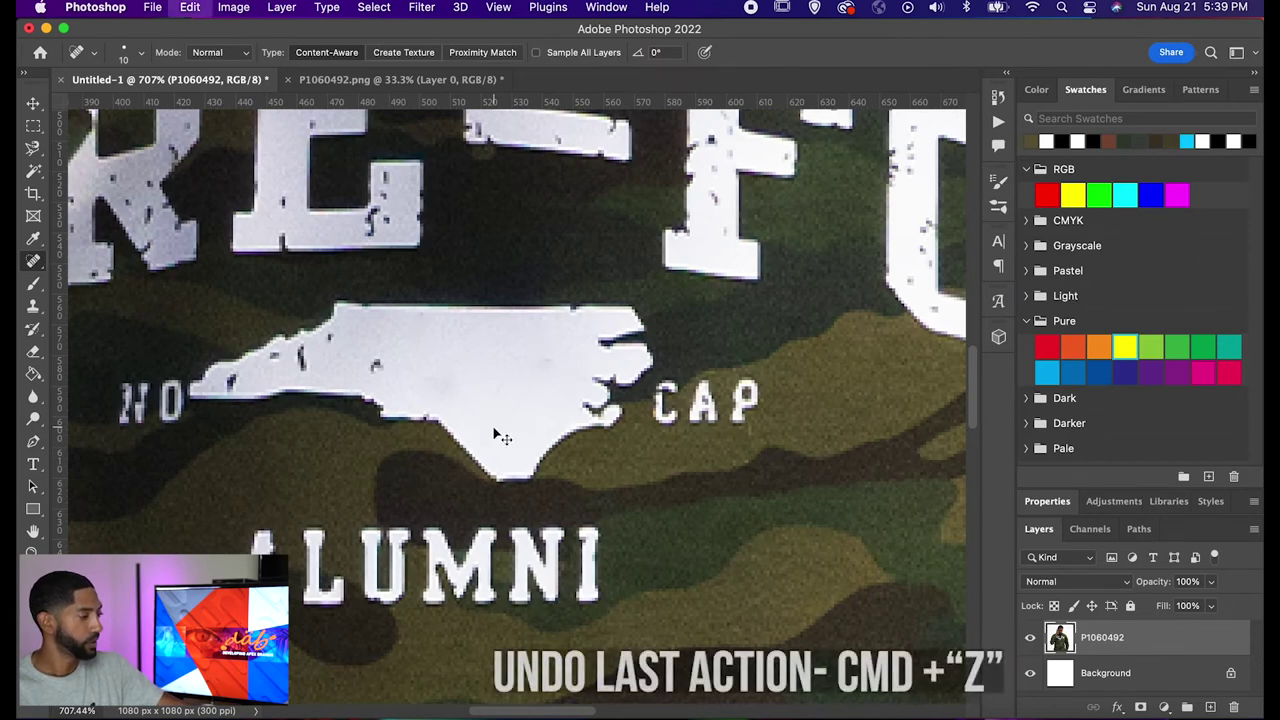
pyautogui.press('super+z')
pyautogui.press('super+z')
pyautogui.press('super+z')
pyautogui.press('super+z')
pyautogui.press('super+z')
pyautogui.press('super+z')
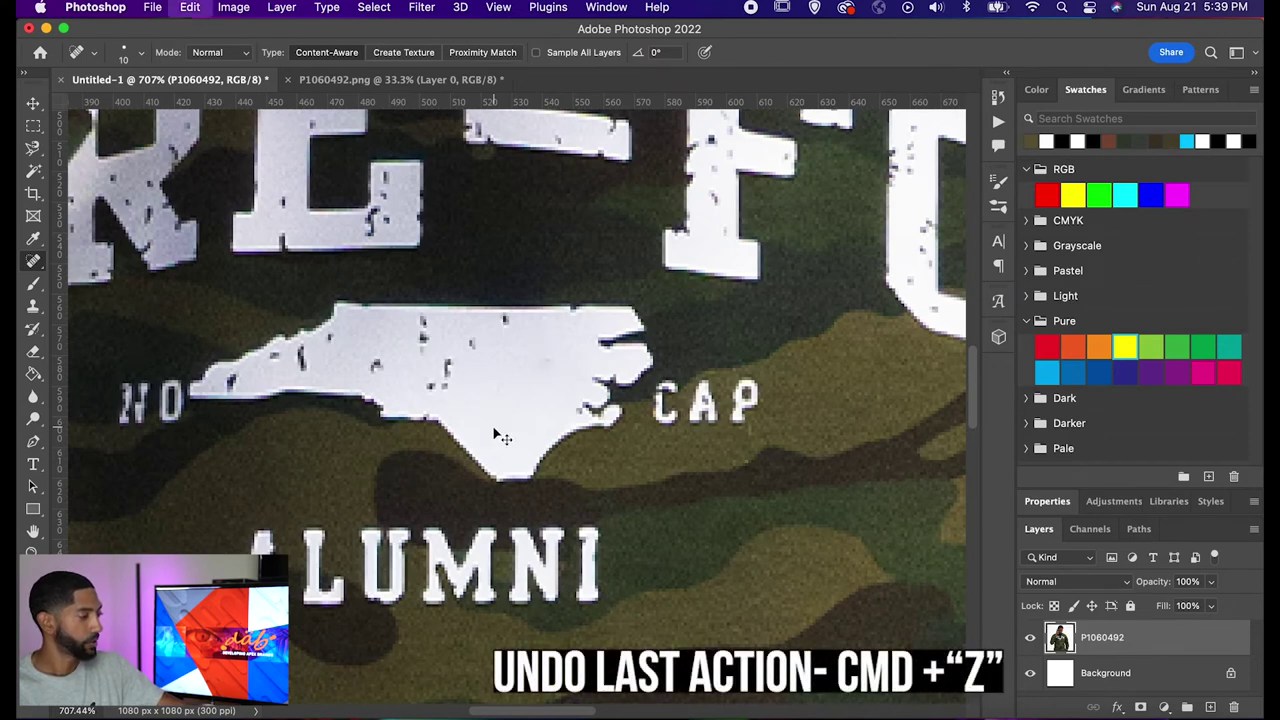
pyautogui.press('super+z')
pyautogui.press('super+z')
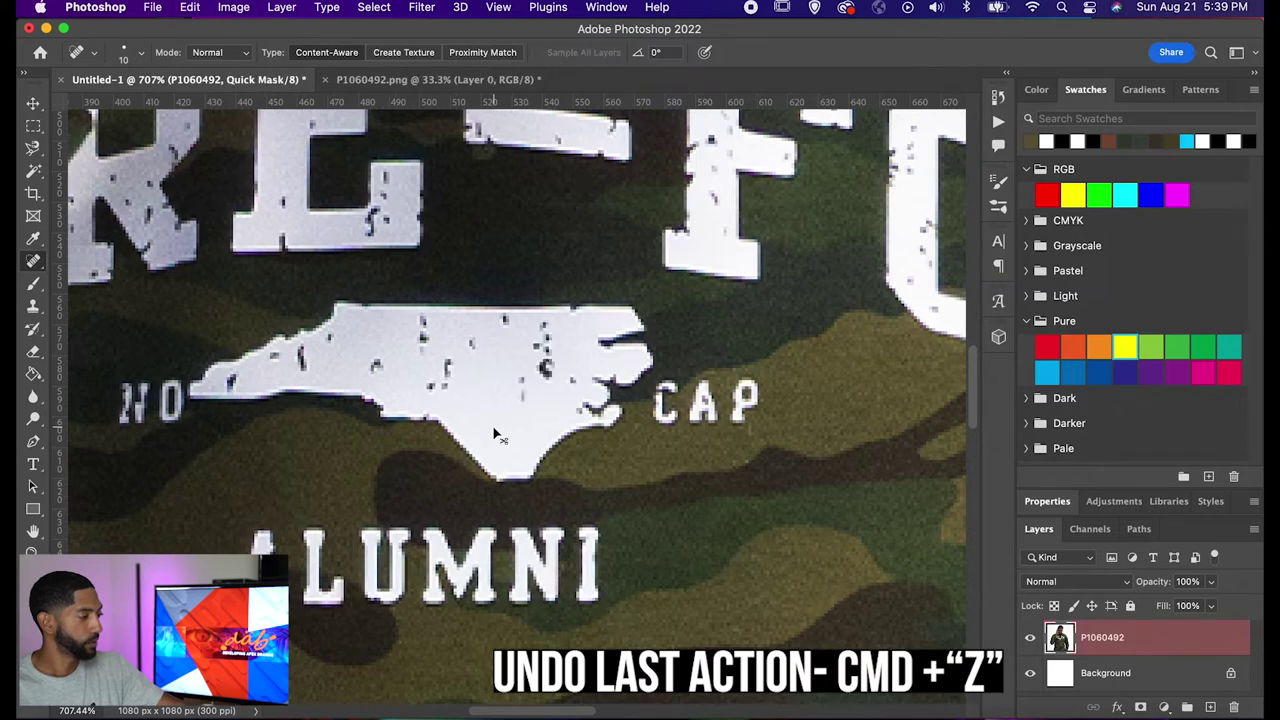
pyautogui.press('super+z')
pyautogui.scroll(-10, 492, 425)
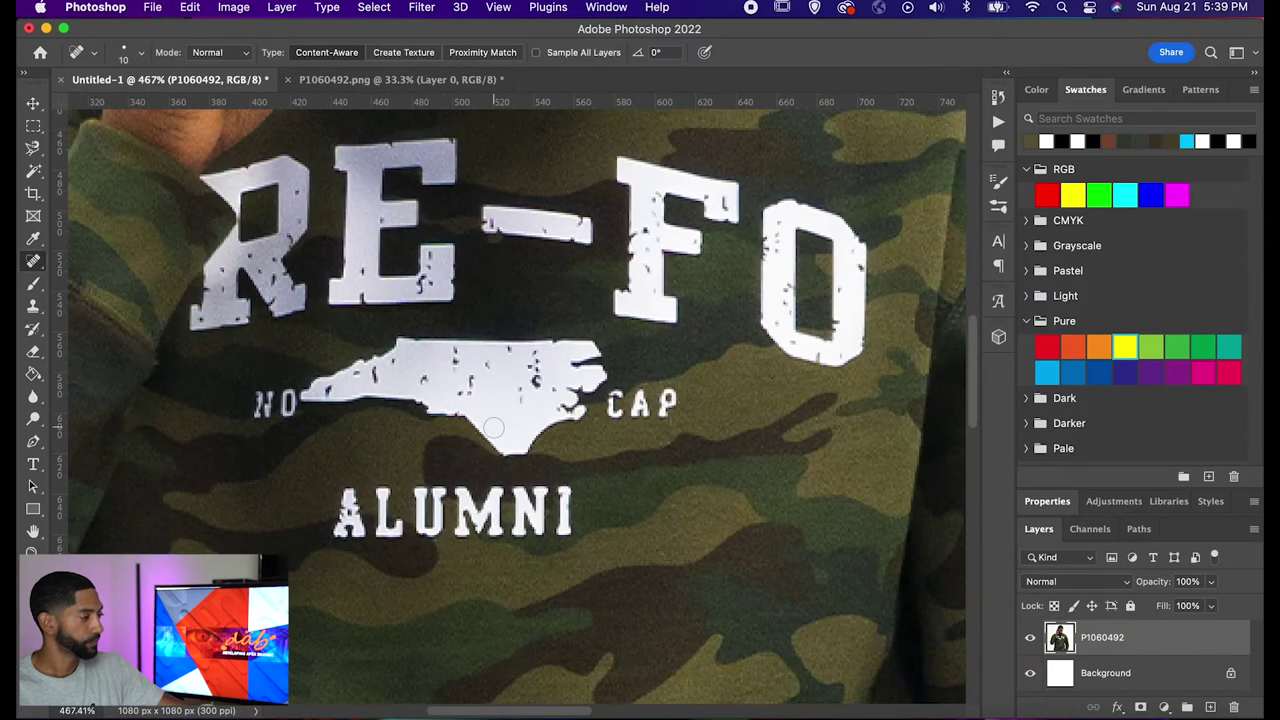
pyautogui.scroll(-3, 437, 371)
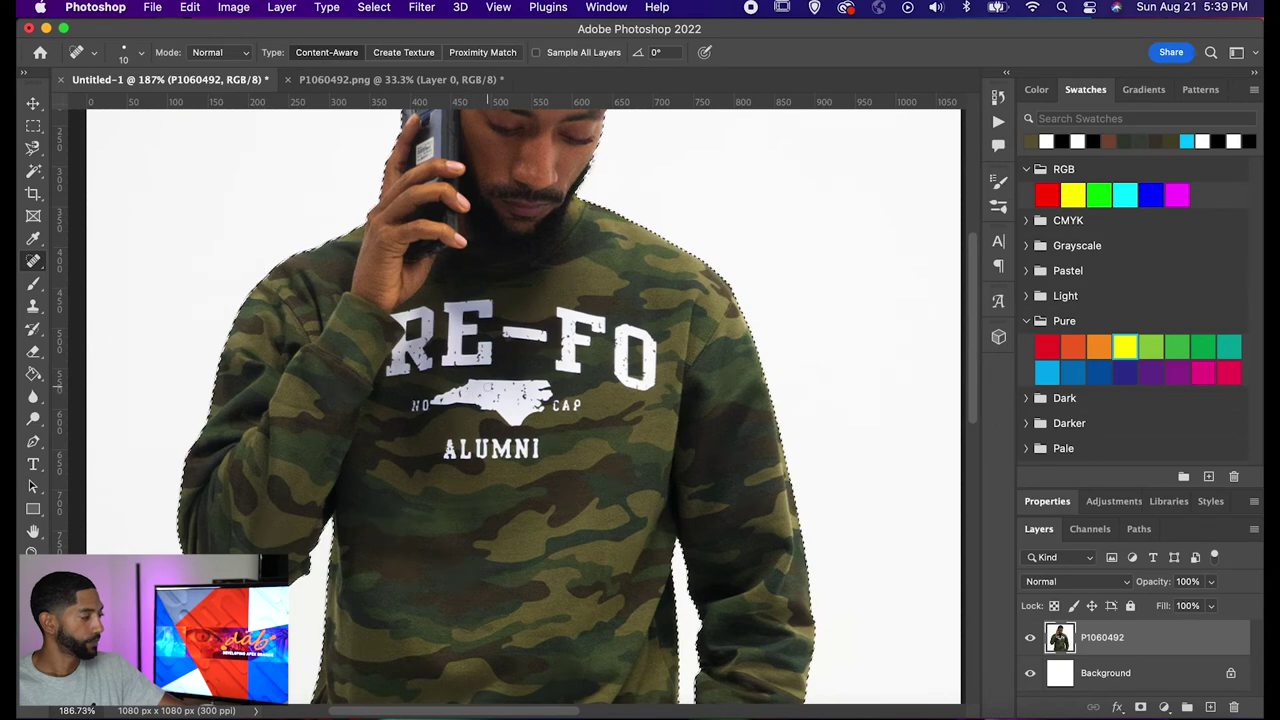
pyautogui.scroll(4, 437, 371)
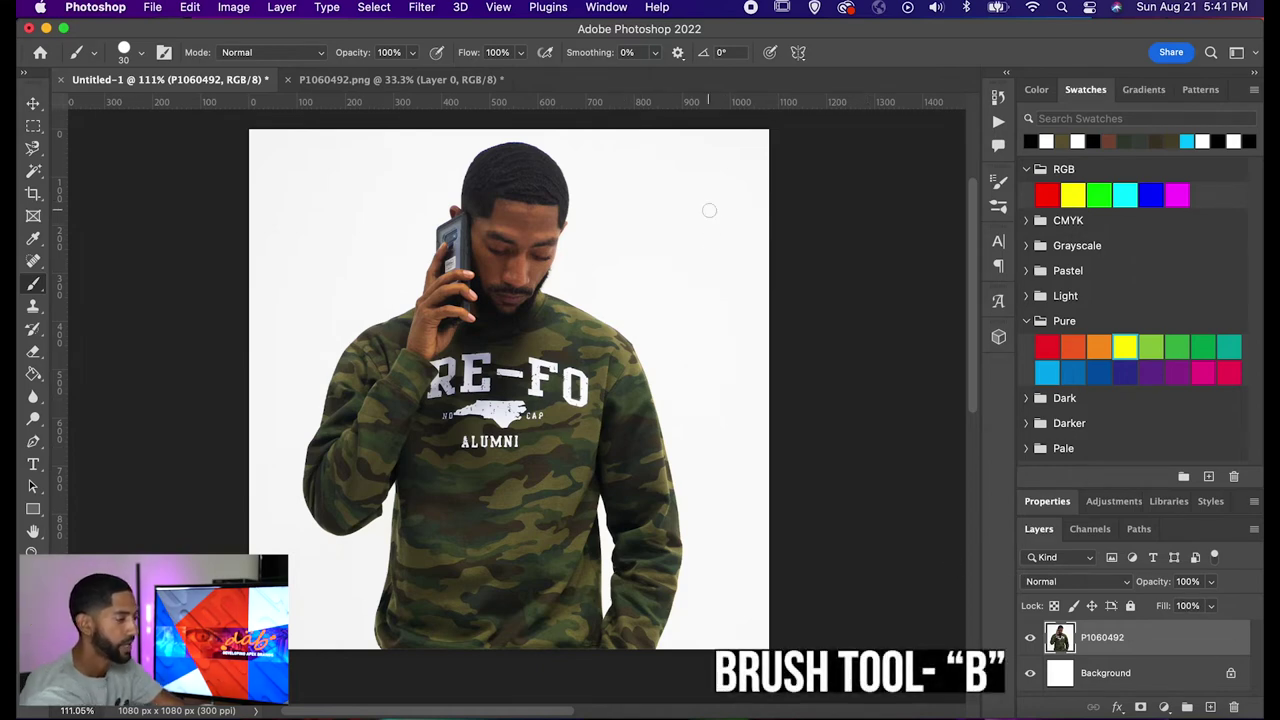
# Enlarge the hard brush to 80 px, paint a wavy black stroke on the white background beside the man, and undo it
pyautogui.press(']')
pyautogui.press(']')
pyautogui.press(']')
pyautogui.press(']')
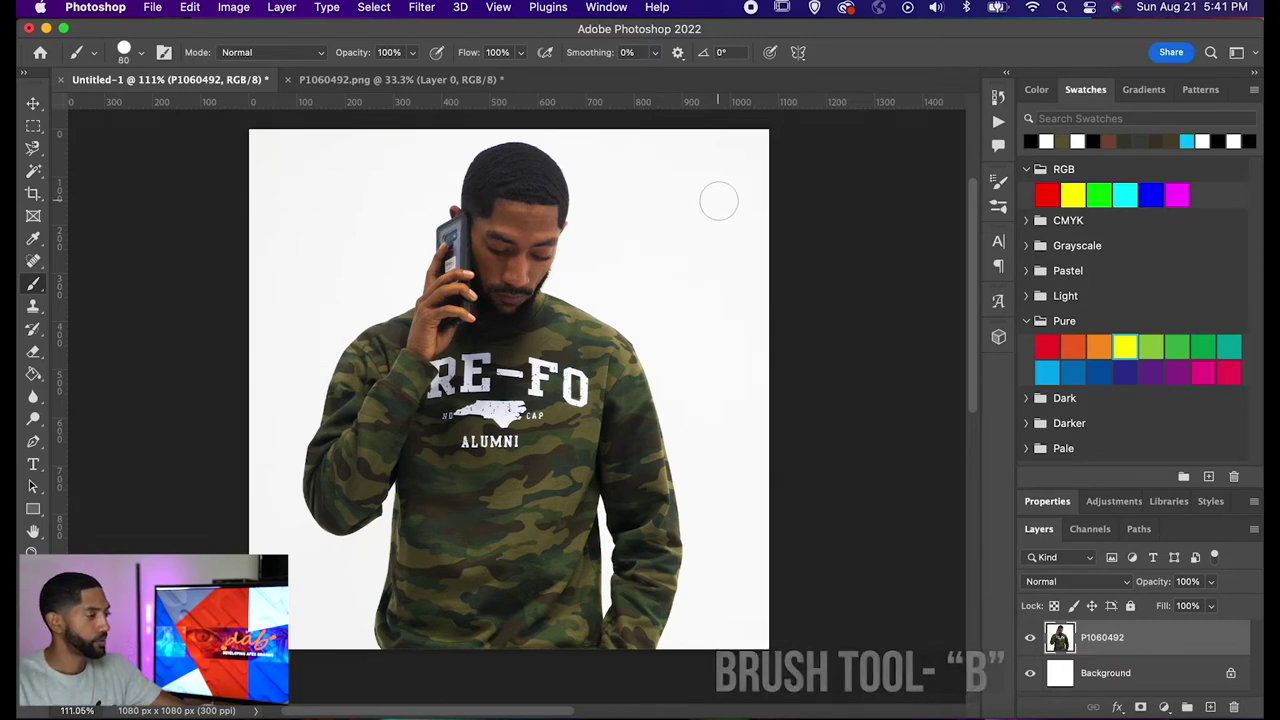
pyautogui.moveTo(717, 200)
pyautogui.mouseDown()
pyautogui.moveTo(676, 232)
pyautogui.moveTo(740, 317)
pyautogui.moveTo(742, 464)
pyautogui.mouseUp()
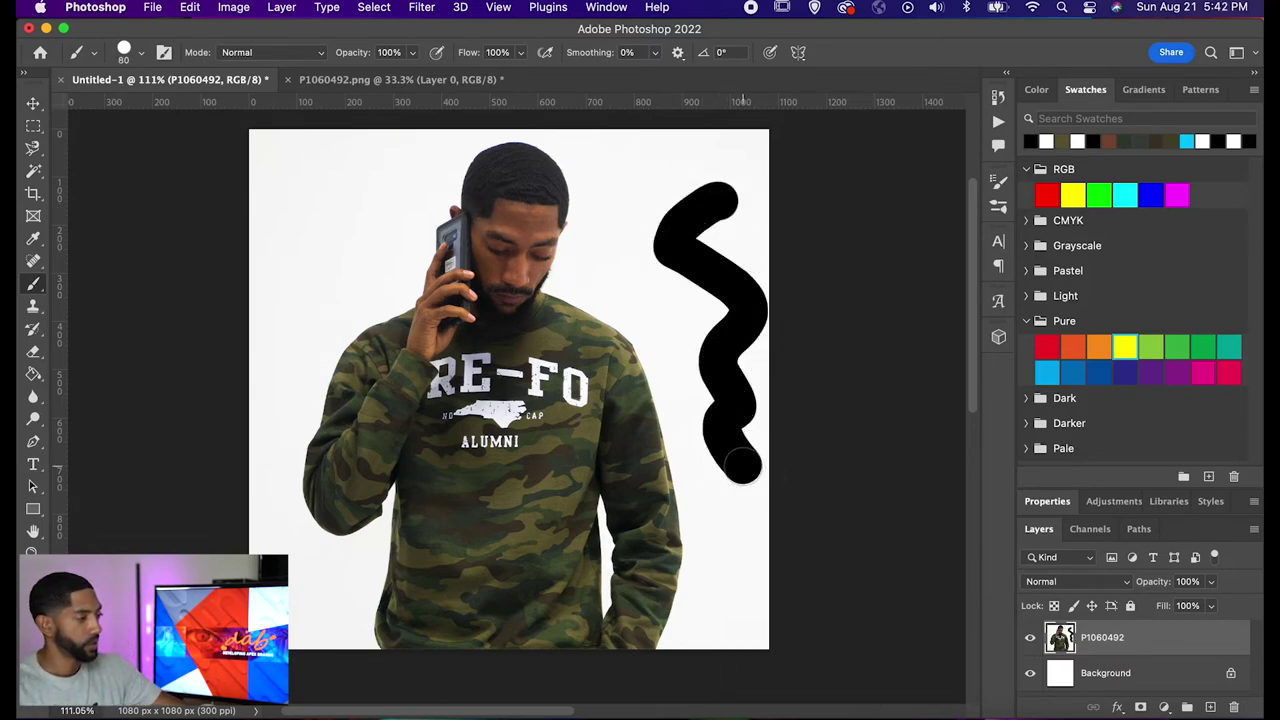
pyautogui.press('super+z')
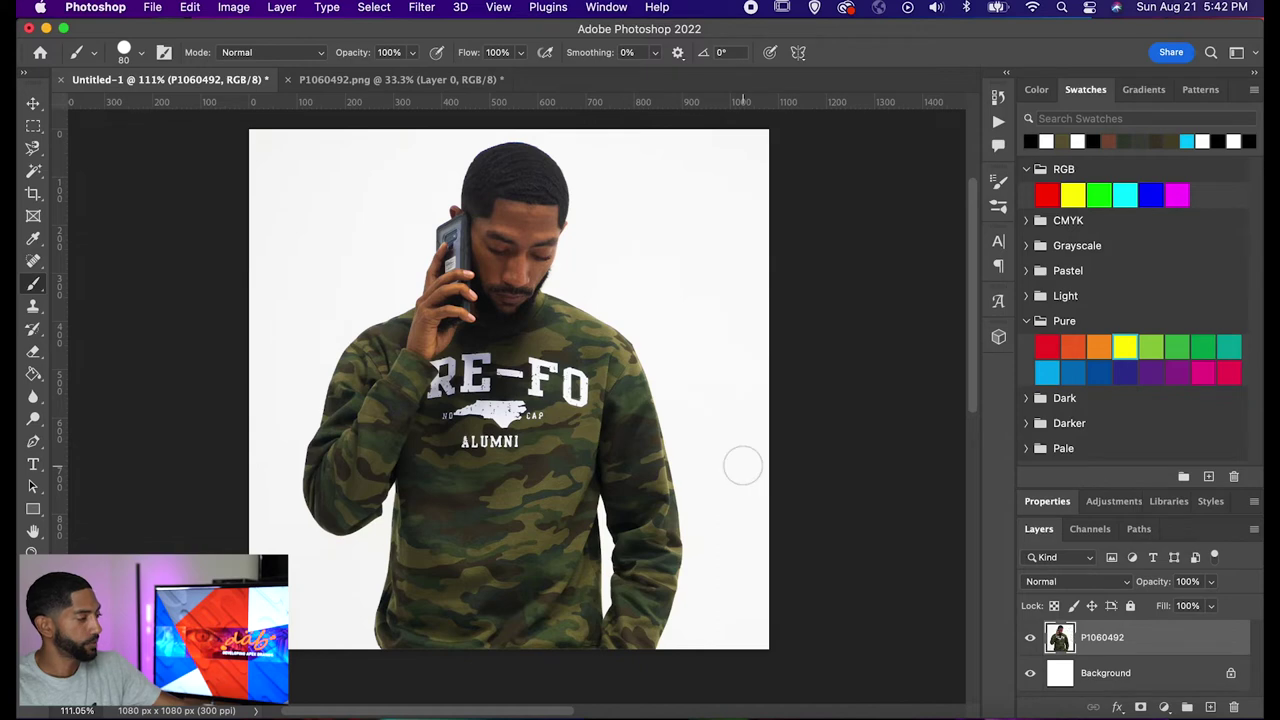
# Switch the brush to the Soft Round preset, paint a wavy black stroke on the white background beside the man, and undo it
pyautogui.click(139, 57)
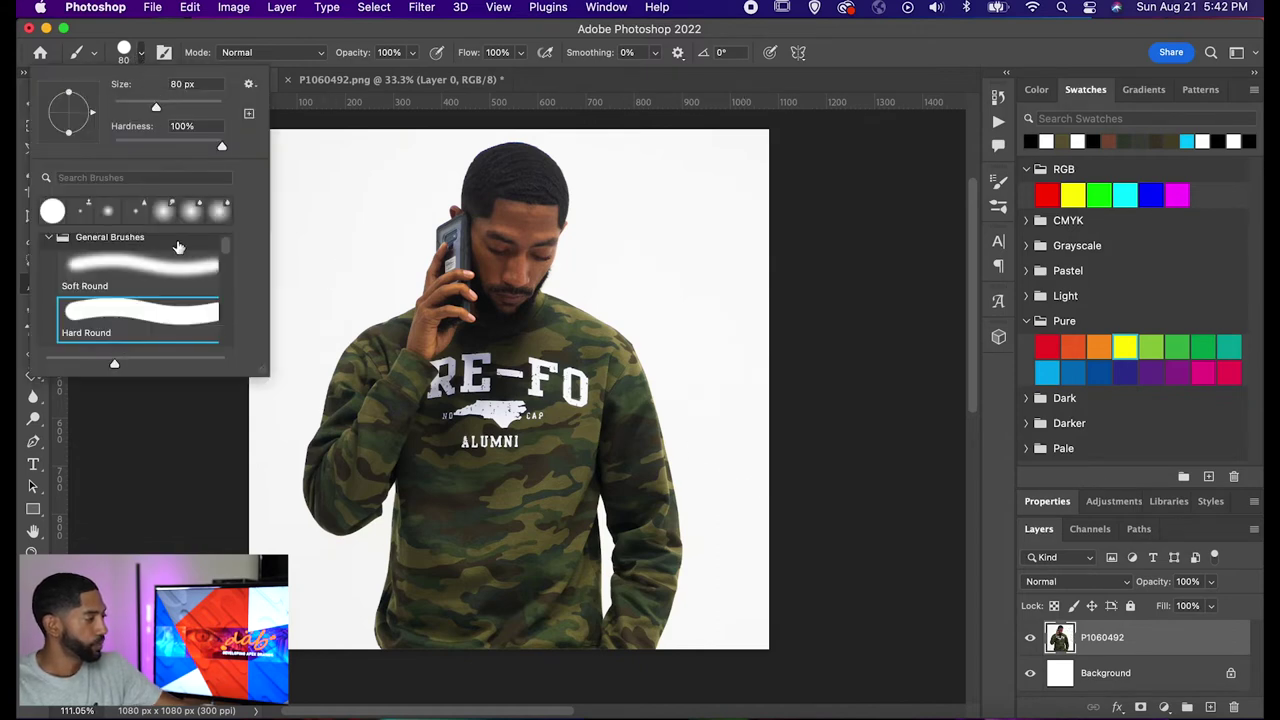
pyautogui.scroll(-3, 180, 278)
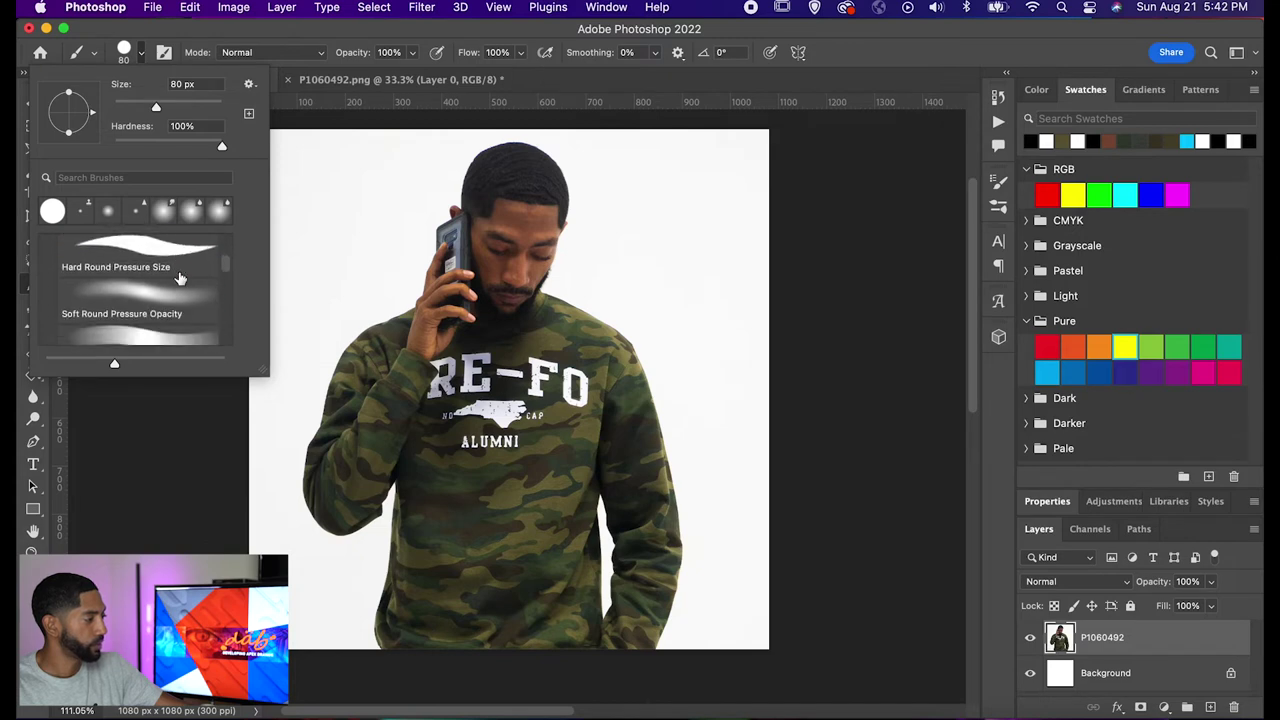
pyautogui.scroll(4, 180, 278)
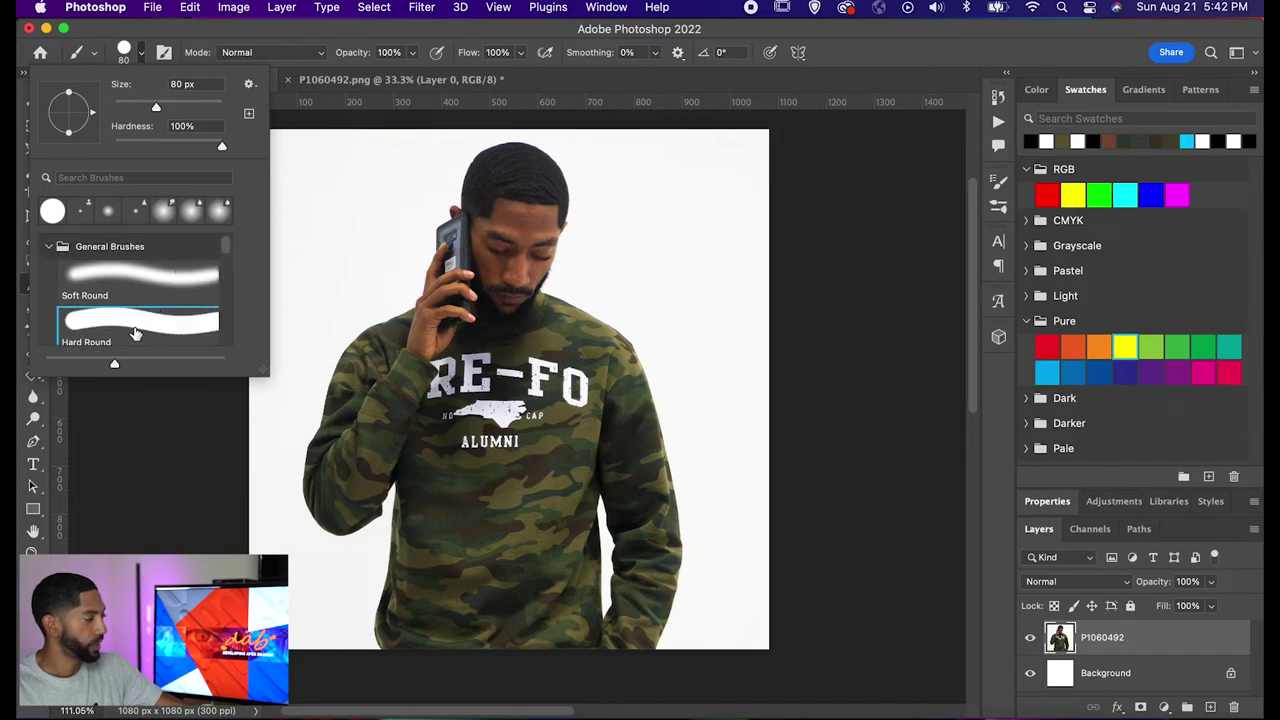
pyautogui.click(99, 277)
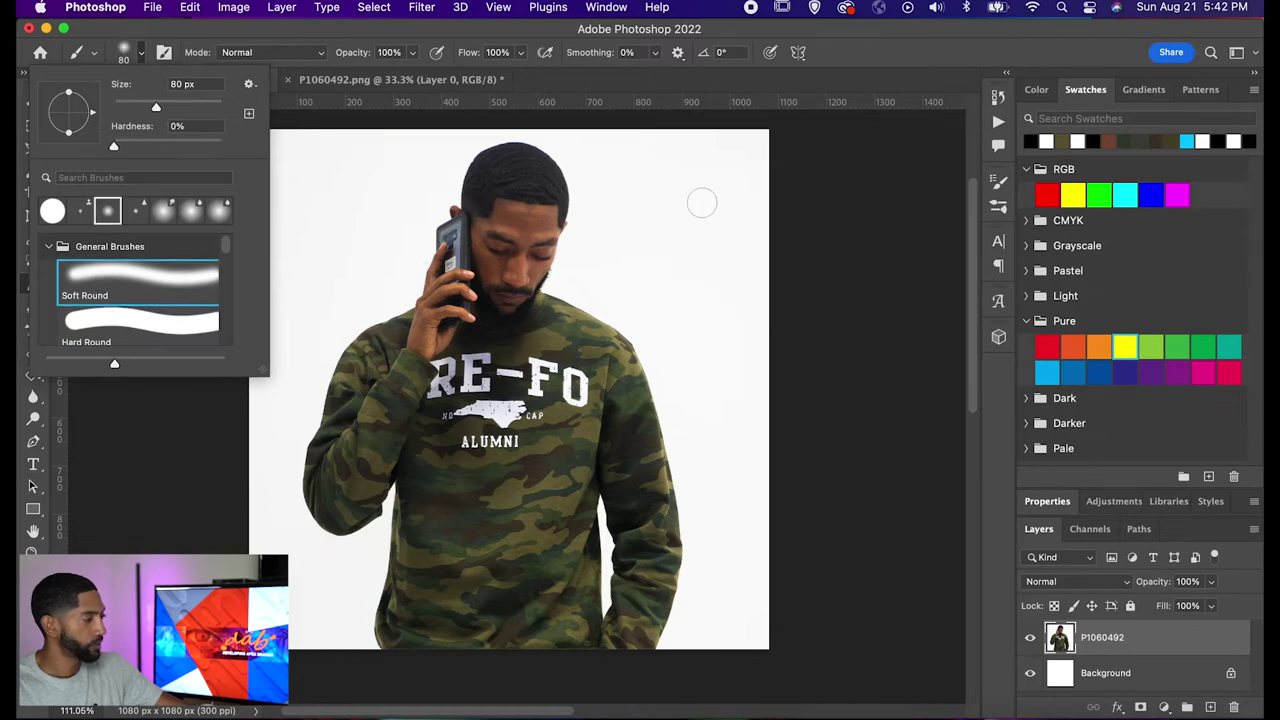
pyautogui.moveTo(702, 200)
pyautogui.mouseDown()
pyautogui.moveTo(691, 278)
pyautogui.moveTo(723, 324)
pyautogui.moveTo(716, 375)
pyautogui.moveTo(740, 423)
pyautogui.mouseUp()
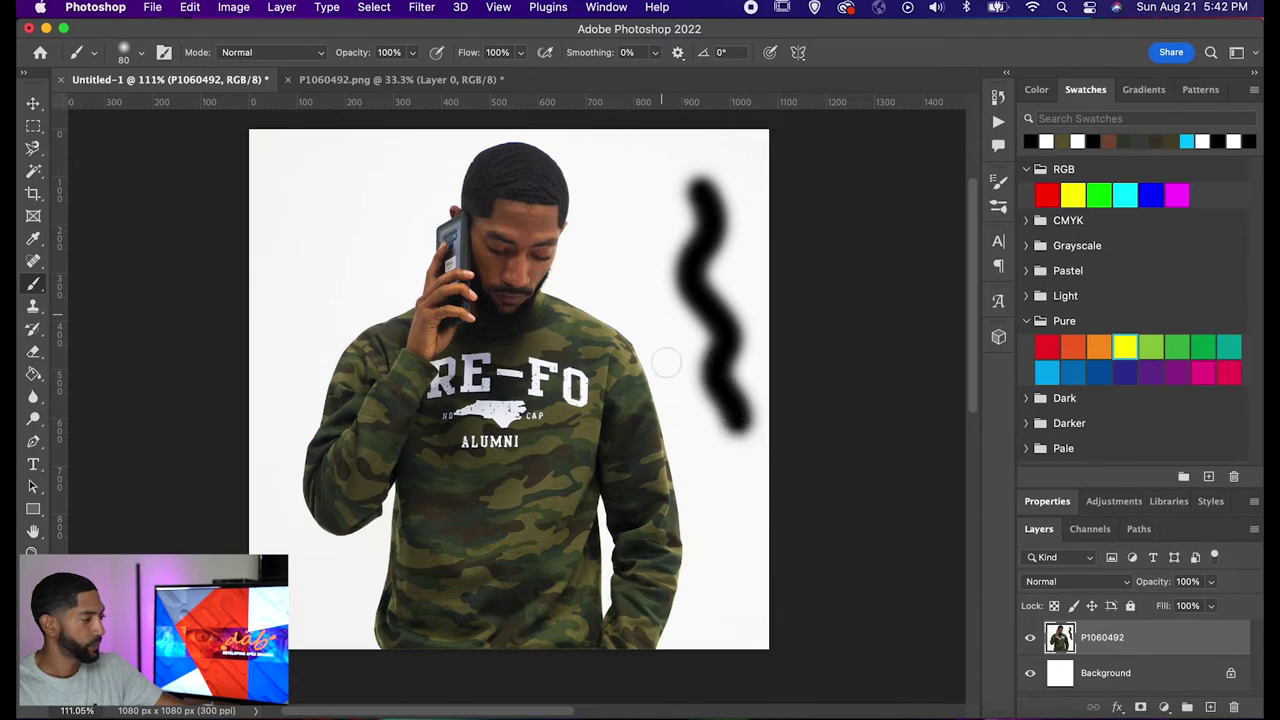
pyautogui.press('super+z')
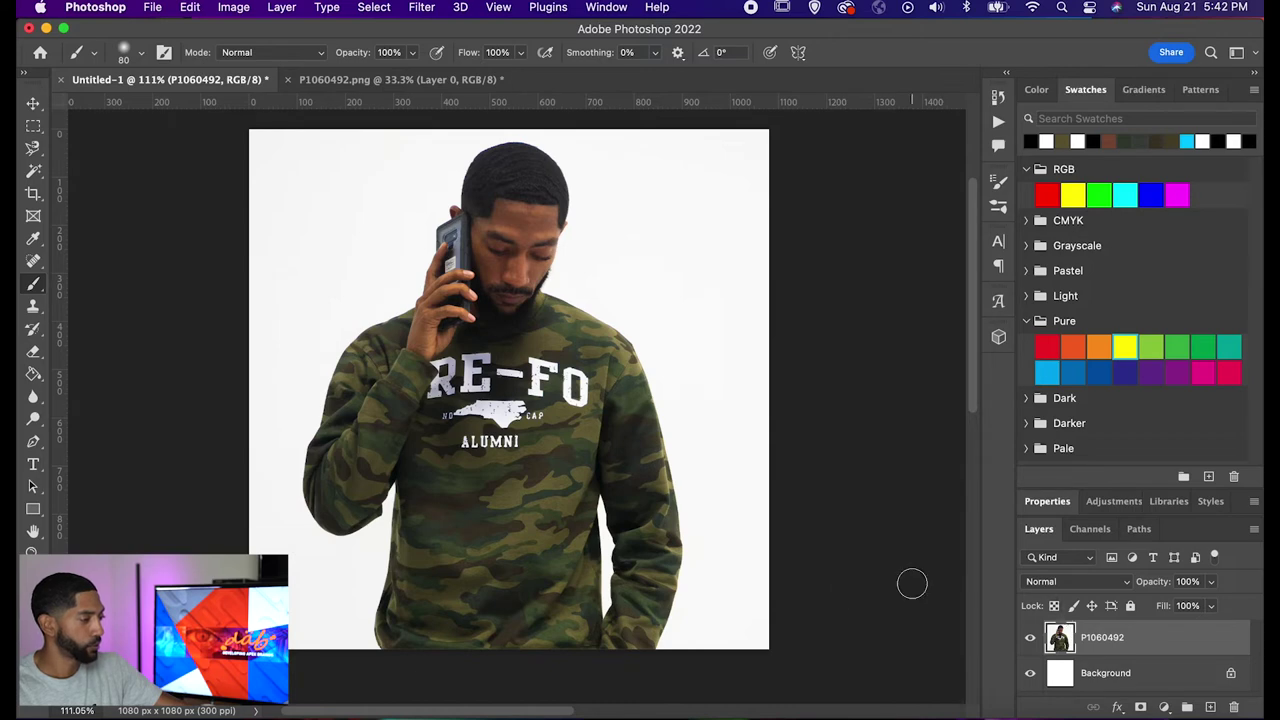
# Select the man in the photo with the Select Subject quick action
pyautogui.click(1048, 502)
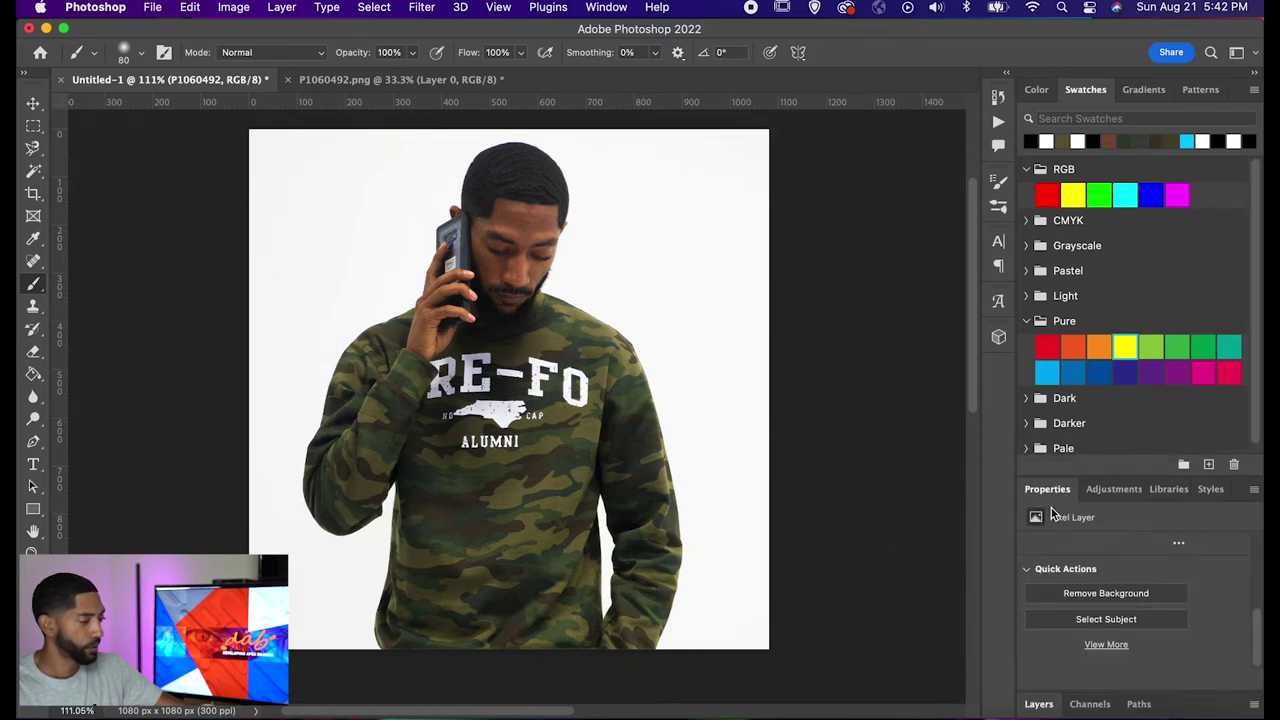
pyautogui.click(1093, 624)
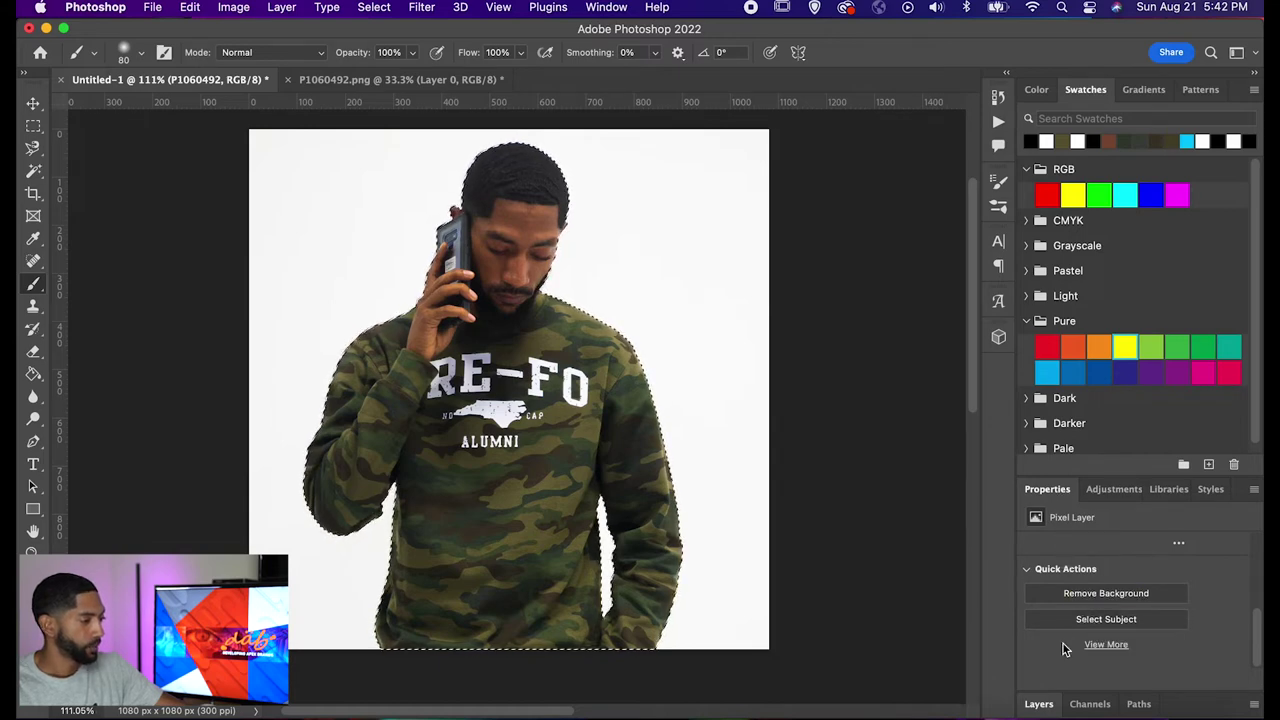
# Copy the selected man to a new layer and hide the original P1060492 photo layer
pyautogui.click(1038, 704)
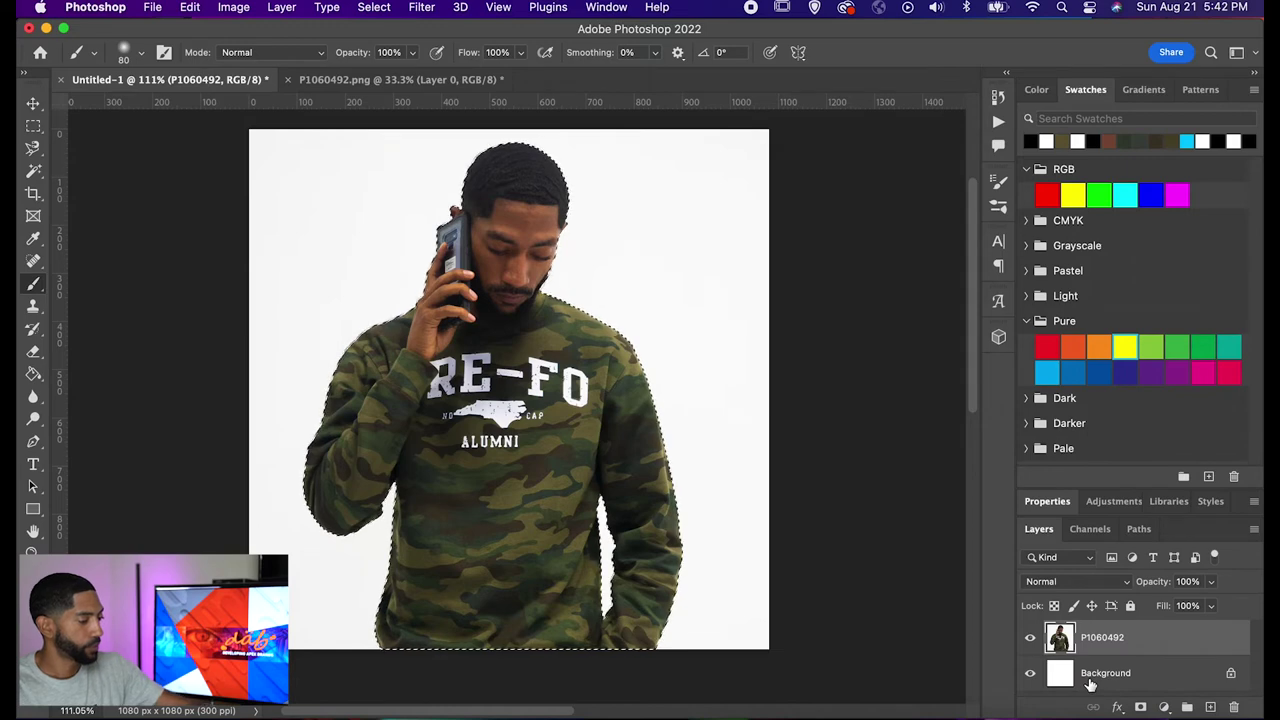
pyautogui.press('super+j')
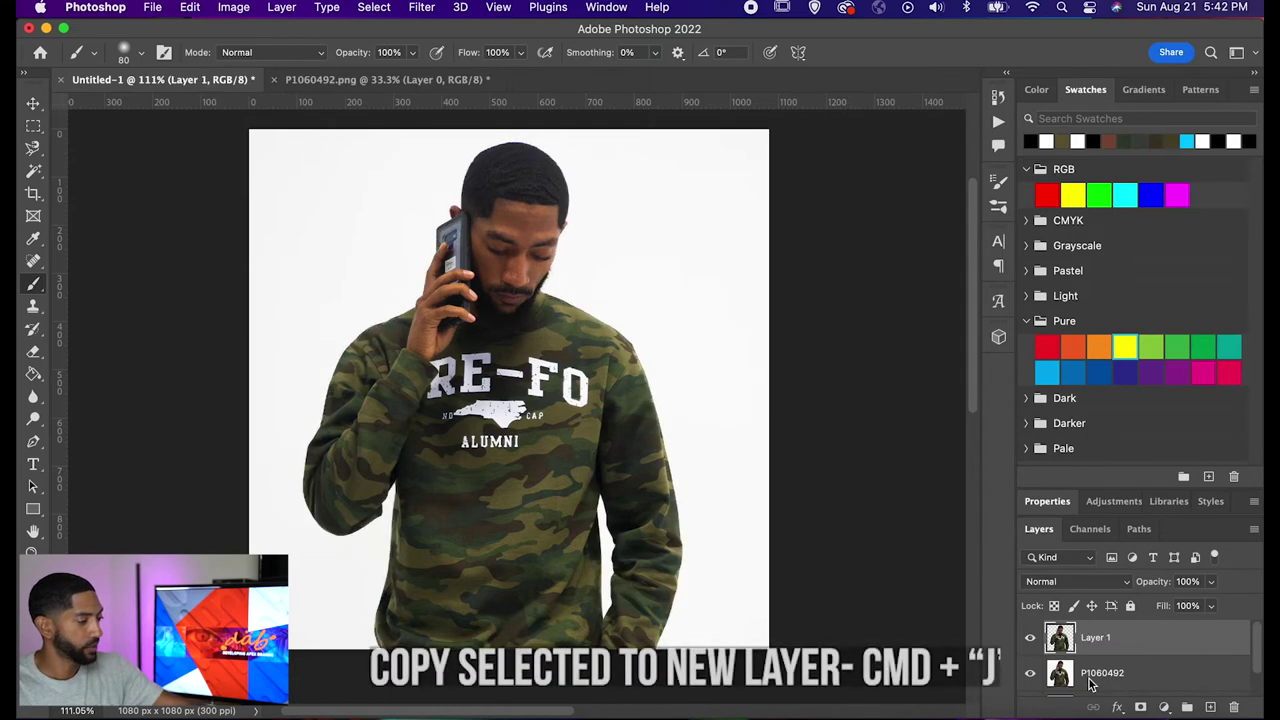
pyautogui.click(1031, 675)
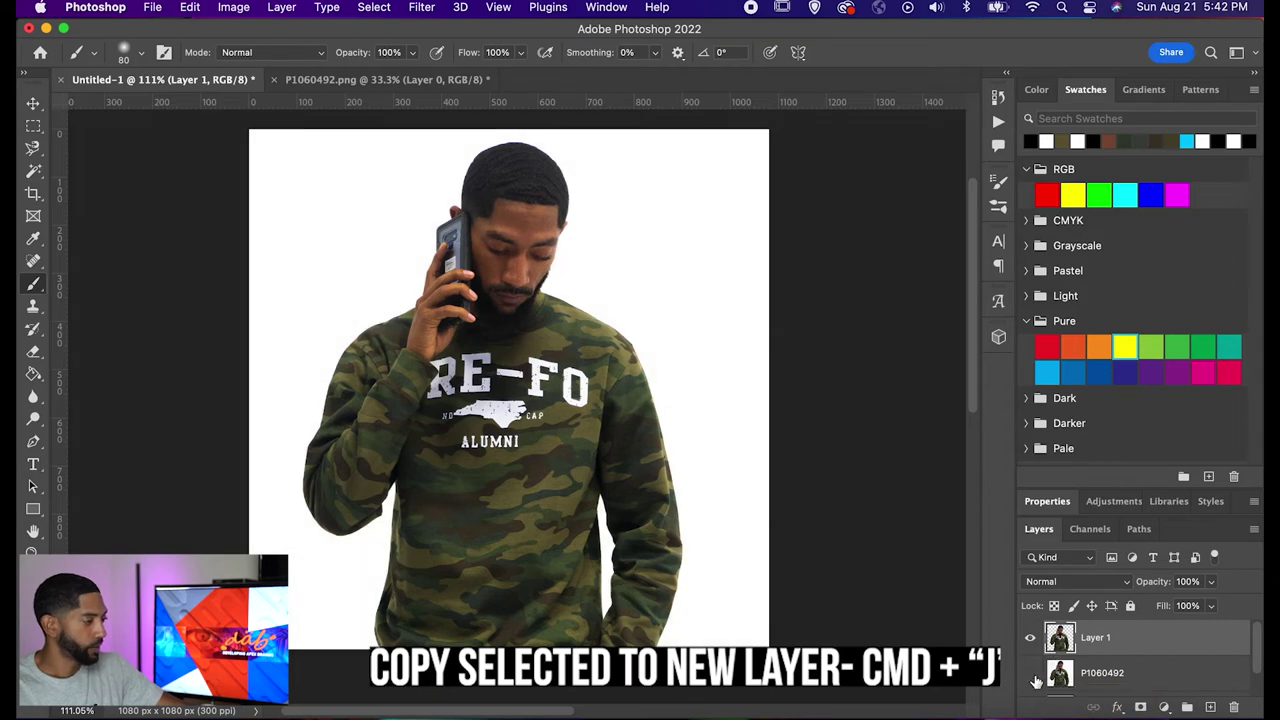
# Unlock the white Background layer and hide it so only the cut-out man shows on transparency
pyautogui.scroll(-2, 1110, 680)
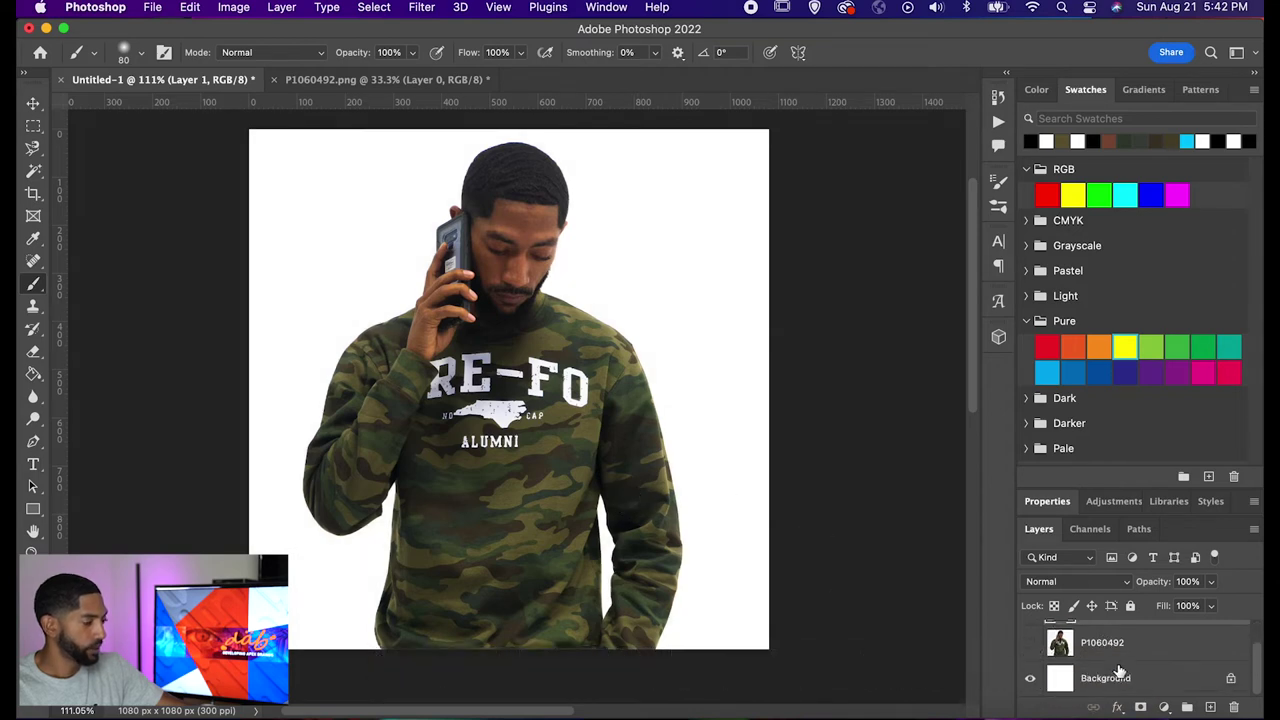
pyautogui.click(1232, 679)
pyautogui.click(1032, 679)
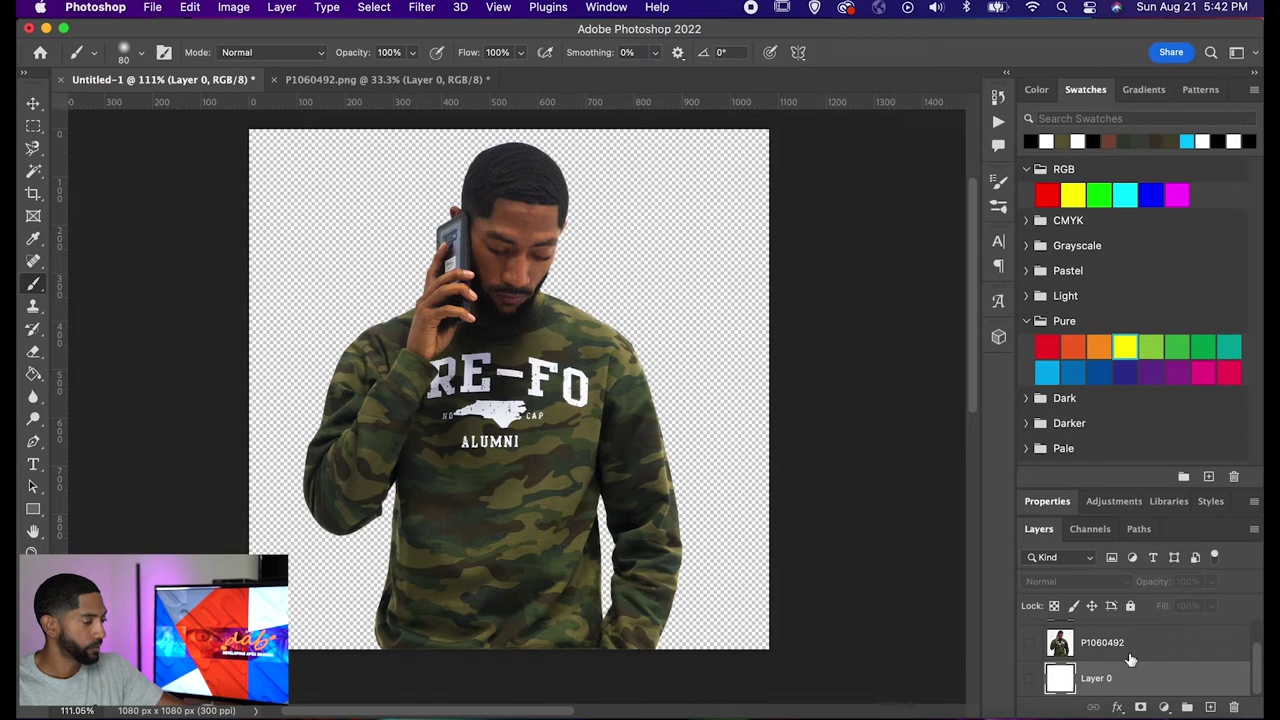
# Load the outline of Layer 1 as a selection, make that layer active, and preview the selection in Quick Mask mode
pyautogui.scroll(1, 1130, 660)
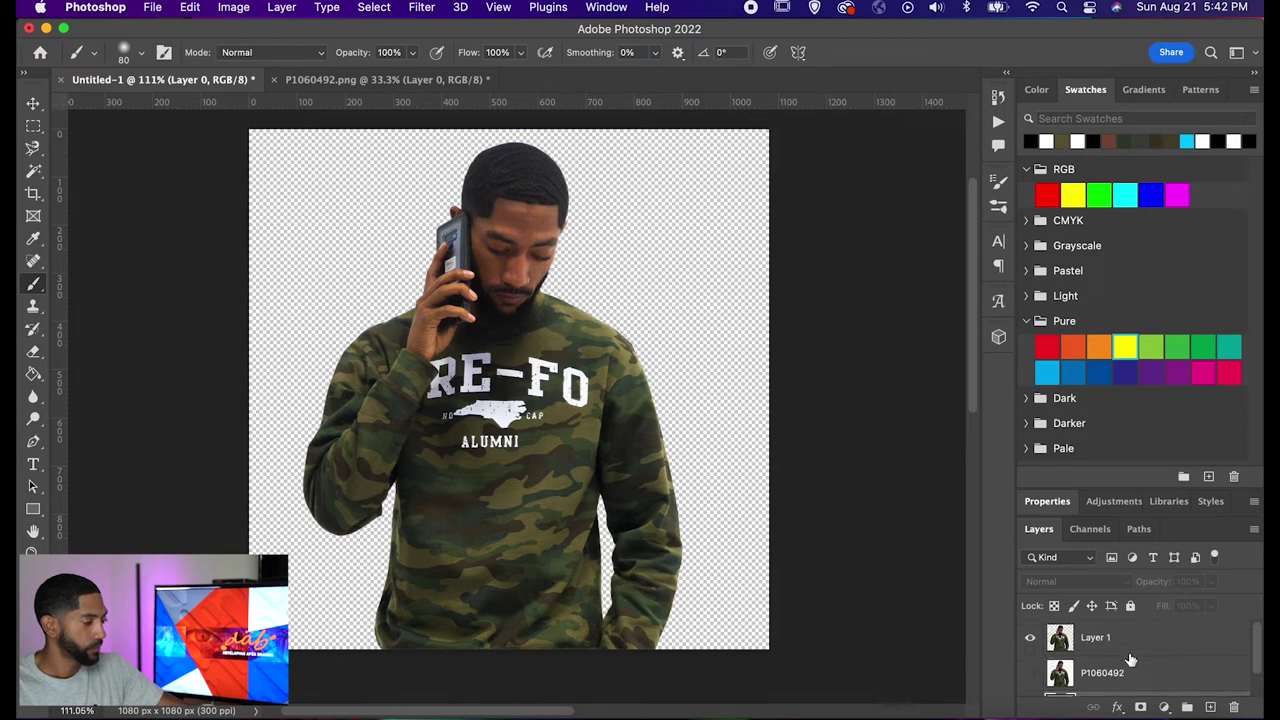
pyautogui.keyDown('super'); pyautogui.click(1057, 650); pyautogui.keyUp('super')
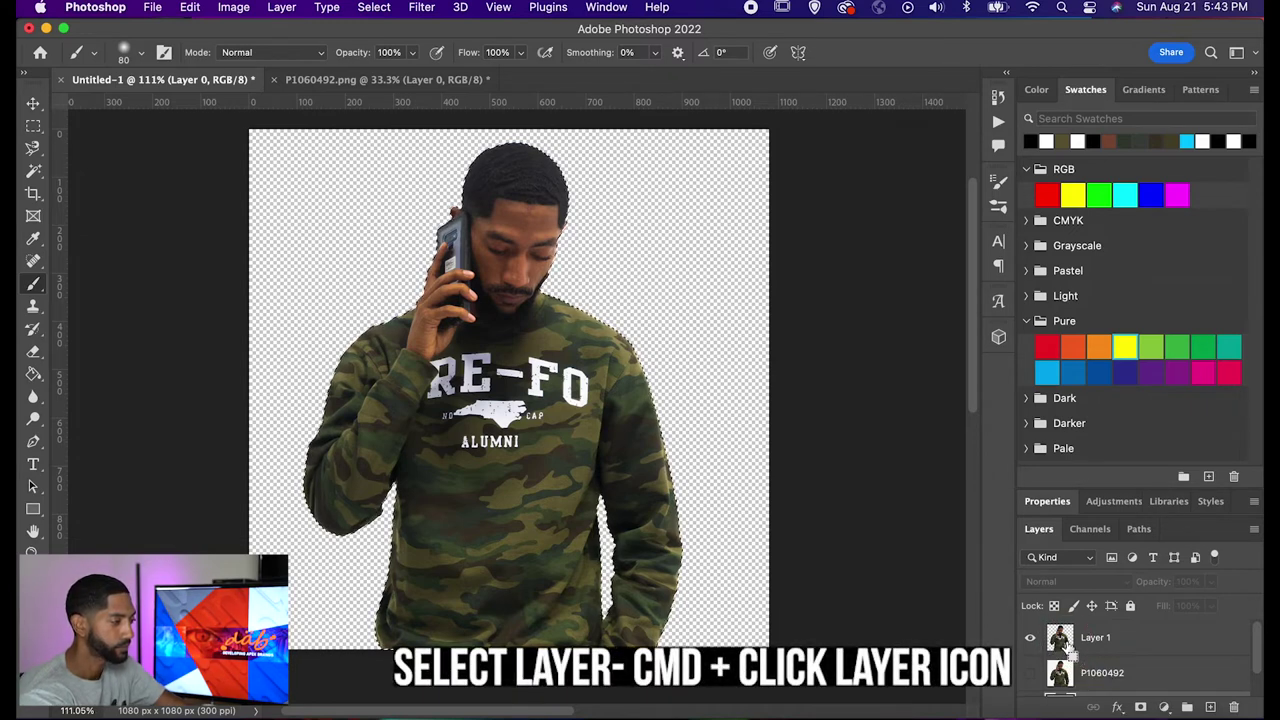
pyautogui.click(1068, 645)
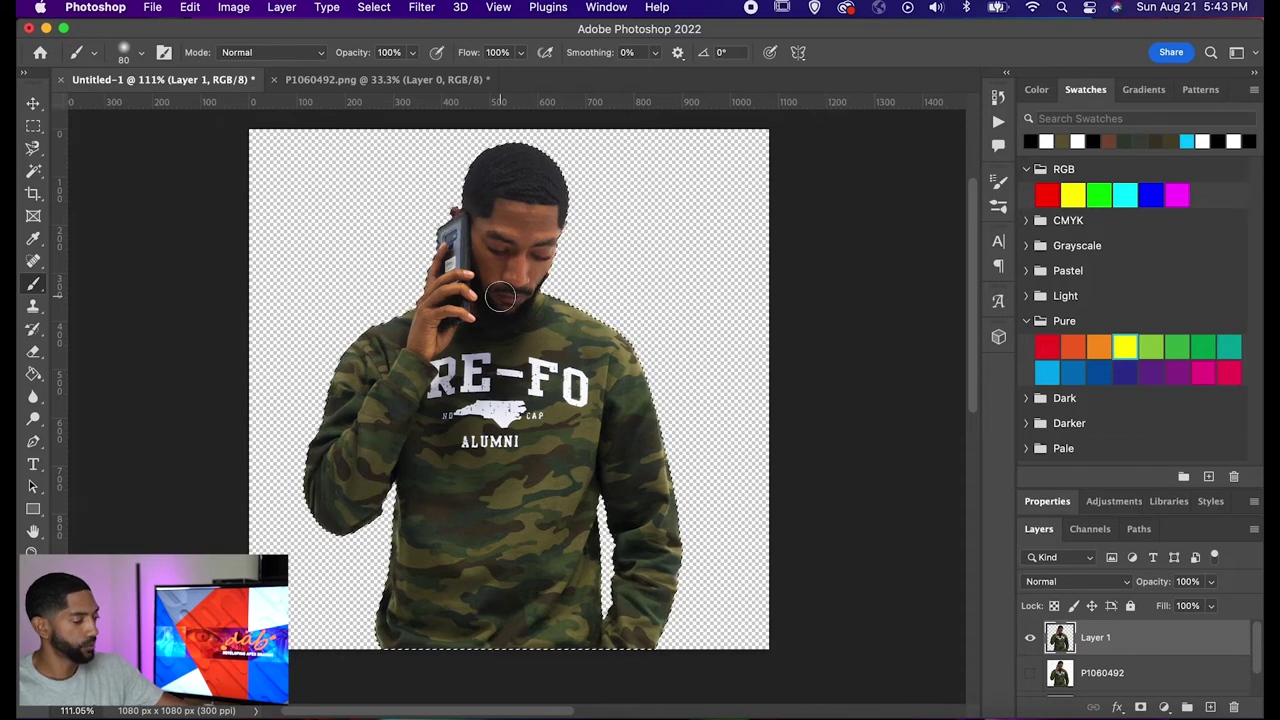
pyautogui.press('q')
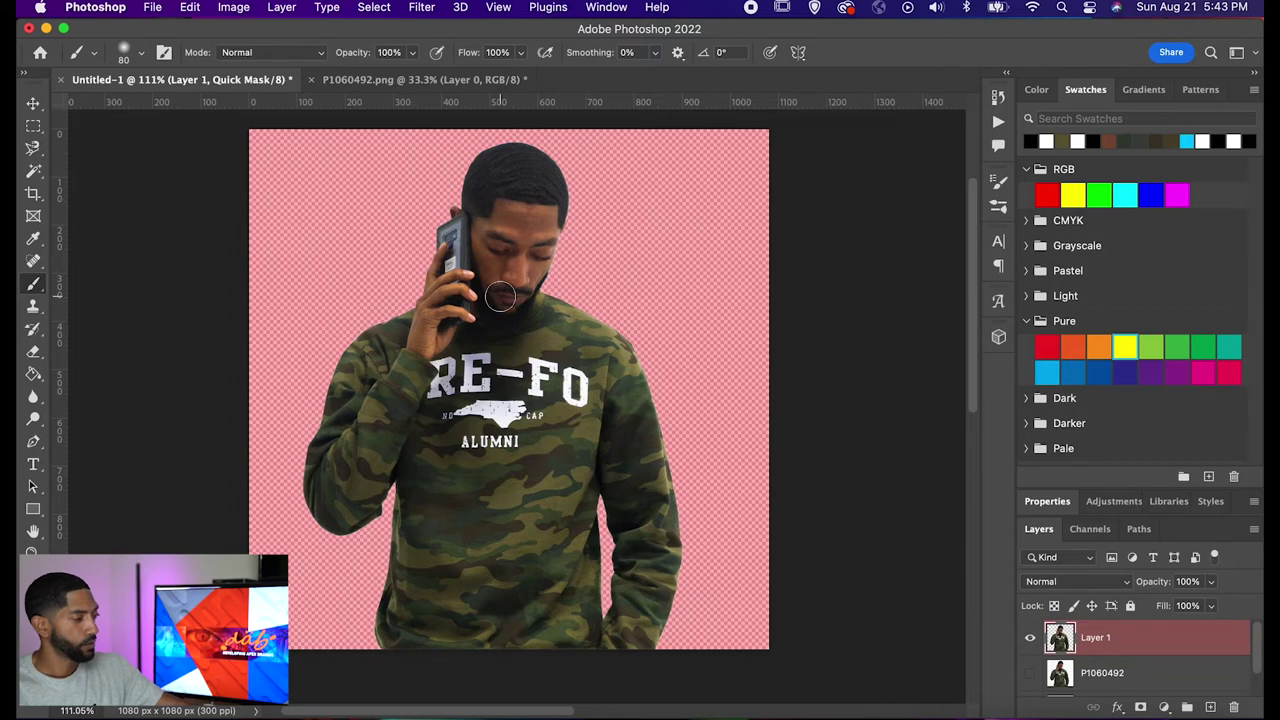
pyautogui.press('q')
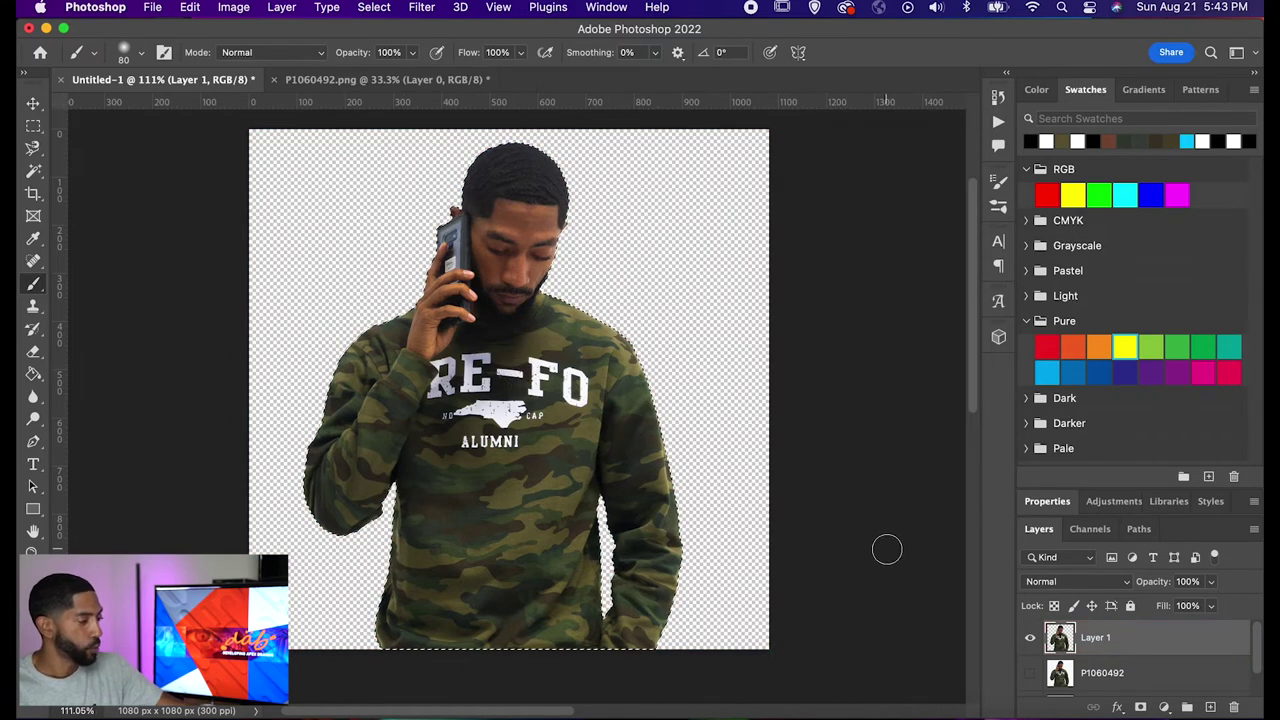
# Add a layer mask to Layer 1 from the selection and enlarge the Soft Round brush to 700 px
pyautogui.click(1141, 708)
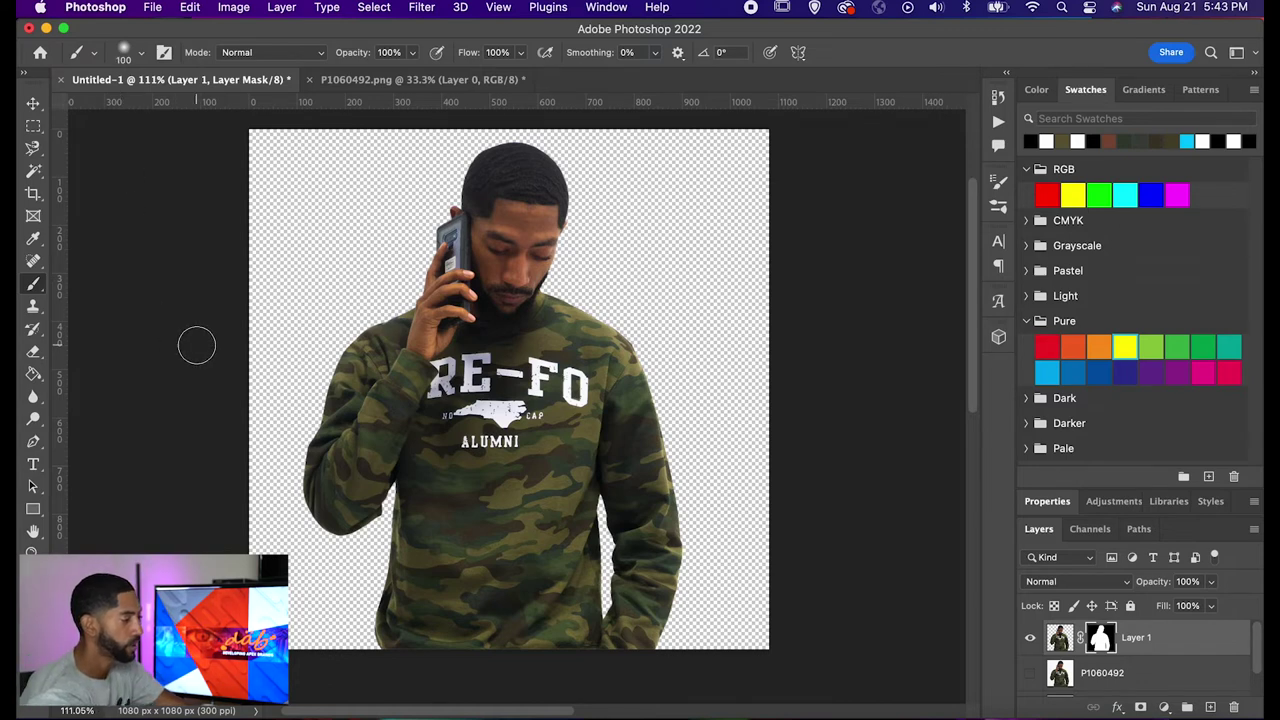
pyautogui.press(']')
pyautogui.press(']')
pyautogui.press(']')
pyautogui.press(']')
pyautogui.press(']')
pyautogui.press(']')
pyautogui.press(']')
pyautogui.press(']')
pyautogui.press(']')
pyautogui.press(']')
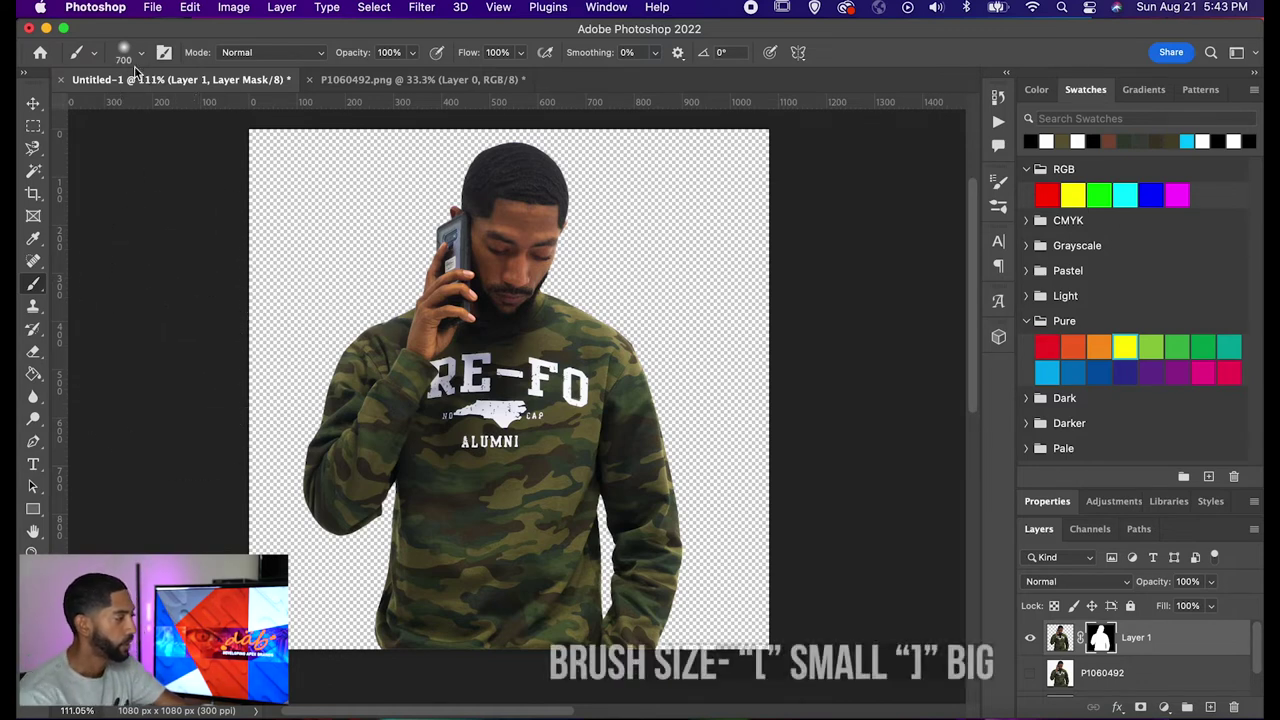
pyautogui.click(137, 57)
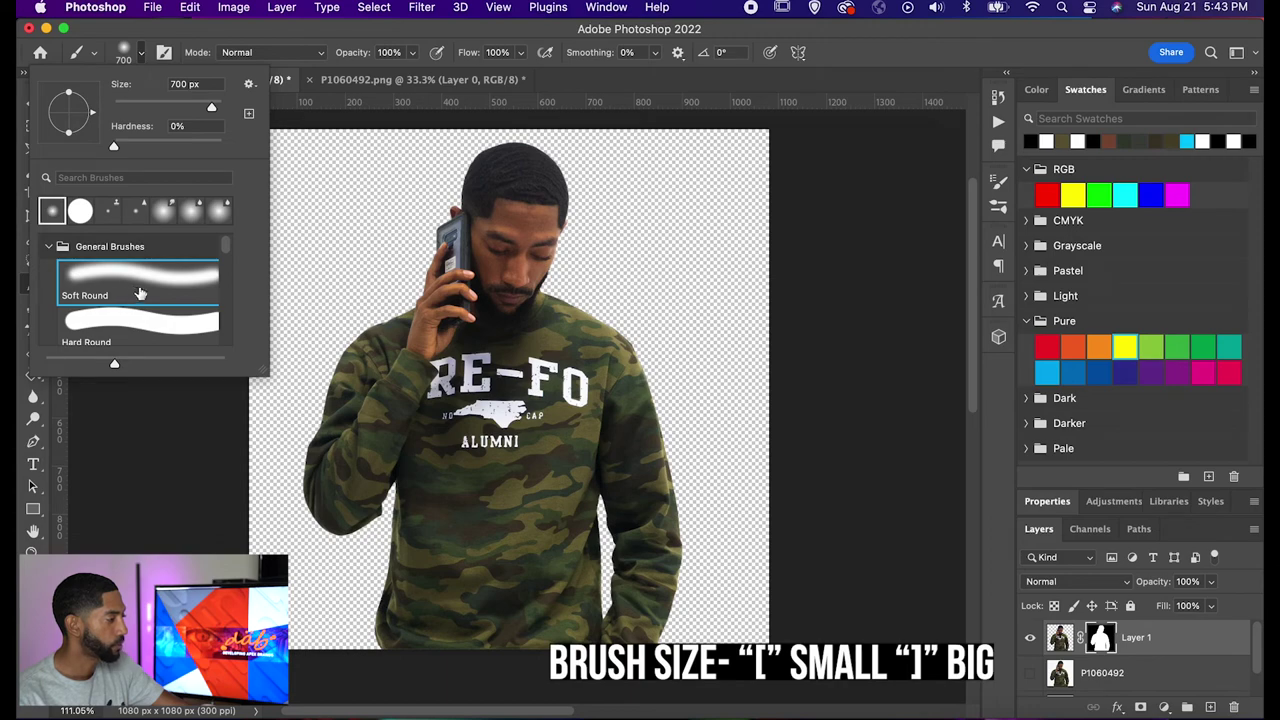
pyautogui.click(335, 48)
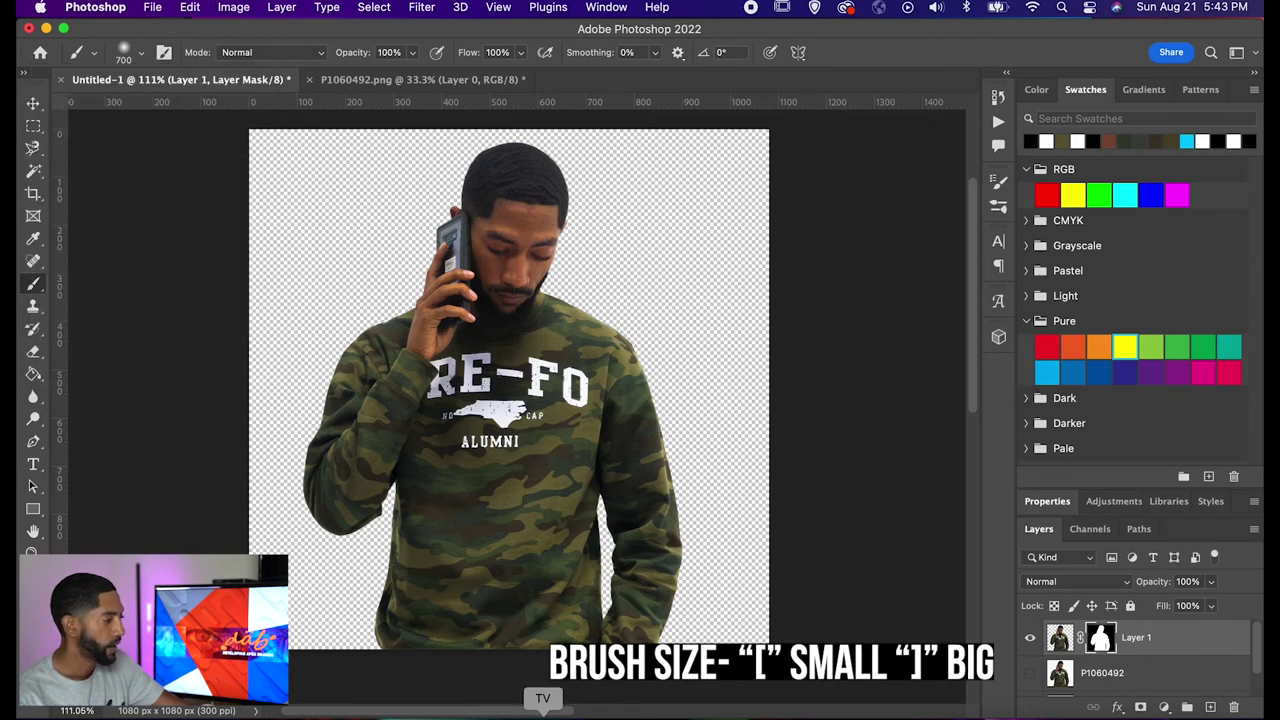
# Paint on the layer mask across the lower half of the man to fade the sweatshirt out below the ALUMNI lettering
pyautogui.scroll(-3, 590, 690)
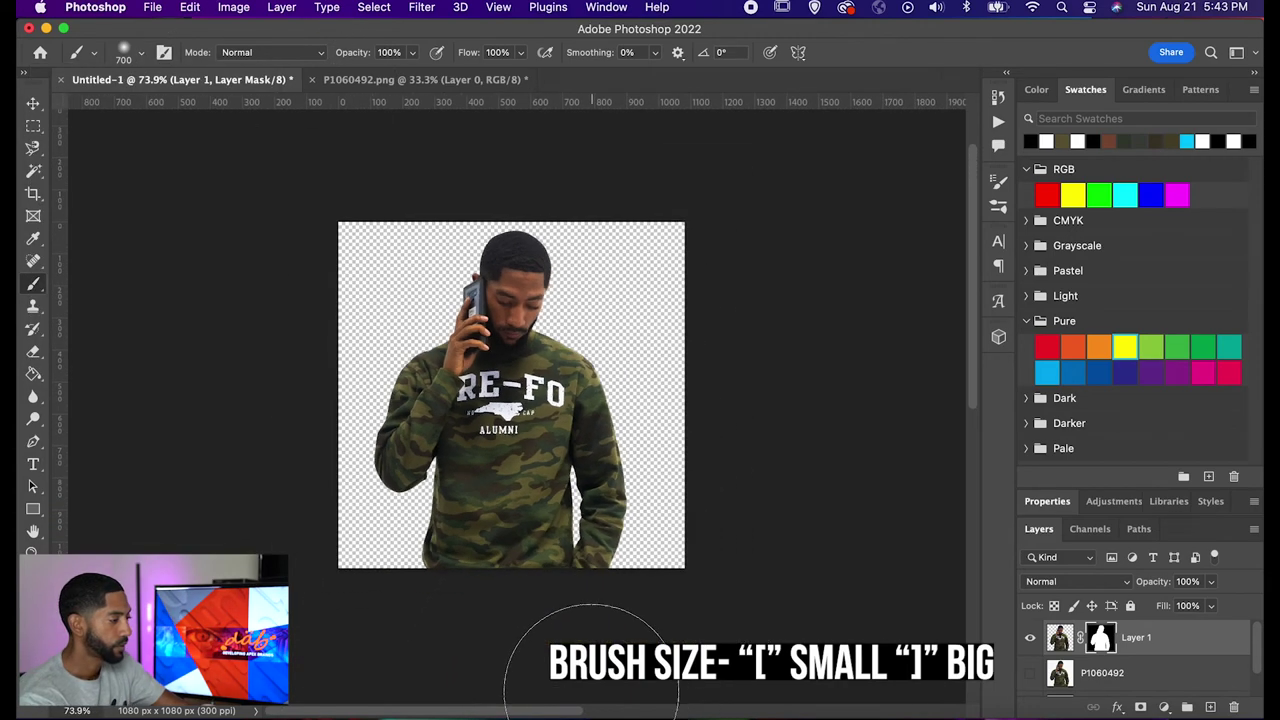
pyautogui.moveTo(599, 658)
pyautogui.mouseDown()
pyautogui.moveTo(469, 660)
pyautogui.moveTo(612, 650)
pyautogui.moveTo(415, 638)
pyautogui.moveTo(525, 650)
pyautogui.moveTo(639, 626)
pyautogui.moveTo(378, 654)
pyautogui.moveTo(535, 650)
pyautogui.moveTo(388, 632)
pyautogui.moveTo(445, 610)
pyautogui.moveTo(397, 610)
pyautogui.moveTo(524, 618)
pyautogui.moveTo(622, 595)
pyautogui.moveTo(564, 623)
pyautogui.moveTo(607, 617)
pyautogui.moveTo(643, 597)
pyautogui.moveTo(622, 601)
pyautogui.moveTo(649, 574)
pyautogui.moveTo(394, 631)
pyautogui.moveTo(495, 624)
pyautogui.moveTo(338, 577)
pyautogui.moveTo(472, 600)
pyautogui.moveTo(375, 573)
pyautogui.moveTo(619, 584)
pyautogui.moveTo(478, 617)
pyautogui.moveTo(634, 572)
pyautogui.moveTo(566, 605)
pyautogui.moveTo(649, 561)
pyautogui.moveTo(423, 583)
pyautogui.moveTo(313, 569)
pyautogui.moveTo(411, 585)
pyautogui.moveTo(299, 546)
pyautogui.moveTo(458, 573)
pyautogui.moveTo(361, 551)
pyautogui.moveTo(520, 599)
pyautogui.moveTo(617, 604)
pyautogui.moveTo(495, 590)
pyautogui.mouseUp()
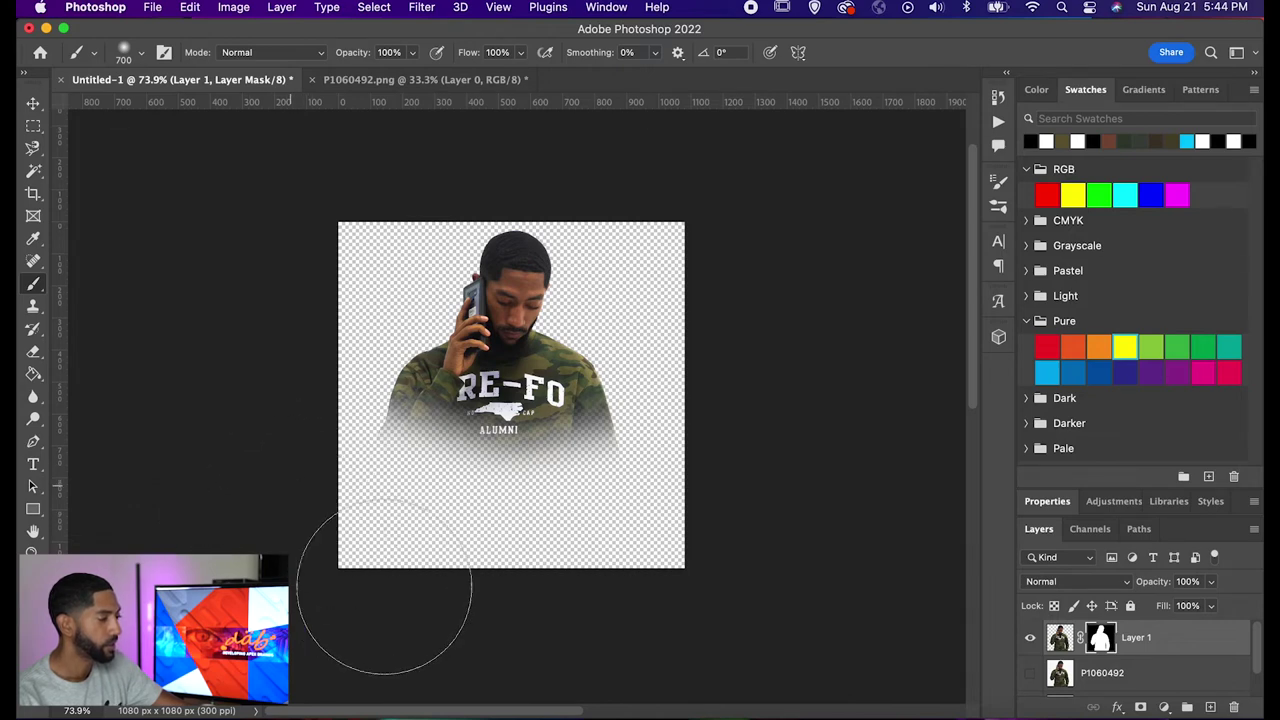
pyautogui.moveTo(625, 577); pyautogui.dragTo(620, 569)
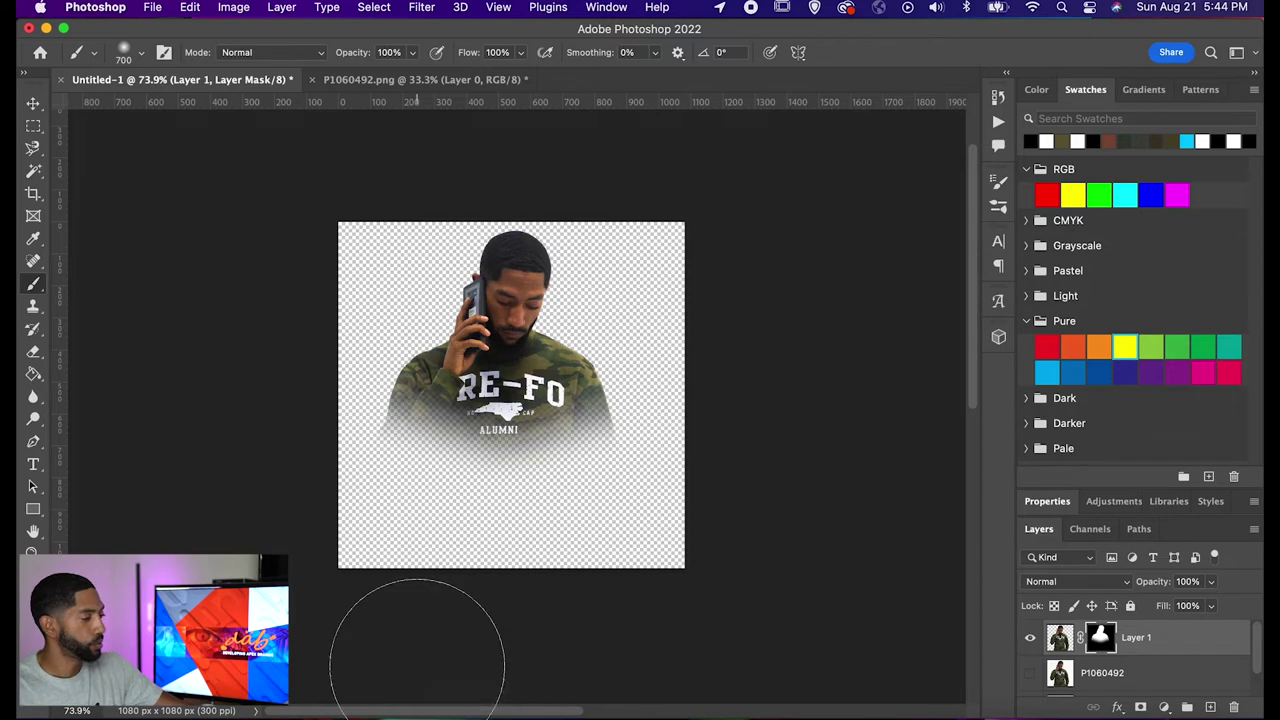
# Undo the mask painting, the layer mask, the loaded selection and the hiding of the white background
pyautogui.press('super+z')
pyautogui.press('super+z')
pyautogui.press('super+z')
pyautogui.press('super+z')
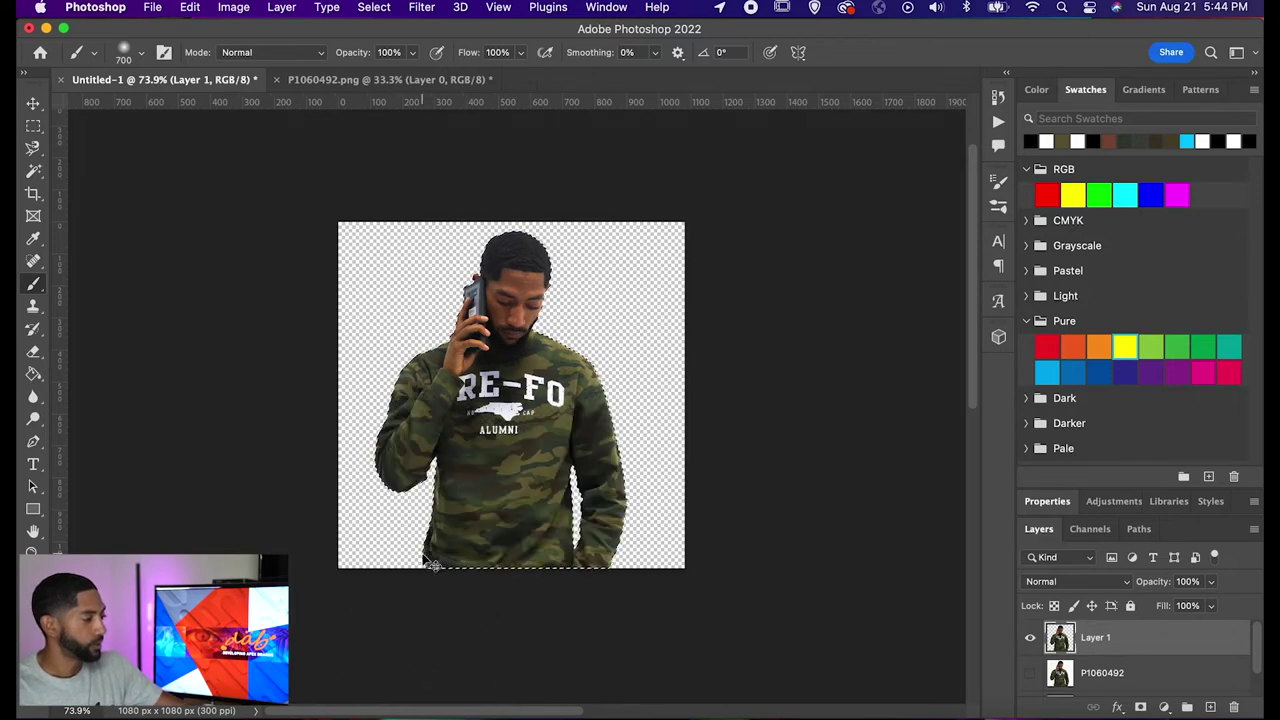
pyautogui.press('super+z')
pyautogui.press('super+z')
pyautogui.press('super+z')
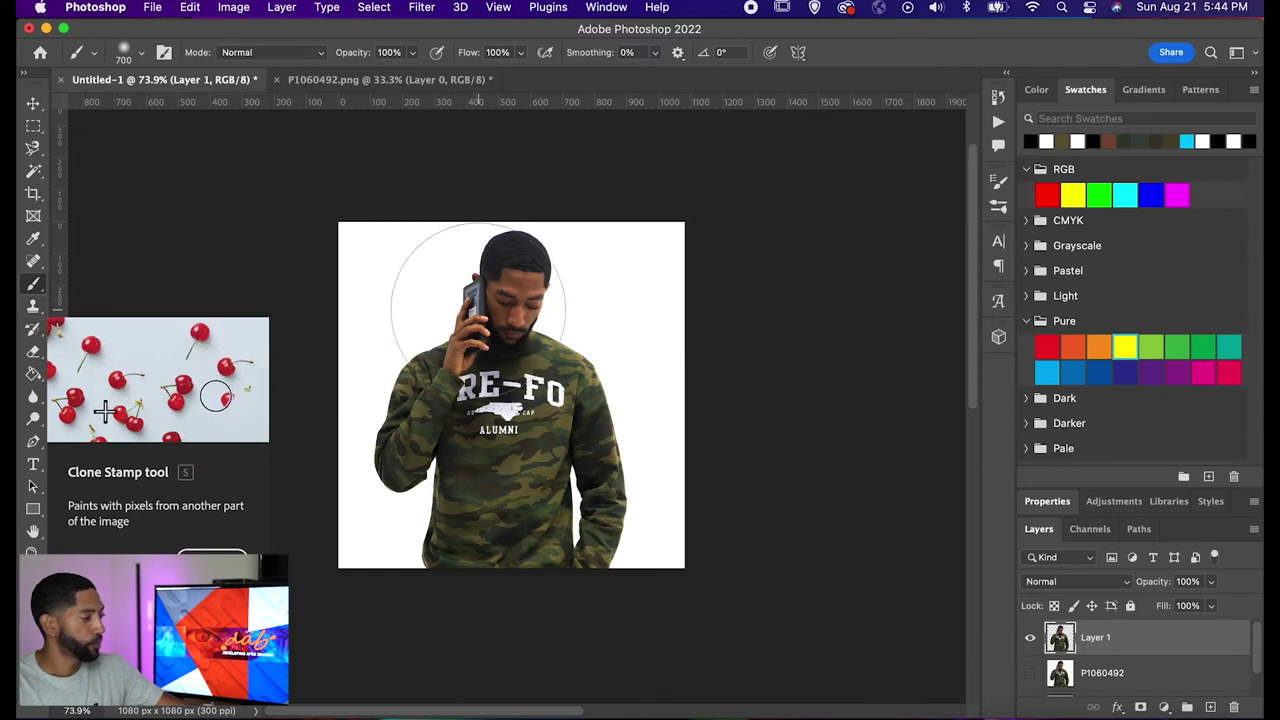
# Use the Clone Stamp tool at 7 px to cover the dark specks in the middle of the white state graphic
pyautogui.click(33, 323)
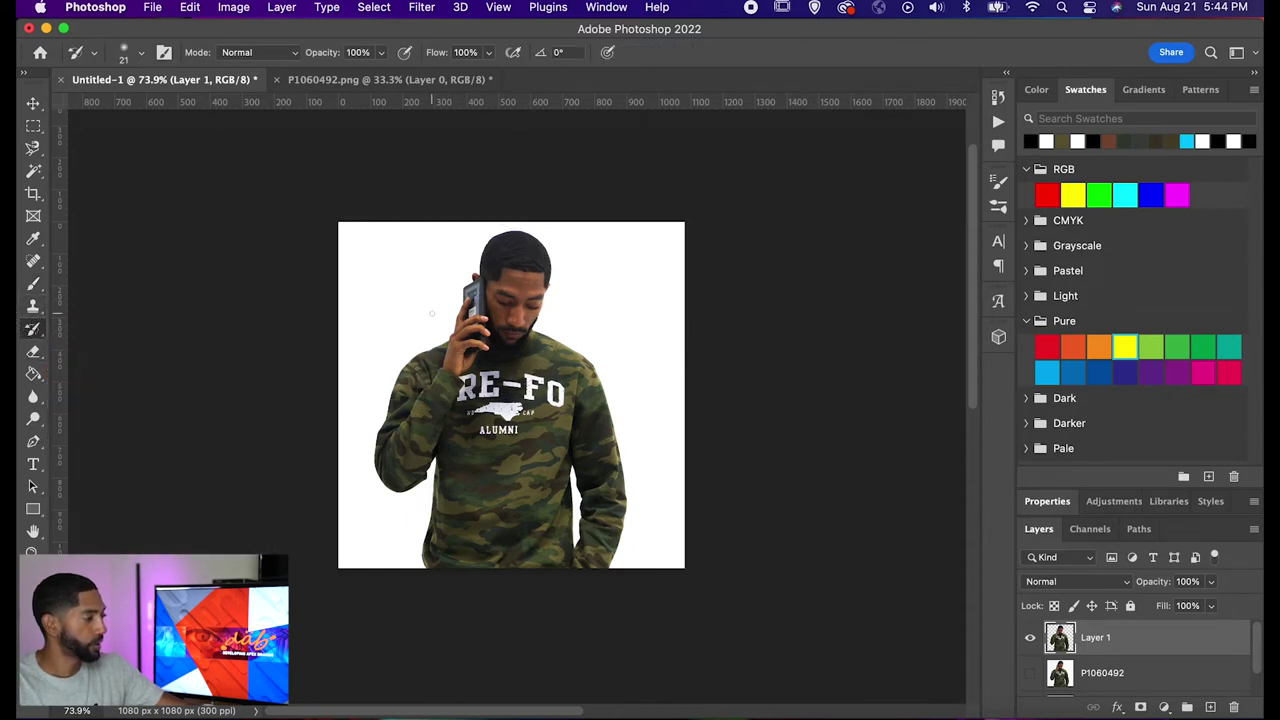
pyautogui.click(31, 309)
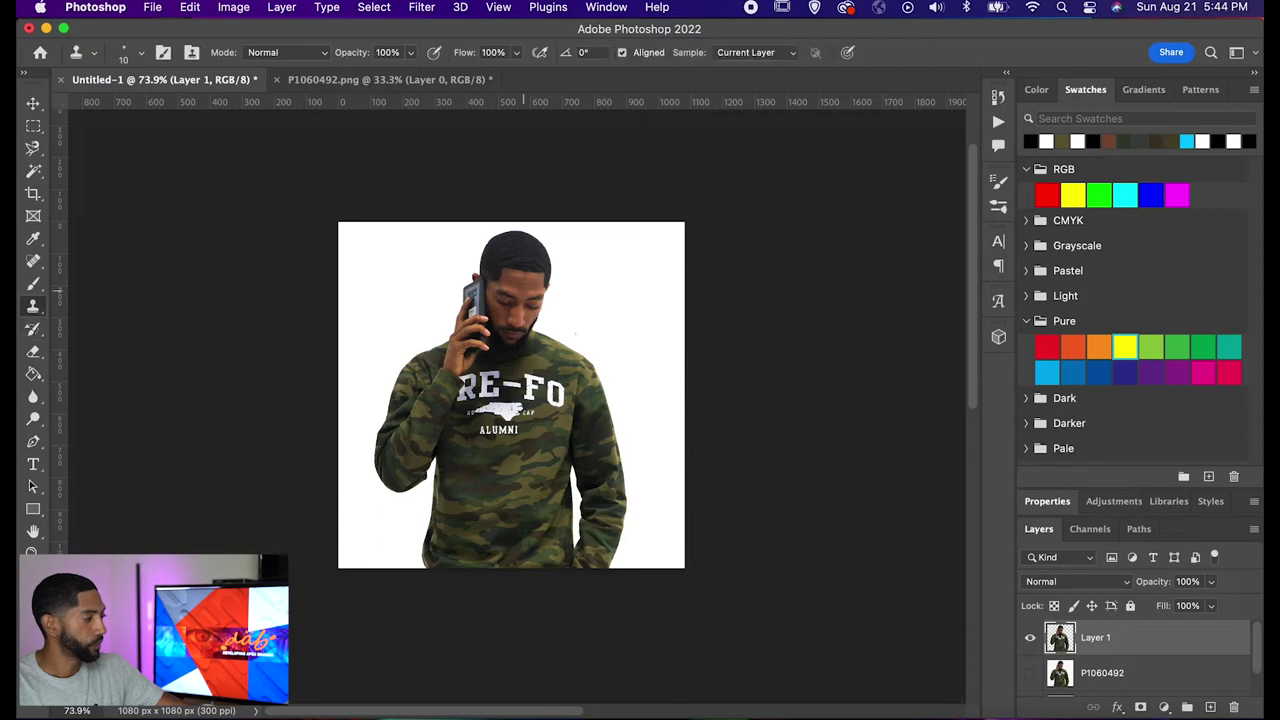
pyautogui.scroll(6, 548, 400)
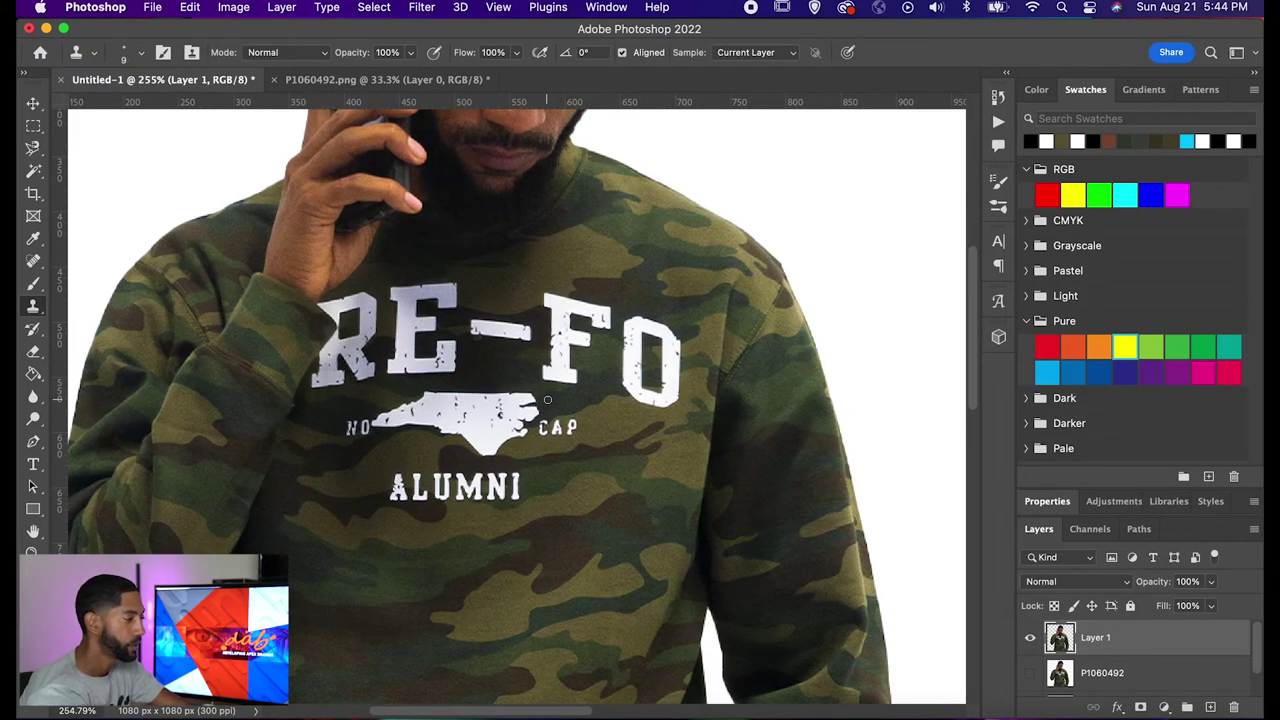
pyautogui.scroll(10, 488, 392)
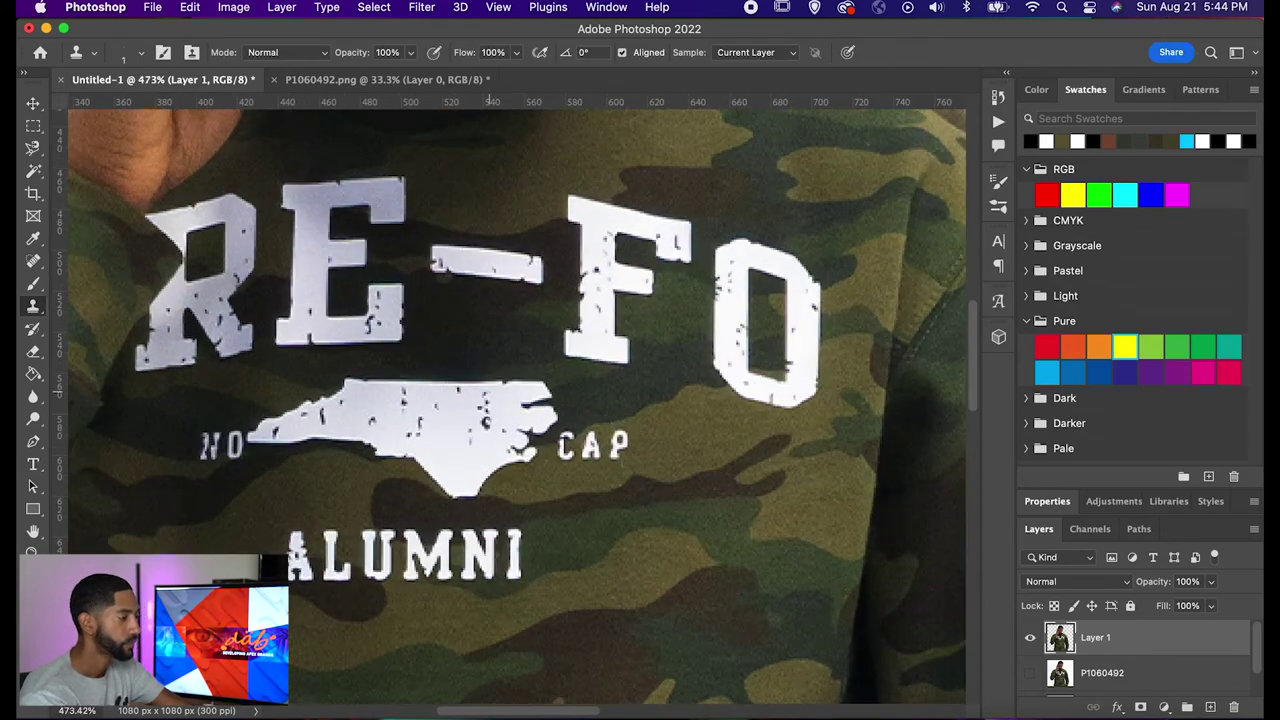
pyautogui.hscroll(-4, 488, 392)
pyautogui.scroll(-2, 488, 392)
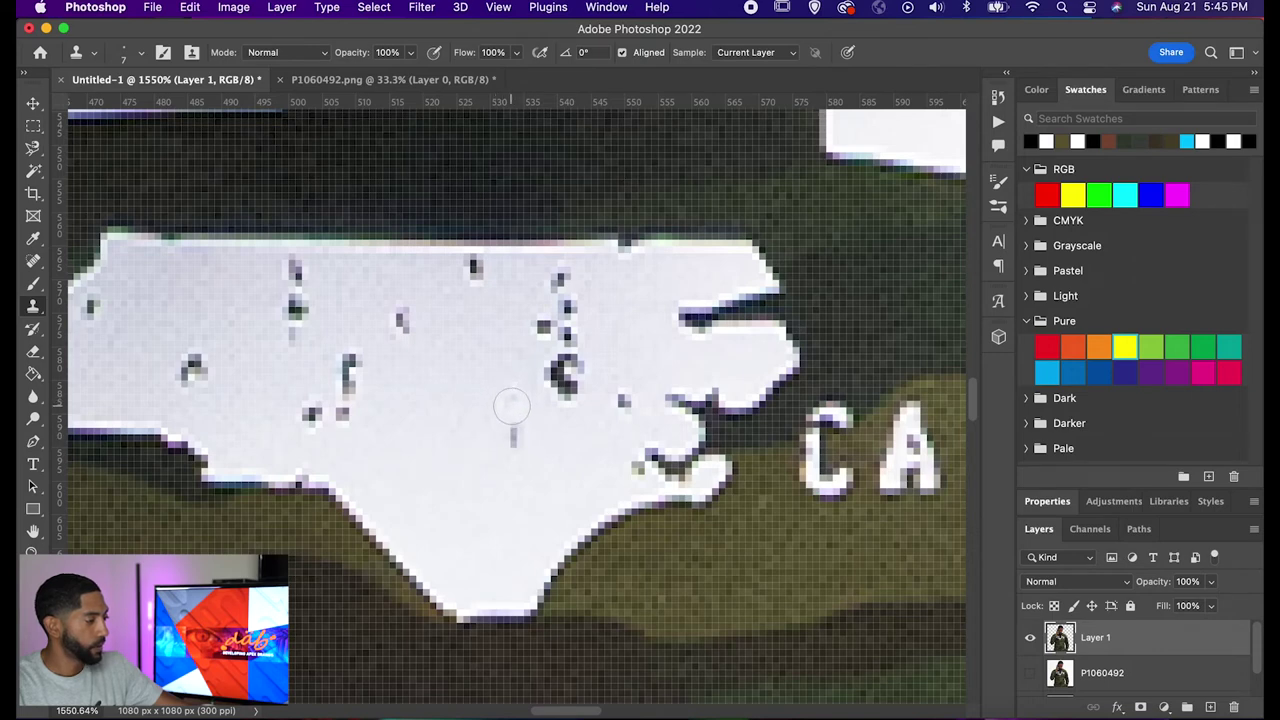
pyautogui.click(518, 436)
pyautogui.press(']')
pyautogui.press(']')
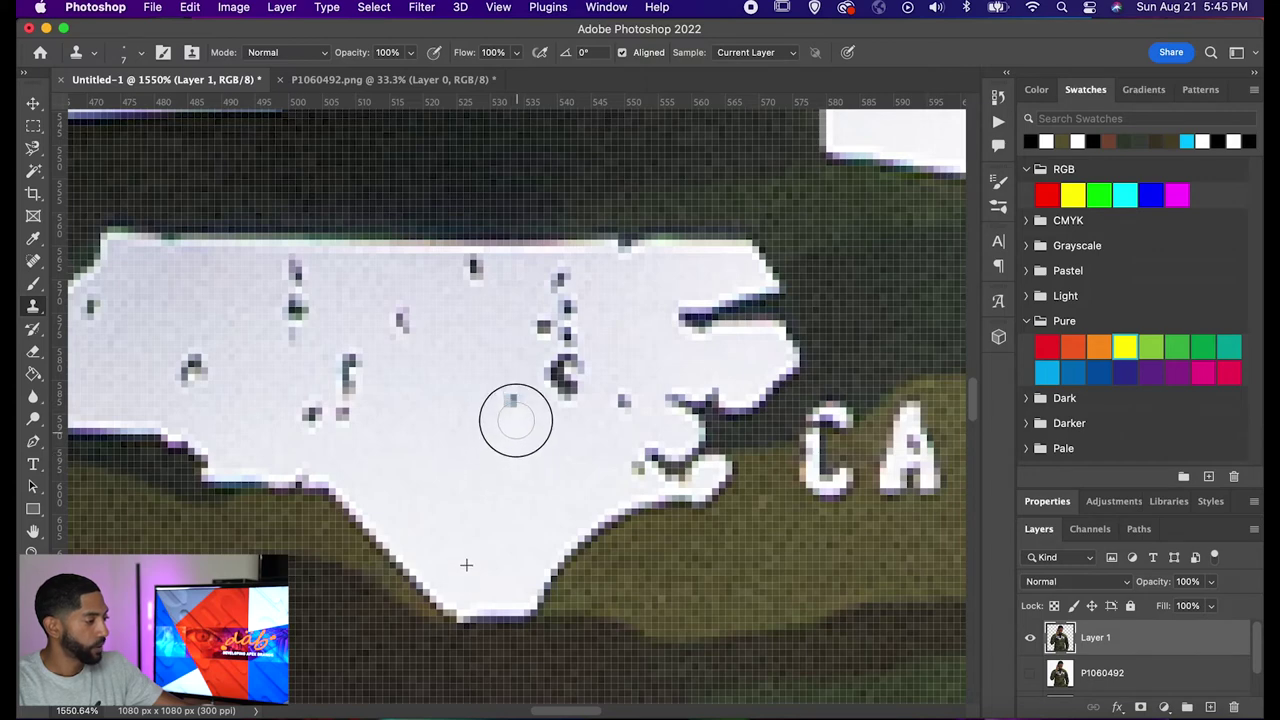
pyautogui.click(502, 391)
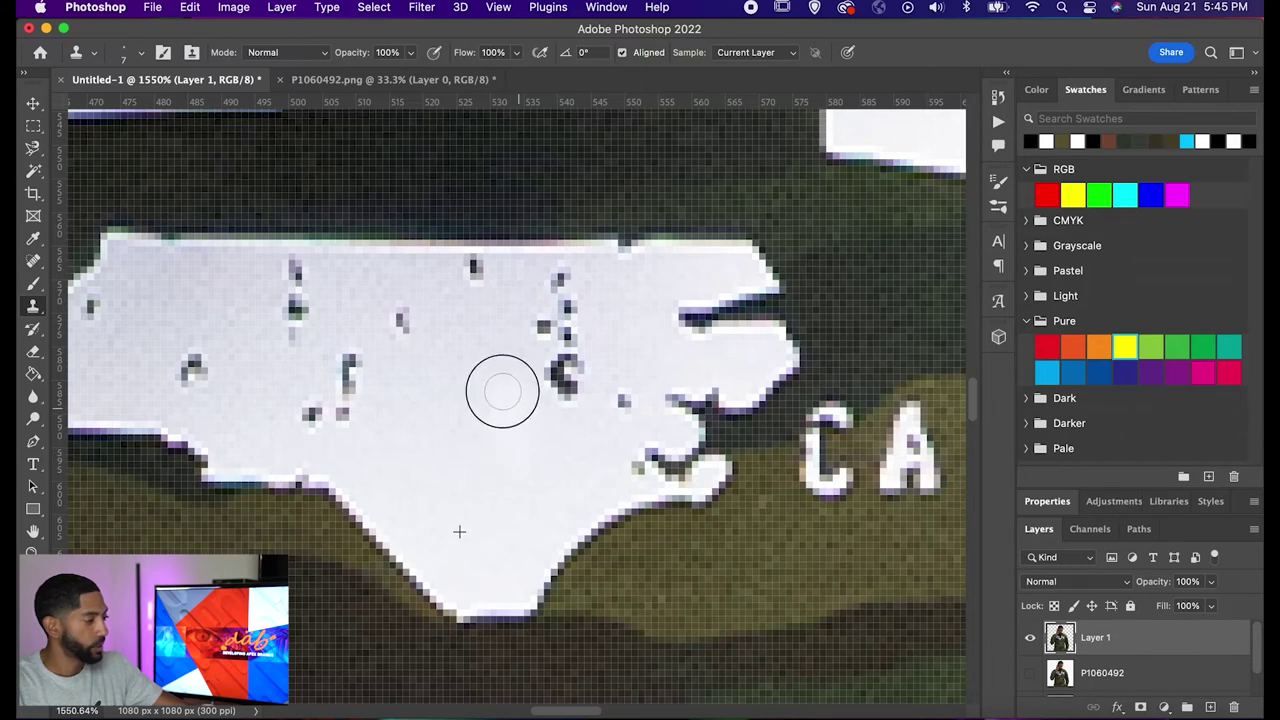
pyautogui.moveTo(502, 391)
pyautogui.mouseDown()
pyautogui.moveTo(566, 393)
pyautogui.moveTo(546, 372)
pyautogui.moveTo(573, 377)
pyautogui.moveTo(561, 364)
pyautogui.moveTo(569, 372)
pyautogui.moveTo(558, 368)
pyautogui.moveTo(552, 388)
pyautogui.moveTo(532, 331)
pyautogui.moveTo(556, 341)
pyautogui.moveTo(528, 318)
pyautogui.moveTo(562, 337)
pyautogui.moveTo(546, 328)
pyautogui.moveTo(559, 350)
pyautogui.moveTo(573, 323)
pyautogui.moveTo(553, 327)
pyautogui.moveTo(552, 280)
pyautogui.mouseUp()
pyautogui.press(']')
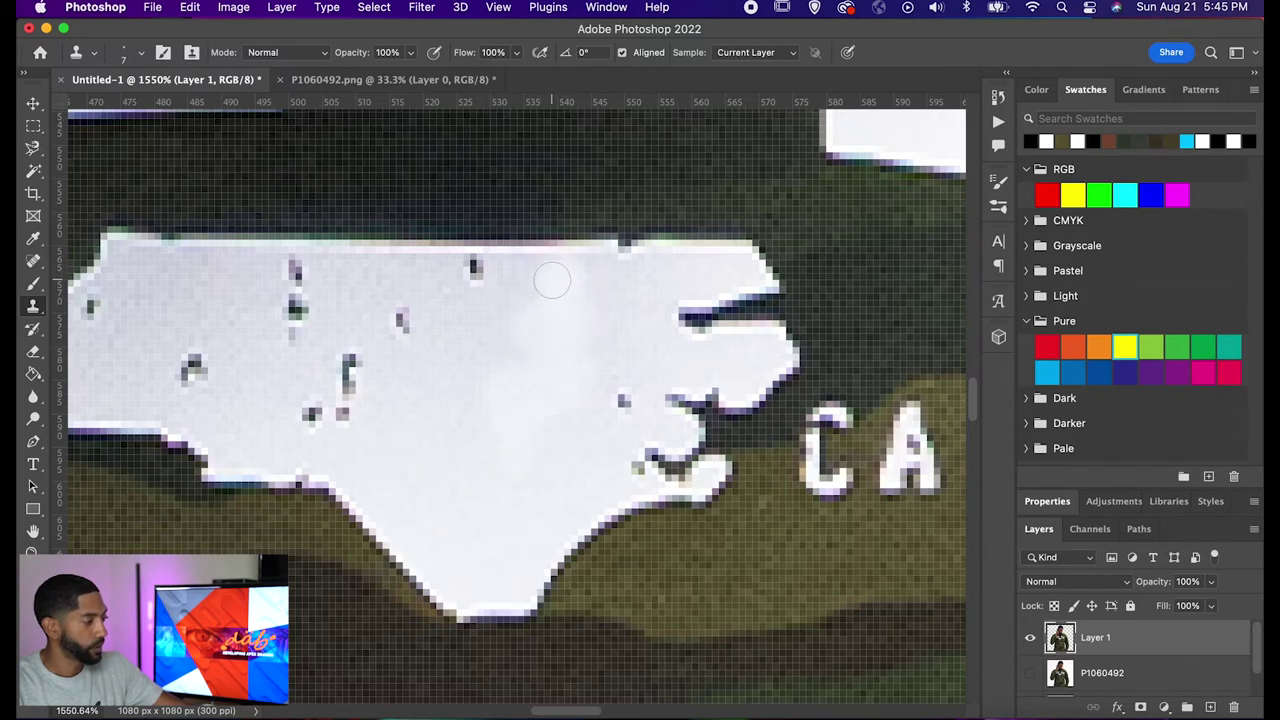
# Resample clean white near the lower tip of the state graphic and clone it over the small speck beside its notched edge
pyautogui.moveTo(623, 394); pyautogui.dragTo(623, 400)
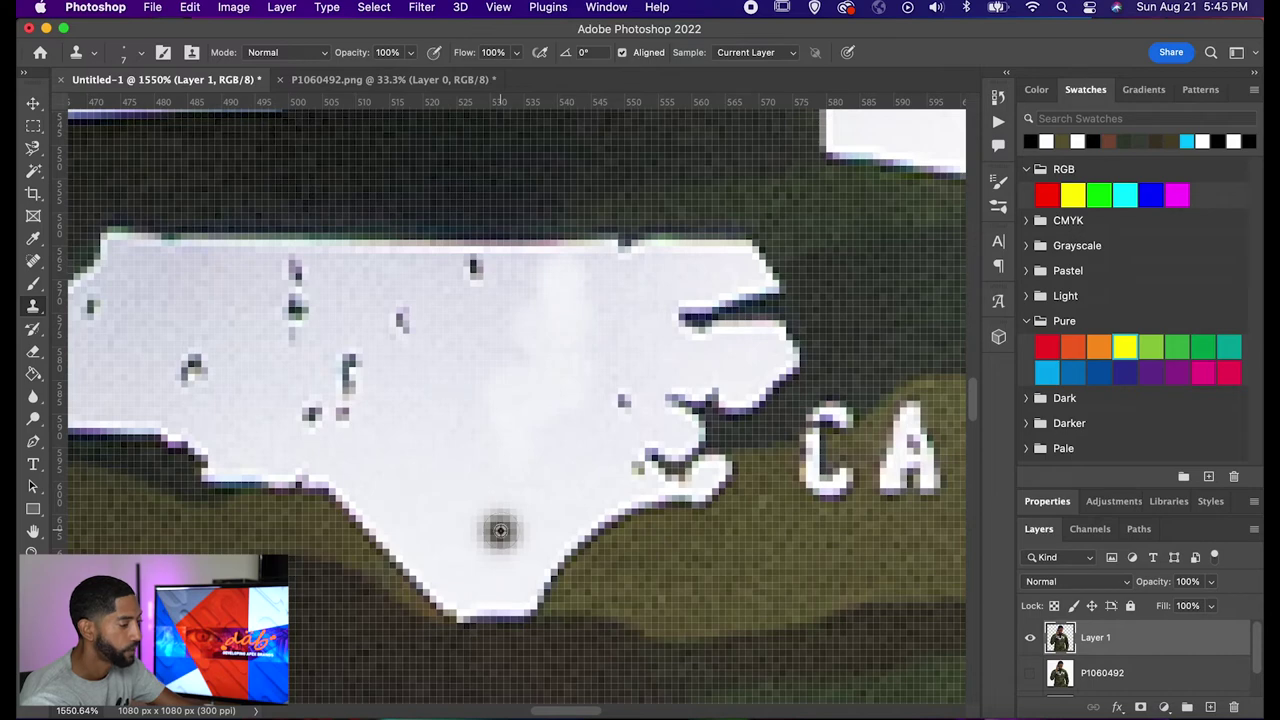
pyautogui.click(500, 530)
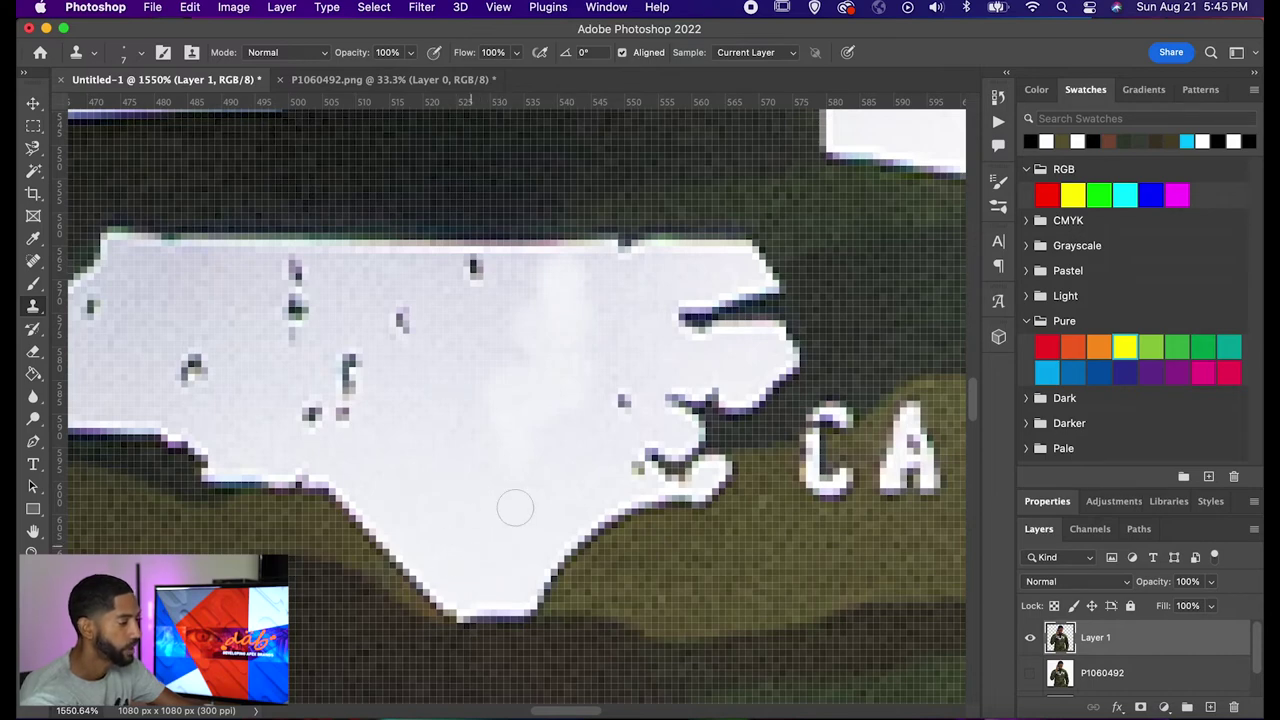
pyautogui.click(620, 402)
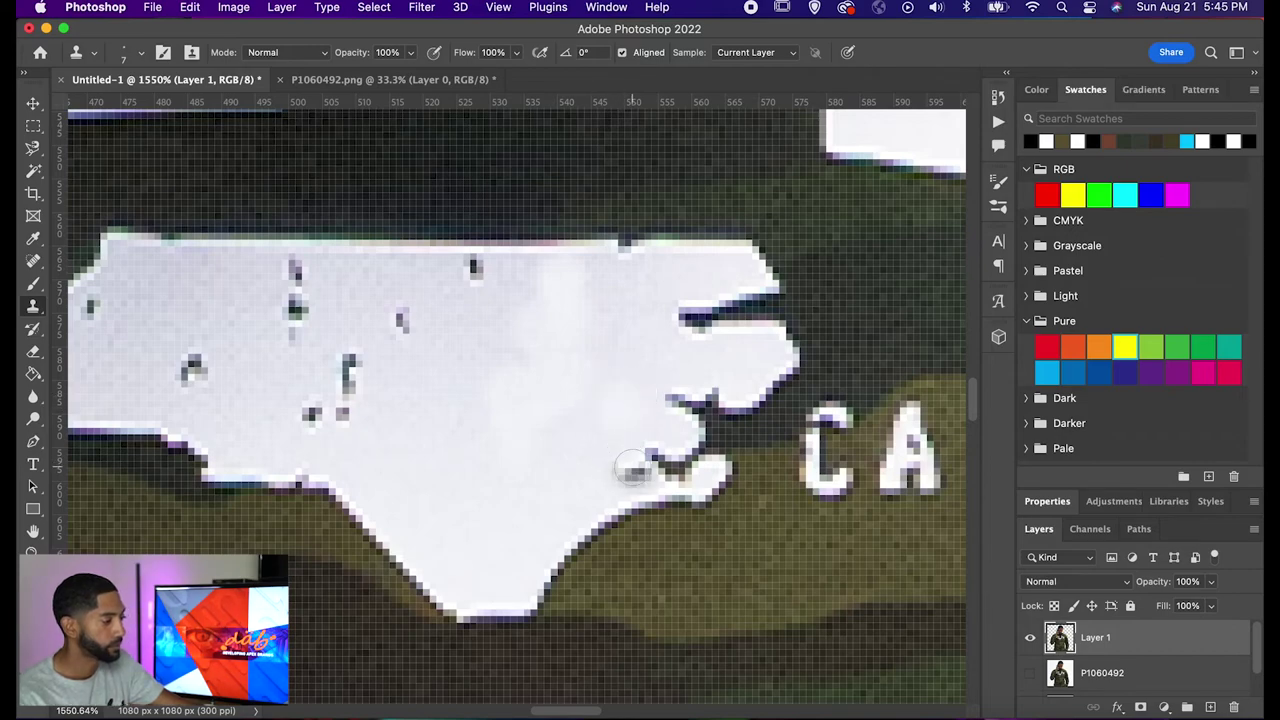
# Erase the man's lowered arm directly from Layer 1 with the Eraser at 250 px, and undo the erasure
pyautogui.scroll(-2, 508, 380)
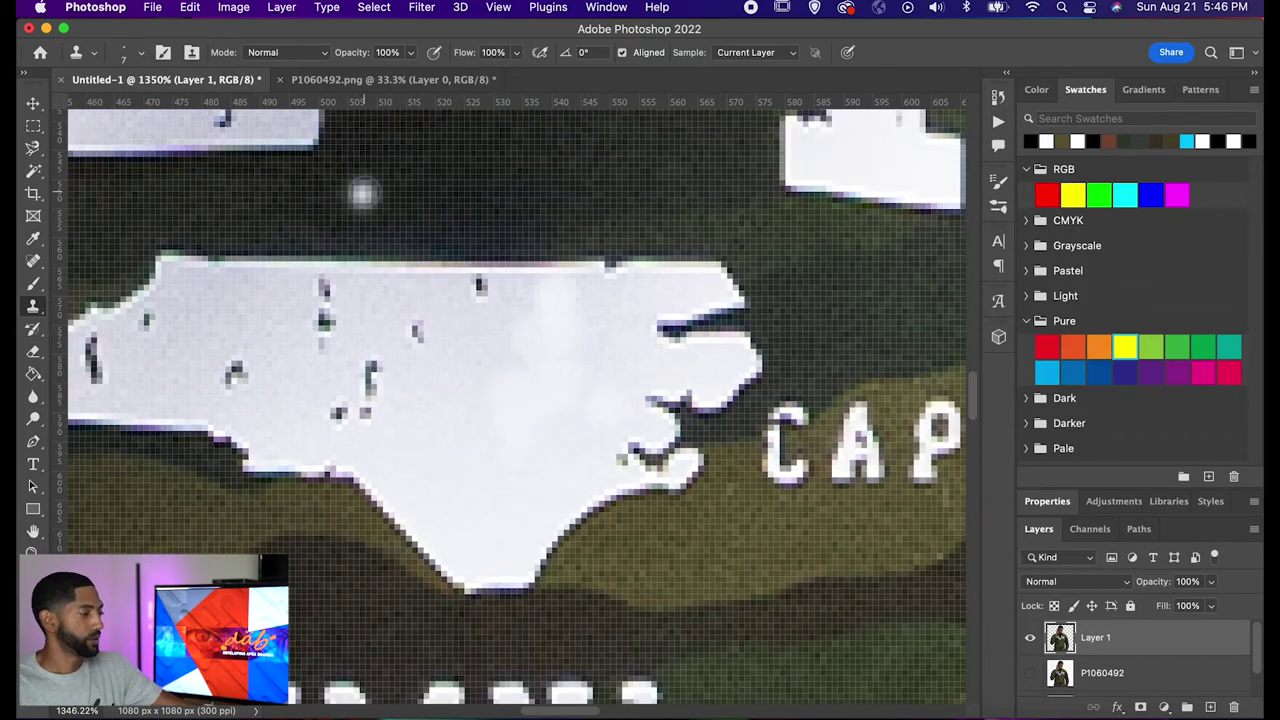
pyautogui.scroll(-5, 208, 214)
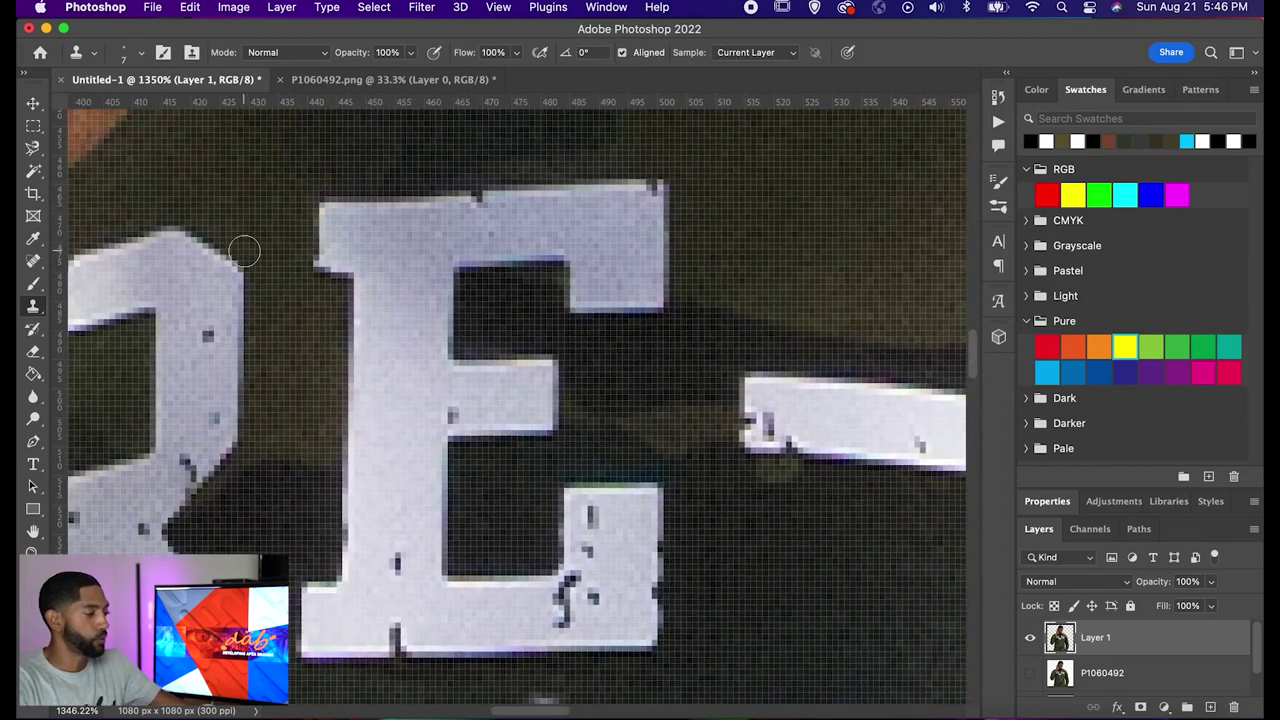
pyautogui.scroll(-10, 442, 425)
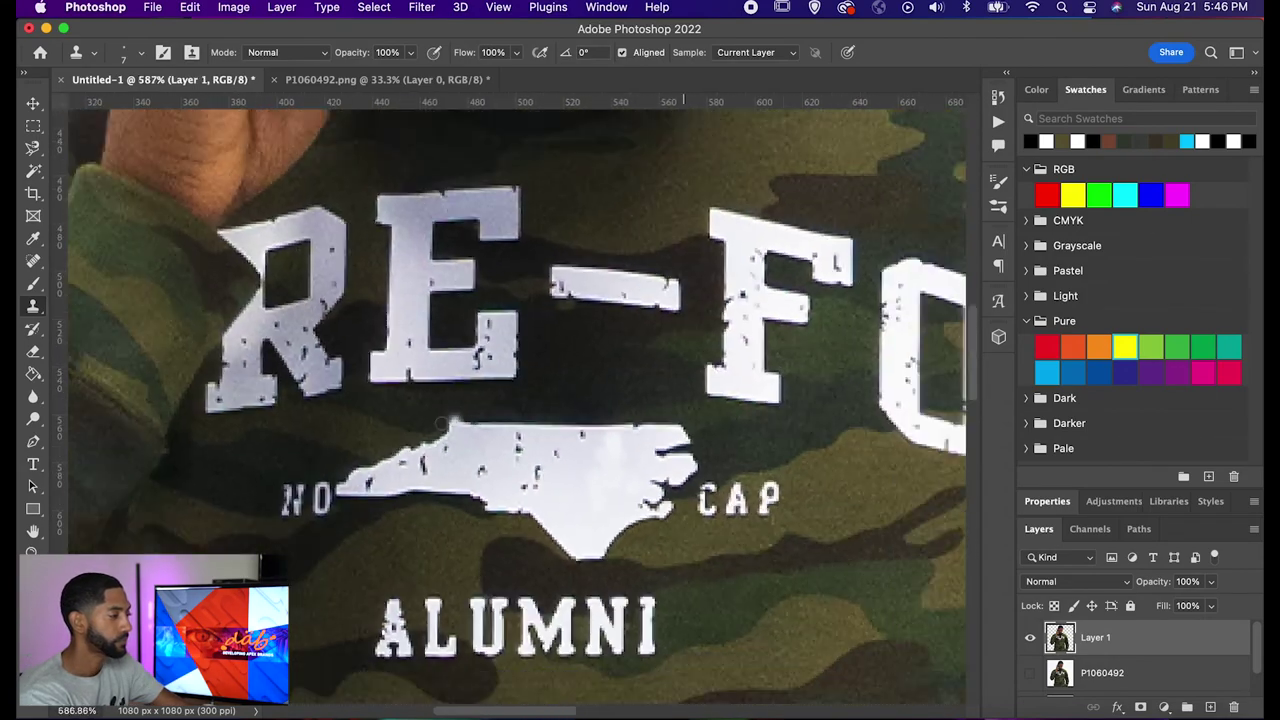
pyautogui.scroll(-3, 442, 425)
pyautogui.scroll(-4, 442, 425)
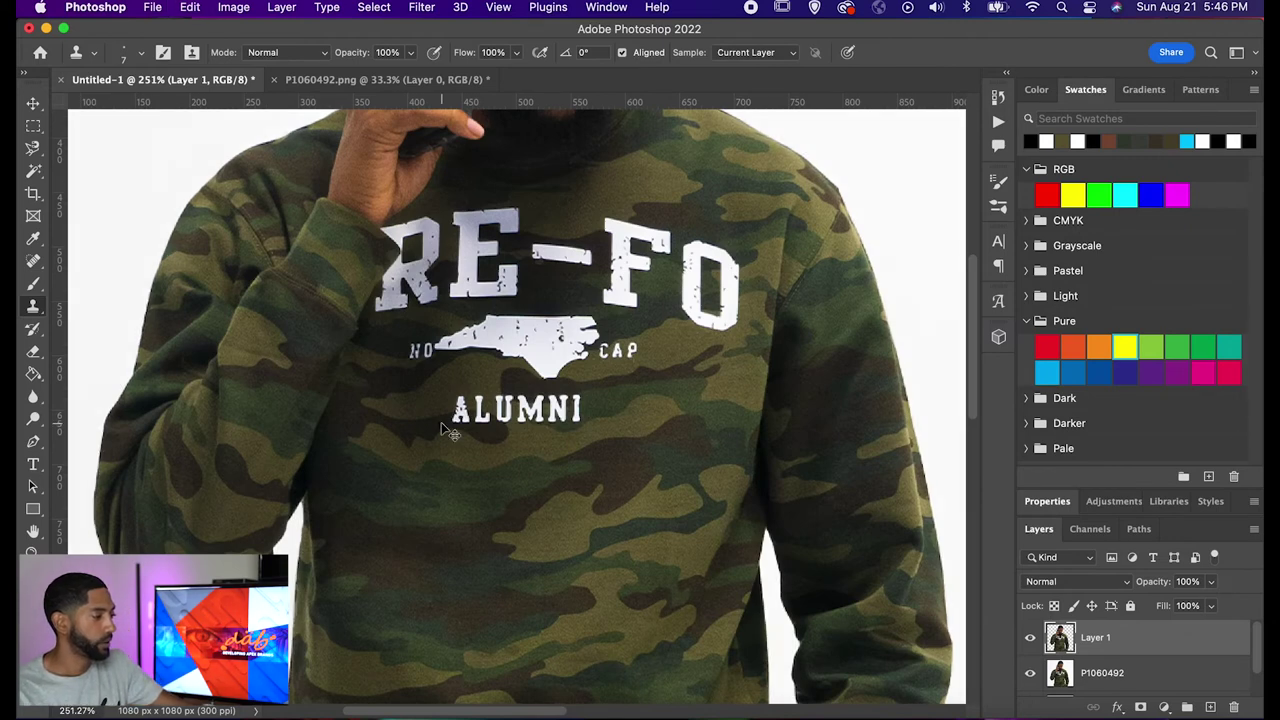
pyautogui.scroll(-7, 447, 430)
pyautogui.click(33, 354)
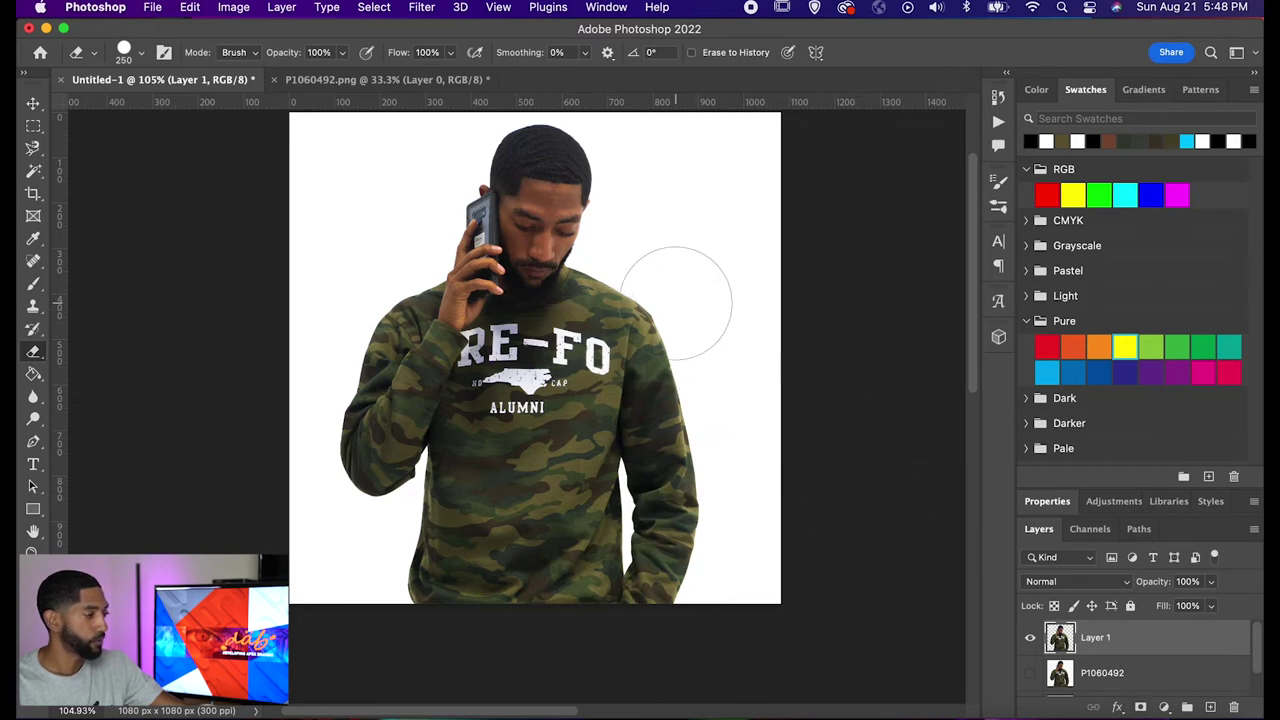
pyautogui.moveTo(690, 296); pyautogui.dragTo(680, 557)
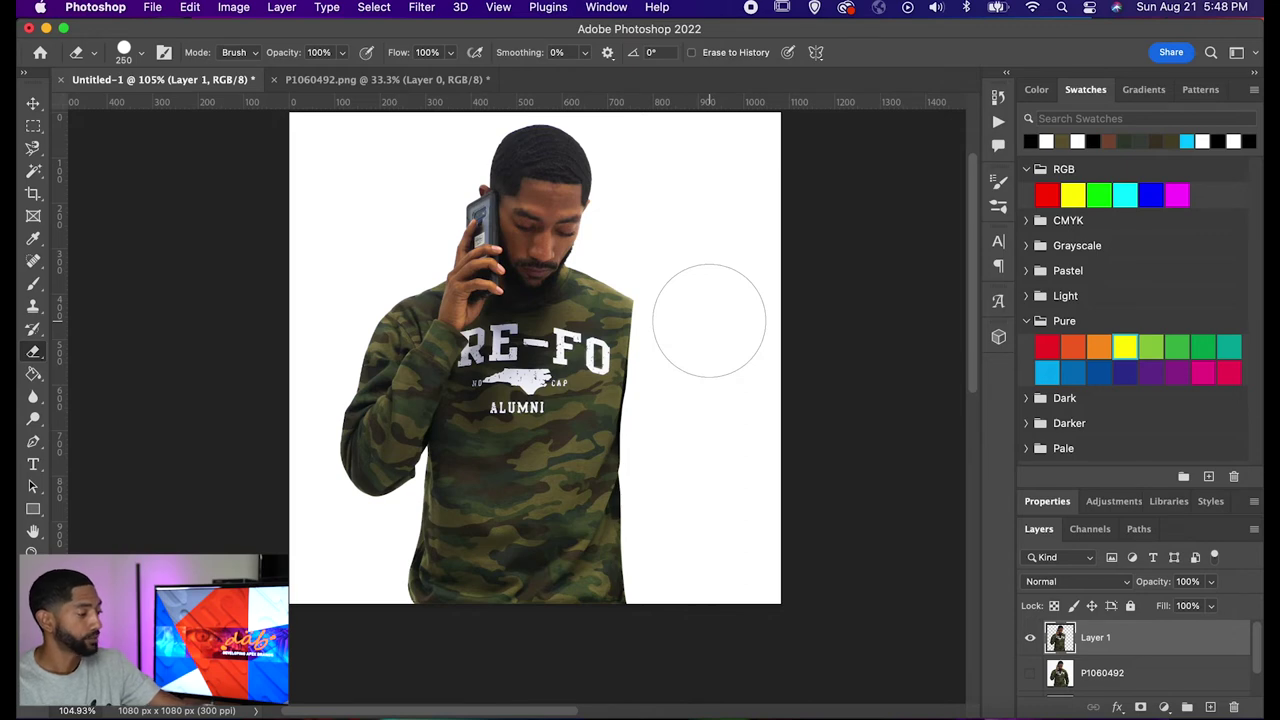
pyautogui.press('super+z')
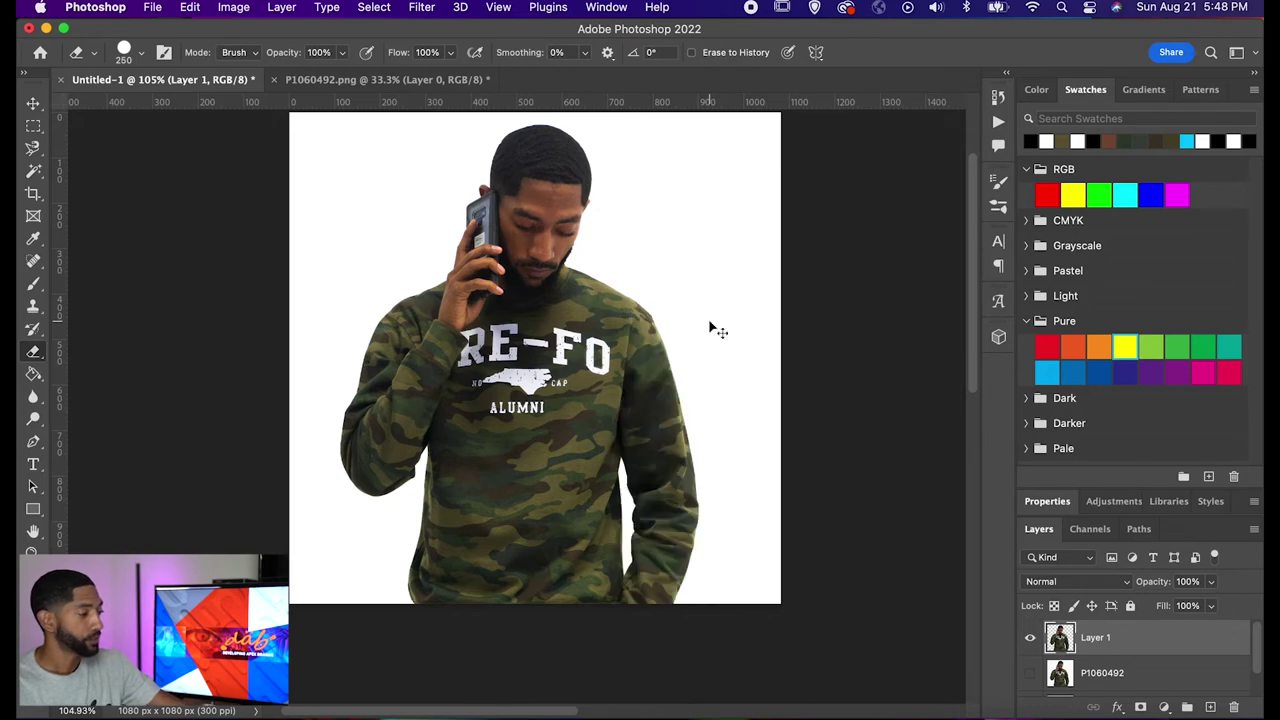
# On a new layer mask for Layer 1, hide the lowered arm with the Eraser and restore it with black as foreground color
pyautogui.click(1140, 708)
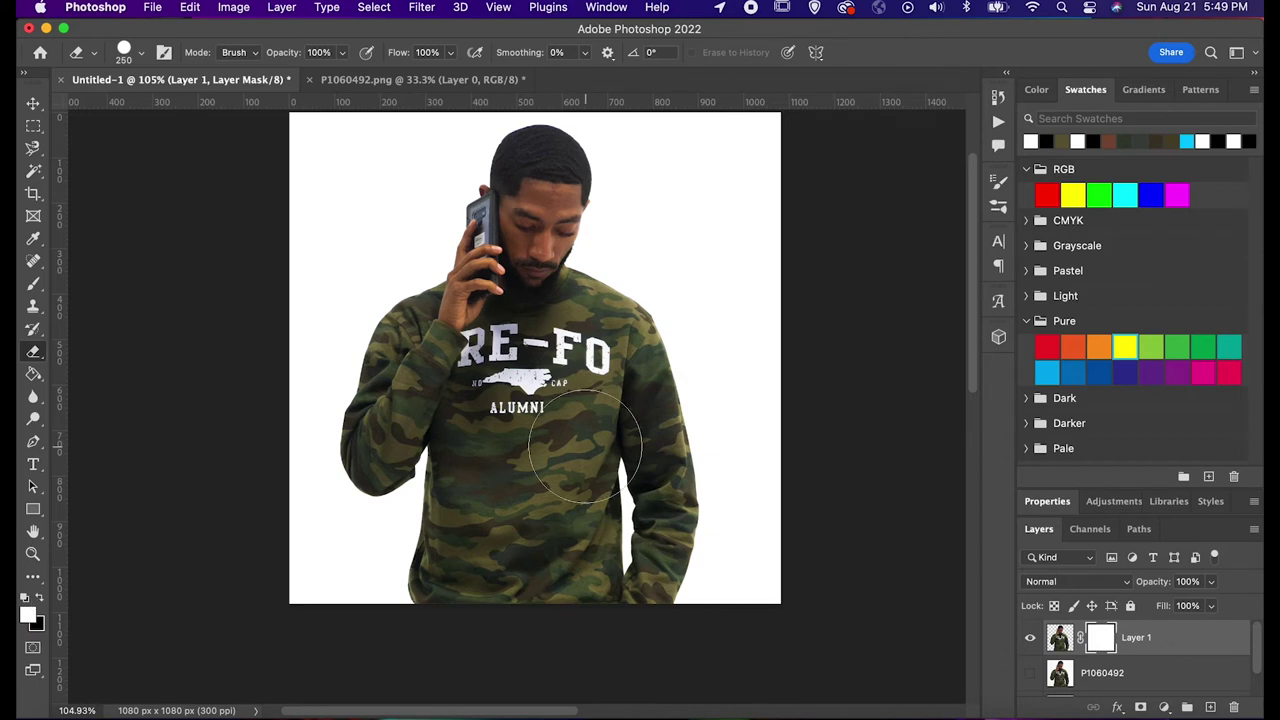
pyautogui.moveTo(700, 303)
pyautogui.mouseDown()
pyautogui.moveTo(675, 484)
pyautogui.moveTo(689, 647)
pyautogui.mouseUp()
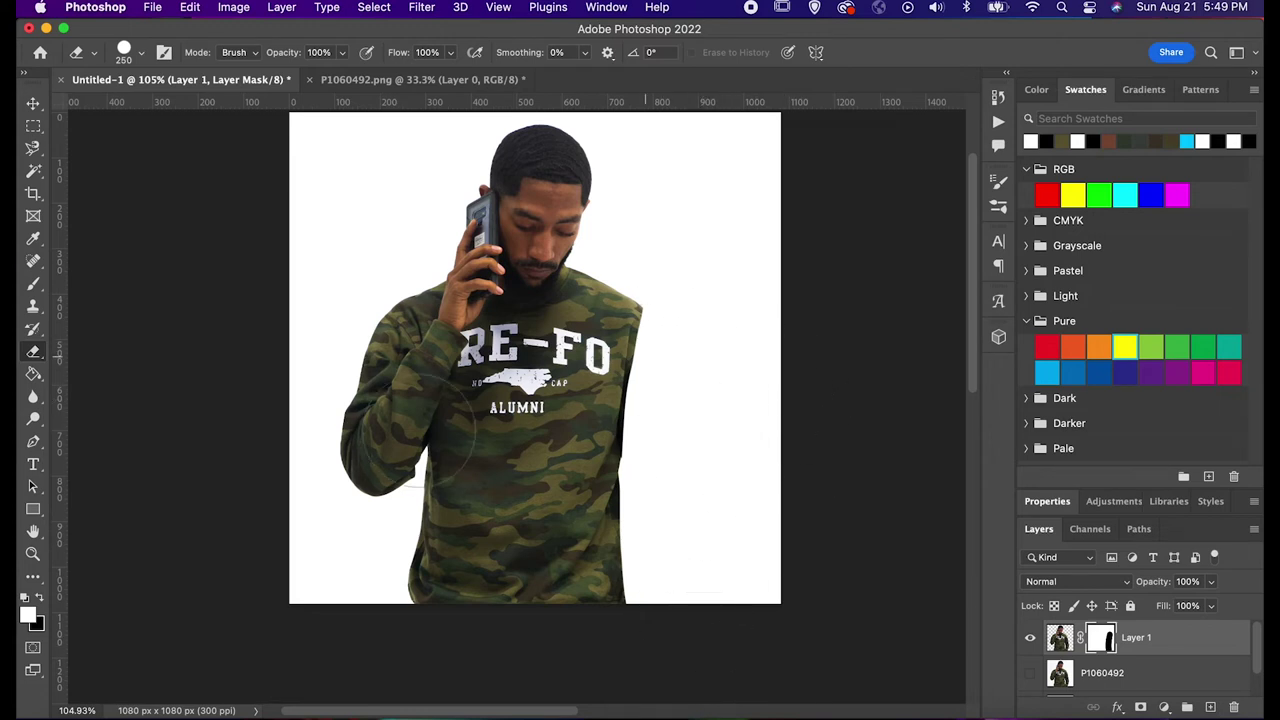
pyautogui.click(43, 601)
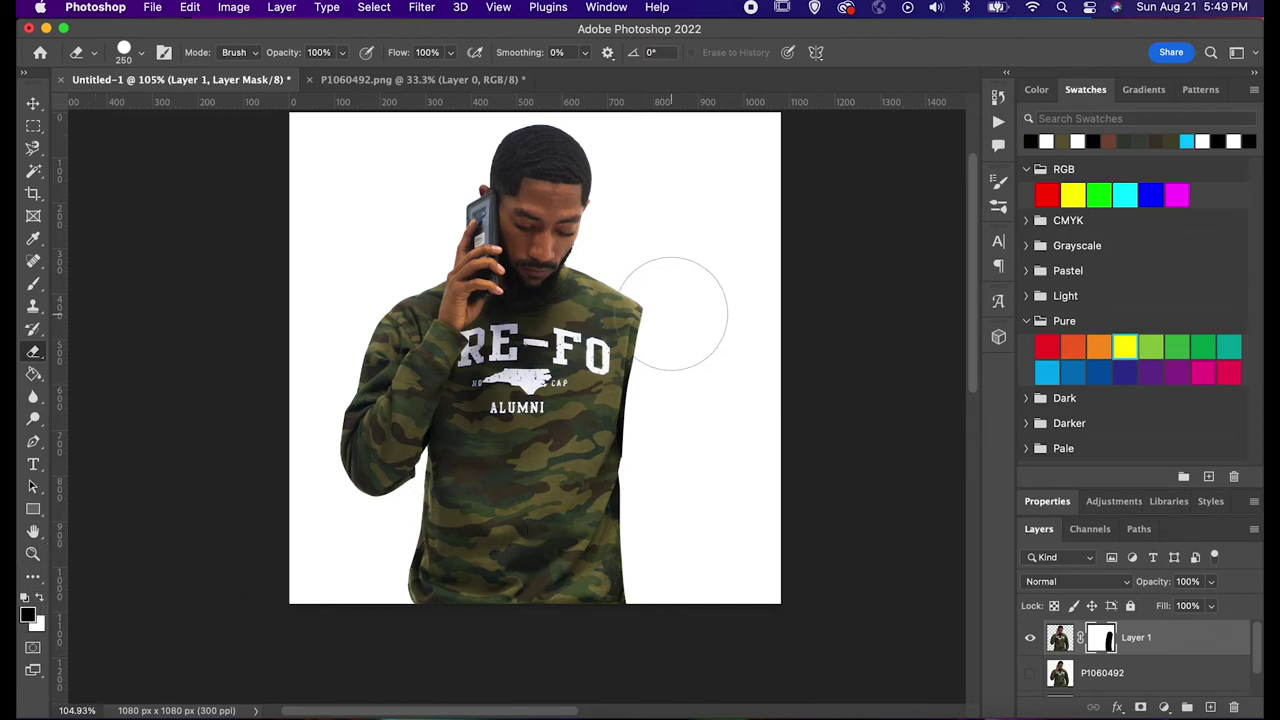
pyautogui.moveTo(674, 294)
pyautogui.mouseDown()
pyautogui.moveTo(665, 545)
pyautogui.moveTo(640, 600)
pyautogui.mouseUp()
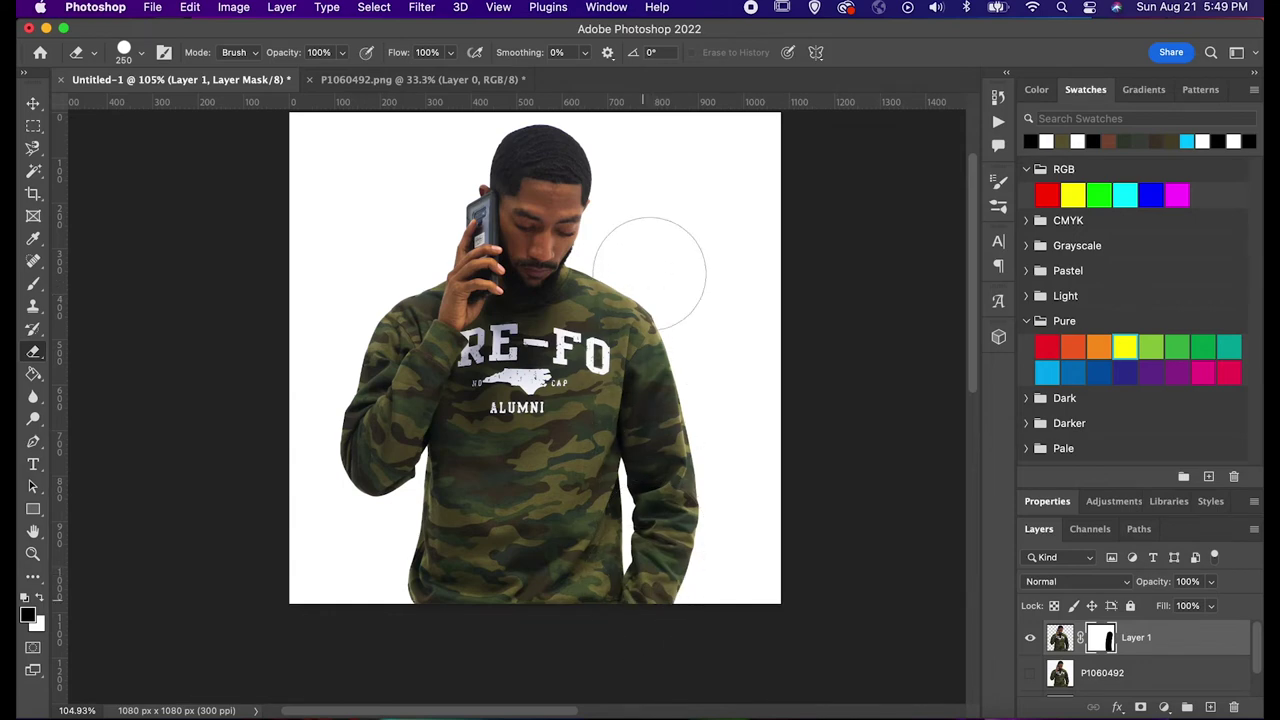
# With the Paint Bucket tool active, create a new layer above Layer 1 and set the foreground color to RGB yellow
pyautogui.scroll(2, 600, 300)
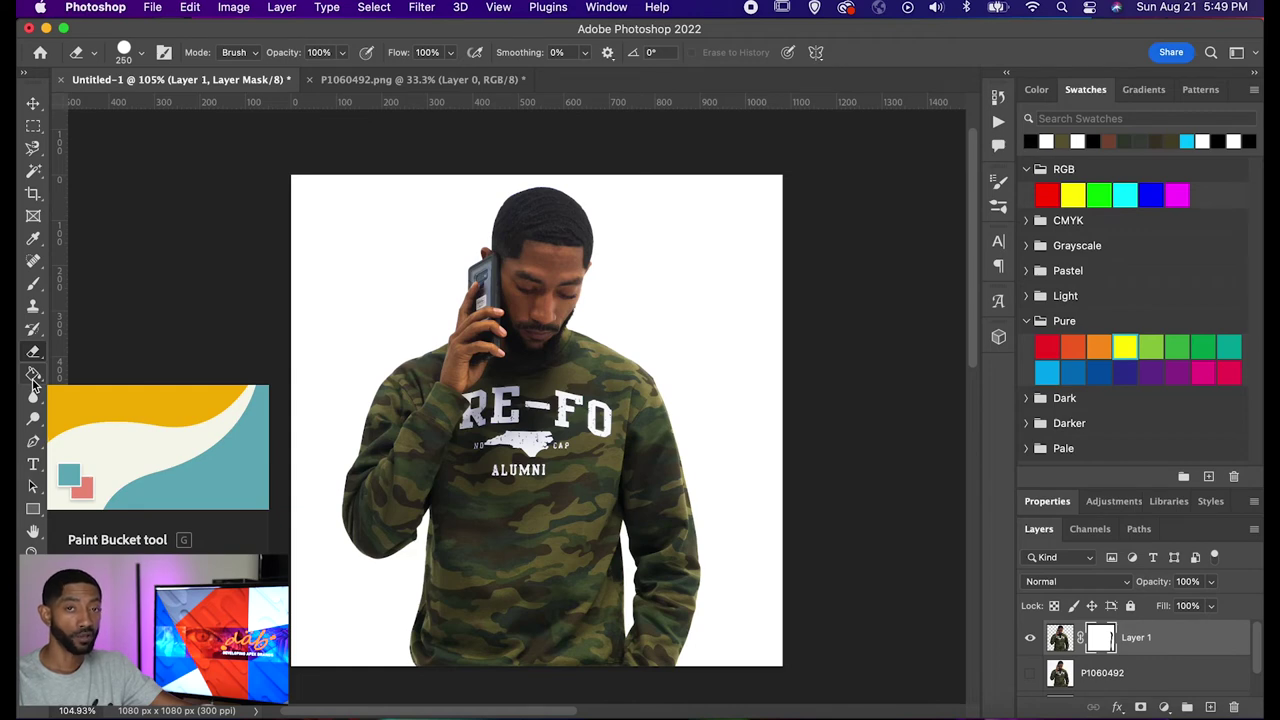
pyautogui.click(33, 378)
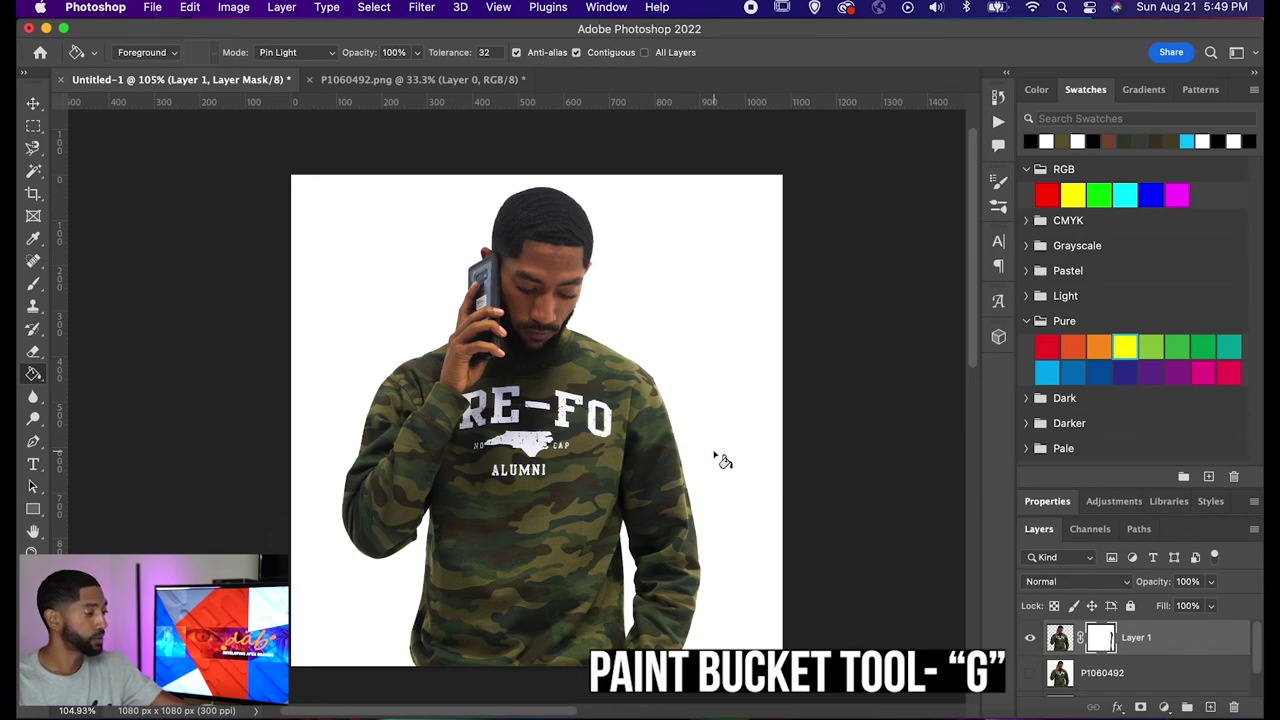
pyautogui.scroll(-3, 960, 520)
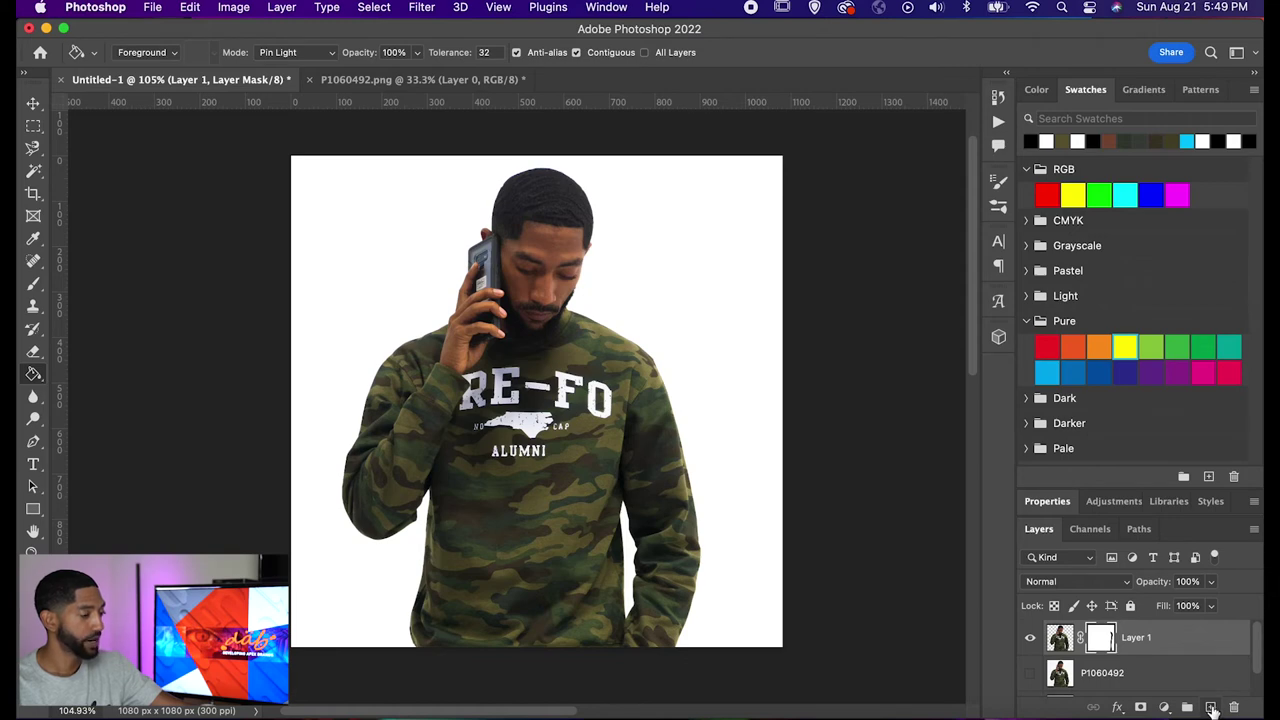
pyautogui.click(1212, 708)
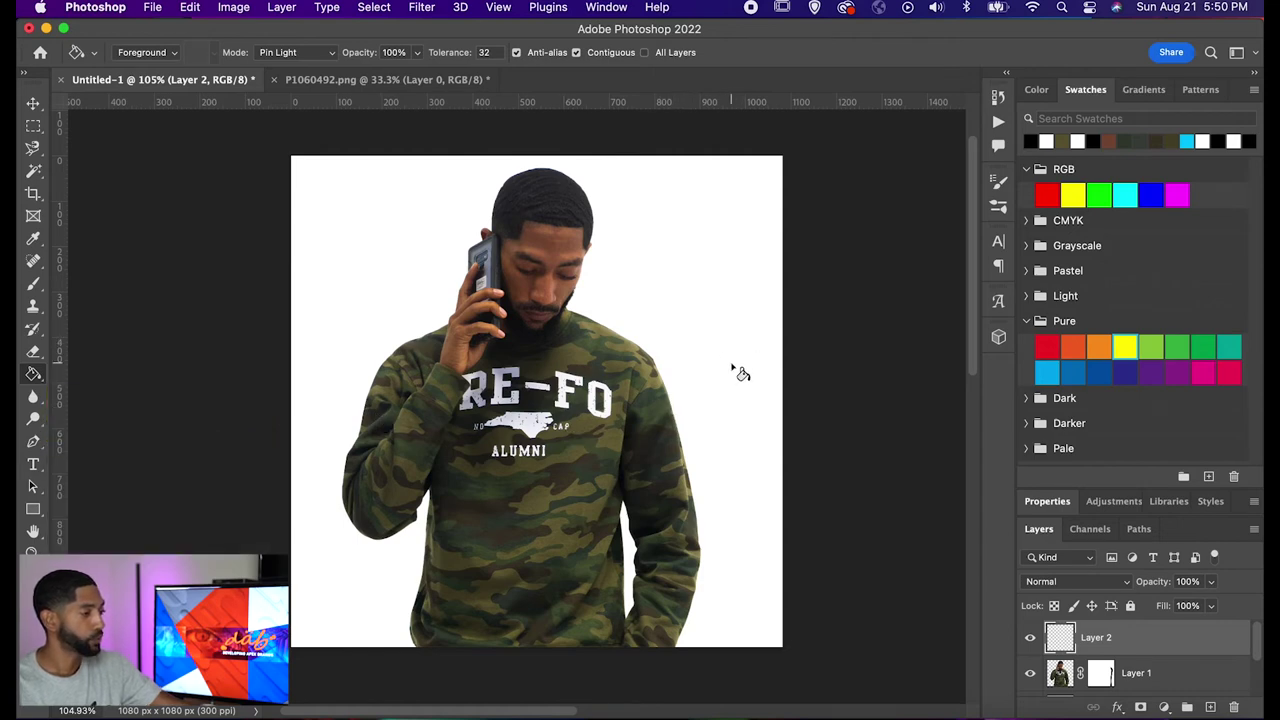
pyautogui.click(1080, 197)
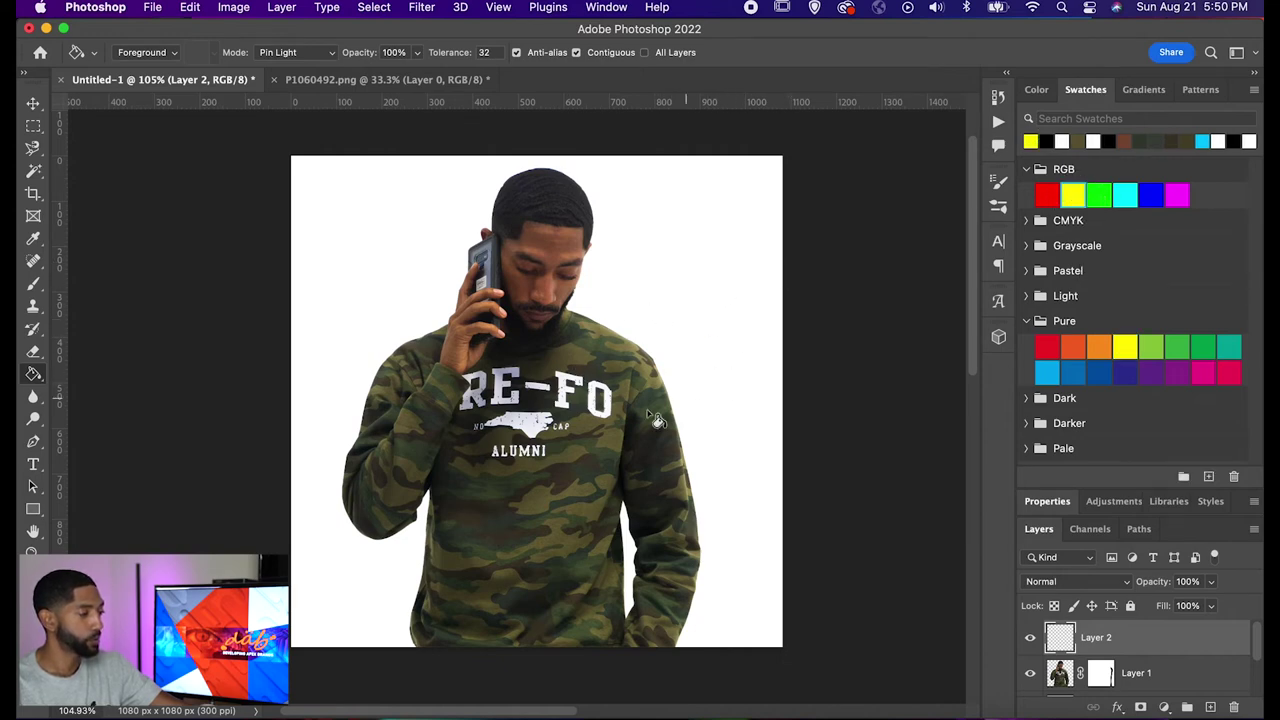
# Fill the whole of Layer 2 with yellow using the Paint Bucket, and undo the fill
pyautogui.click(645, 309)
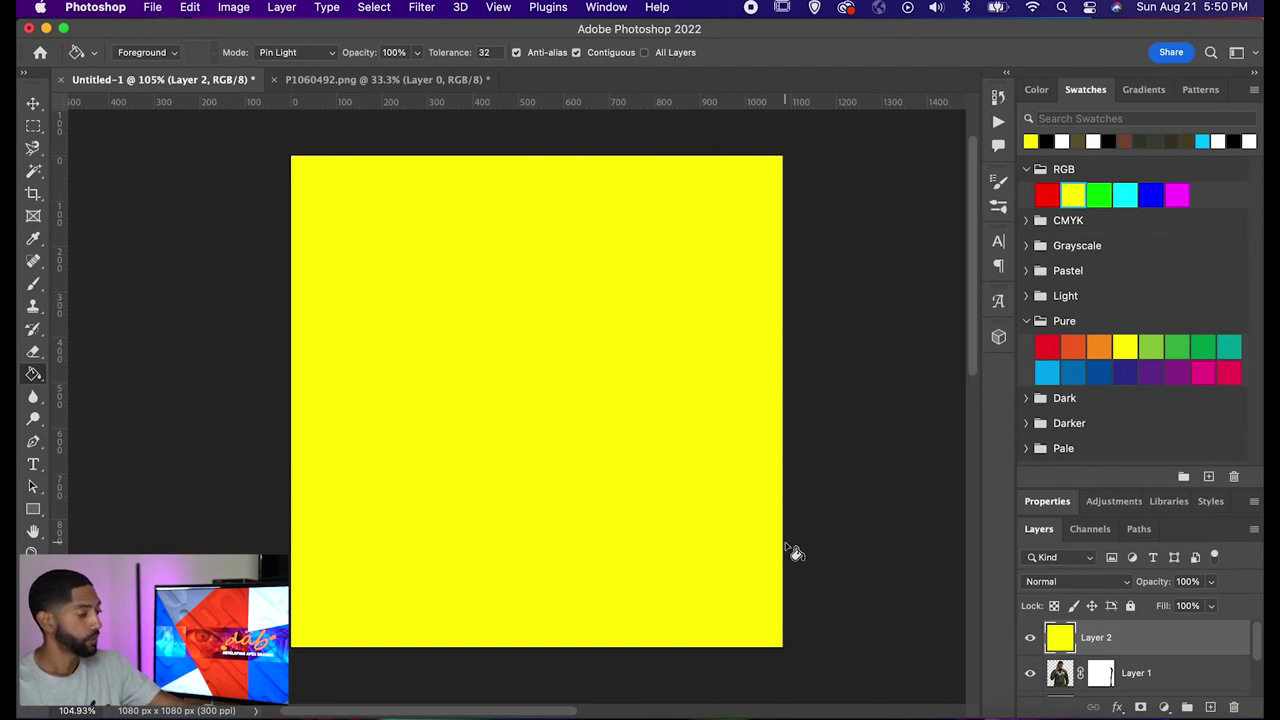
pyautogui.press('super+z')
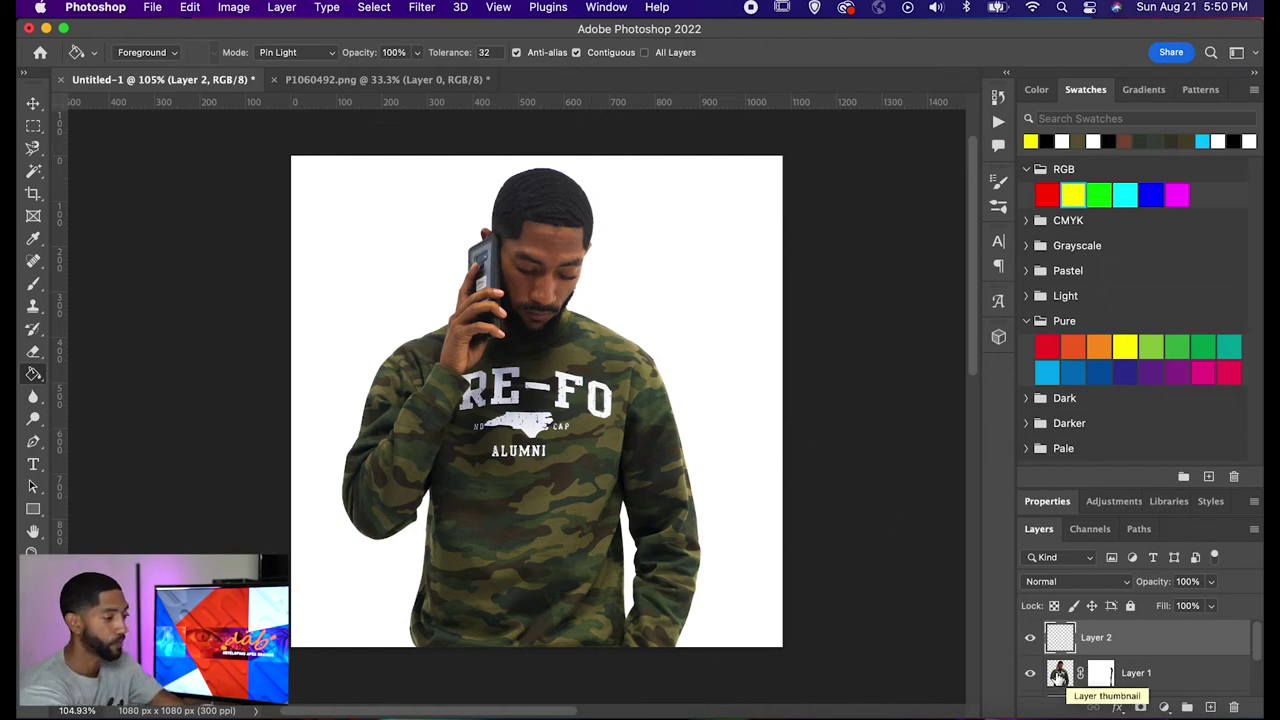
# On Layer 2, fill the man's outline loaded as a selection from Layer 1 with yellow, deselect it, and undo the deselection and fill
pyautogui.click(1058, 675)
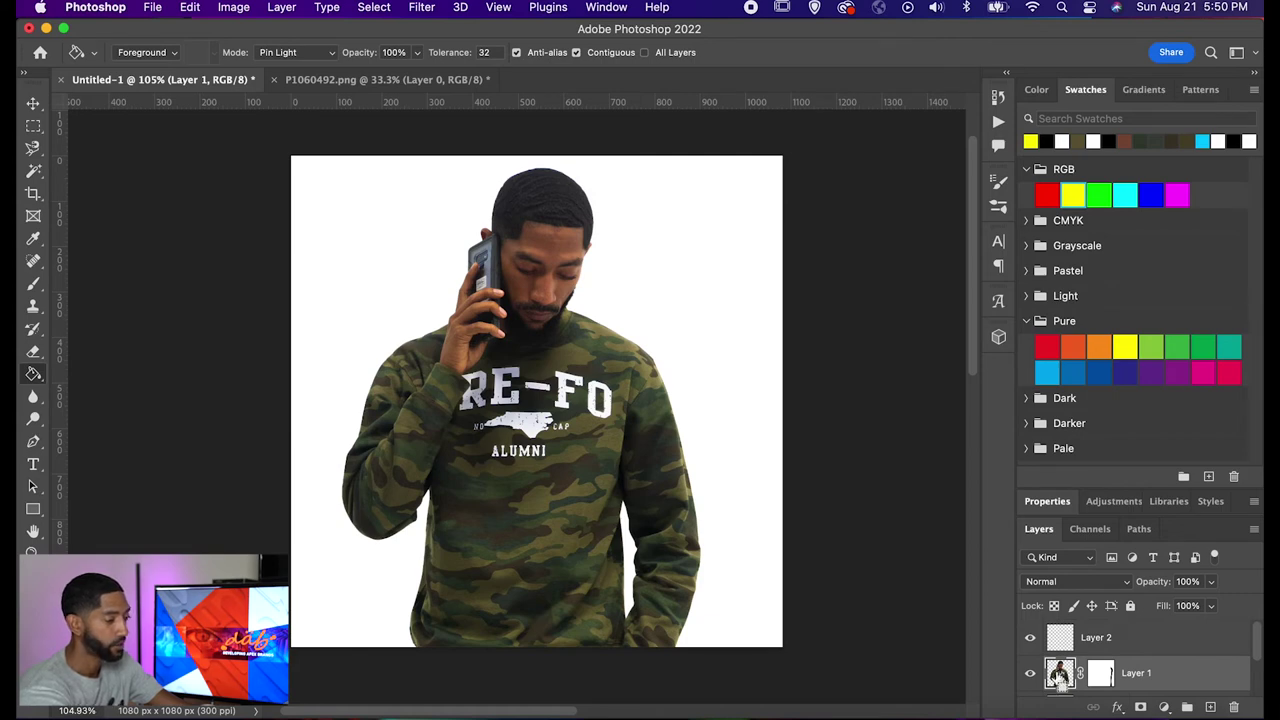
pyautogui.keyDown('super'); pyautogui.click(1058, 675); pyautogui.keyUp('super')
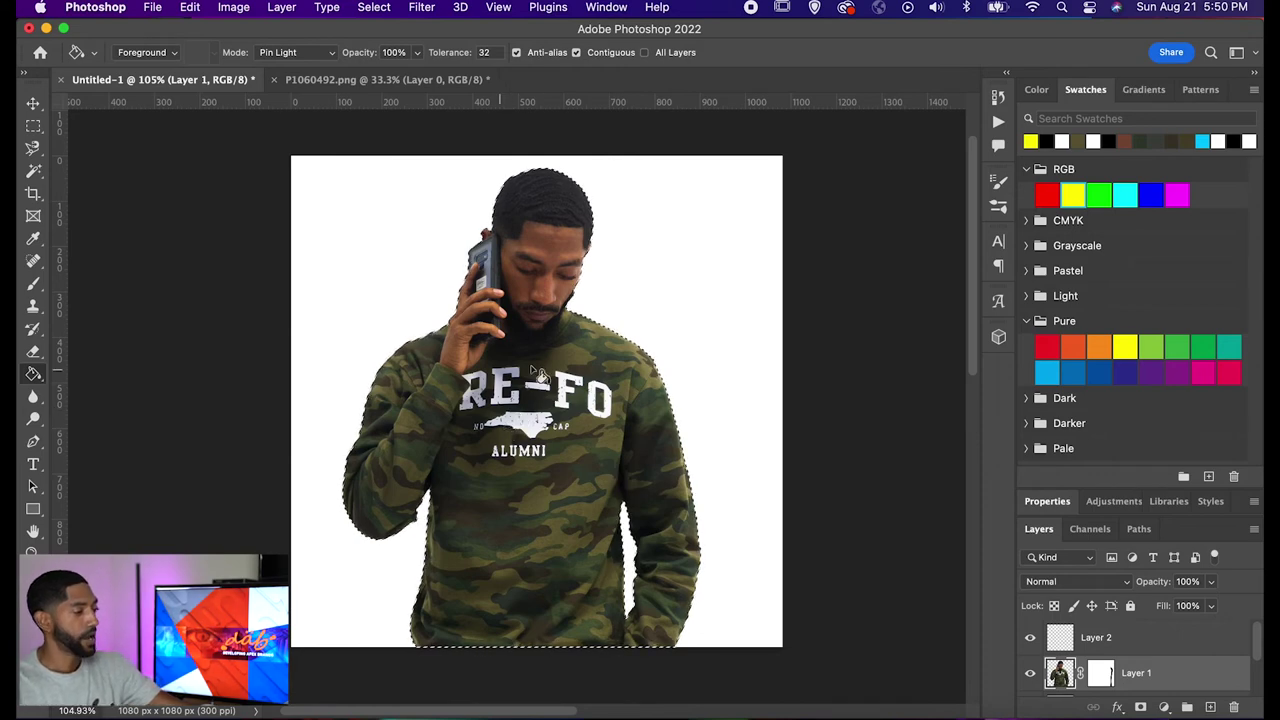
pyautogui.click(1112, 642)
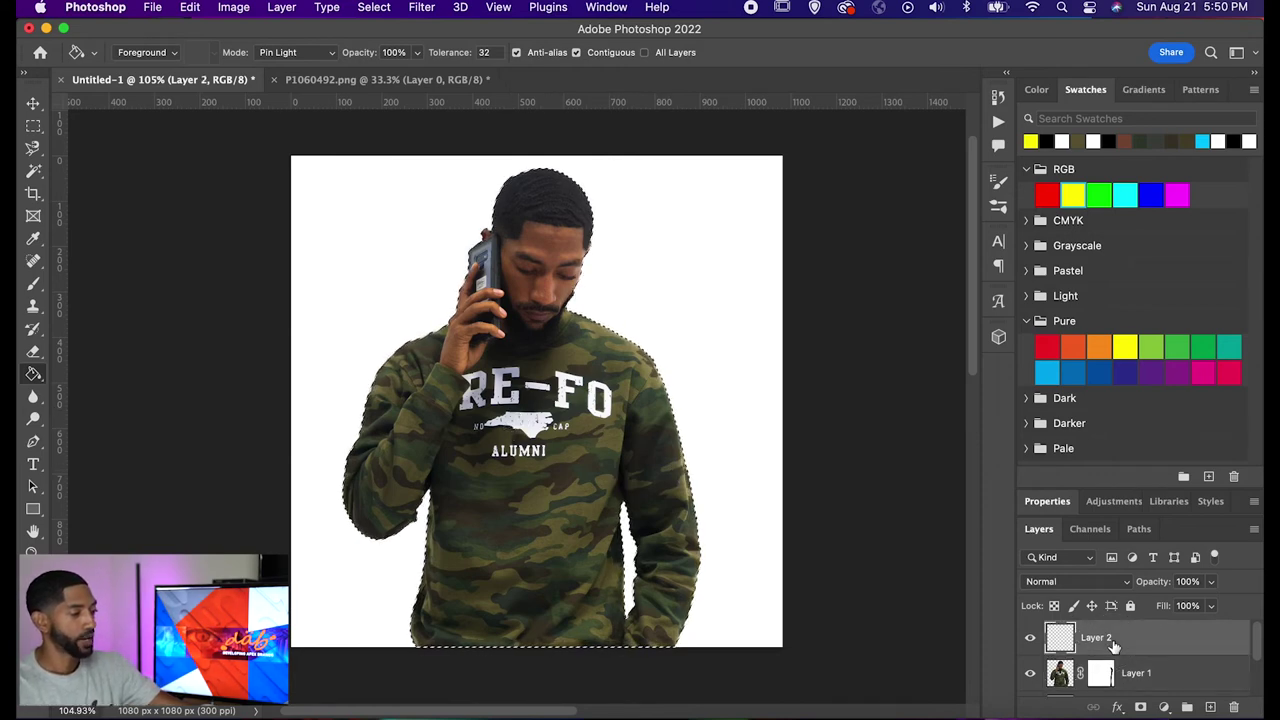
pyautogui.click(596, 436)
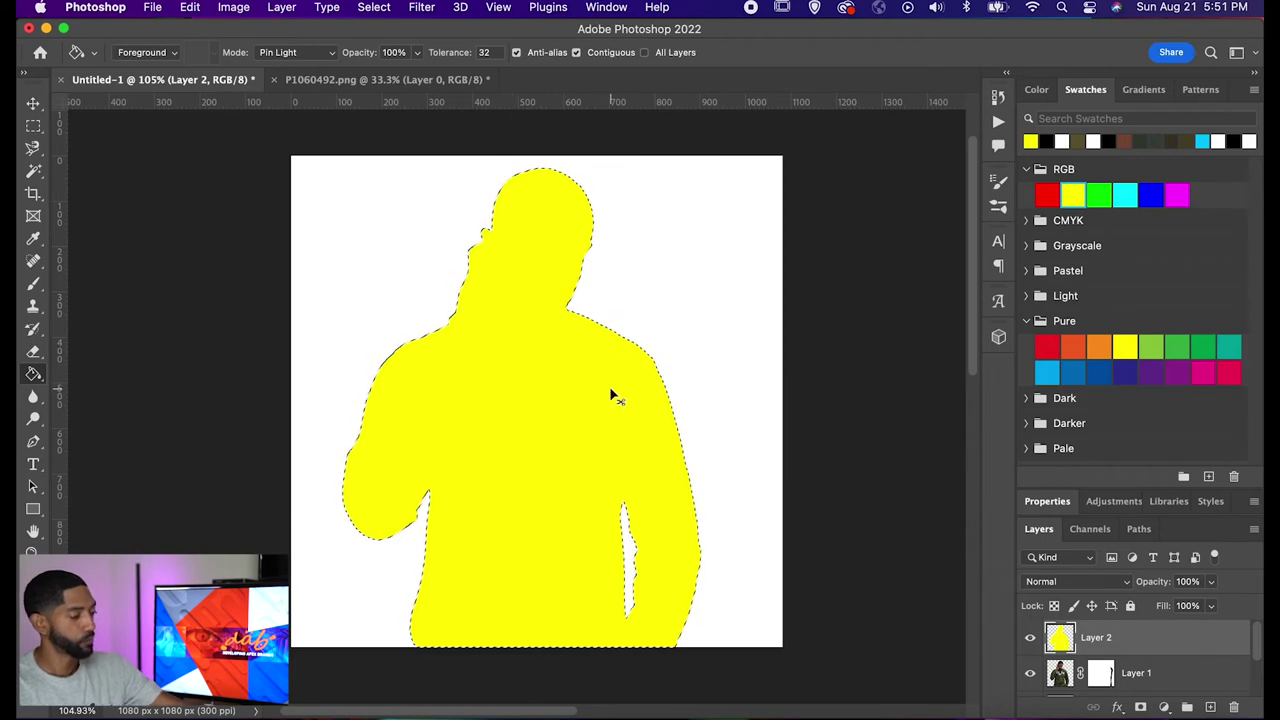
pyautogui.press('super+d')
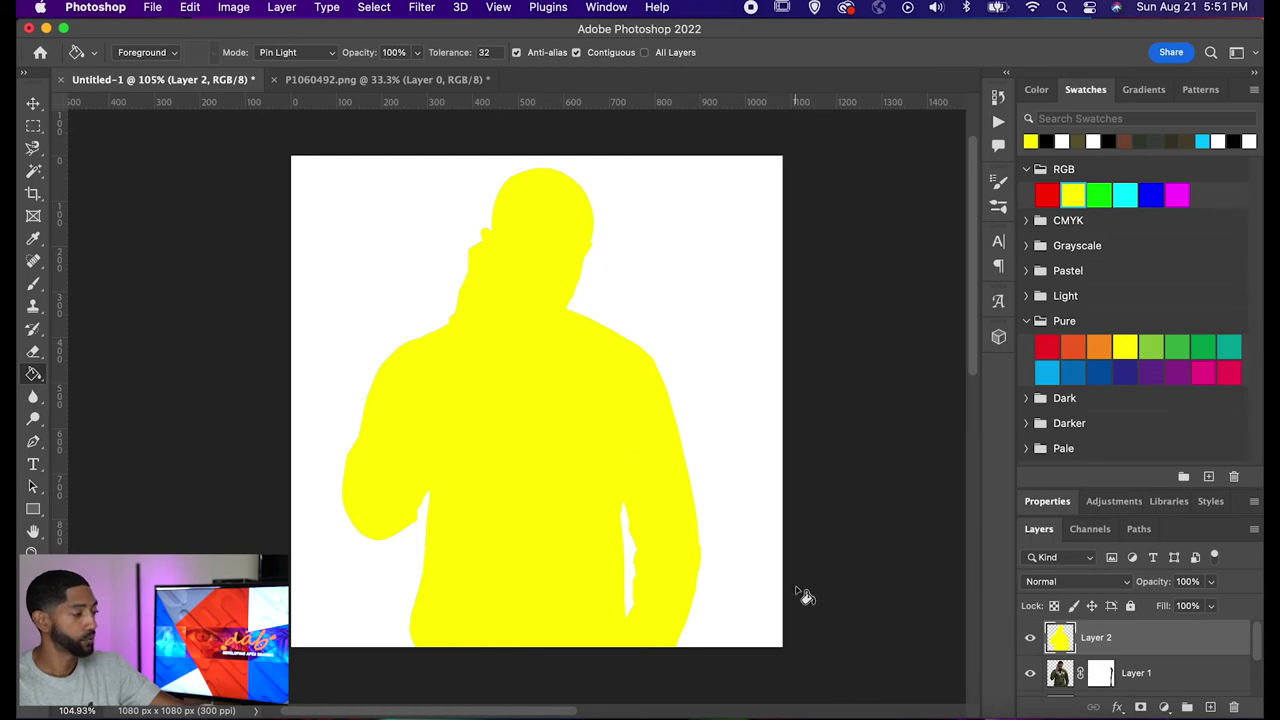
pyautogui.press('super+z')
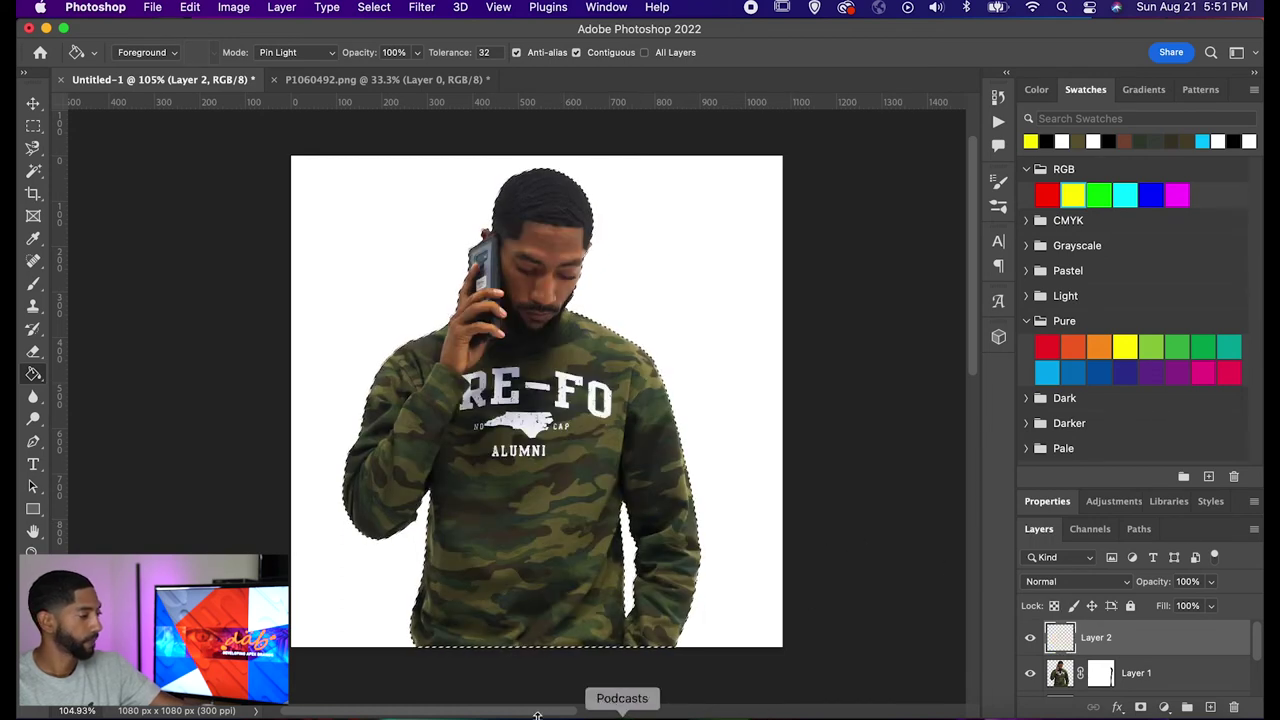
# Switch to the Gradient tool and choose the olive-yellow-to-green preset from the Greens group
pyautogui.click(34, 376)
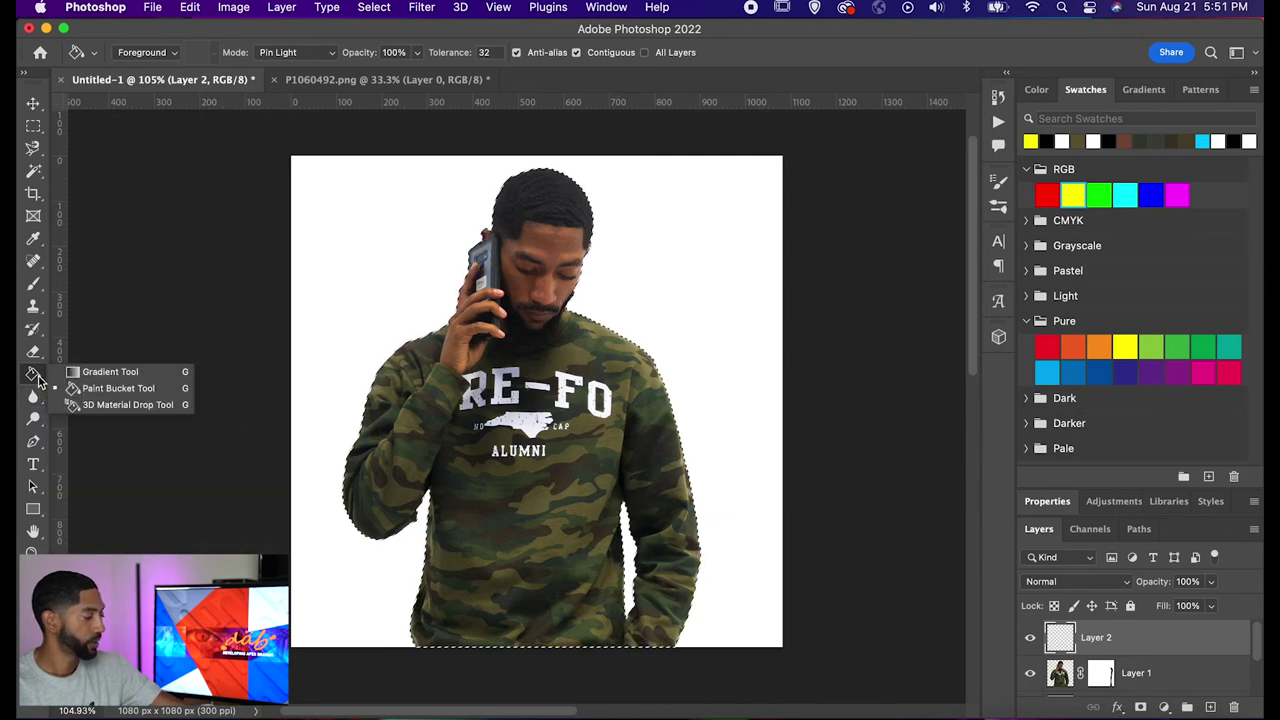
pyautogui.click(101, 372)
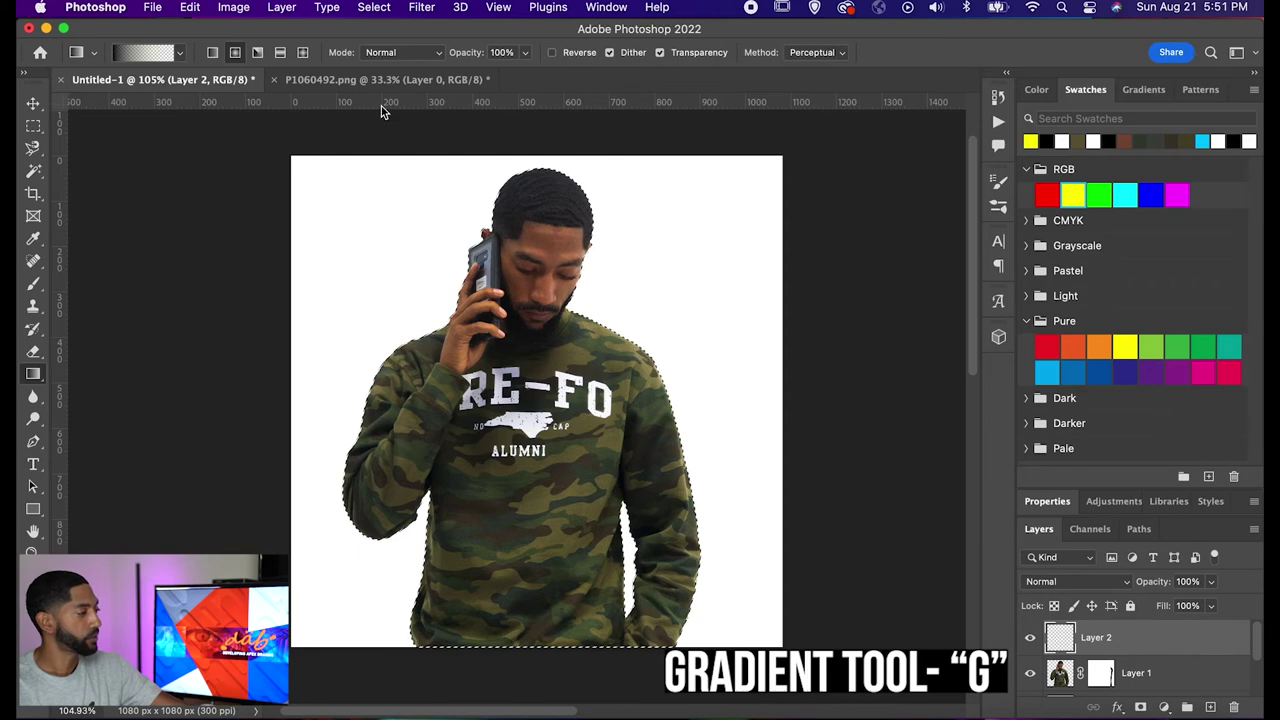
pyautogui.click(180, 53)
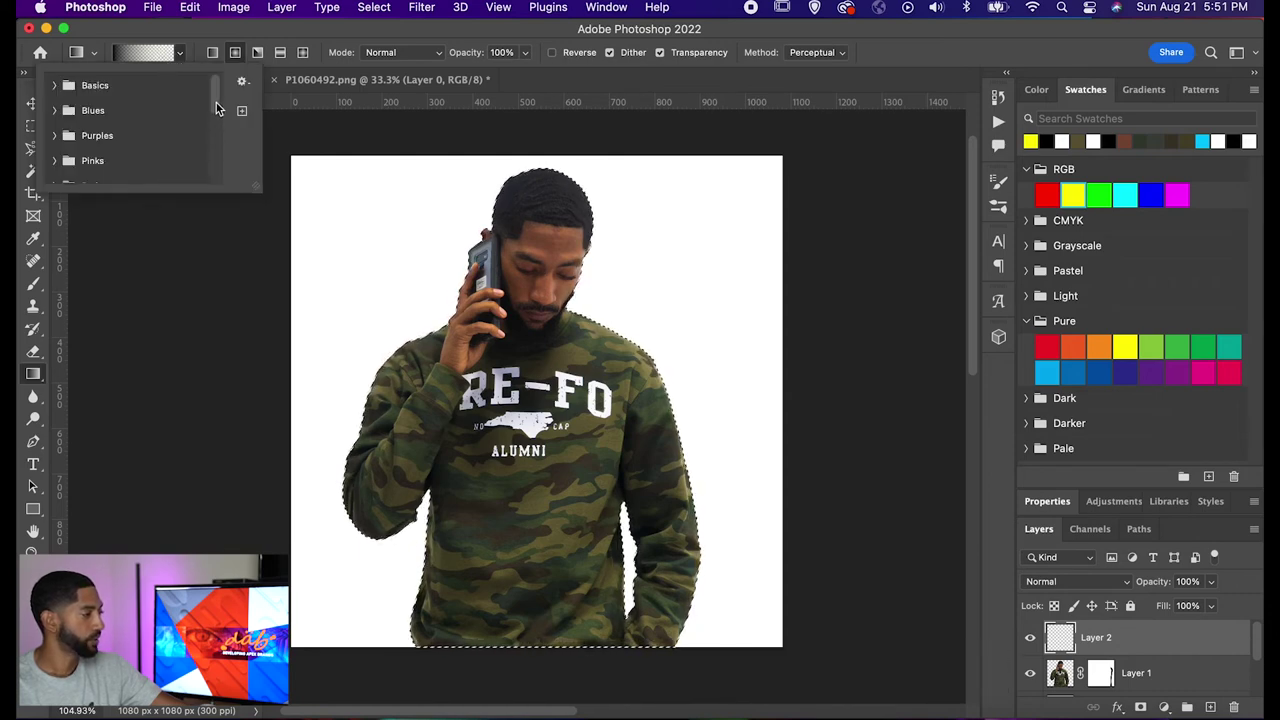
pyautogui.moveTo(216, 102)
pyautogui.mouseDown()
pyautogui.moveTo(224, 193)
pyautogui.moveTo(211, 126)
pyautogui.mouseUp()
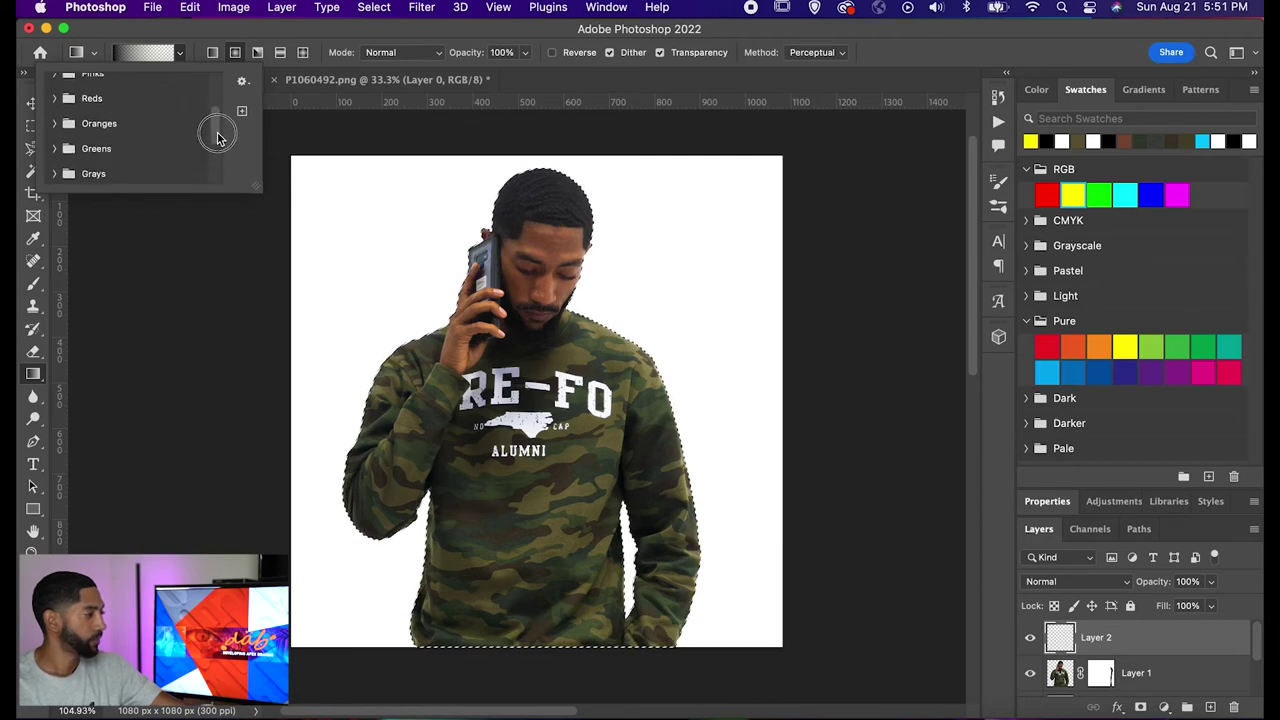
pyautogui.click(55, 140)
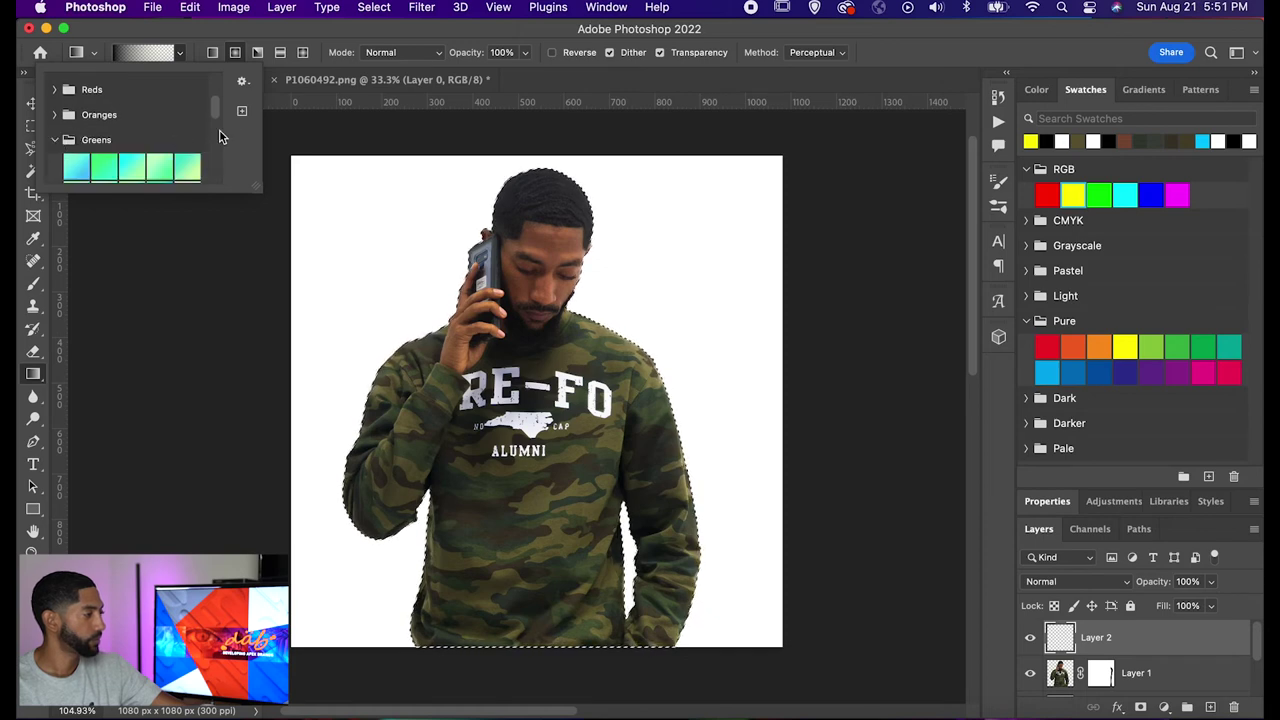
pyautogui.moveTo(216, 116); pyautogui.dragTo(224, 142)
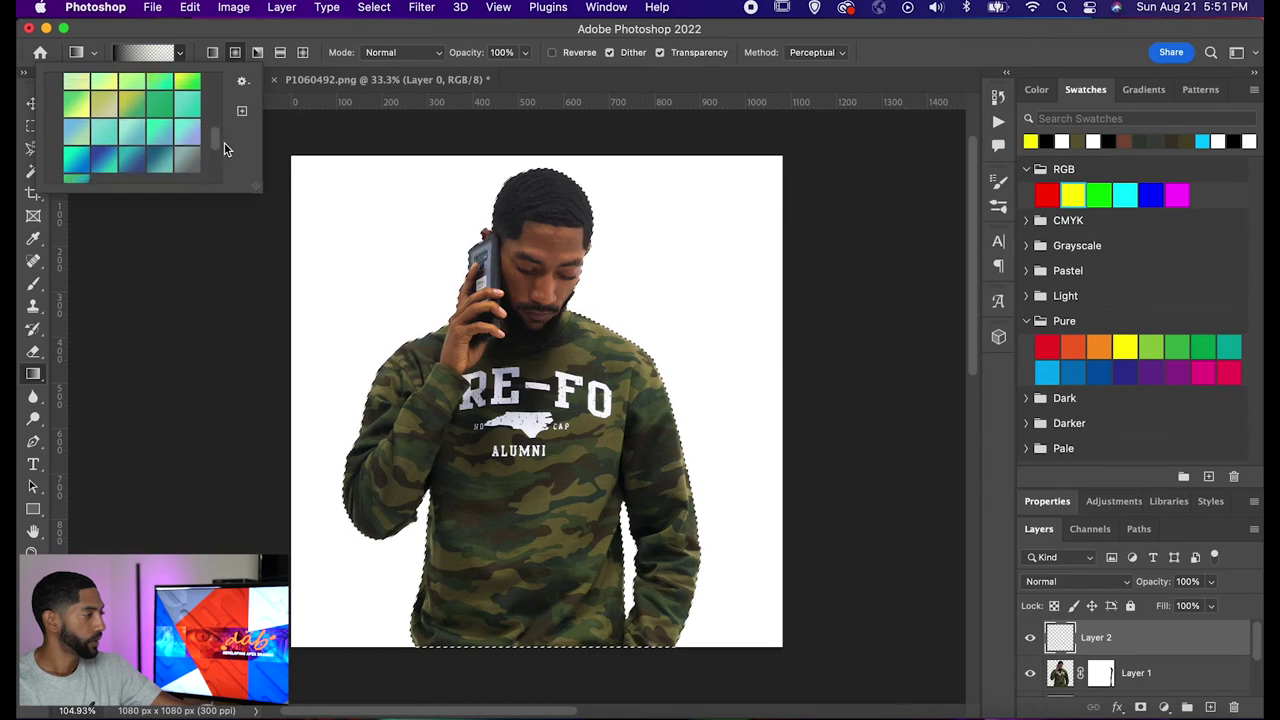
pyautogui.click(140, 108)
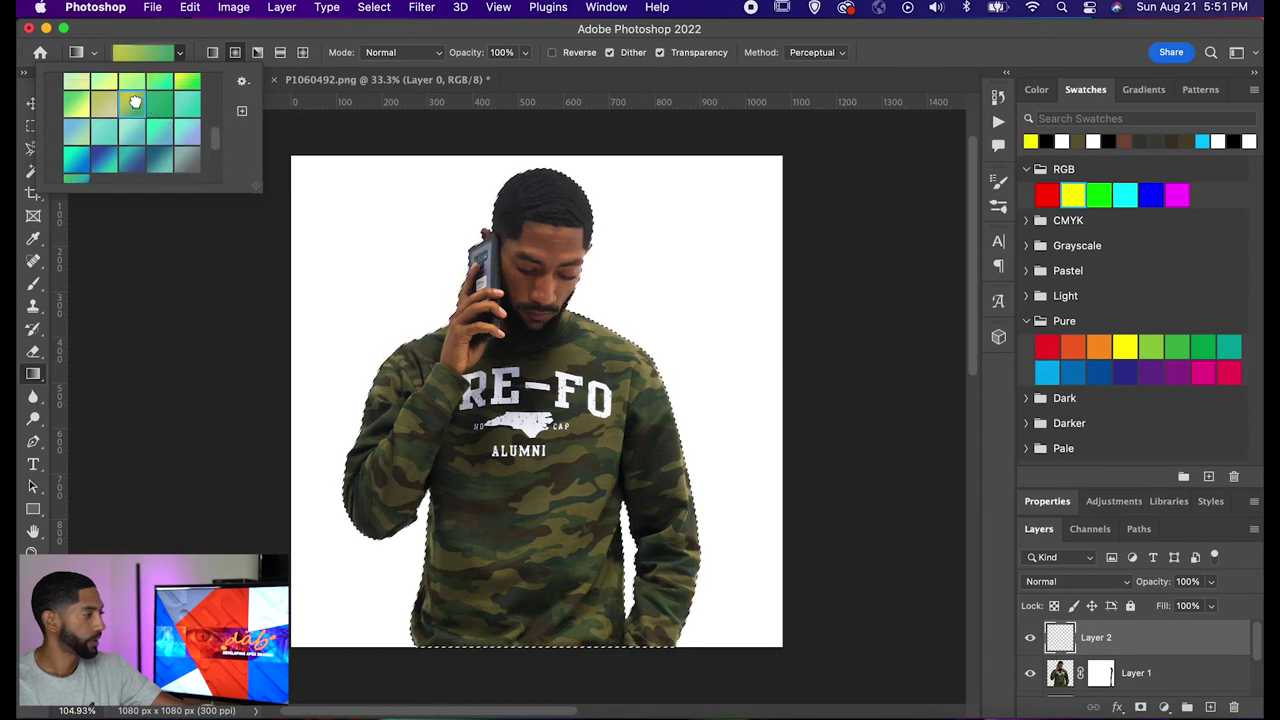
pyautogui.click(883, 183)
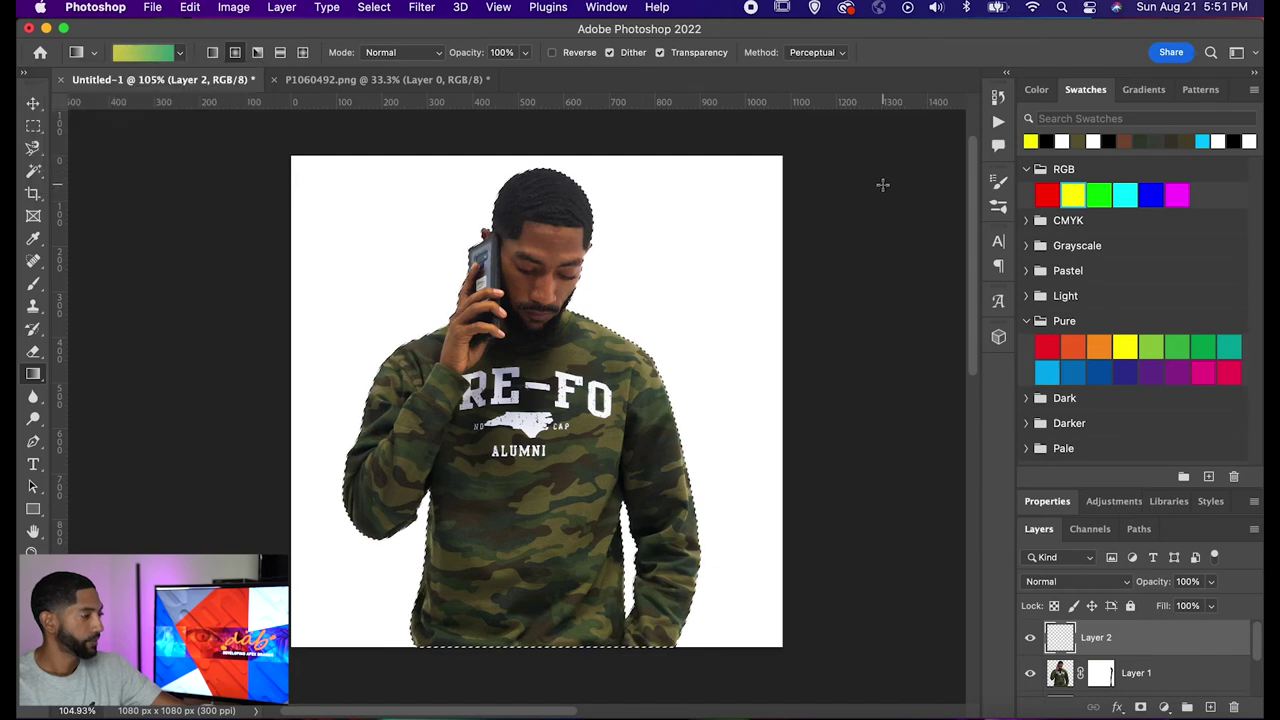
# Draw a radial gradient across the selected outline on Layer 2, undo it, and deselect the outline
pyautogui.moveTo(905, 168); pyautogui.dragTo(678, 259)
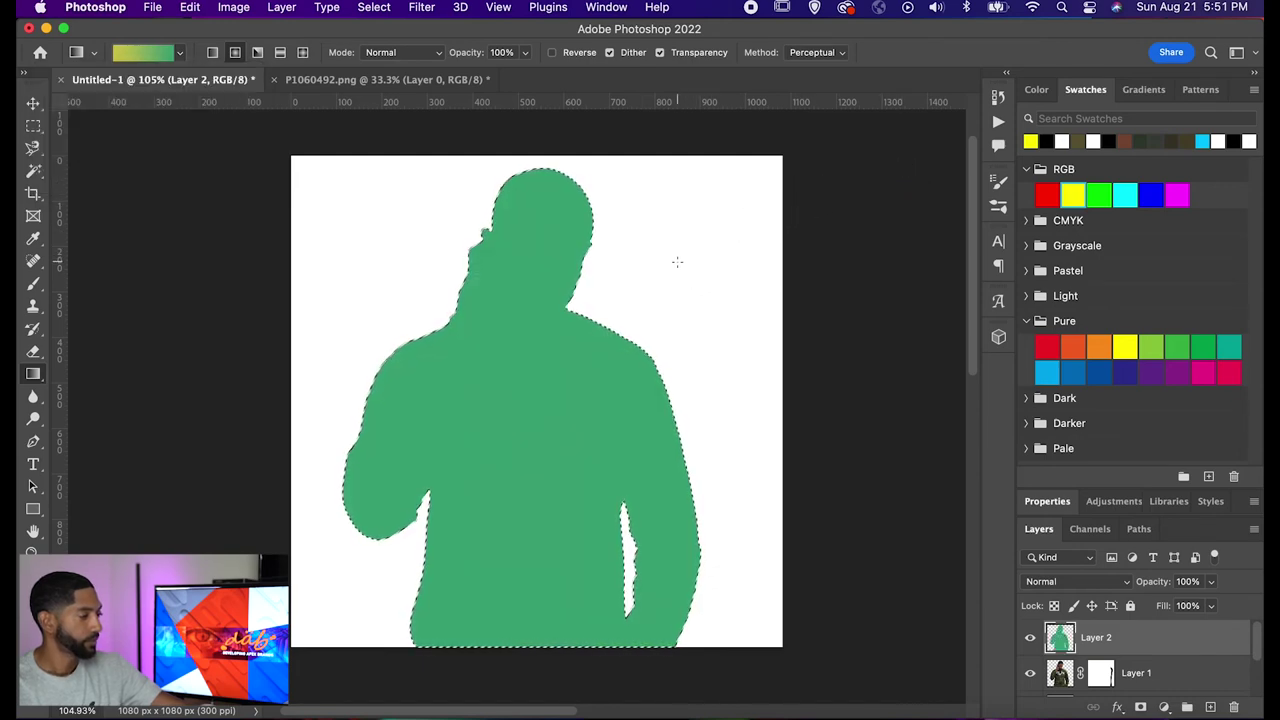
pyautogui.press('super+z')
pyautogui.press('super+d')
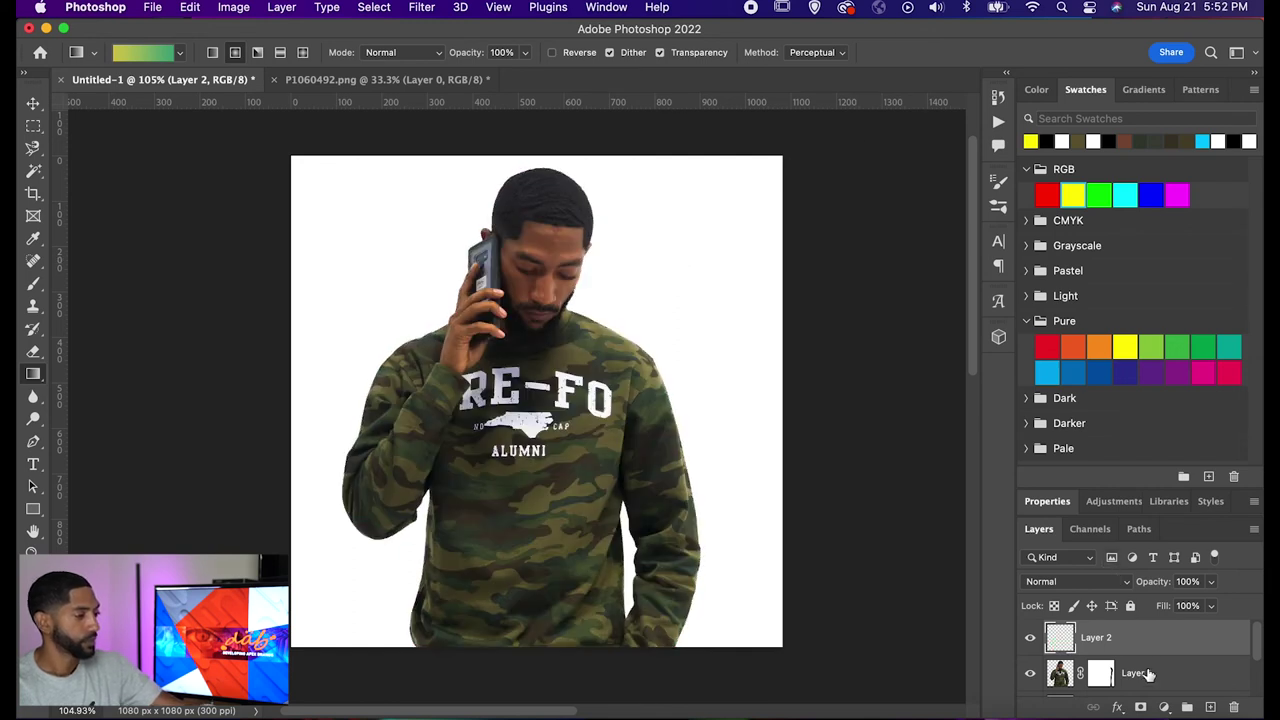
pyautogui.scroll(-2, 1148, 675)
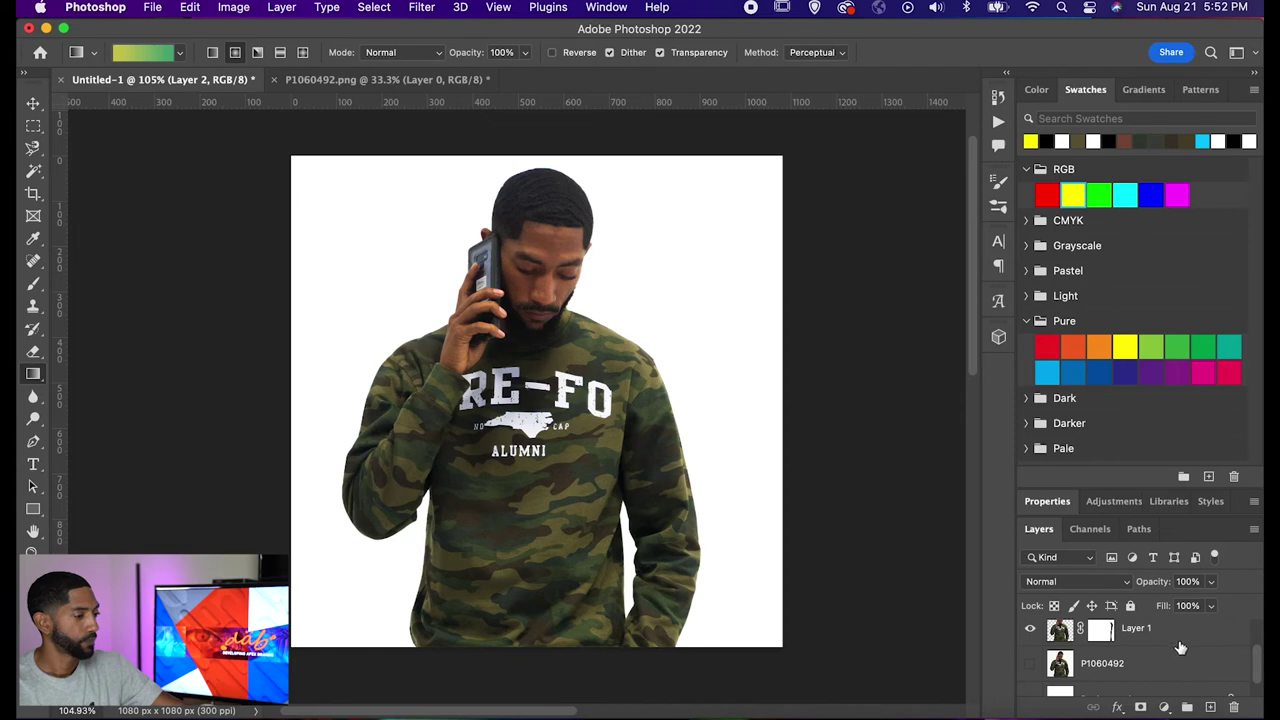
# Draw a radial gradient inward from beyond the canvas's upper-right corner on Layer 2, and move Layer 2 below Layer 1
pyautogui.scroll(2, 1180, 647)
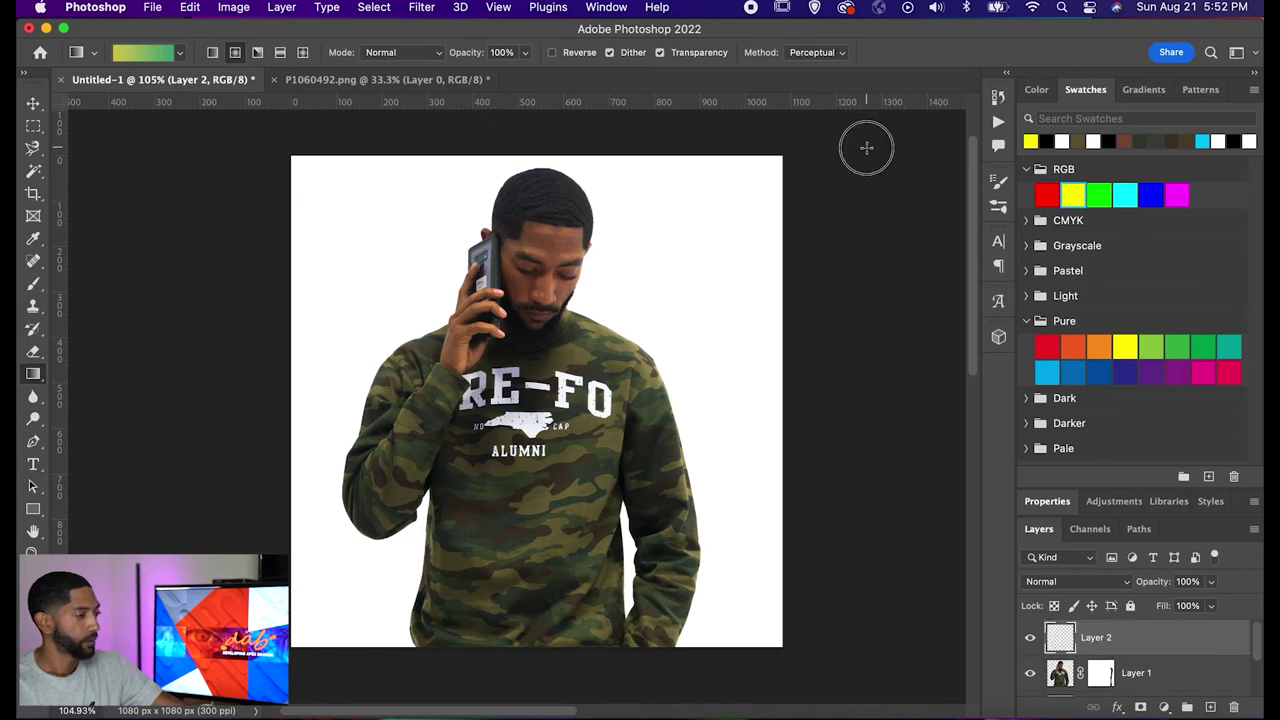
pyautogui.moveTo(866, 143); pyautogui.dragTo(655, 262)
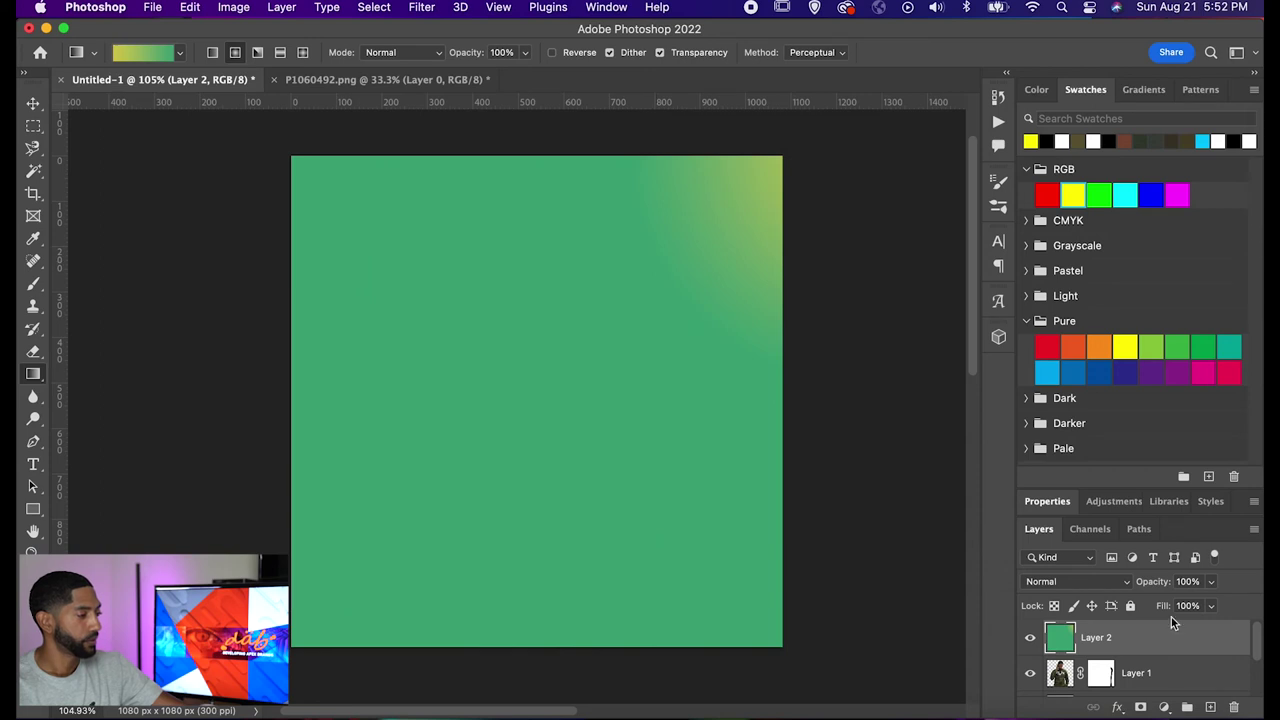
pyautogui.scroll(-1, 1190, 665)
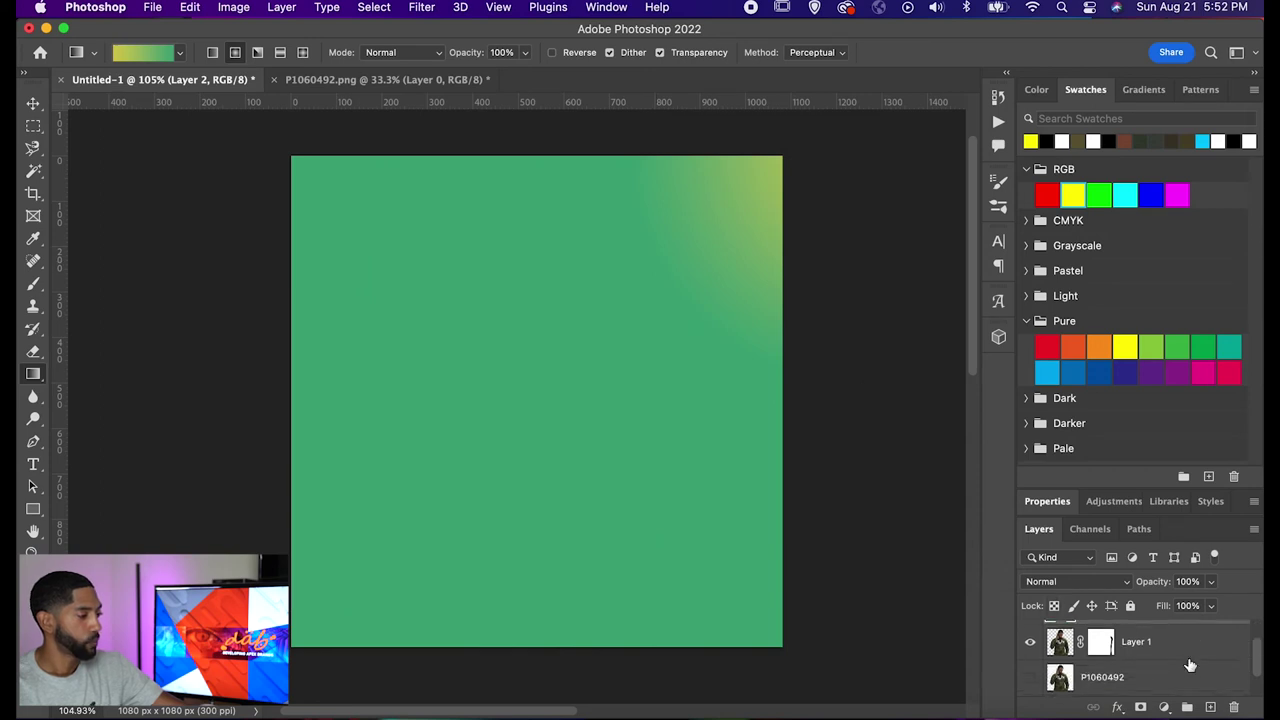
pyautogui.scroll(1, 1186, 663)
pyautogui.moveTo(1172, 640); pyautogui.dragTo(1170, 692)
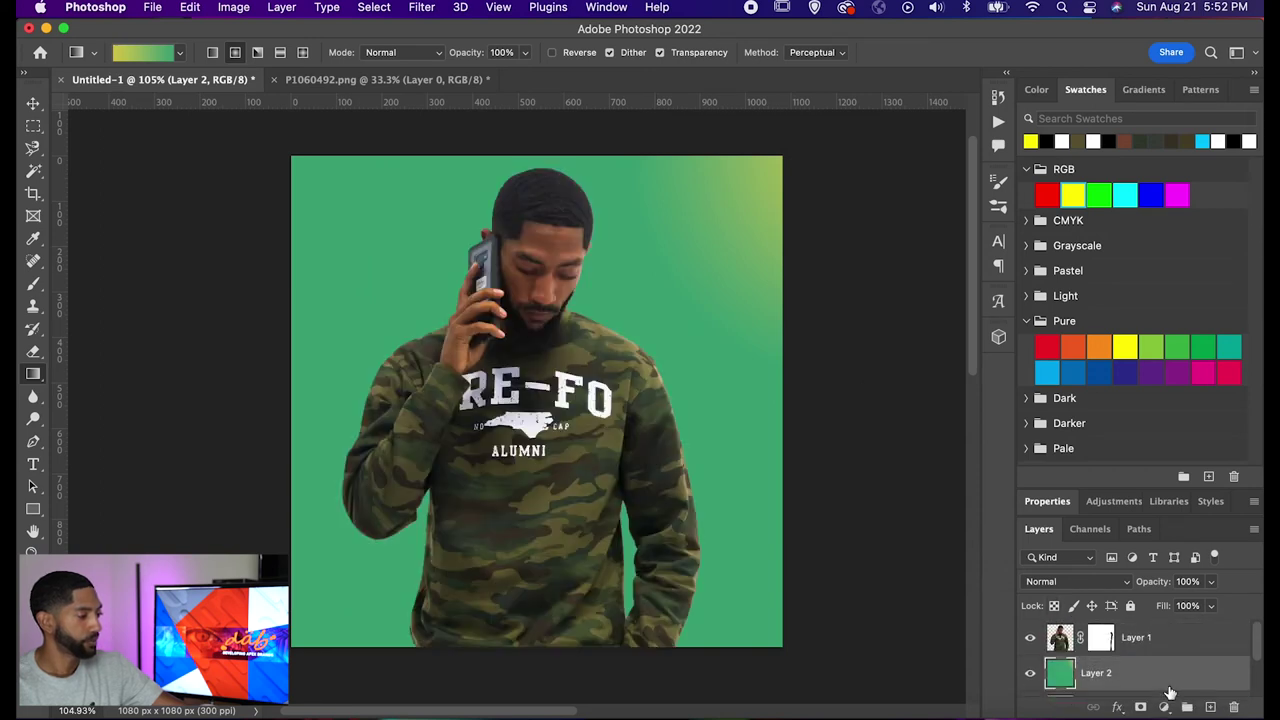
# Redraw Layer 2's radial gradient from the canvas's right side and three other corners, ending with one from the centre outward
pyautogui.moveTo(878, 470); pyautogui.dragTo(742, 470)
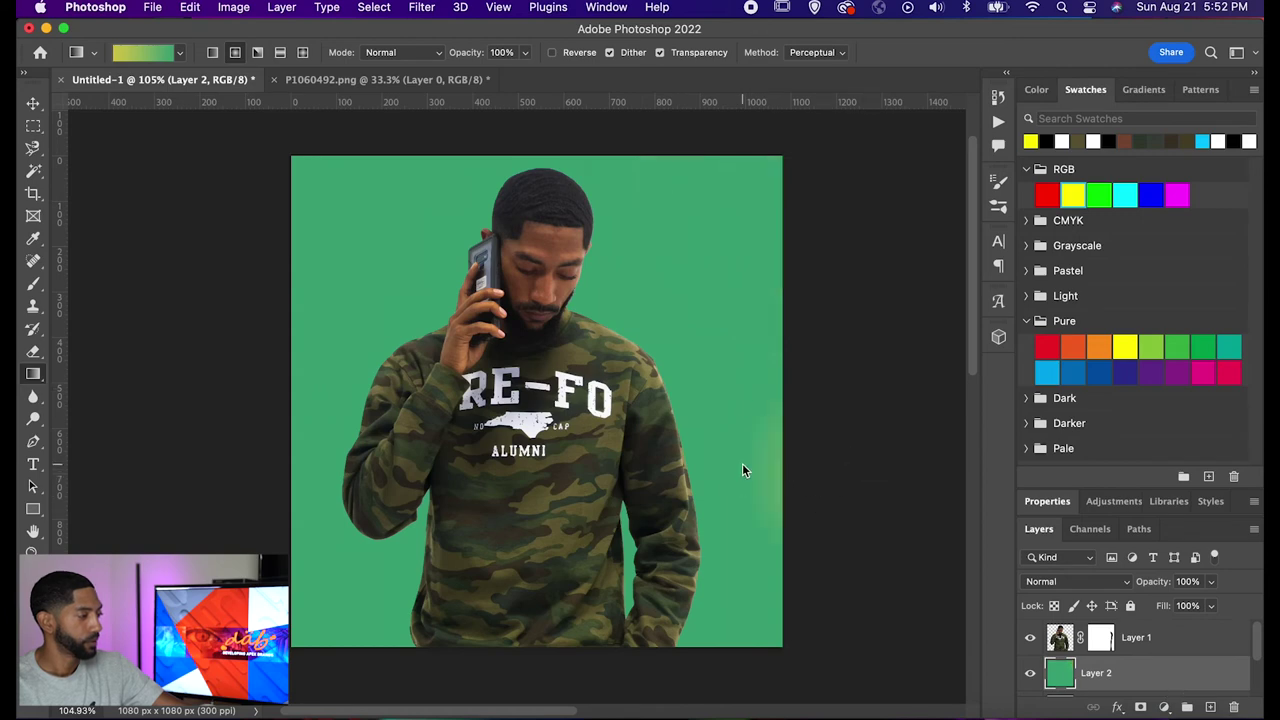
pyautogui.moveTo(883, 622); pyautogui.dragTo(725, 477)
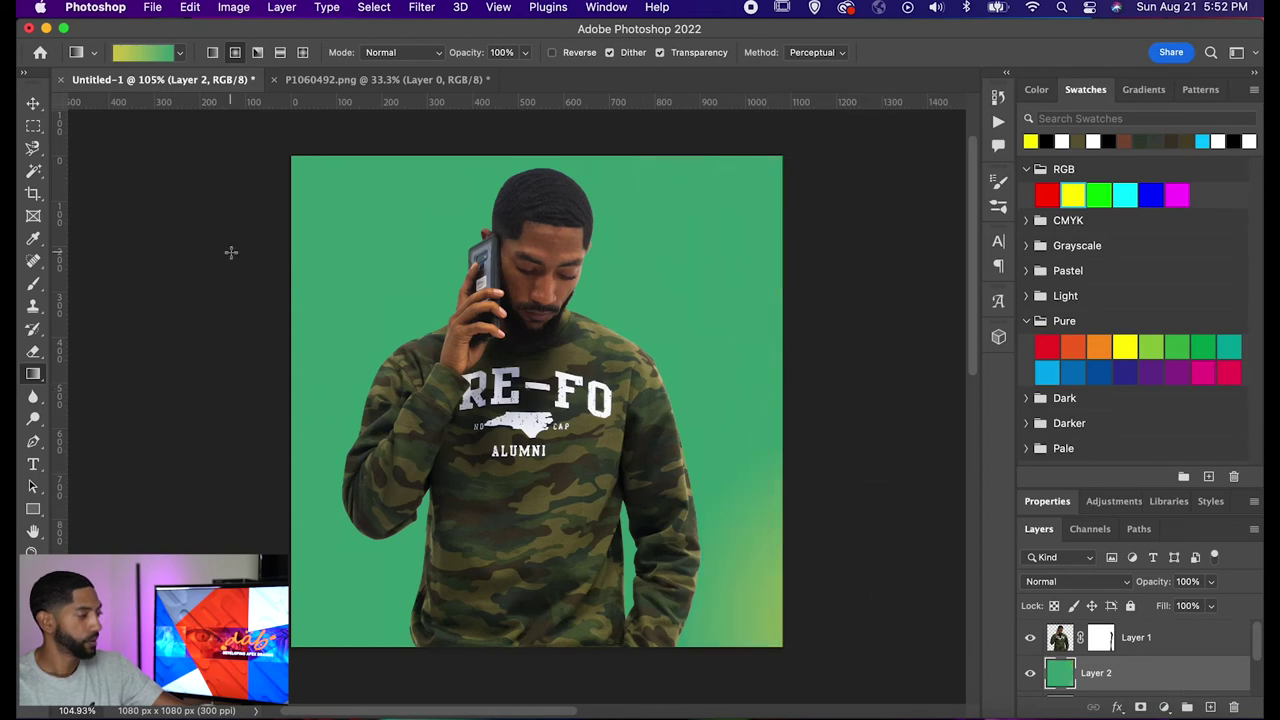
pyautogui.moveTo(209, 131); pyautogui.dragTo(318, 232)
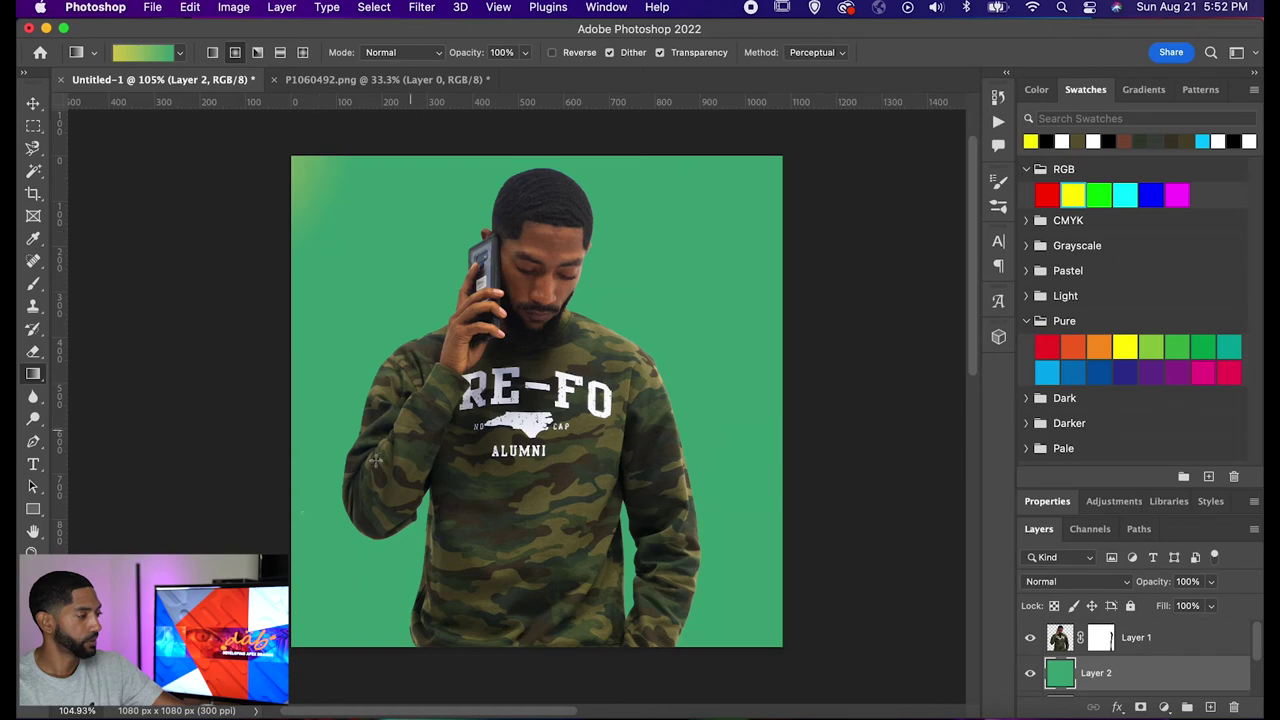
pyautogui.moveTo(300, 640); pyautogui.dragTo(375, 588)
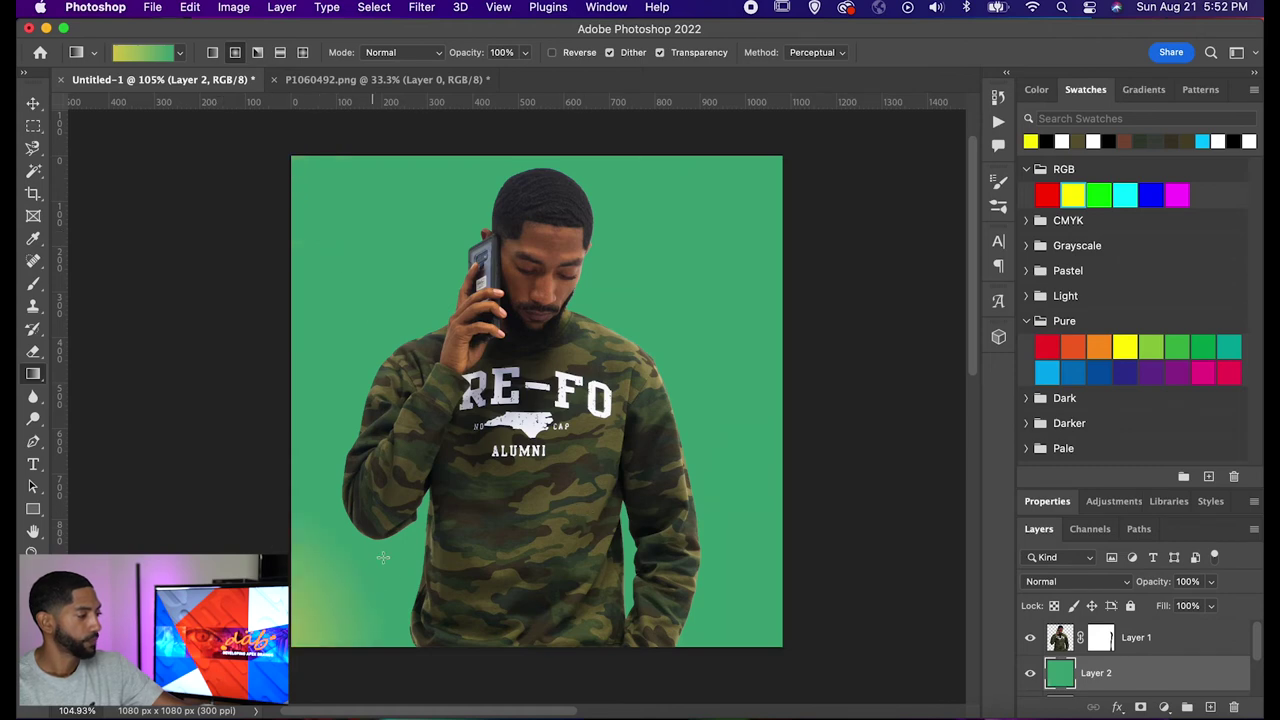
pyautogui.moveTo(530, 420); pyautogui.dragTo(892, 597)
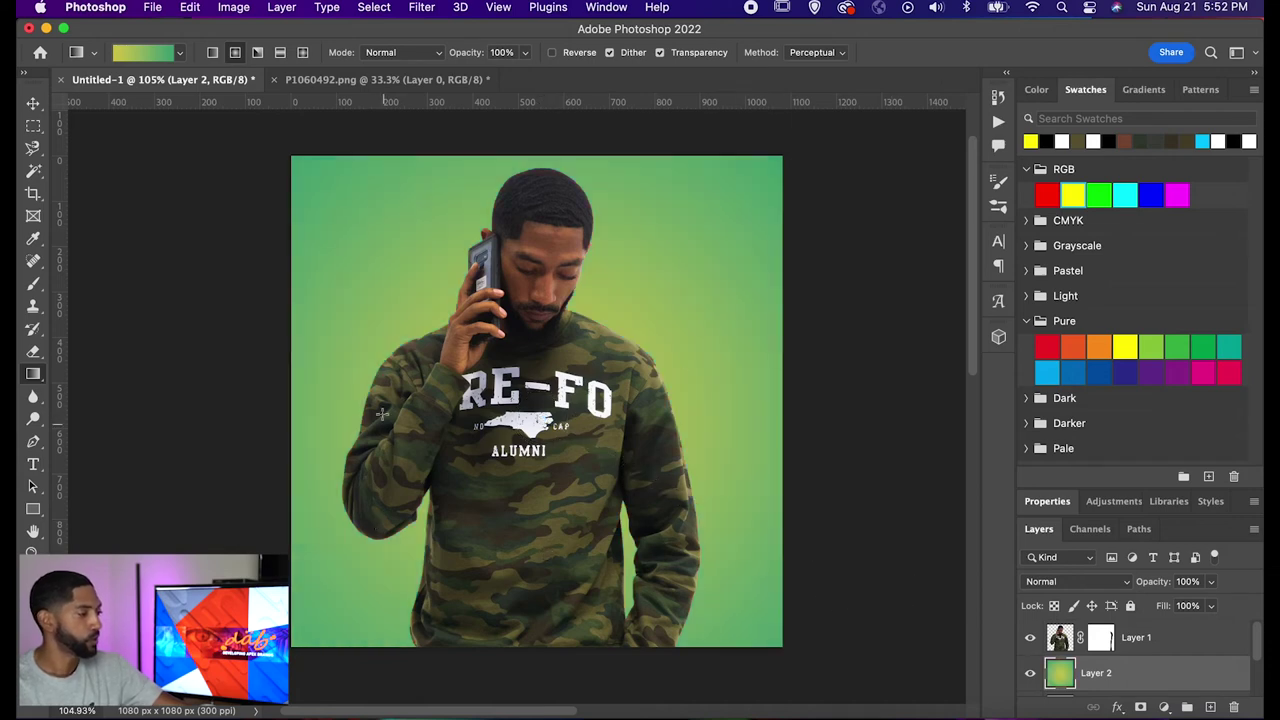
pyautogui.scroll(-2, 230, 331)
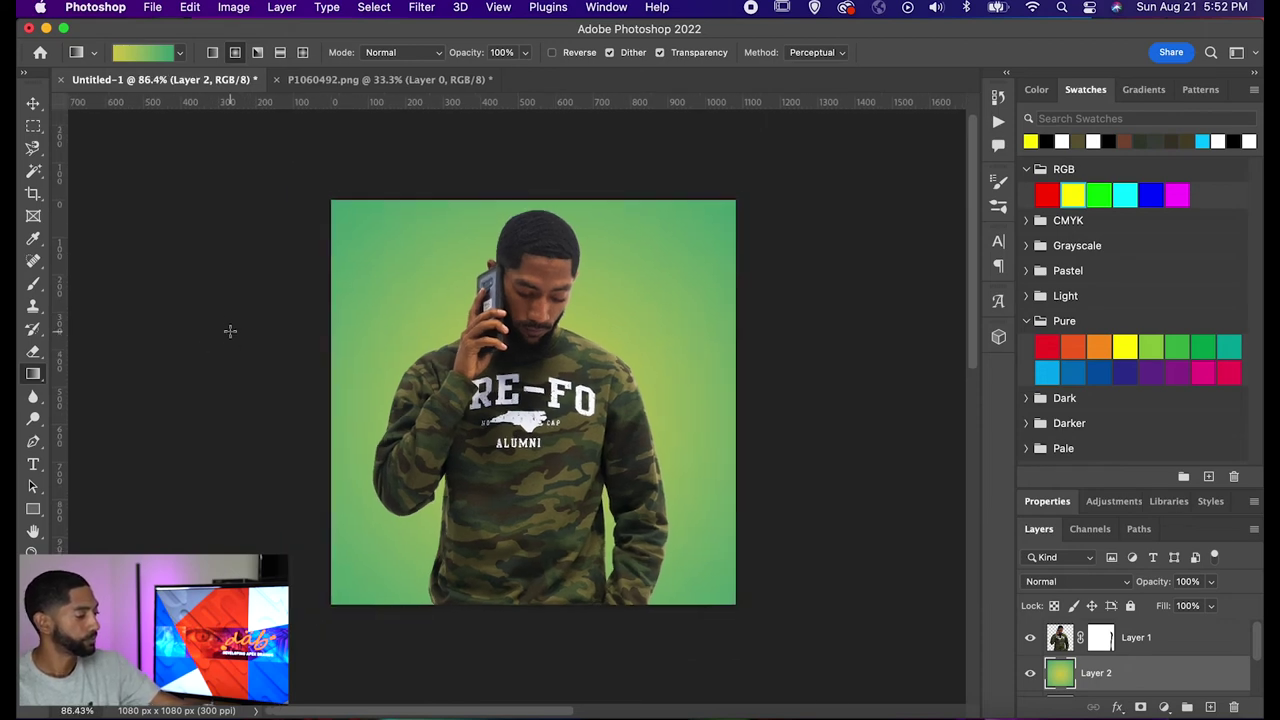
# Undo all the background gradients, the layer reordering and the creation of Layer 2
pyautogui.press('super+z')
pyautogui.press('super+z')
pyautogui.press('super+z')
pyautogui.press('super+z')
pyautogui.press('super+z')
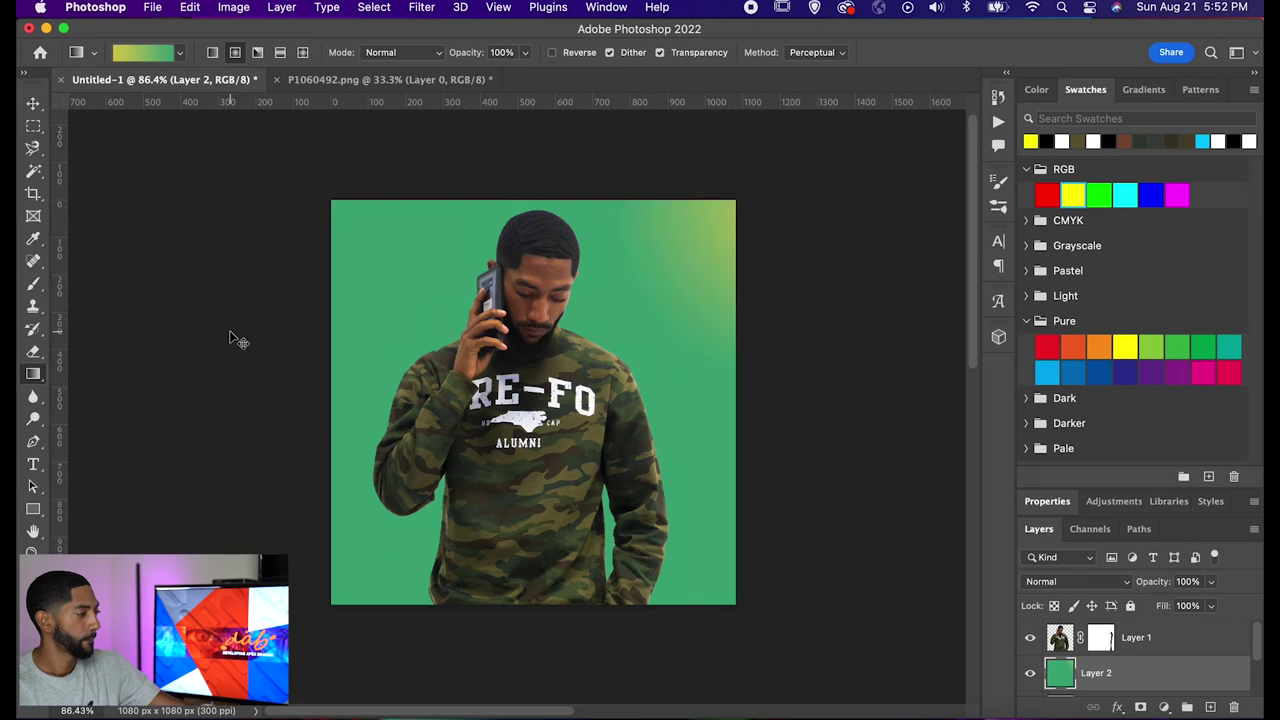
pyautogui.press('super+z')
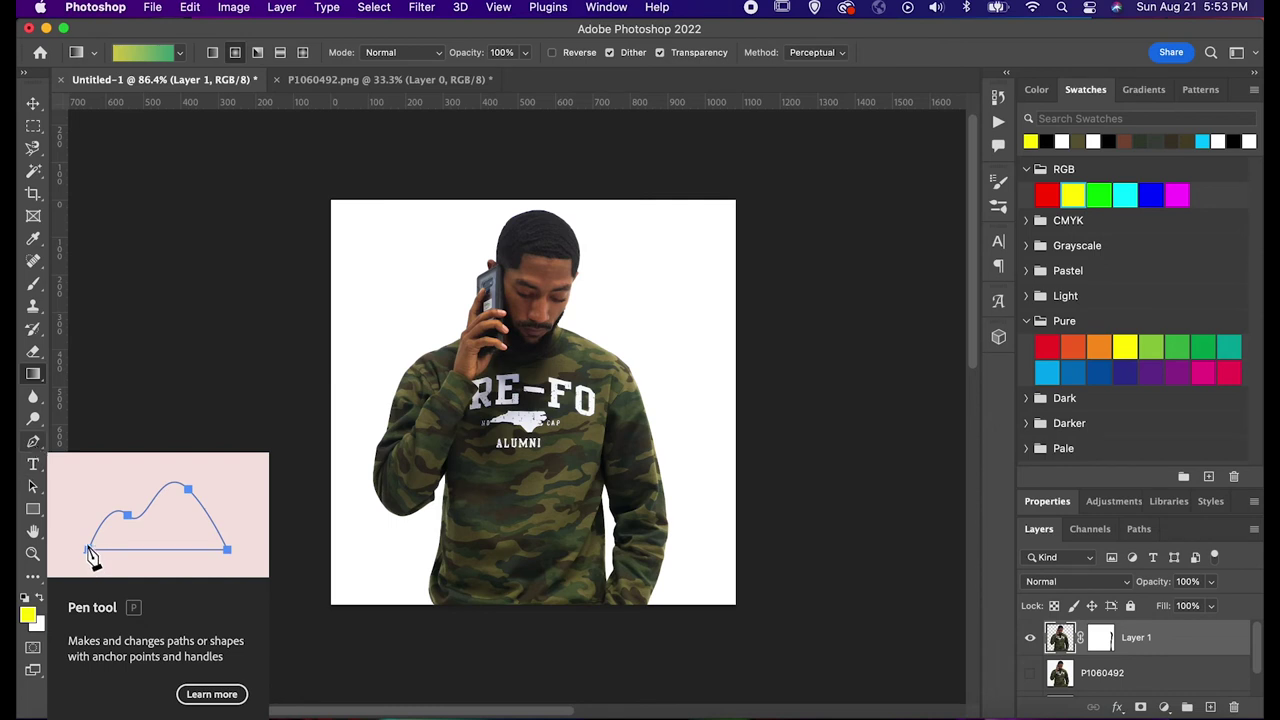
# With the Pen tool, place a first anchor point where the lowered arm's outer sleeve edge meets the canvas's bottom edge
pyautogui.click(35, 447)
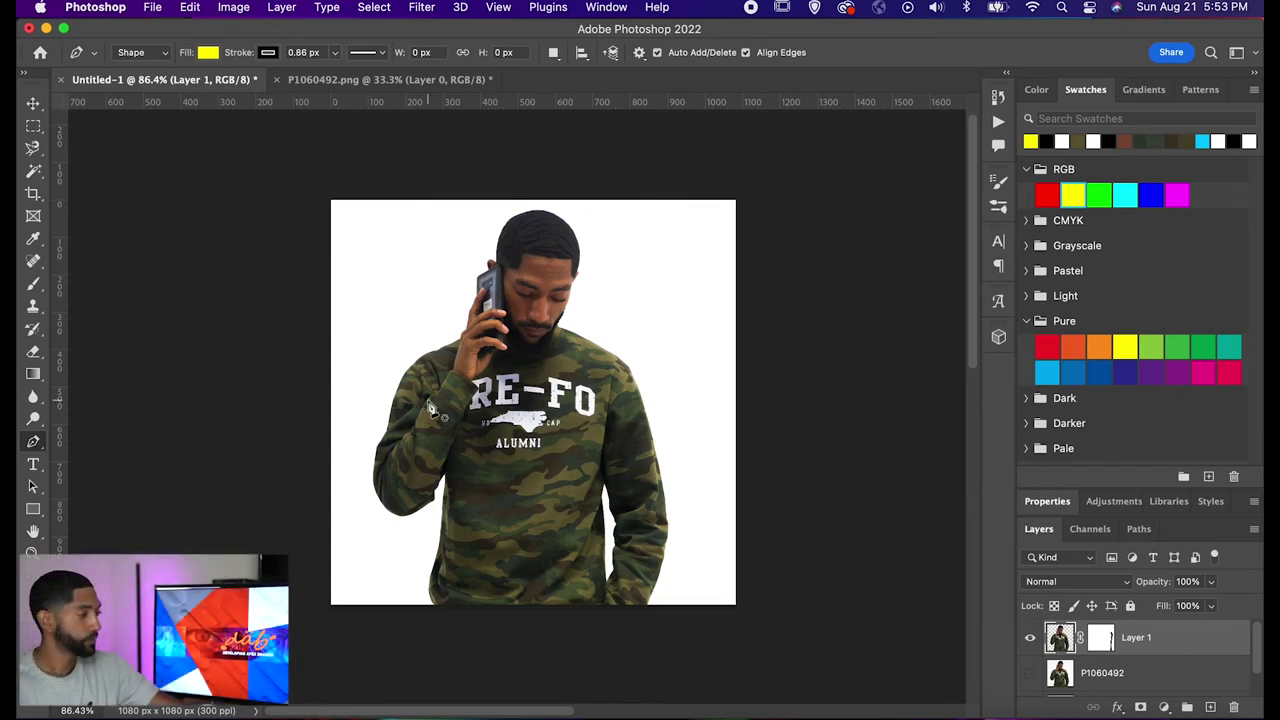
pyautogui.scroll(6, 530, 362)
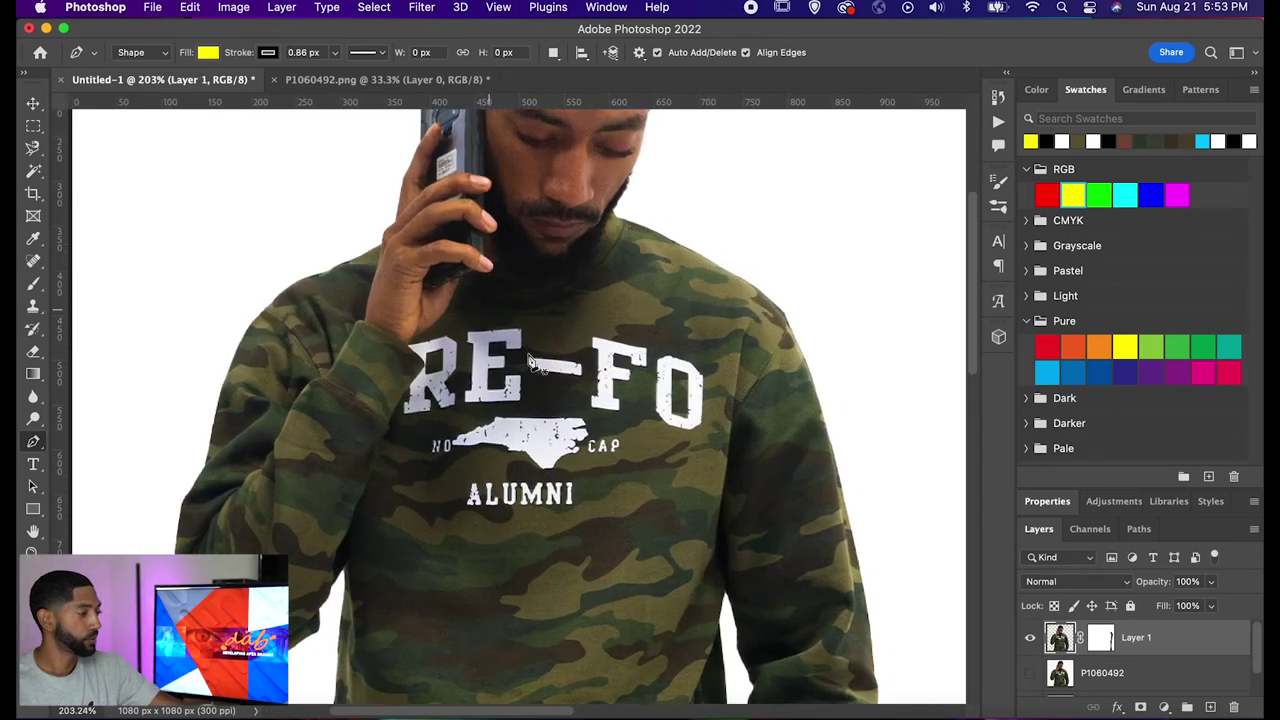
pyautogui.scroll(5, 530, 362)
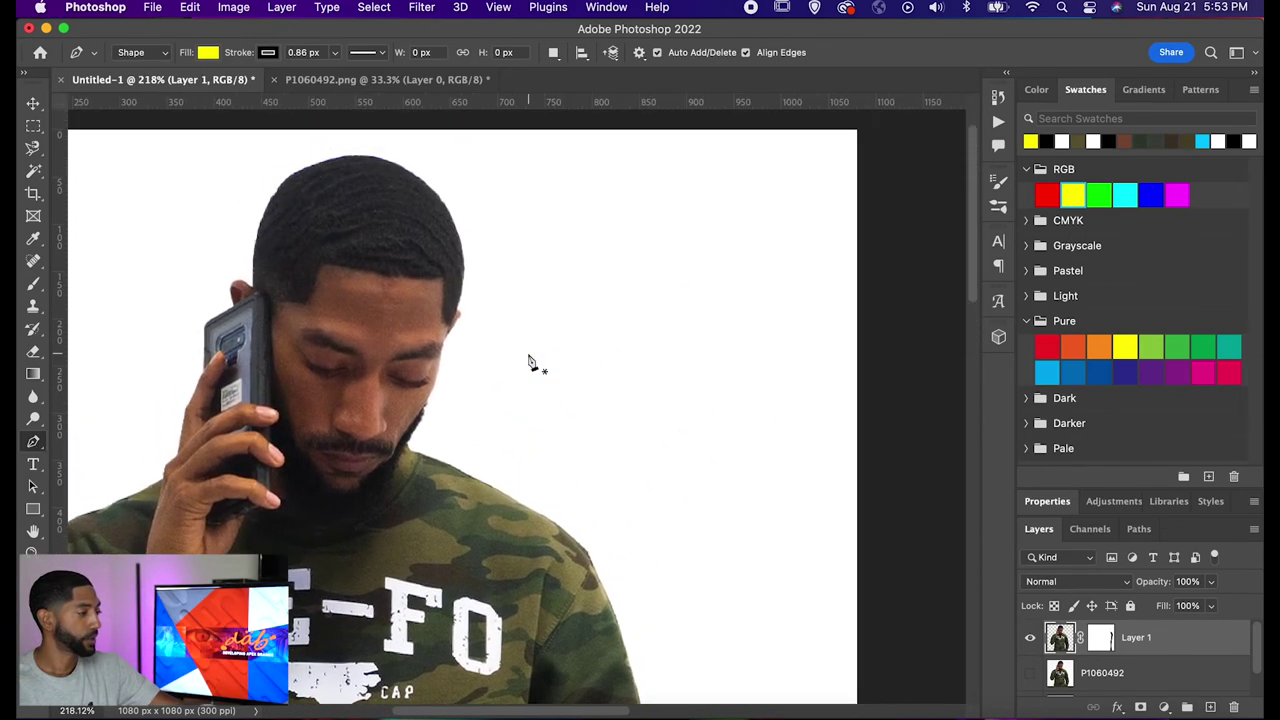
pyautogui.scroll(4, 530, 362)
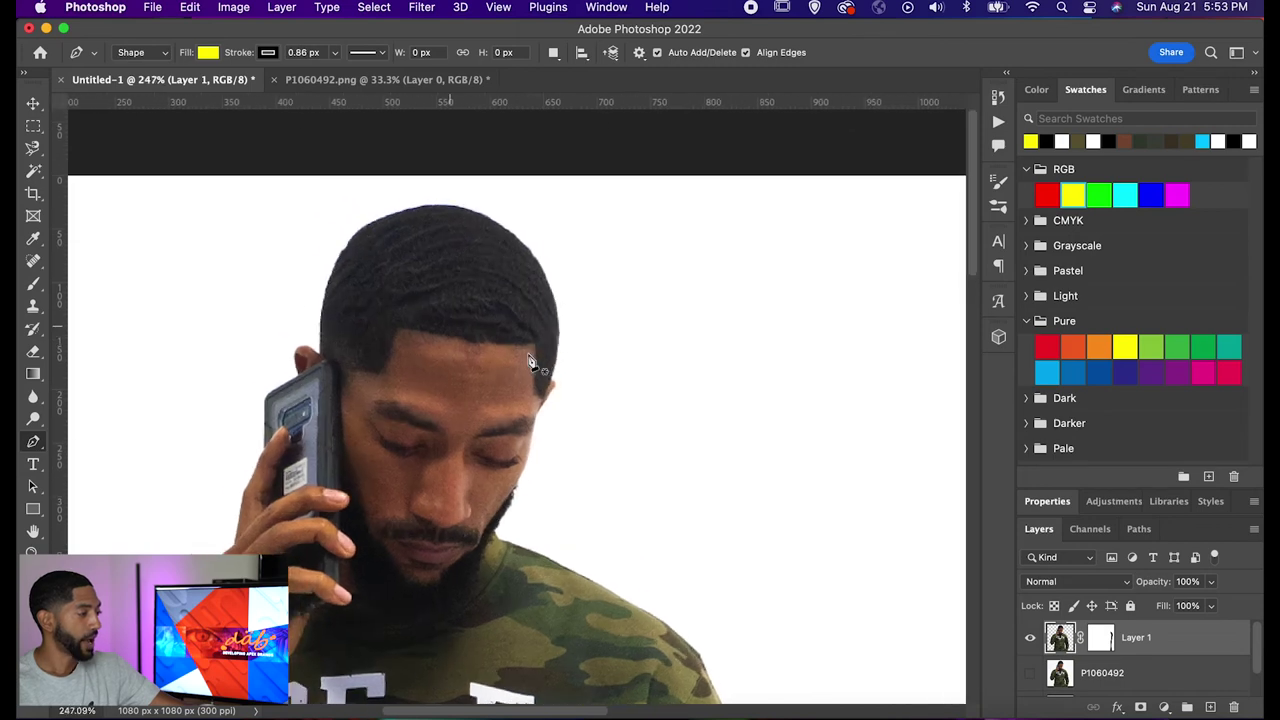
pyautogui.scroll(5, 530, 362)
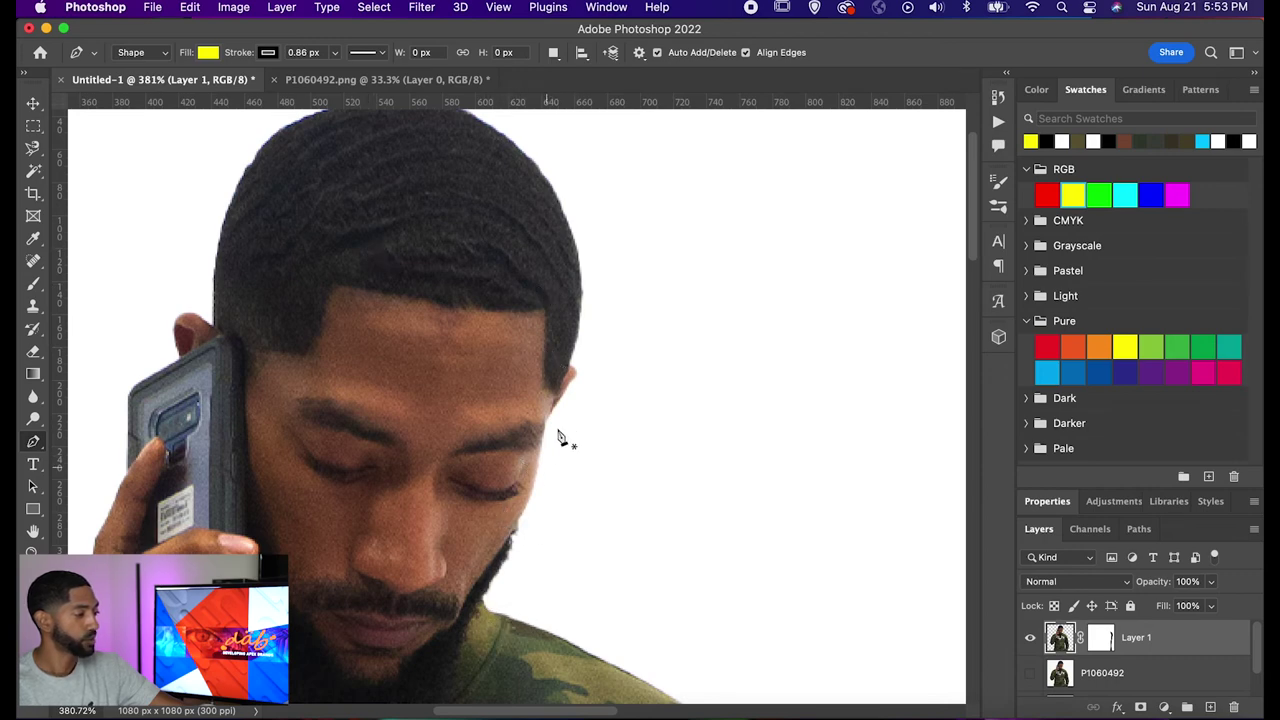
pyautogui.scroll(-5, 480, 580)
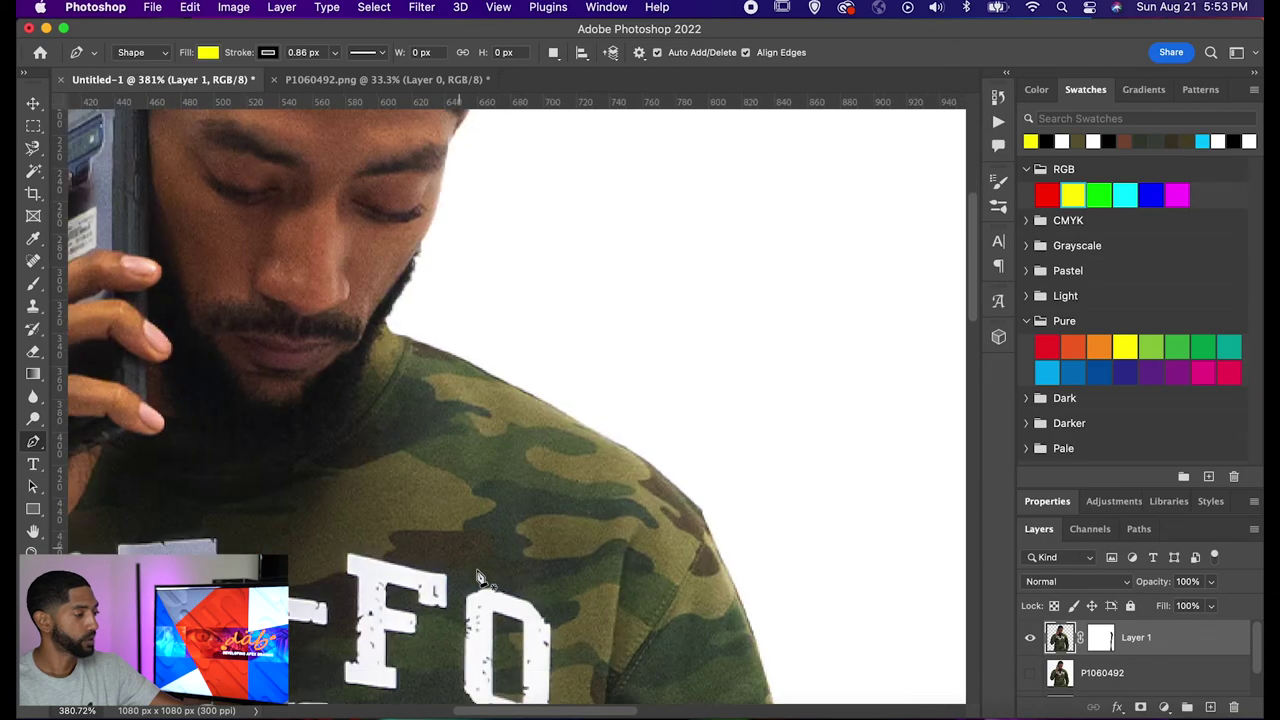
pyautogui.scroll(-10, 478, 578)
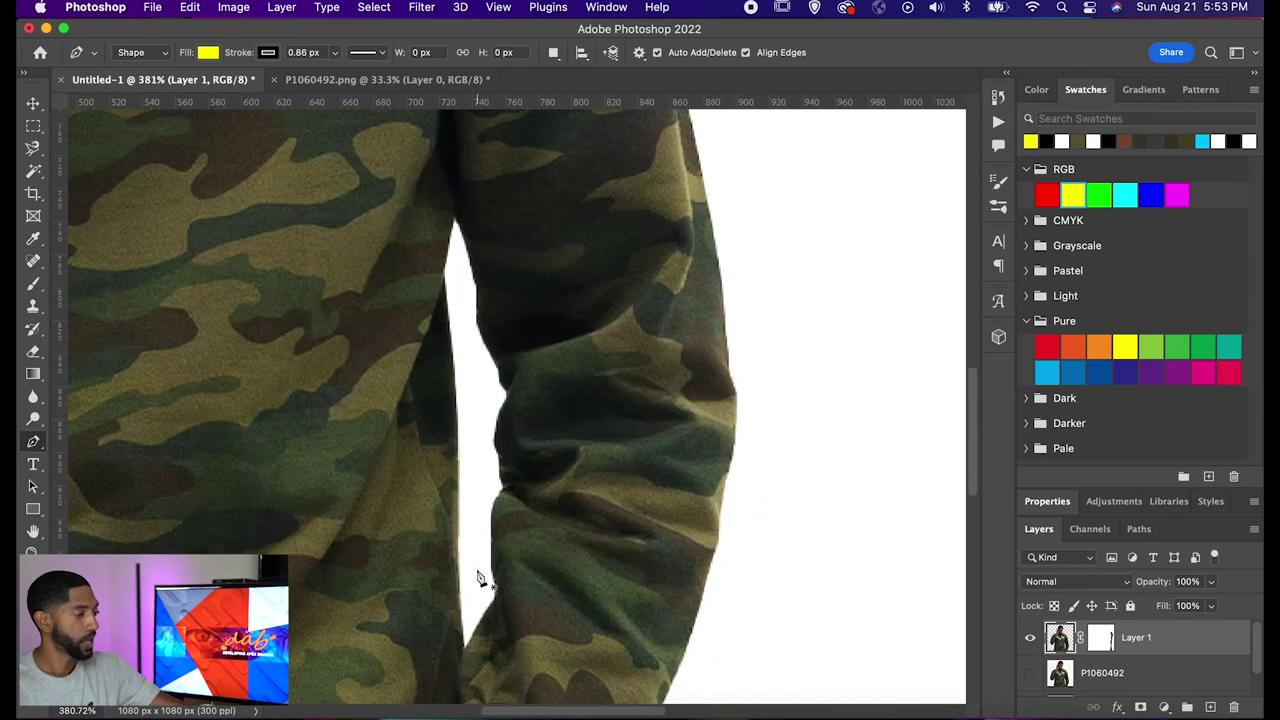
pyautogui.scroll(-8, 478, 578)
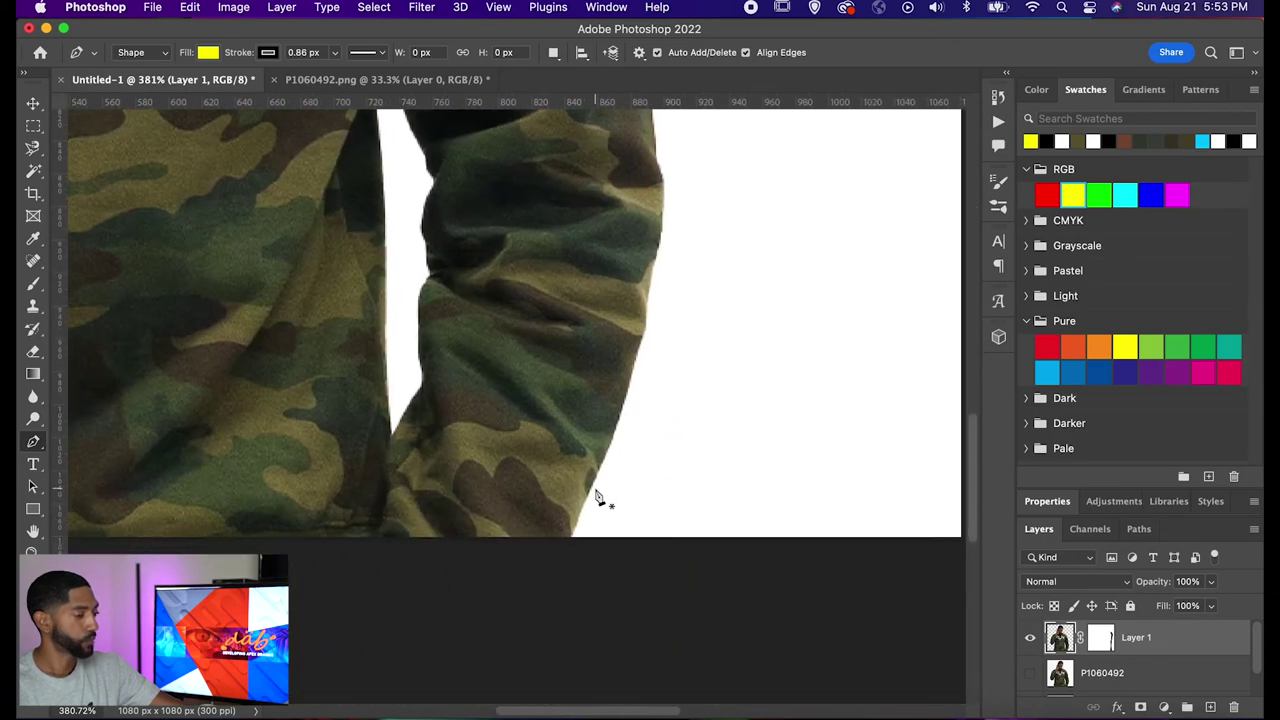
pyautogui.scroll(6, 598, 498)
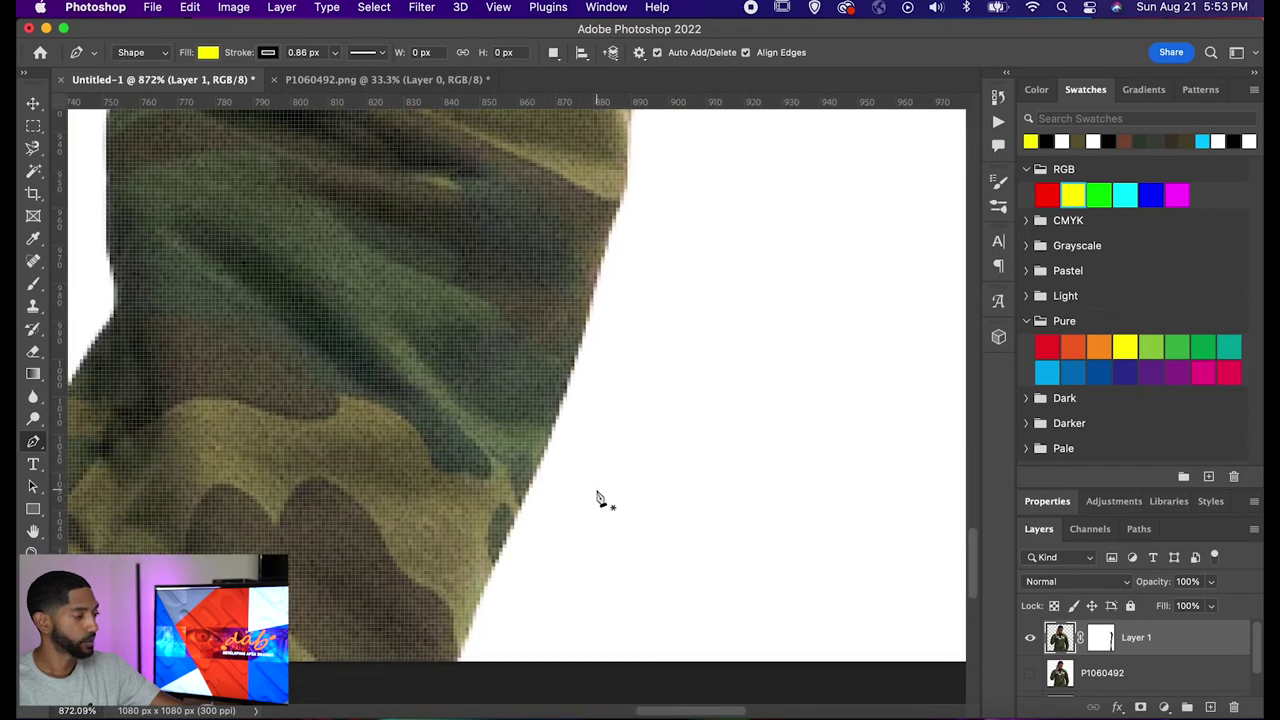
pyautogui.scroll(2, 598, 498)
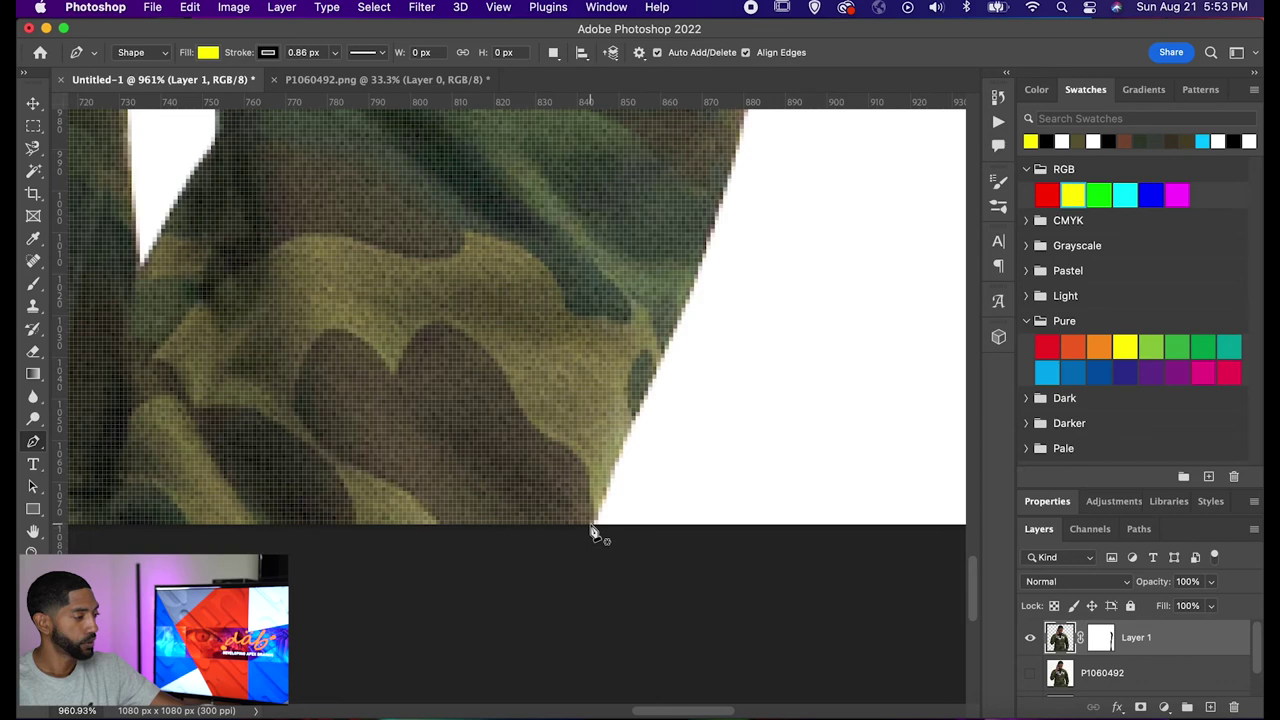
pyautogui.click(591, 527)
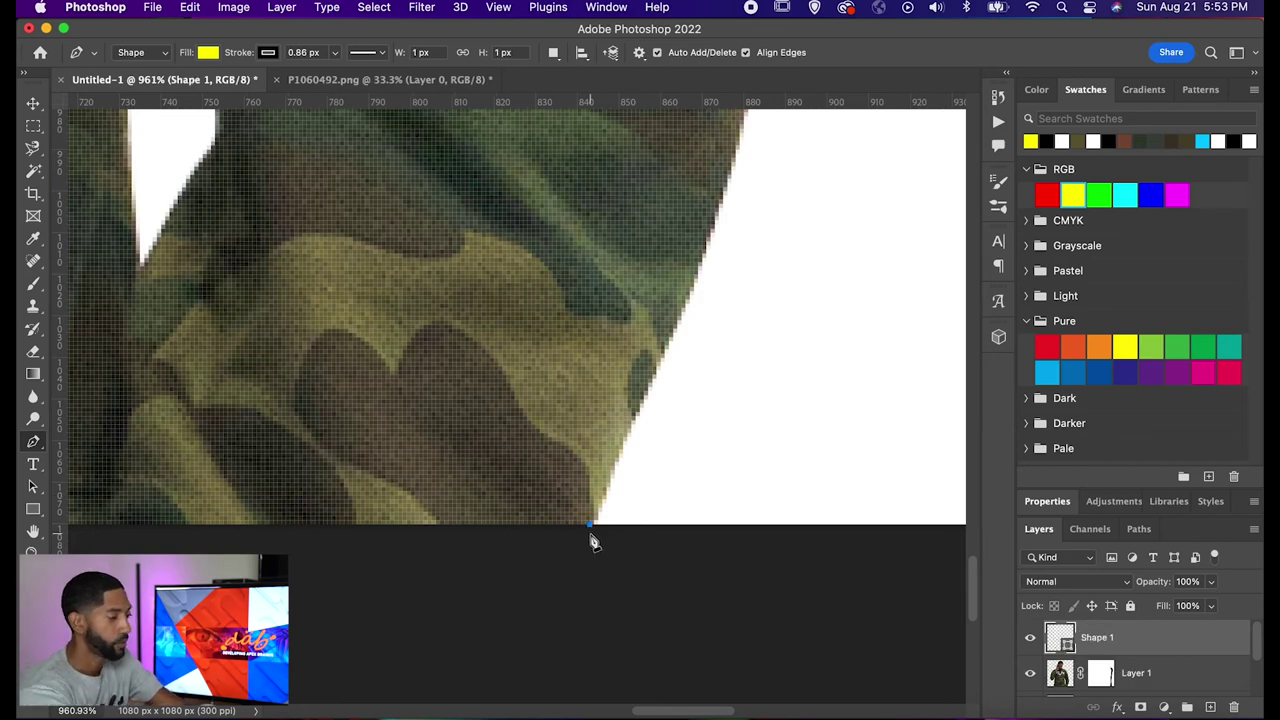
# Pull a curve handle from the first anchor and add a second one up the sleeve's outer edge, about 34 by 84 px away
pyautogui.scroll(3, 771, 374)
pyautogui.hscroll(2, 771, 374)
pyautogui.scroll(-5, 771, 374)
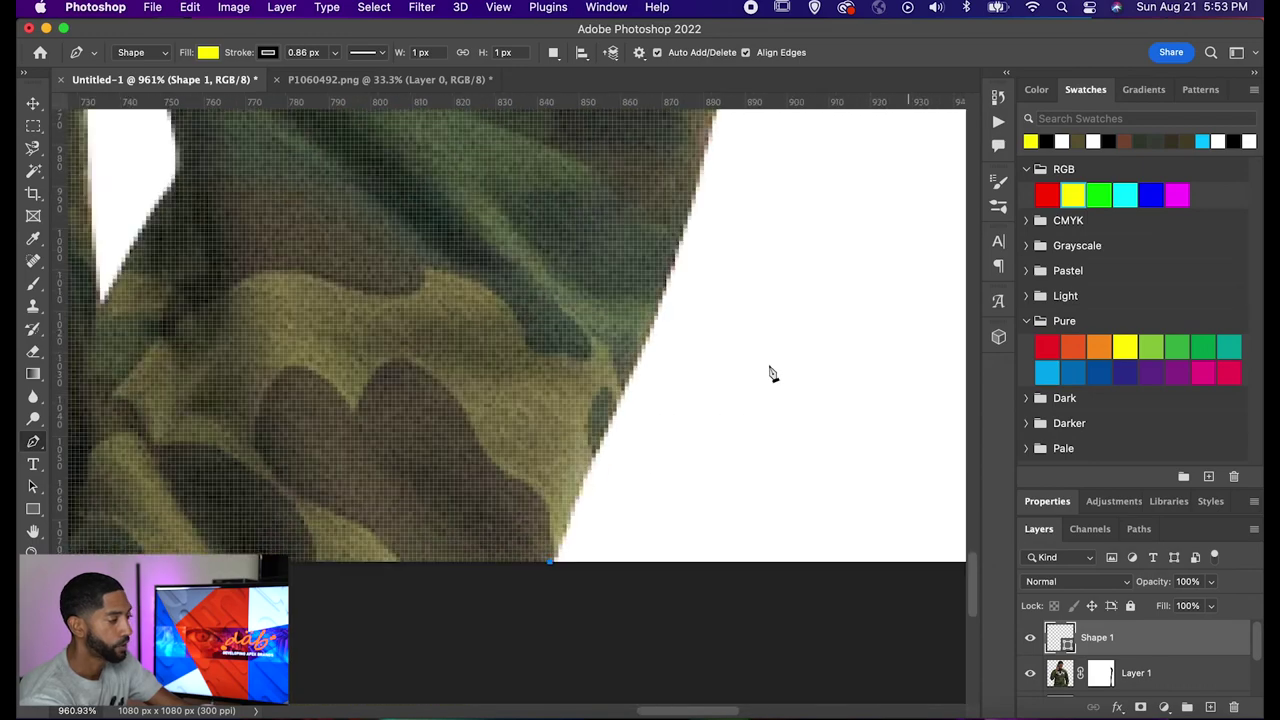
pyautogui.hscroll(-3, 769, 371)
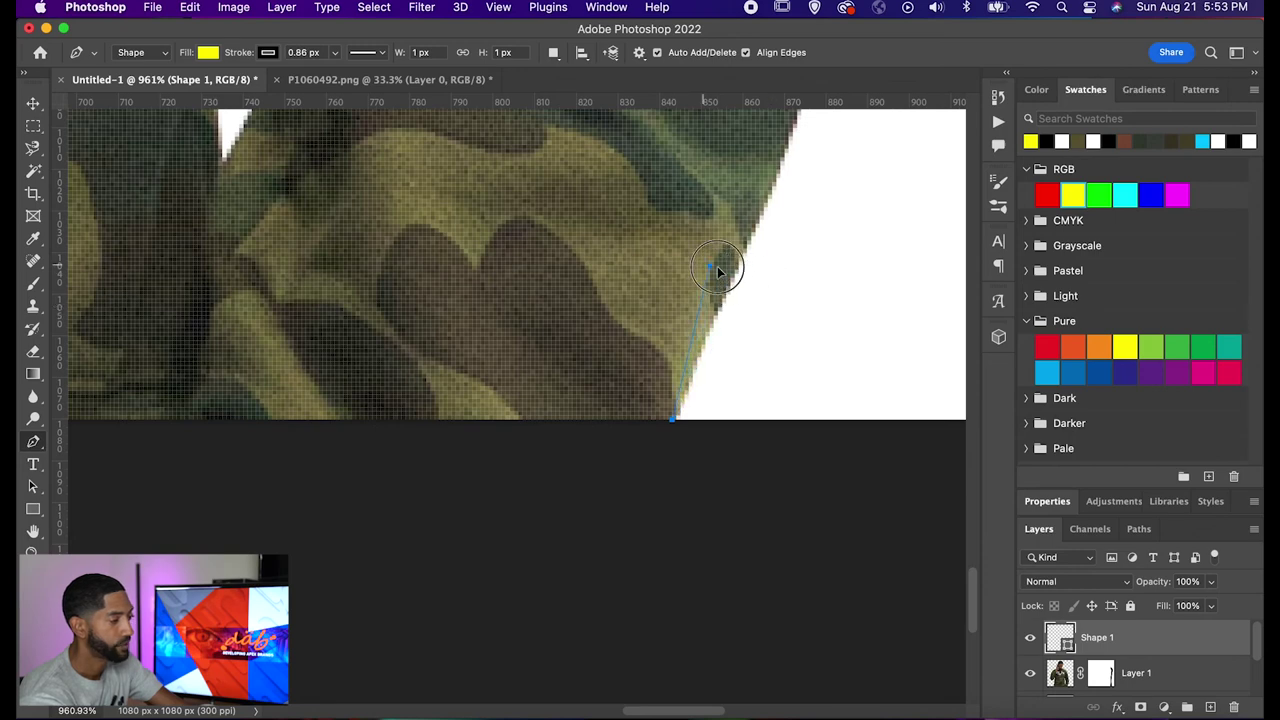
pyautogui.moveTo(810, 335); pyautogui.dragTo(799, 344)
pyautogui.scroll(3, 783, 253)
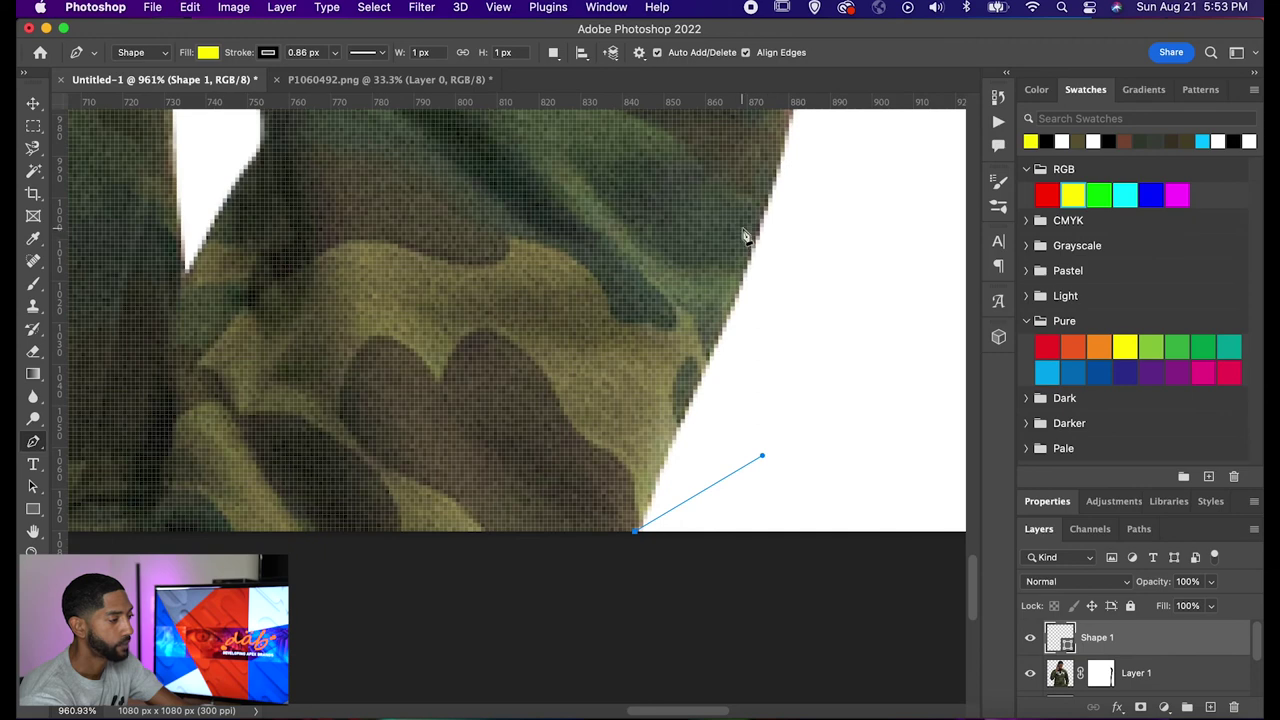
pyautogui.click(777, 189)
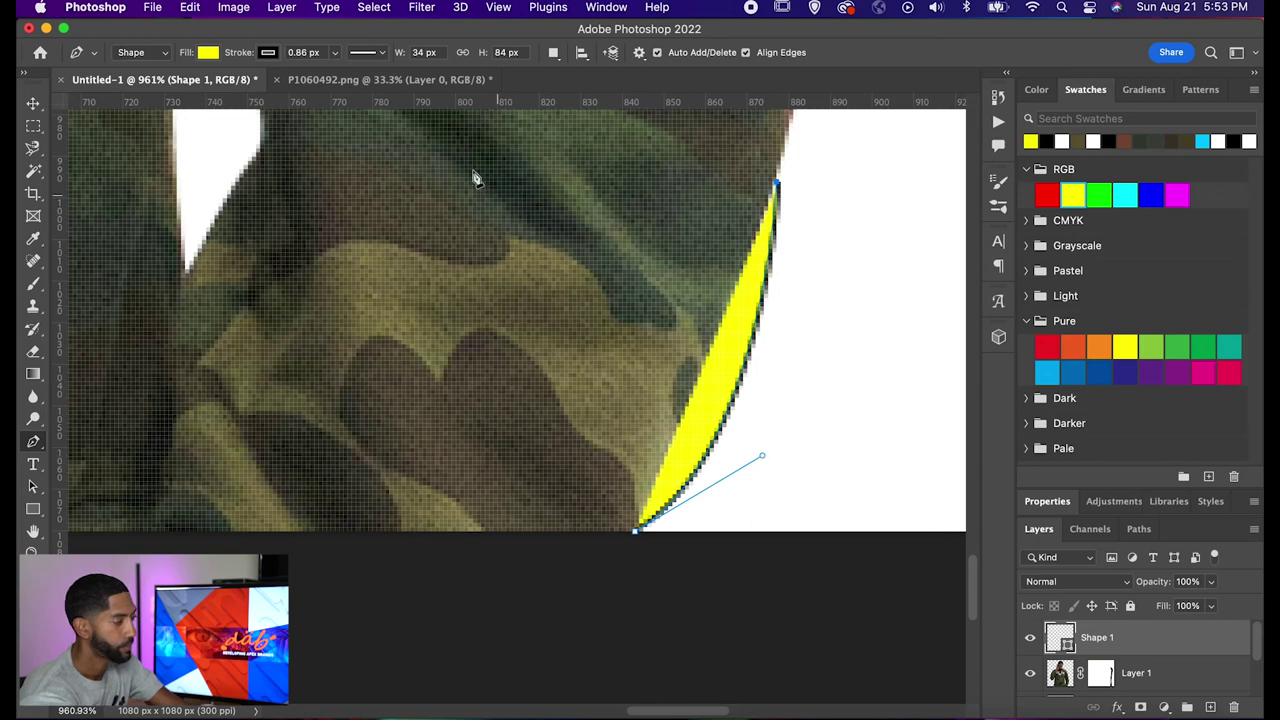
# Set the pen shape's fill to none and adjust its curve handle so the segment follows the sleeve's outer edge
pyautogui.click(210, 53)
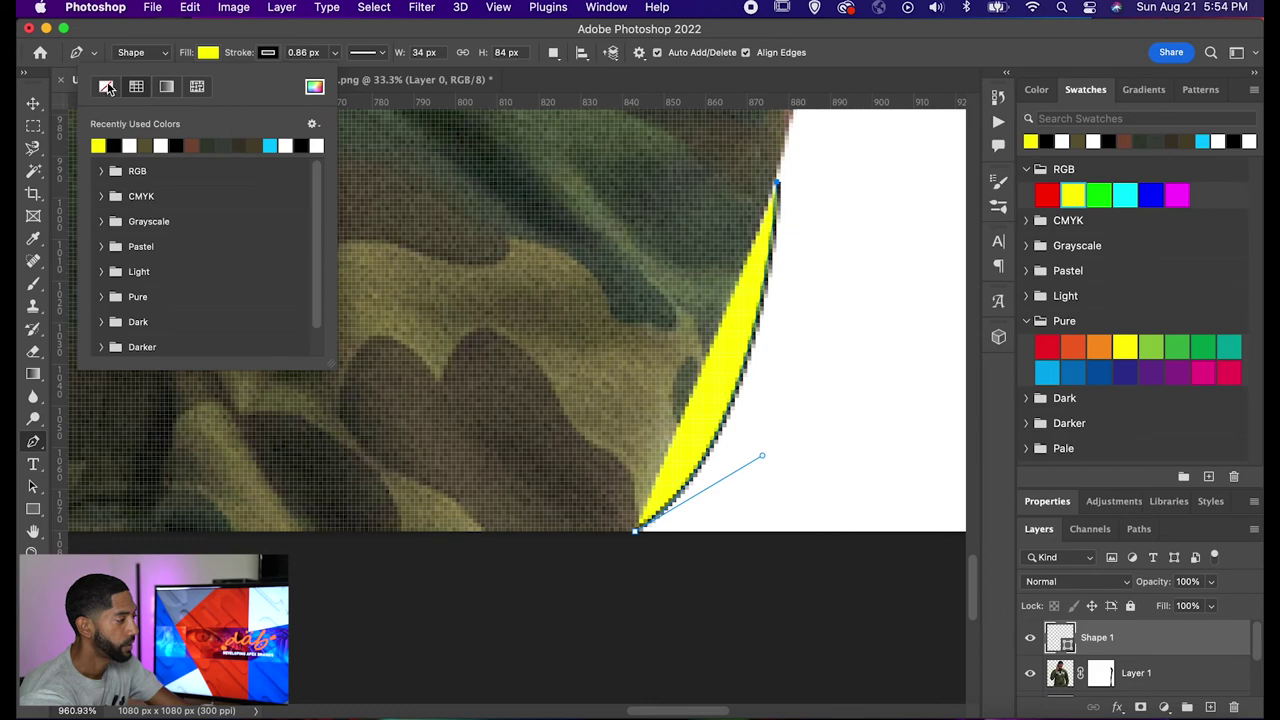
pyautogui.click(106, 87)
pyautogui.click(210, 53)
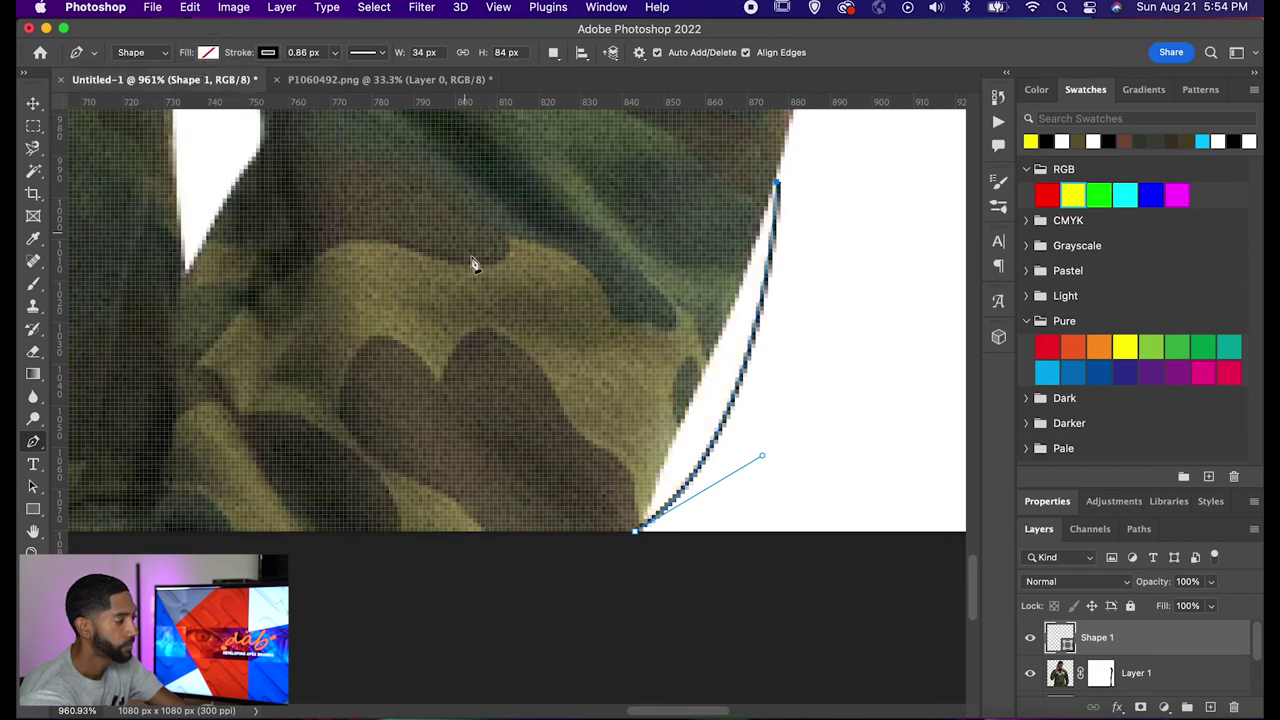
pyautogui.moveTo(763, 459); pyautogui.dragTo(693, 393)
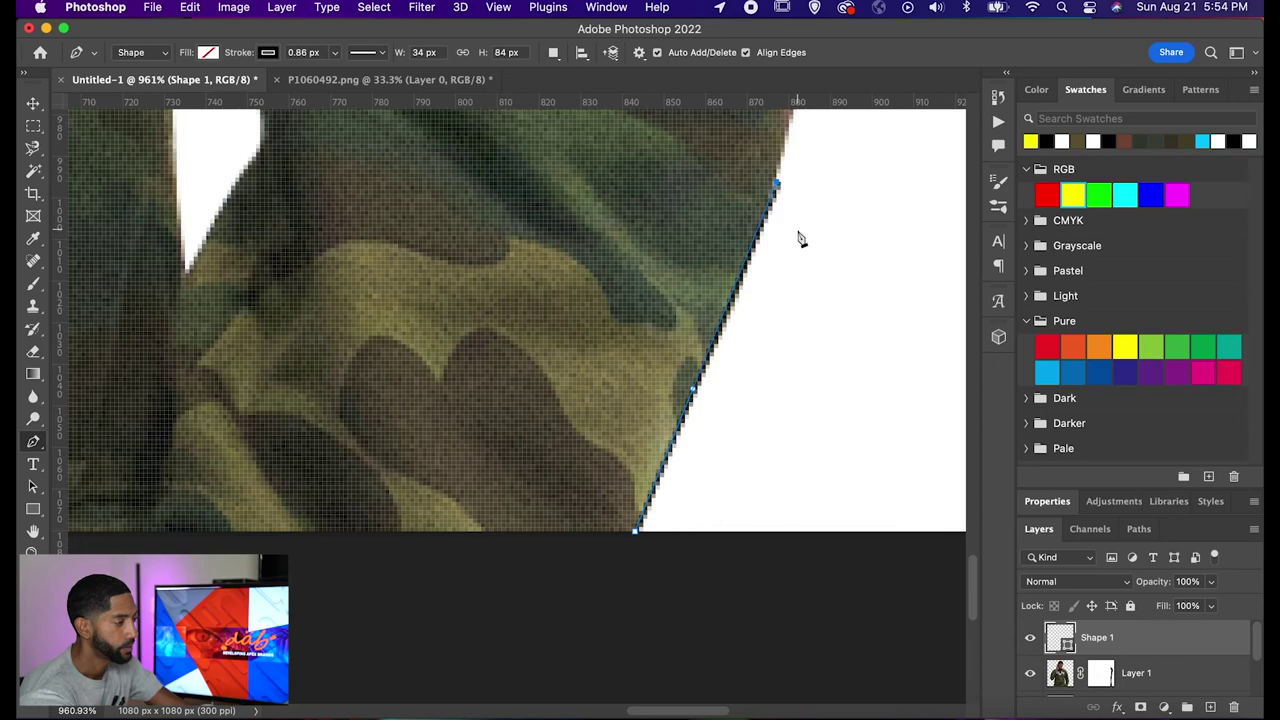
# Undo the pen shape drawn along the sleeve and its fill change
pyautogui.scroll(5, 798, 238)
pyautogui.scroll(-5, 798, 238)
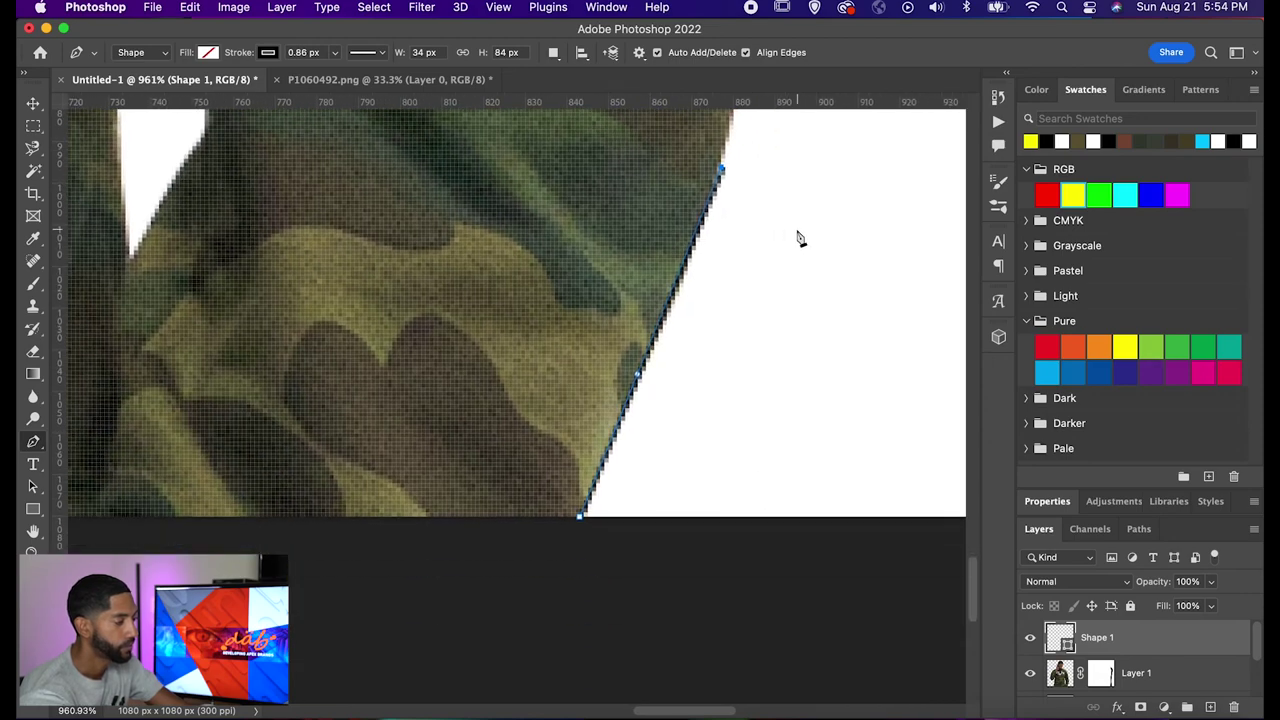
pyautogui.scroll(-8, 798, 238)
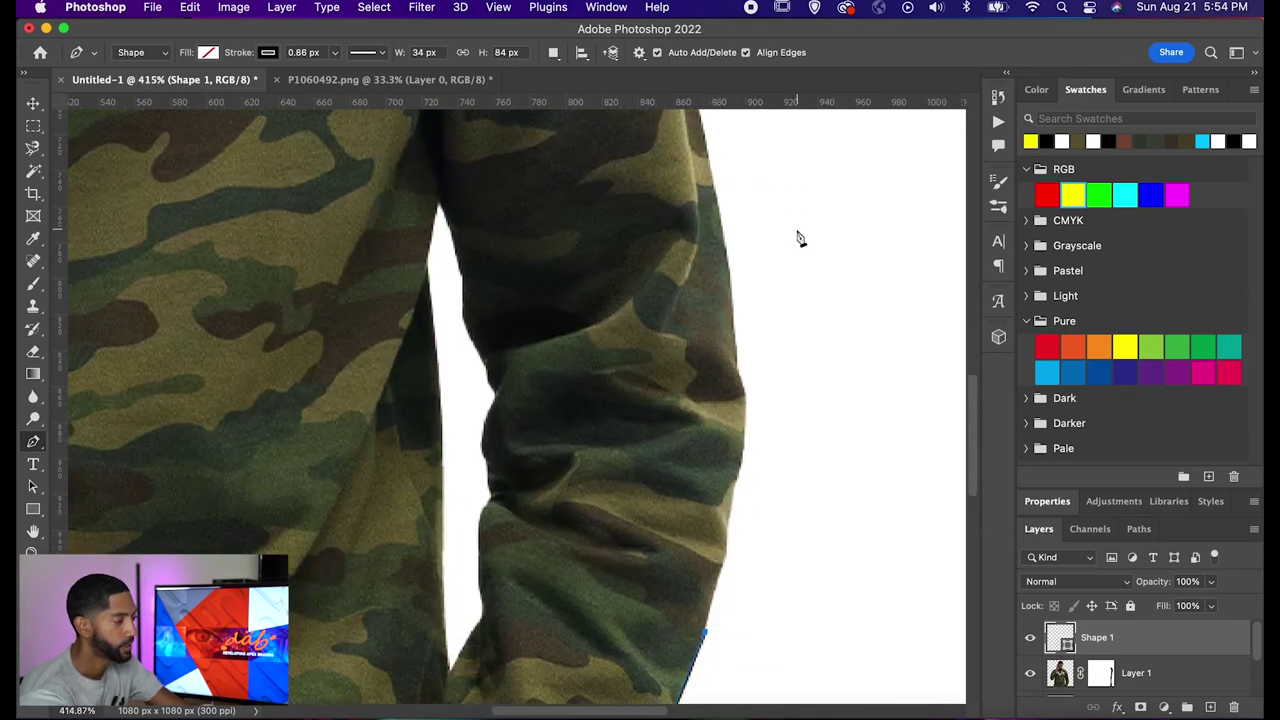
pyautogui.scroll(-10, 798, 238)
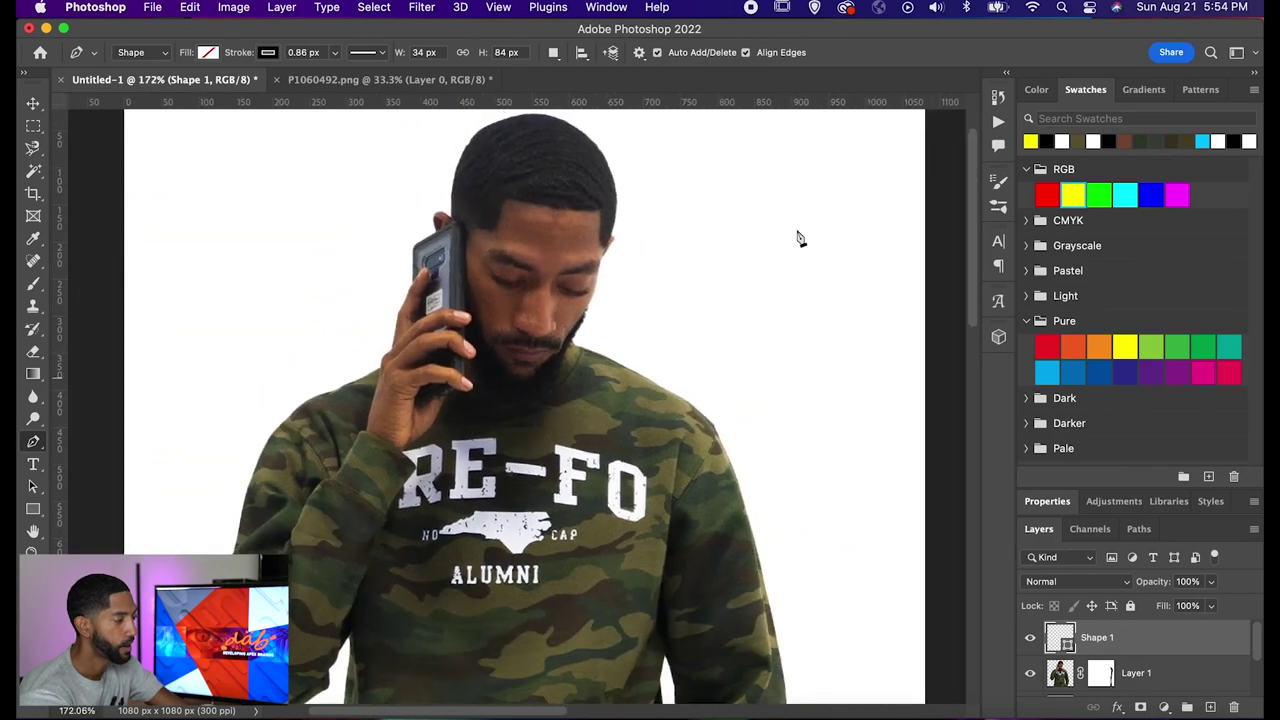
pyautogui.scroll(5, 798, 238)
pyautogui.scroll(-10, 799, 240)
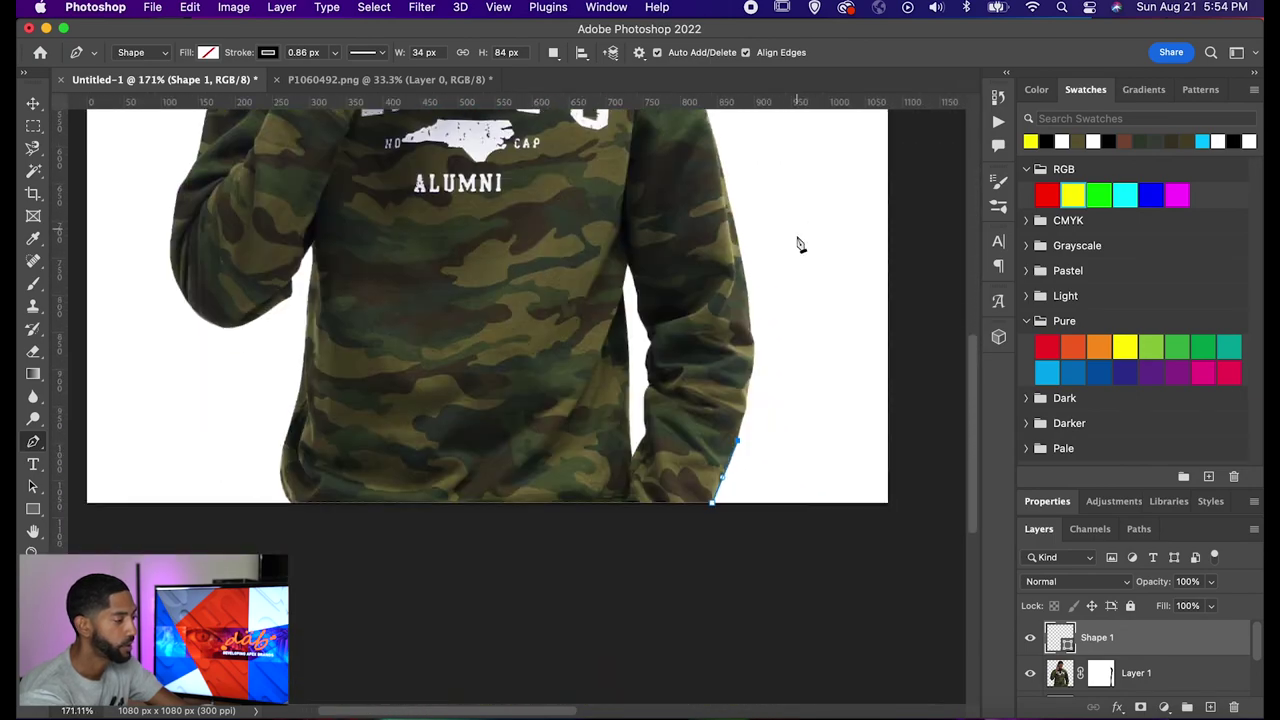
pyautogui.scroll(-8, 798, 244)
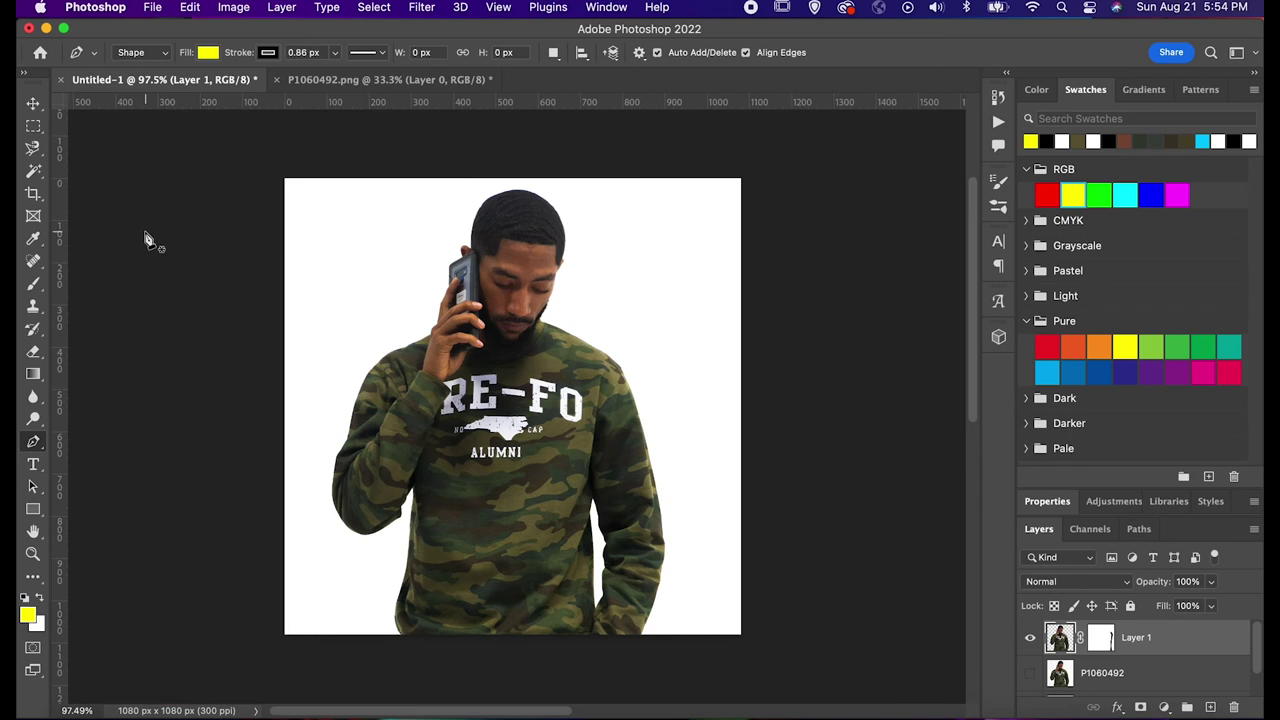
# Set the Type tool's text colour to white (ffffff)
pyautogui.click(35, 465)
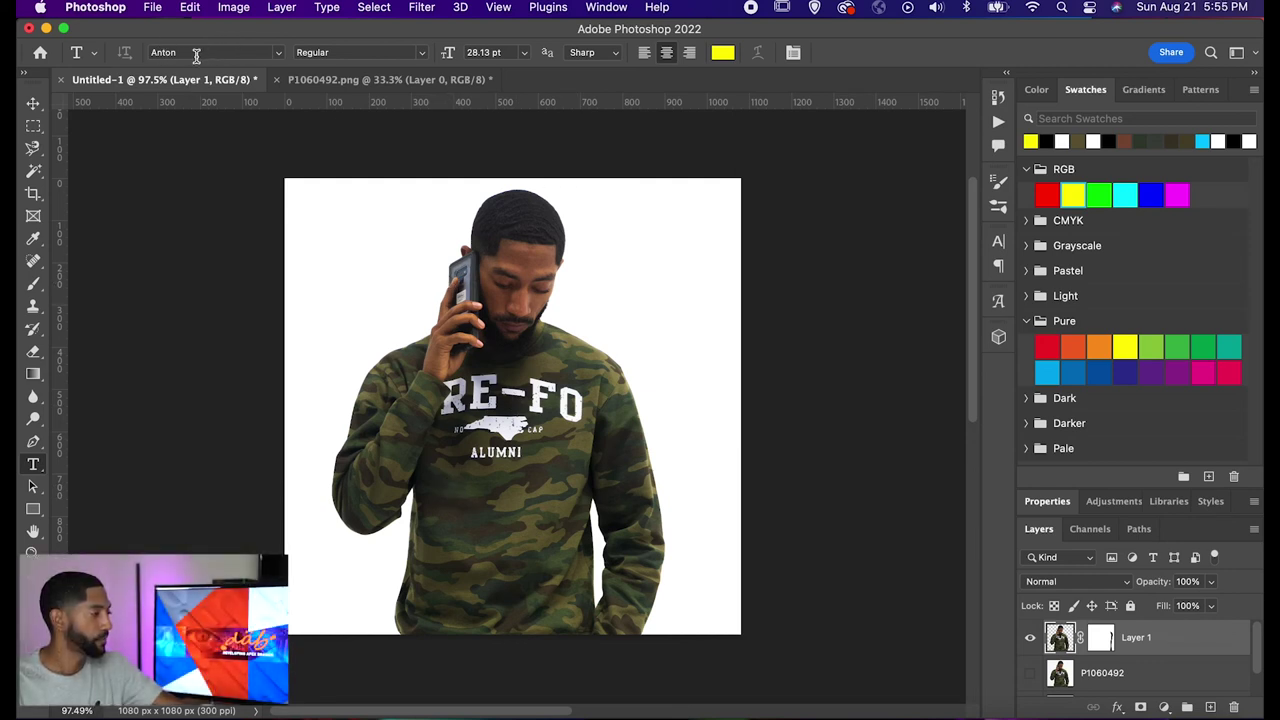
pyautogui.click(421, 53)
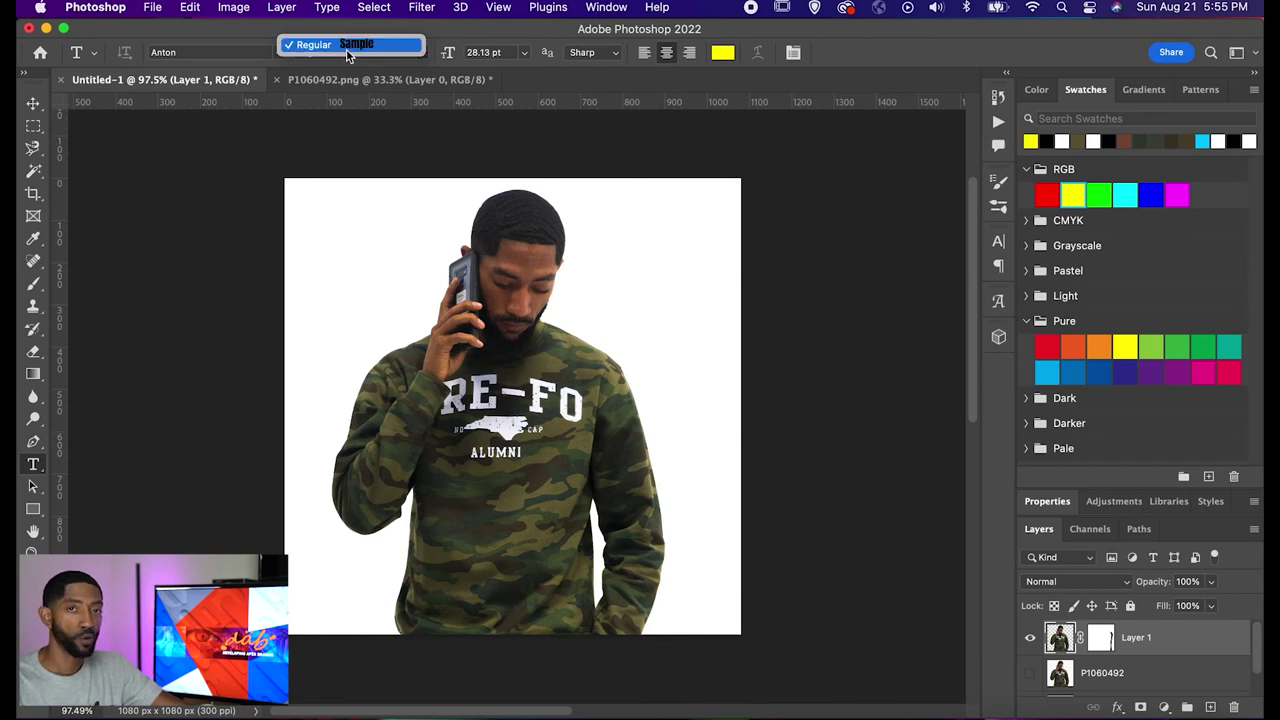
pyautogui.click(446, 48)
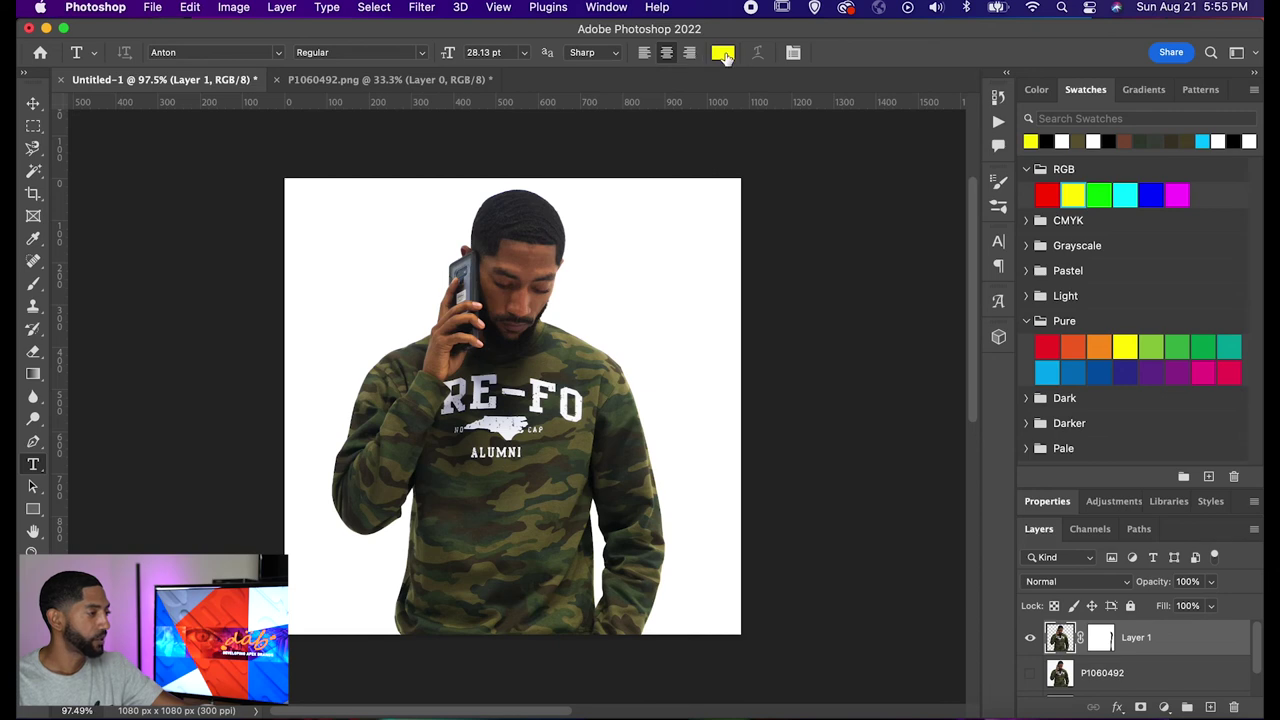
pyautogui.click(723, 53)
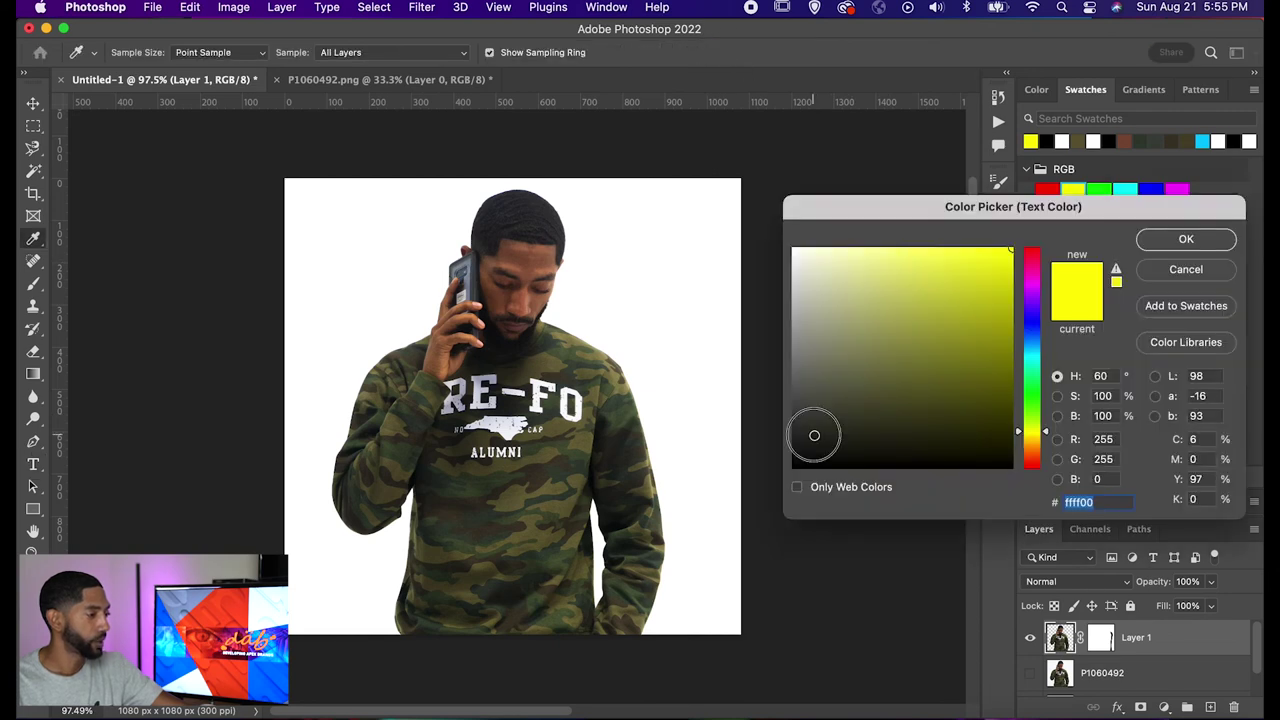
pyautogui.moveTo(814, 434)
pyautogui.mouseDown()
pyautogui.moveTo(800, 249)
pyautogui.moveTo(771, 229)
pyautogui.mouseUp()
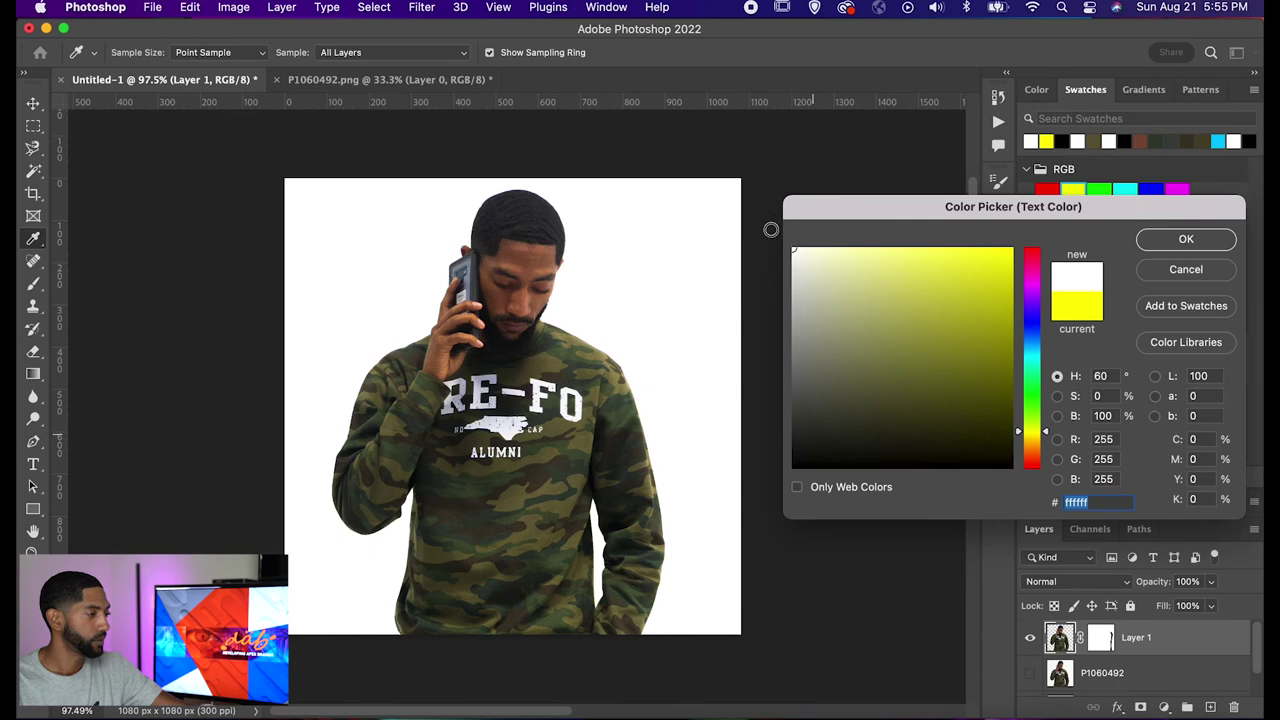
pyautogui.click(1183, 240)
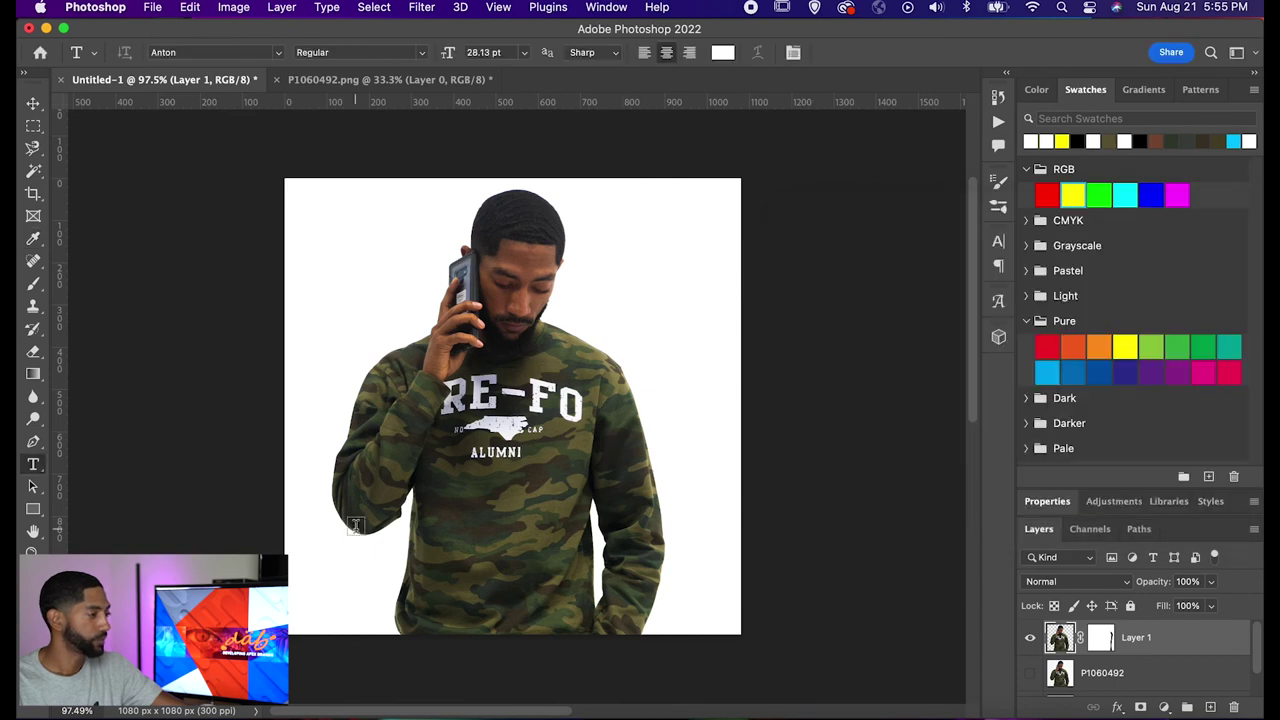
# Add the text Lorem Ipsum on the sweatshirt below ALUMNI and set it to 14 pt Bebas Neue
pyautogui.click(444, 523)
pyautogui.moveTo(466, 578); pyautogui.dragTo(536, 589)
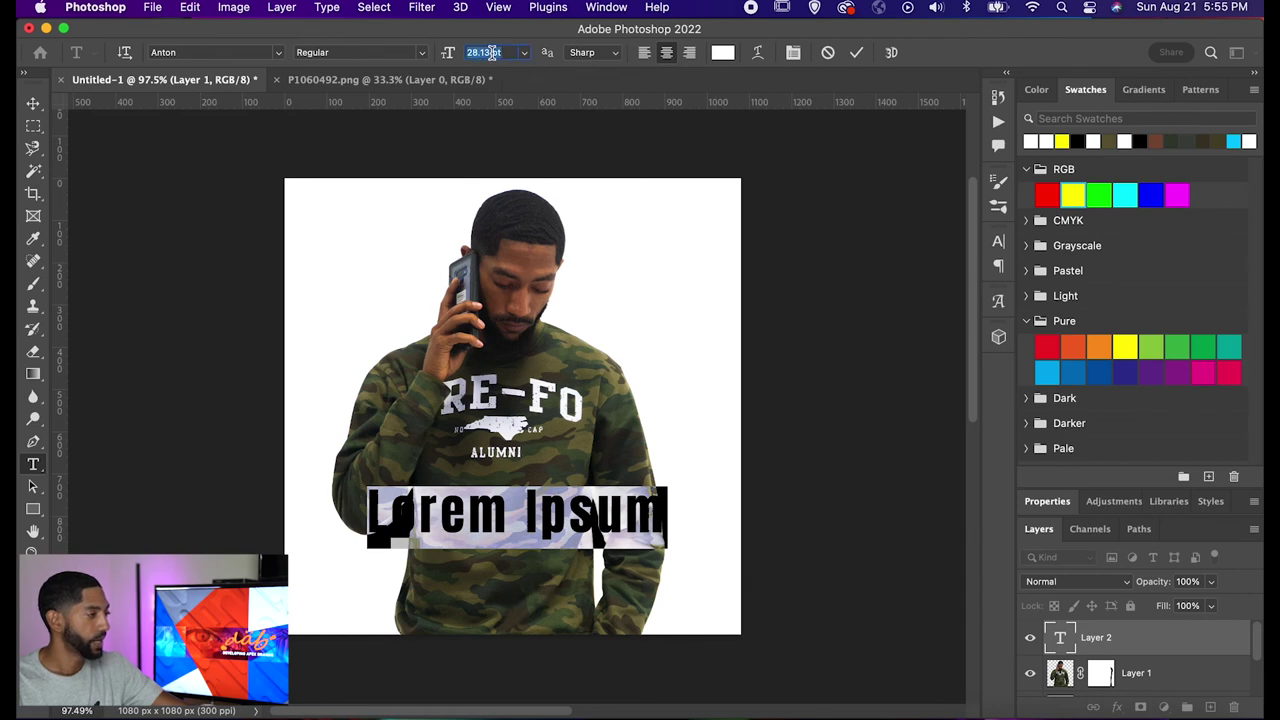
pyautogui.moveTo(452, 54); pyautogui.dragTo(443, 55)
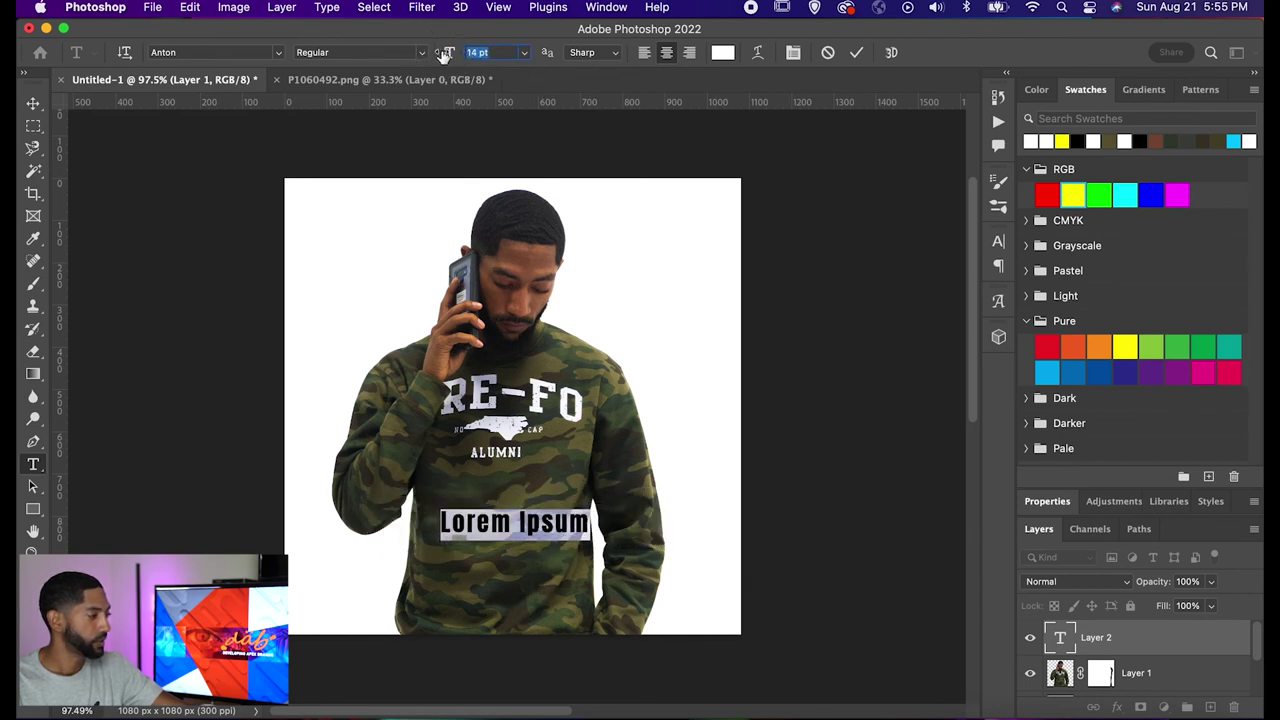
pyautogui.click(277, 53)
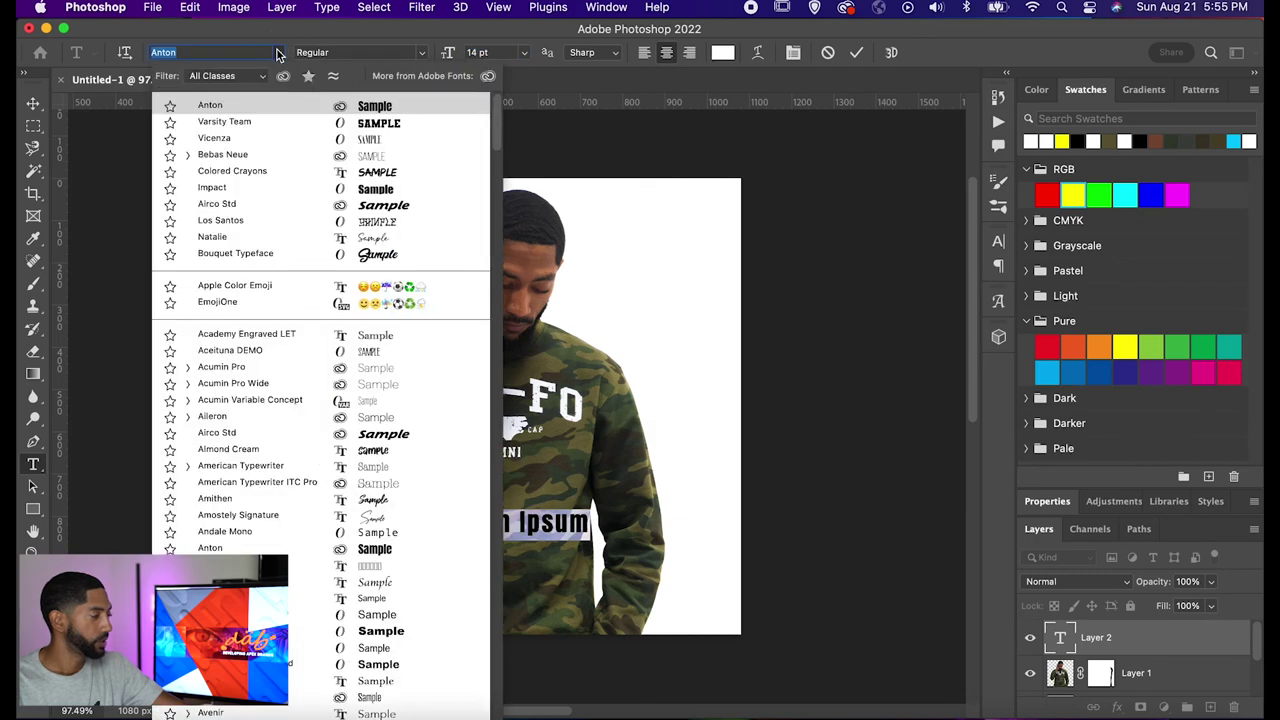
pyautogui.click(325, 156)
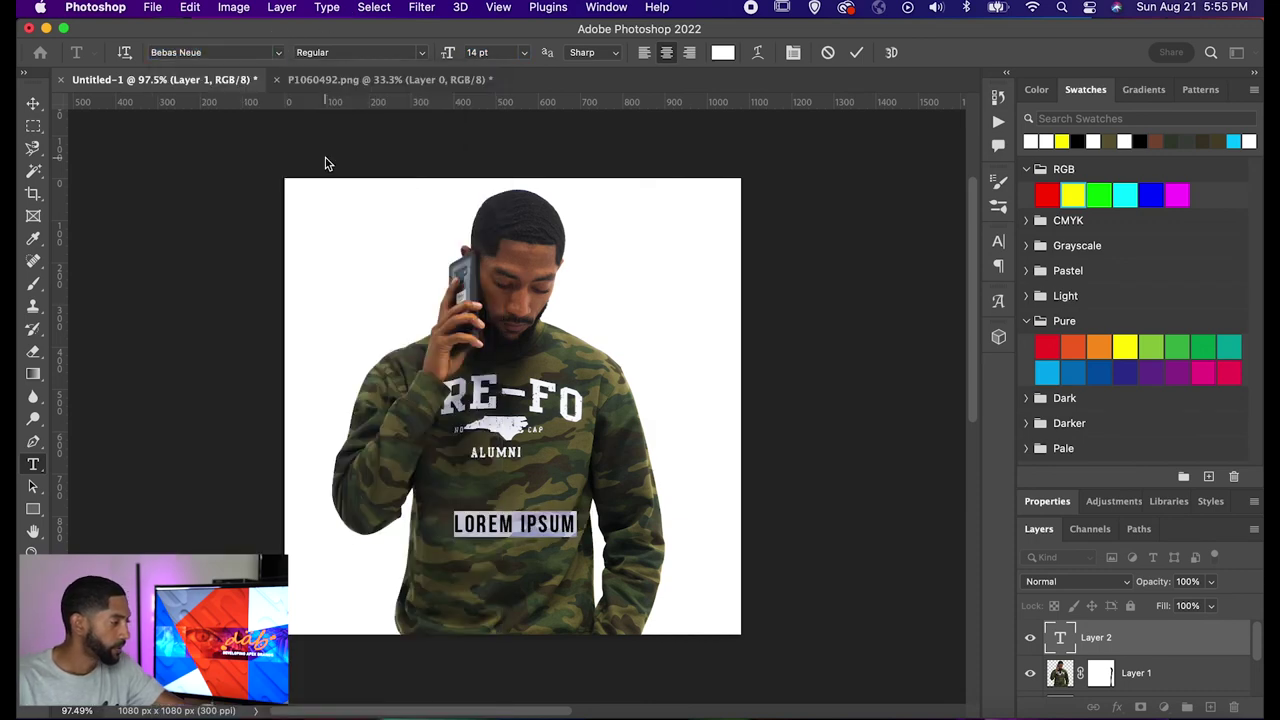
# Shift the Lorem Ipsum text slightly left, try left and right alignment, and commit it centre-aligned
pyautogui.moveTo(505, 567); pyautogui.dragTo(494, 566)
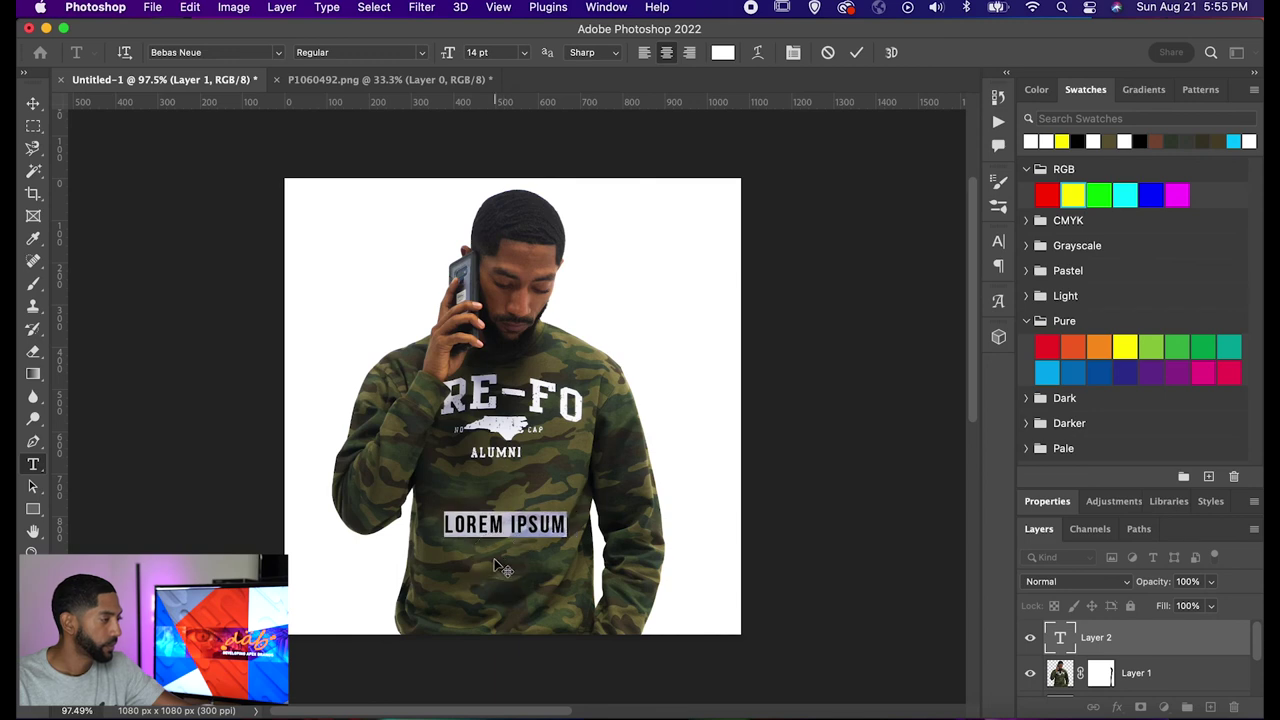
pyautogui.click(649, 56)
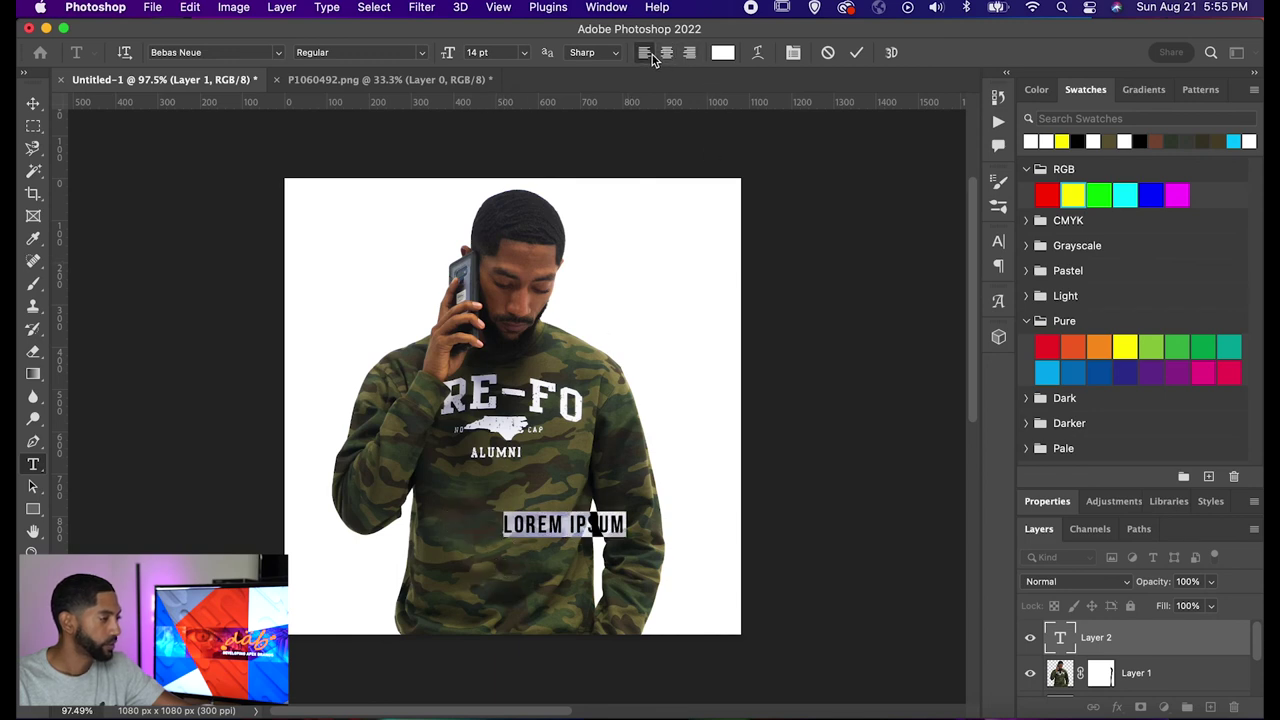
pyautogui.click(691, 54)
pyautogui.click(668, 54)
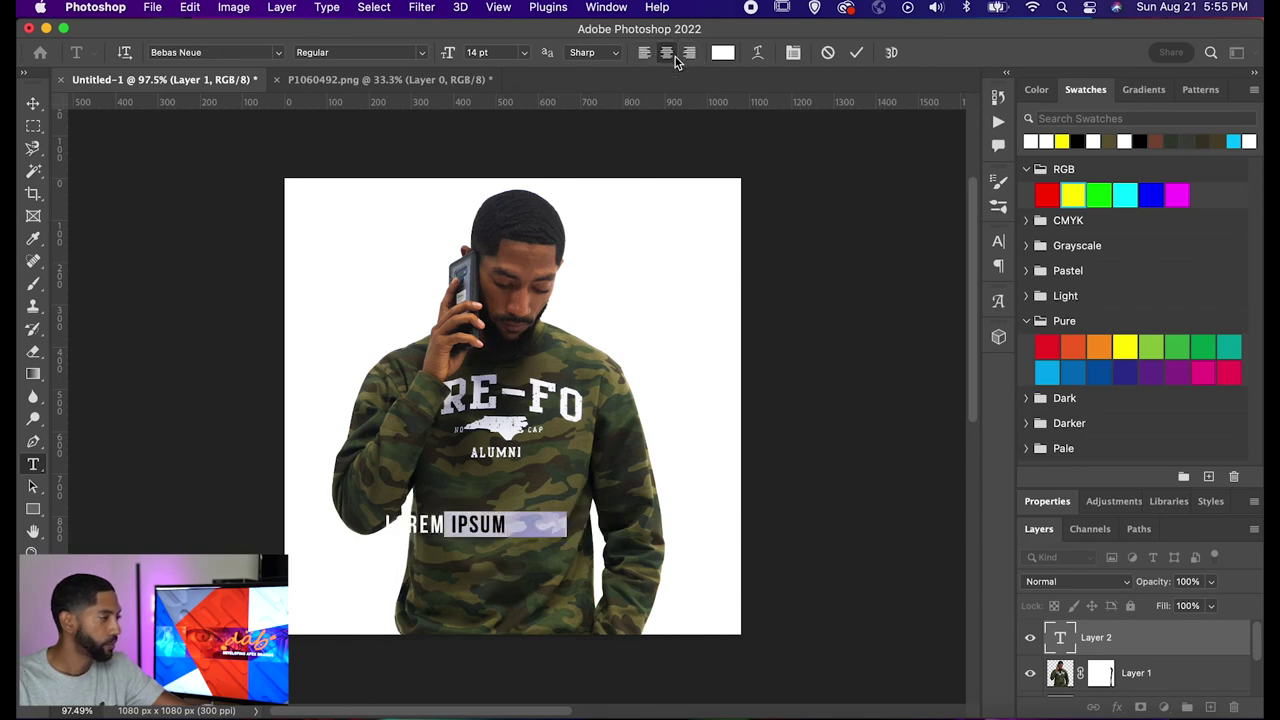
pyautogui.click(857, 54)
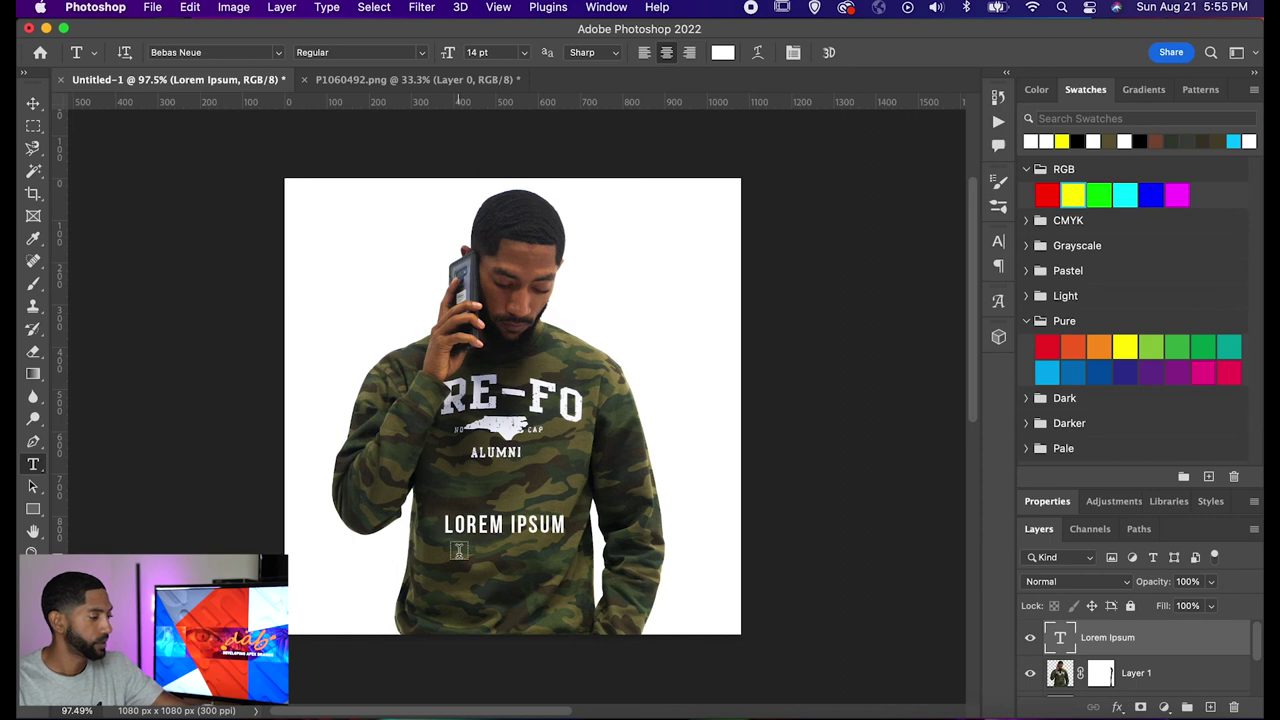
# Reposition the Lorem Ipsum text layer on the lower front of the sweatshirt with the Move tool
pyautogui.press('v')
pyautogui.moveTo(497, 549); pyautogui.dragTo(490, 580)
pyautogui.moveTo(343, 594)
pyautogui.mouseDown()
pyautogui.moveTo(334, 534)
pyautogui.moveTo(349, 546)
pyautogui.moveTo(345, 567)
pyautogui.moveTo(357, 560)
pyautogui.moveTo(343, 620)
pyautogui.moveTo(350, 570)
pyautogui.mouseUp()
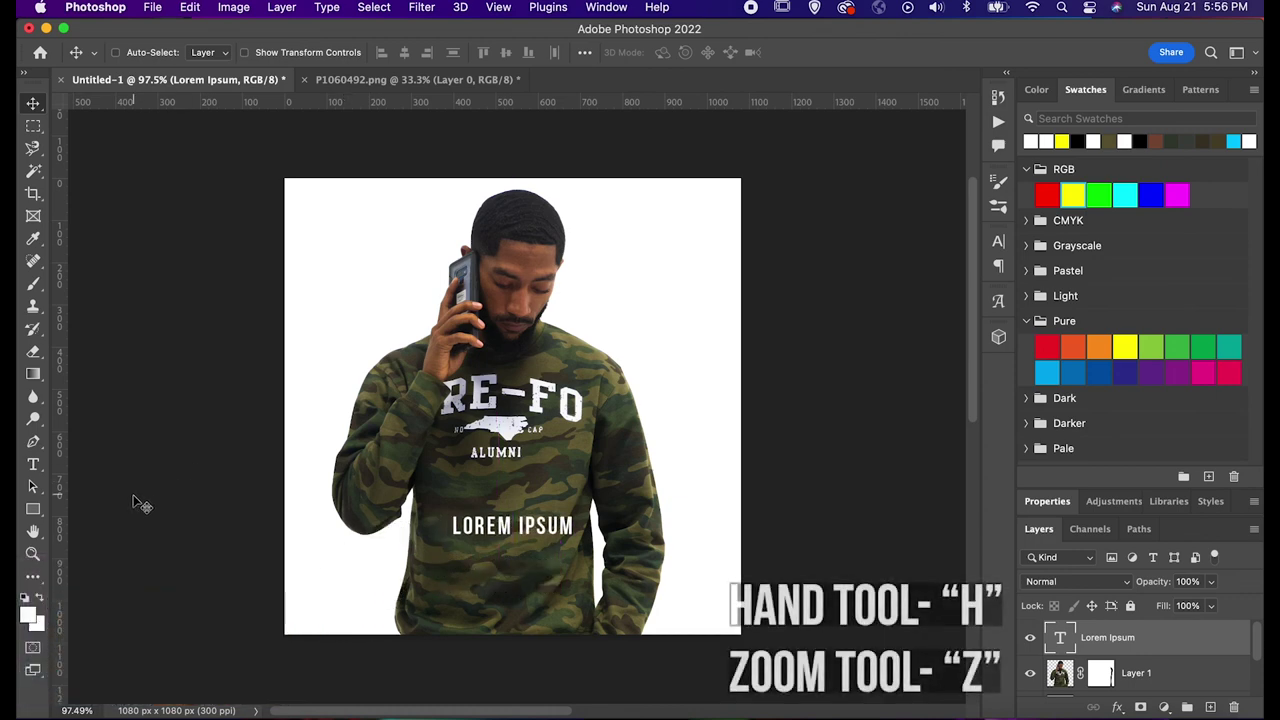
# Pan around the canvas with the Hand tool
pyautogui.click(37, 538)
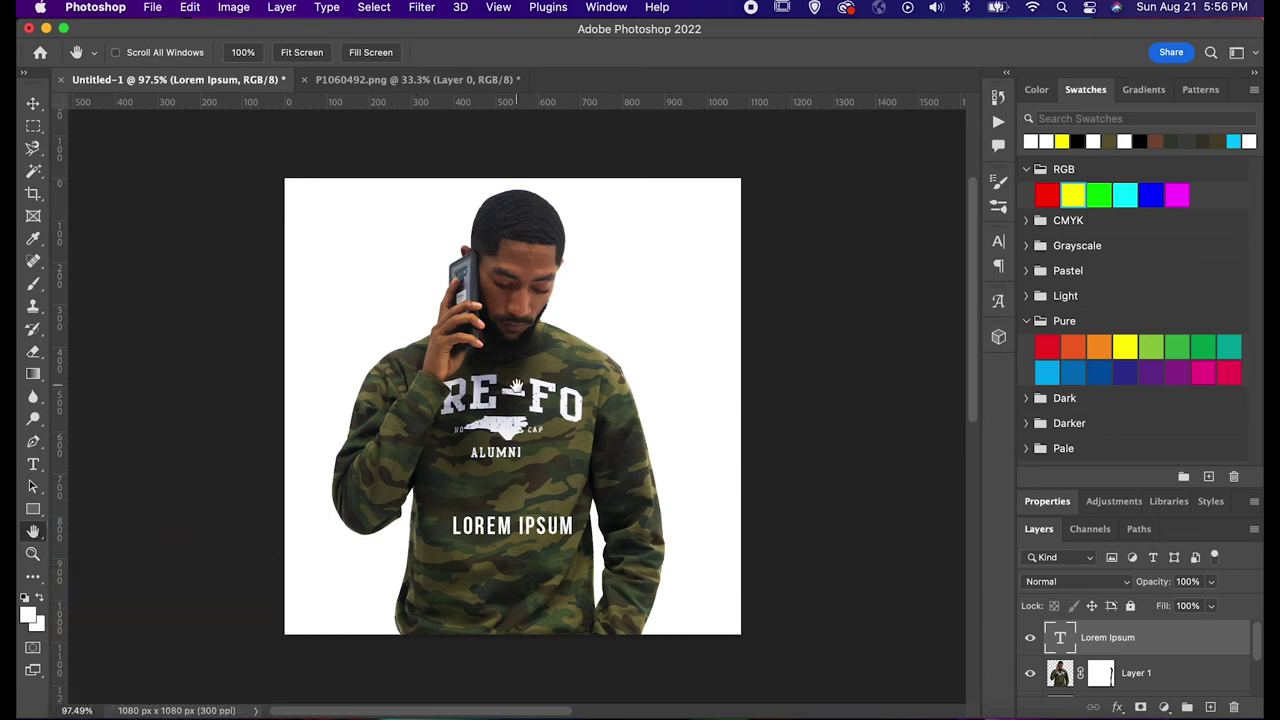
pyautogui.click(512, 411)
pyautogui.moveTo(483, 353); pyautogui.dragTo(529, 404)
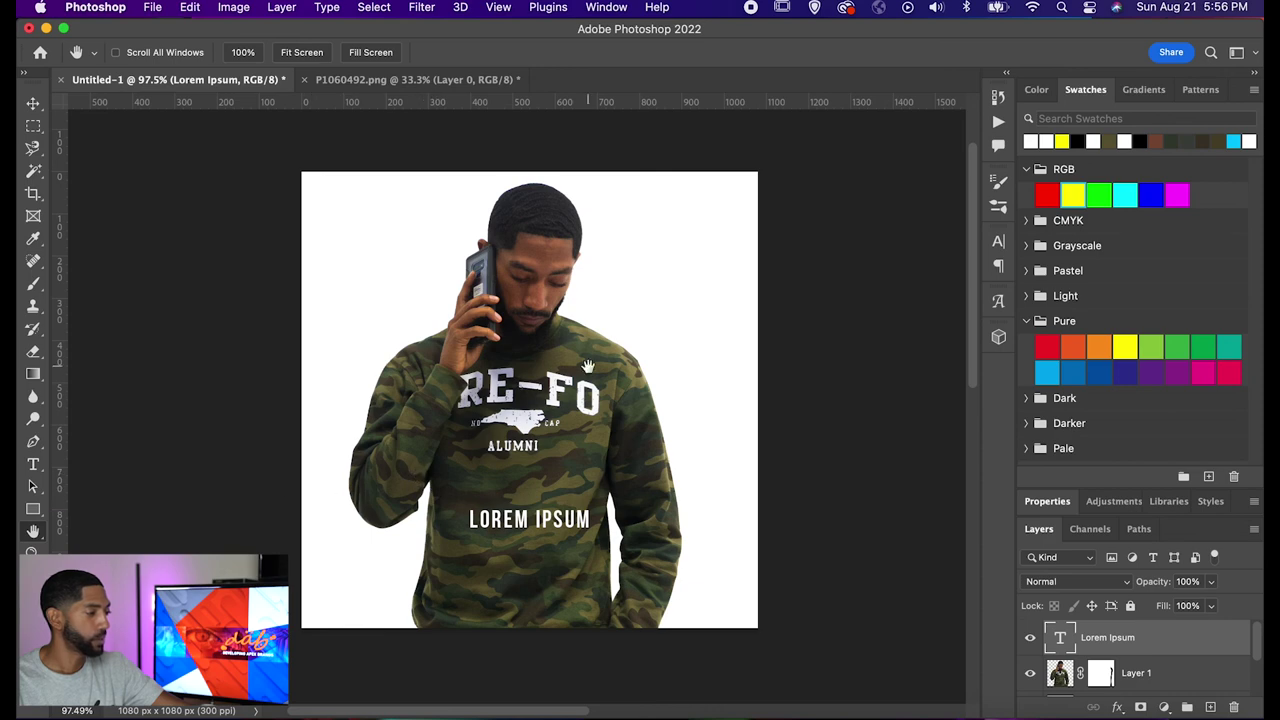
pyautogui.moveTo(588, 367)
pyautogui.mouseDown()
pyautogui.moveTo(580, 412)
pyautogui.moveTo(446, 363)
pyautogui.moveTo(550, 288)
pyautogui.moveTo(636, 348)
pyautogui.moveTo(537, 378)
pyautogui.moveTo(586, 385)
pyautogui.mouseUp()
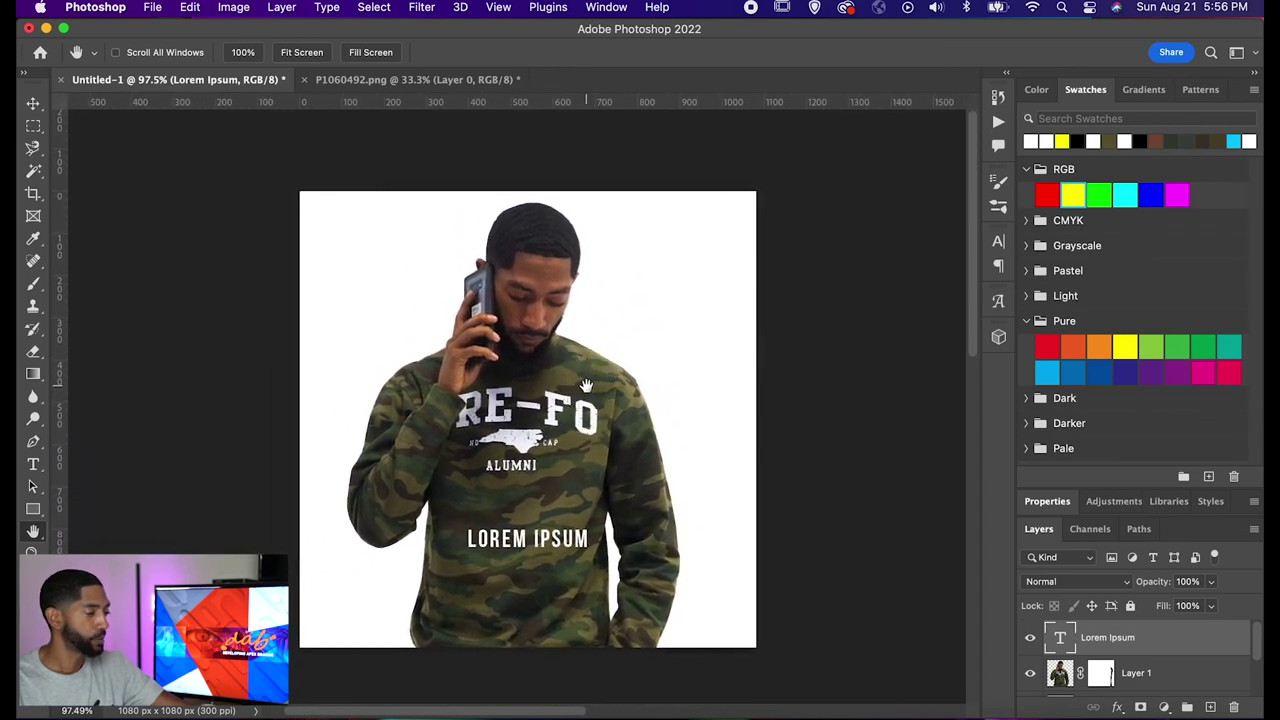
# Zoom the canvas out and back in and pan it sideways, keeping the Hand tool active
pyautogui.scroll(-3, 586, 385)
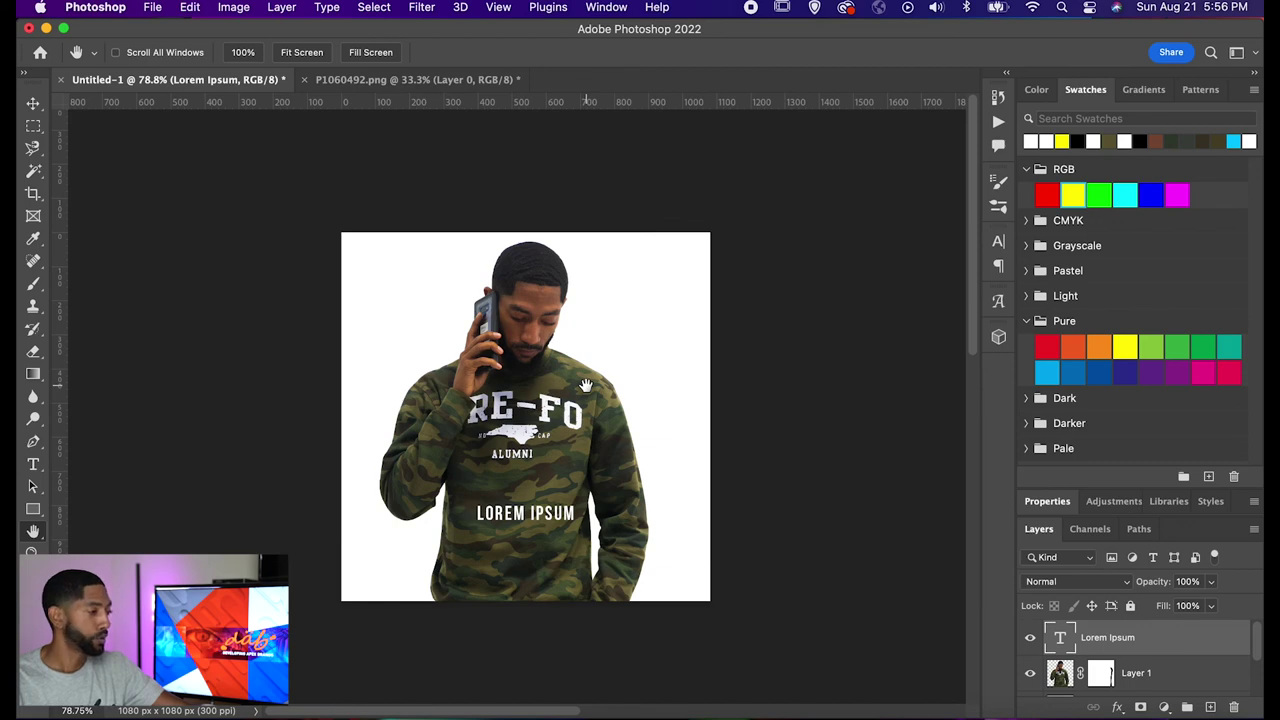
pyautogui.scroll(-3, 586, 385)
pyautogui.scroll(6, 586, 385)
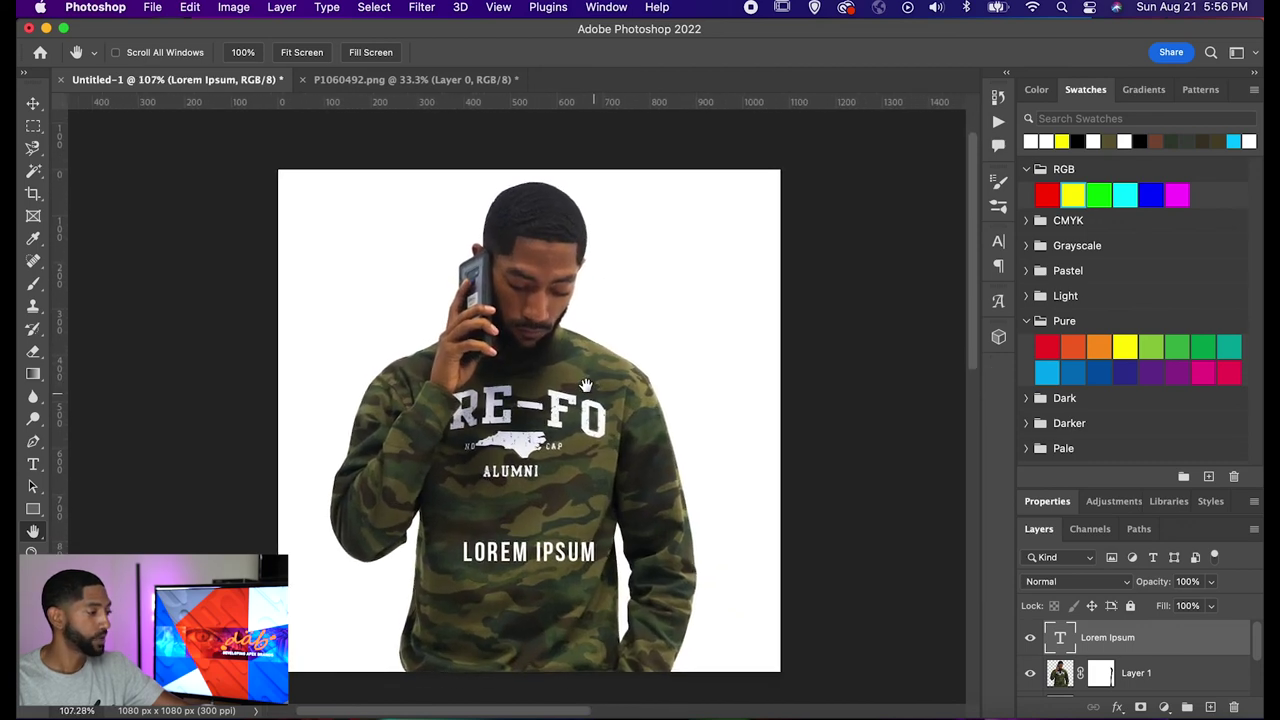
pyautogui.scroll(1, 586, 385)
pyautogui.hscroll(3, 586, 385)
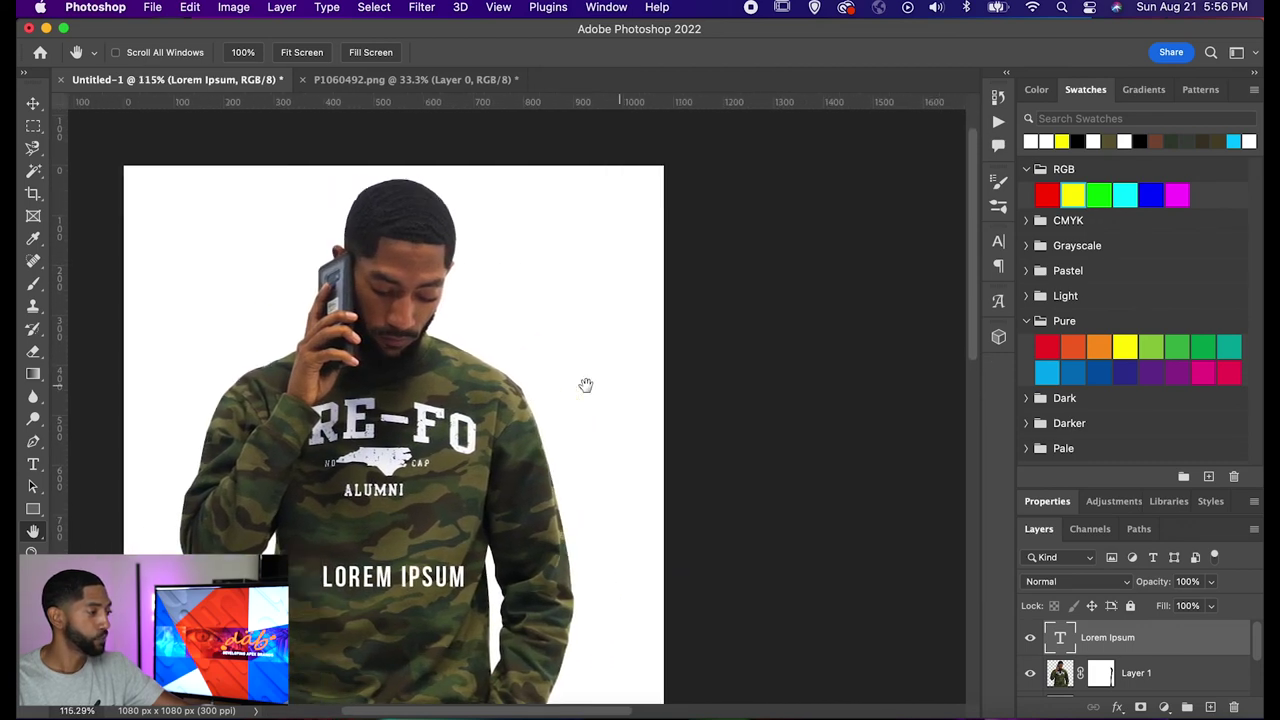
pyautogui.hscroll(-3, 586, 385)
pyautogui.scroll(-2, 586, 385)
pyautogui.scroll(-1, 586, 385)
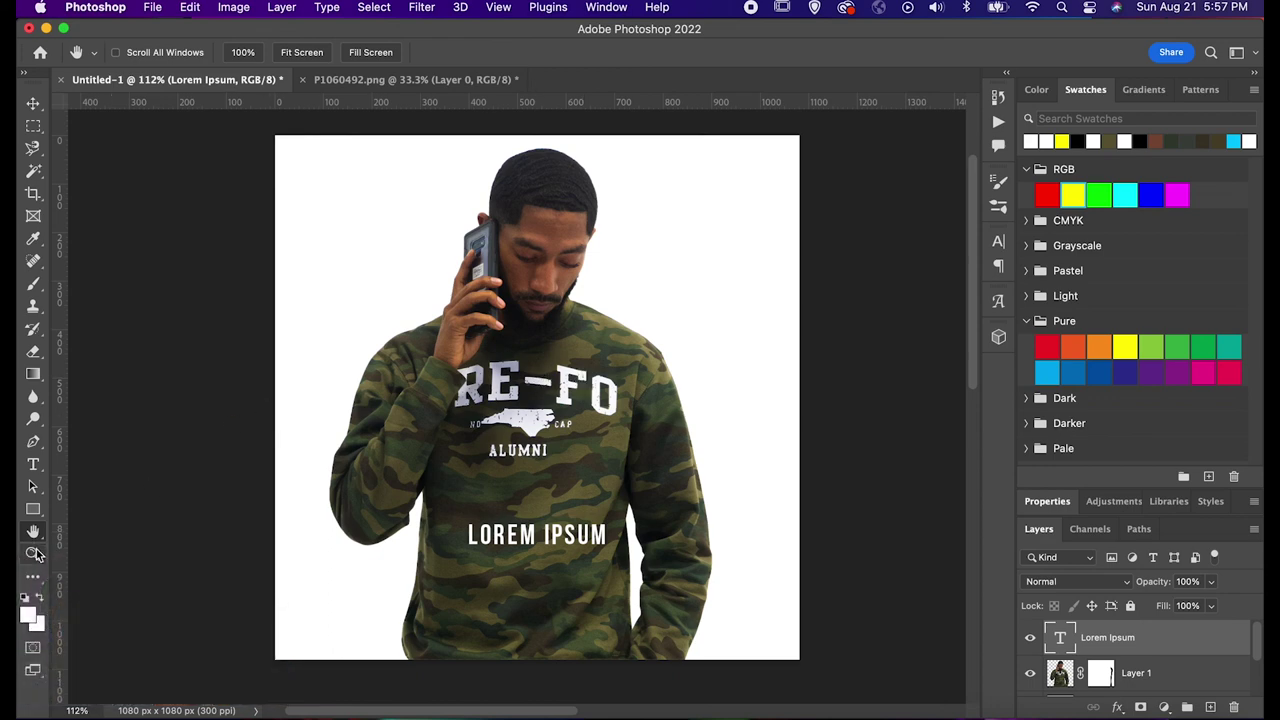
# Magnify the man's face and upper body with the Zoom tool's scrubby zoom
pyautogui.click(33, 554)
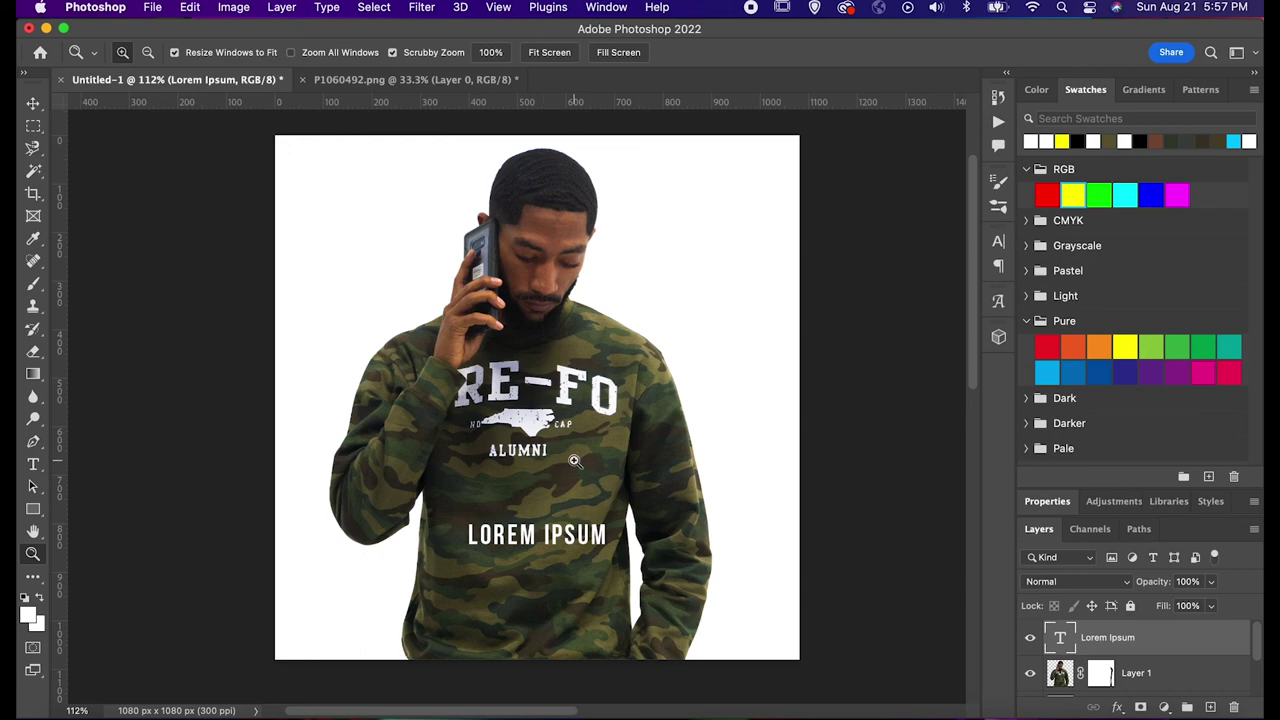
pyautogui.moveTo(575, 460); pyautogui.dragTo(550, 150)
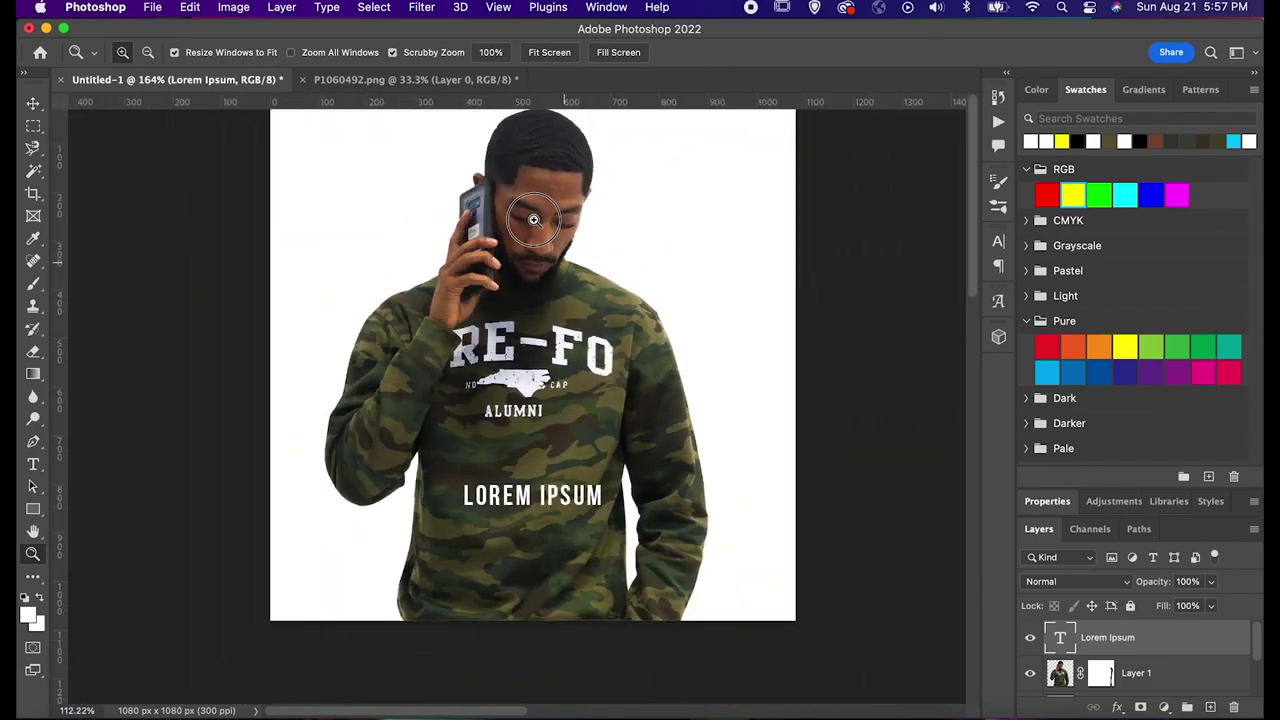